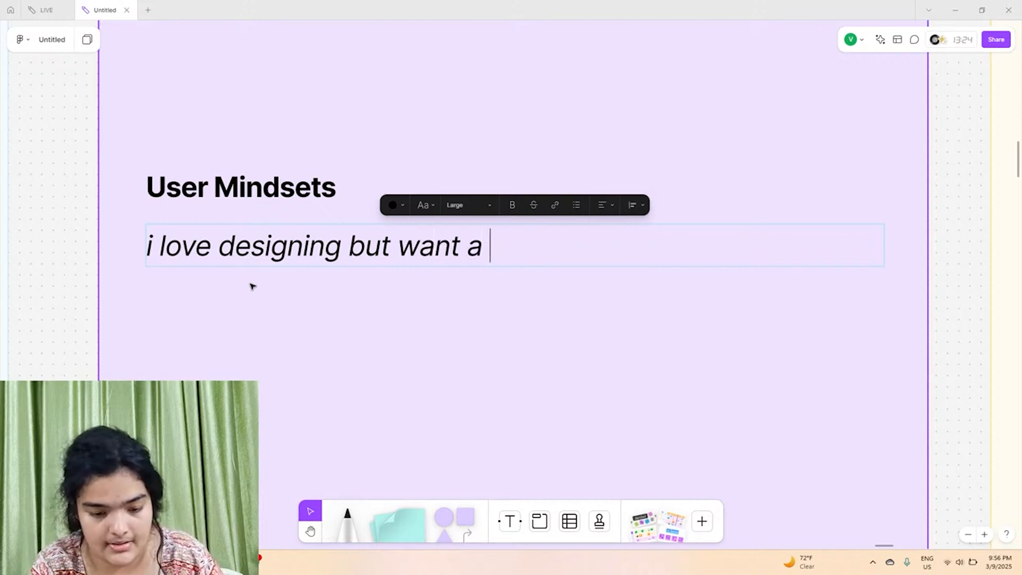
# Continue the User Mindsets text on the persona card with "tool to bring clients to me"
pyautogui.write('o')
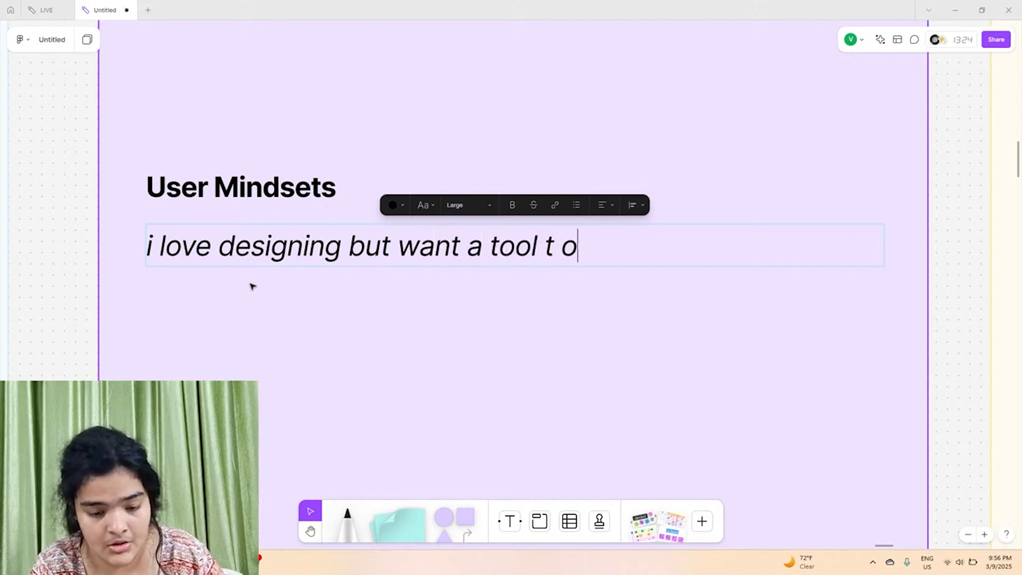
pyautogui.press('BackSpace')
pyautogui.press('BackSpace')
pyautogui.write('o bring clie')
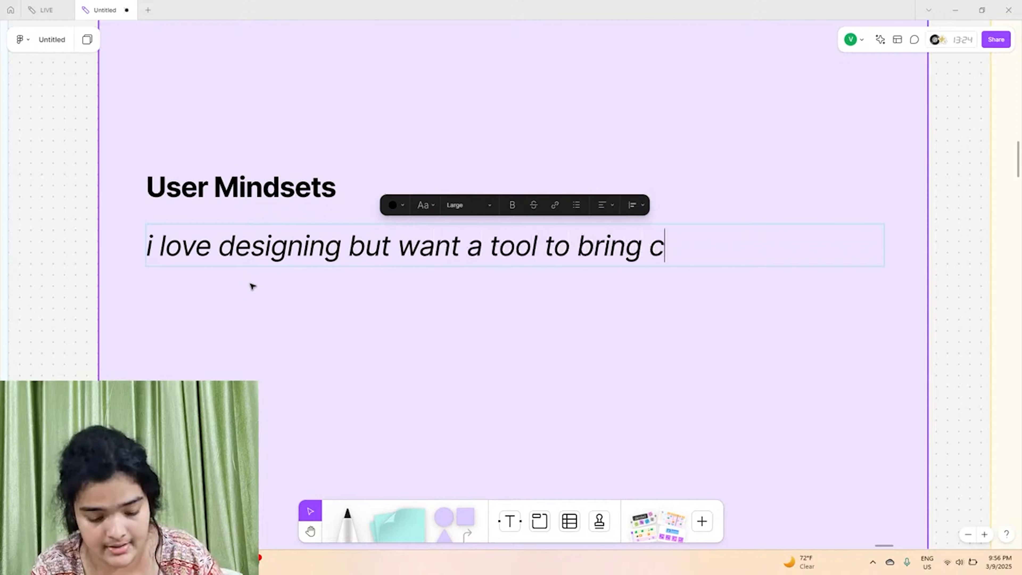
pyautogui.press('BackSpace')
pyautogui.write('ients to em')
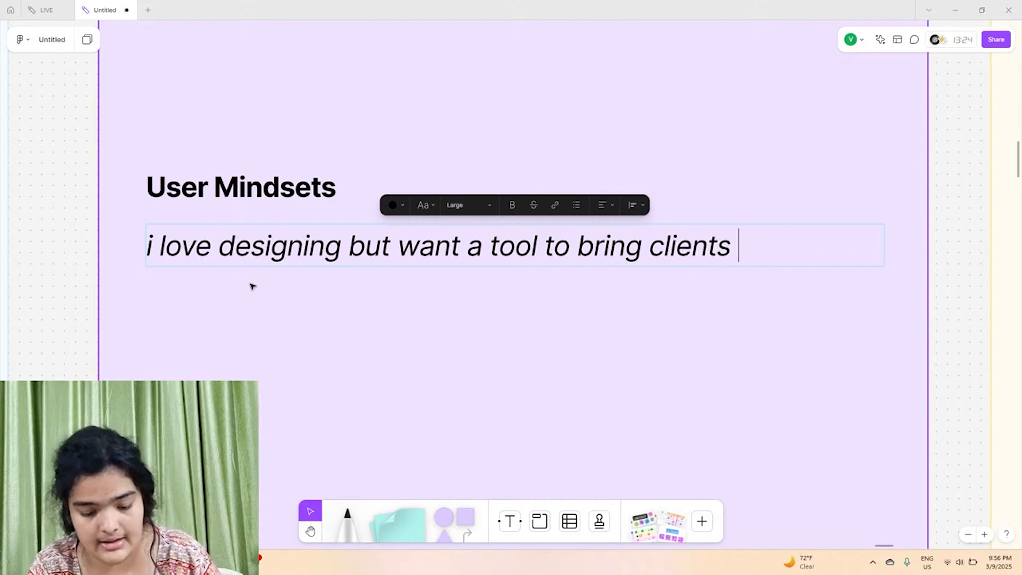
pyautogui.press('BackSpace')
pyautogui.press('BackSpace')
pyautogui.press('BackSpace')
pyautogui.write('me ')
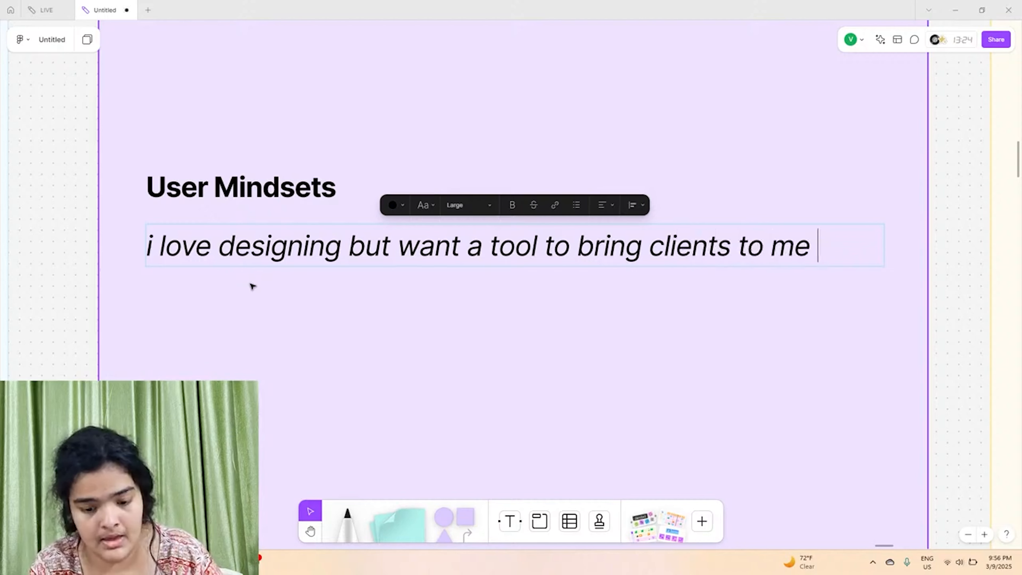
# Complete the User Mindsets sentence with "because i hate chasing clients"
pyautogui.write('beacue')
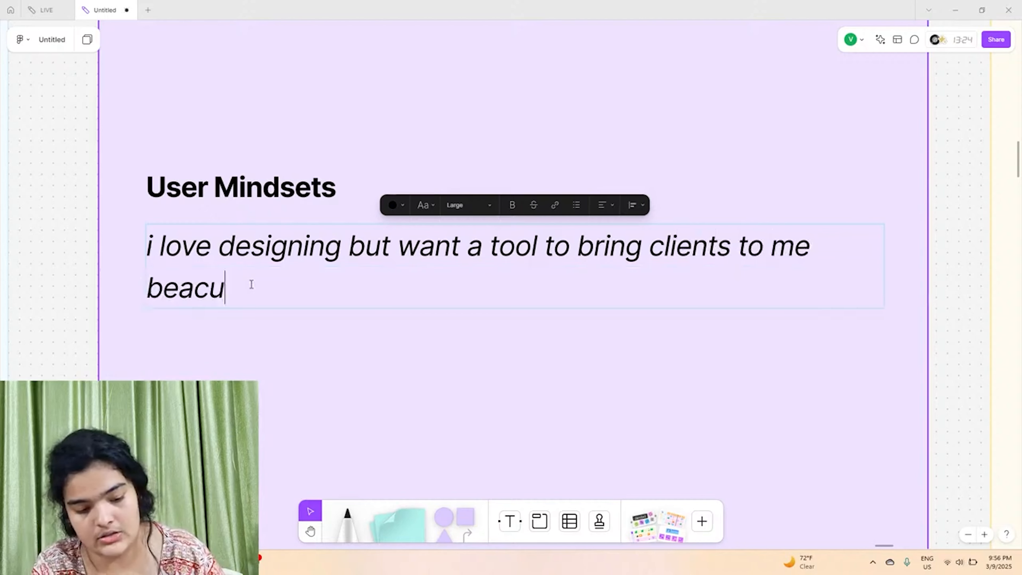
pyautogui.press('BackSpace')
pyautogui.press('BackSpace')
pyautogui.press('BackSpace')
pyautogui.press('BackSpace')
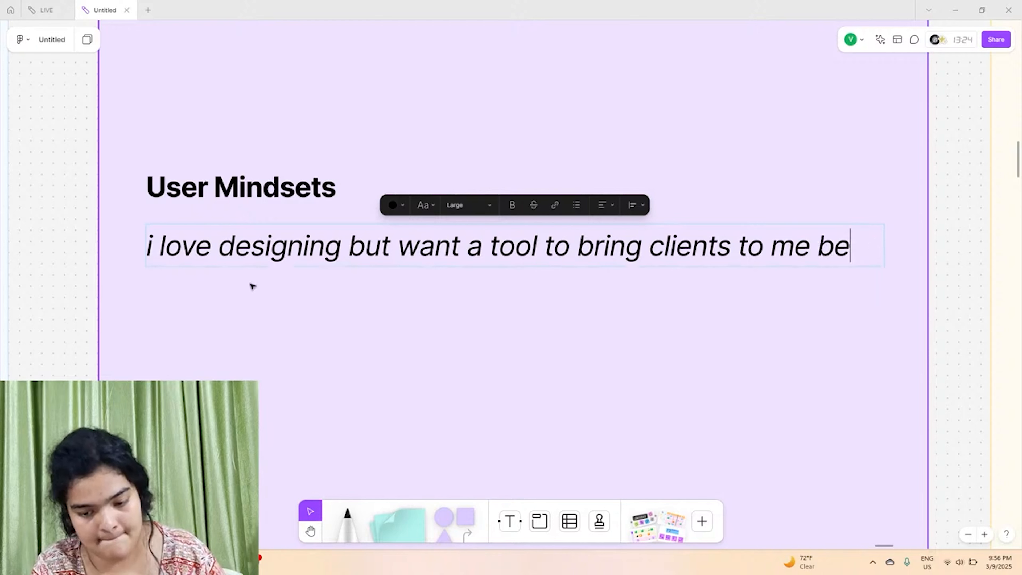
pyautogui.write('cause i hate chai')
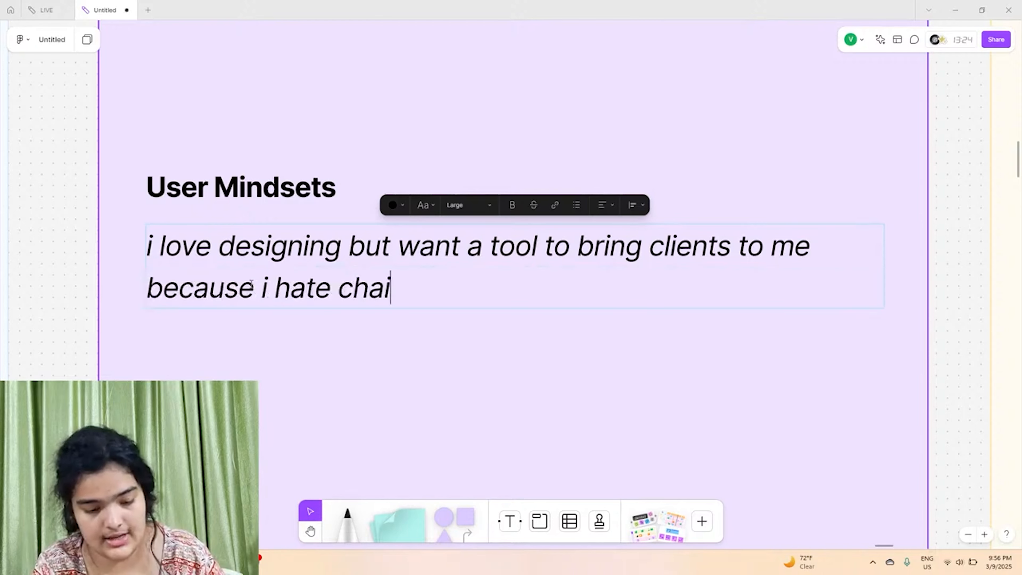
pyautogui.press('BackSpace')
pyautogui.write('sing cliens')
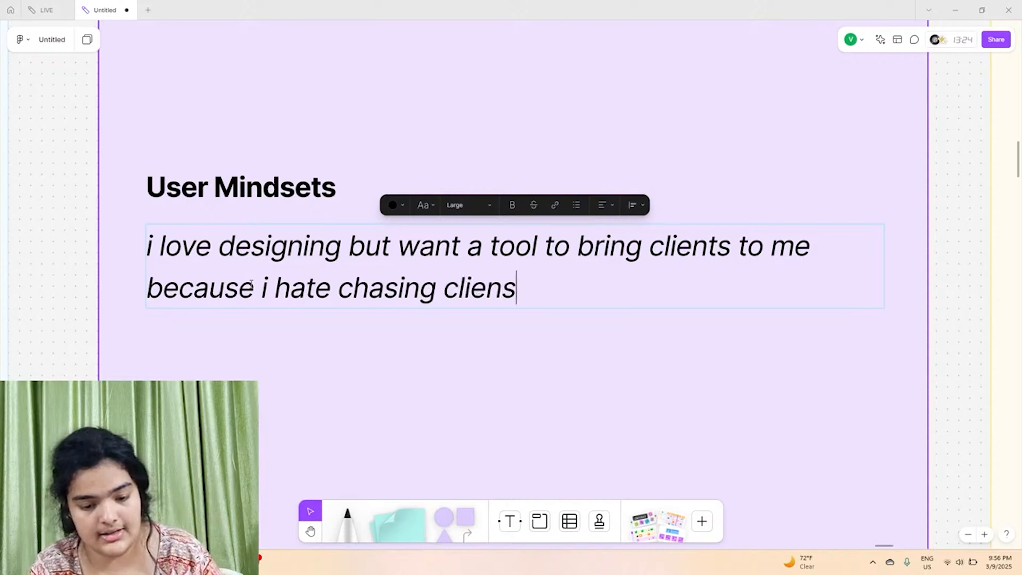
pyautogui.press('BackSpace')
pyautogui.write('ts')
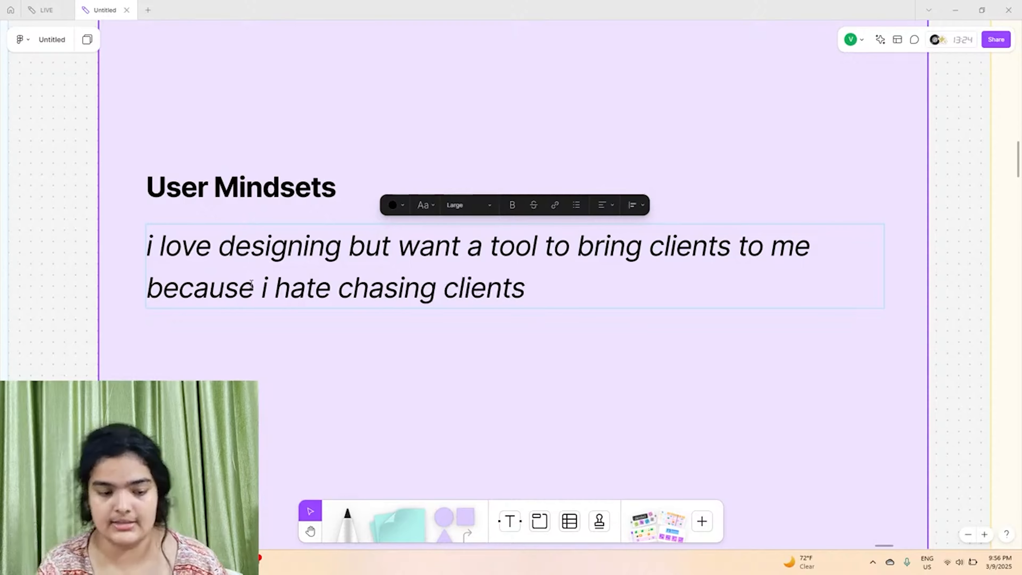
# Fill in the bulleted entries under Supporting research and documentation on the persona card
pyautogui.scroll(-5, 251, 283)
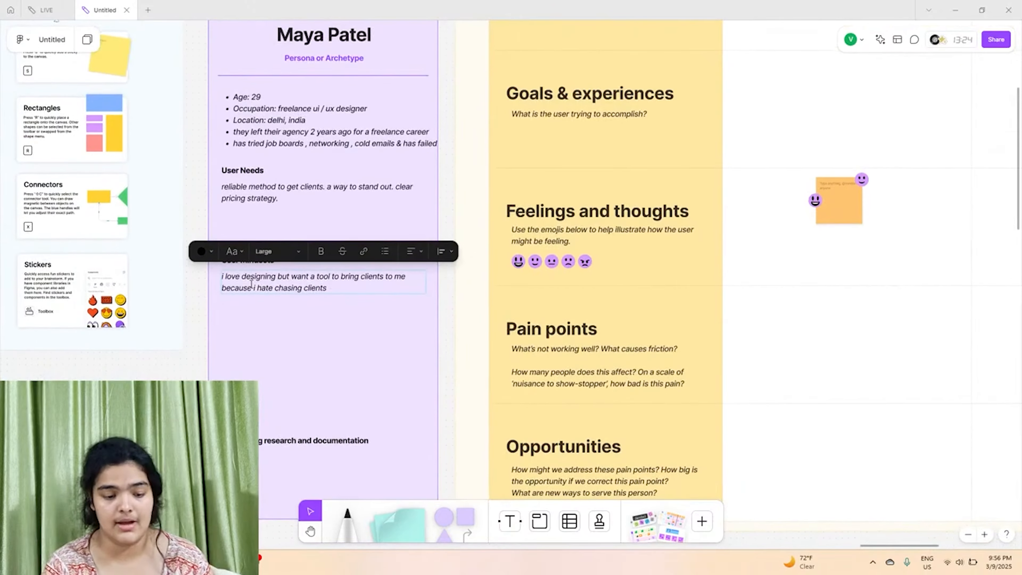
pyautogui.scroll(-3, 237, 376)
pyautogui.click(237, 388)
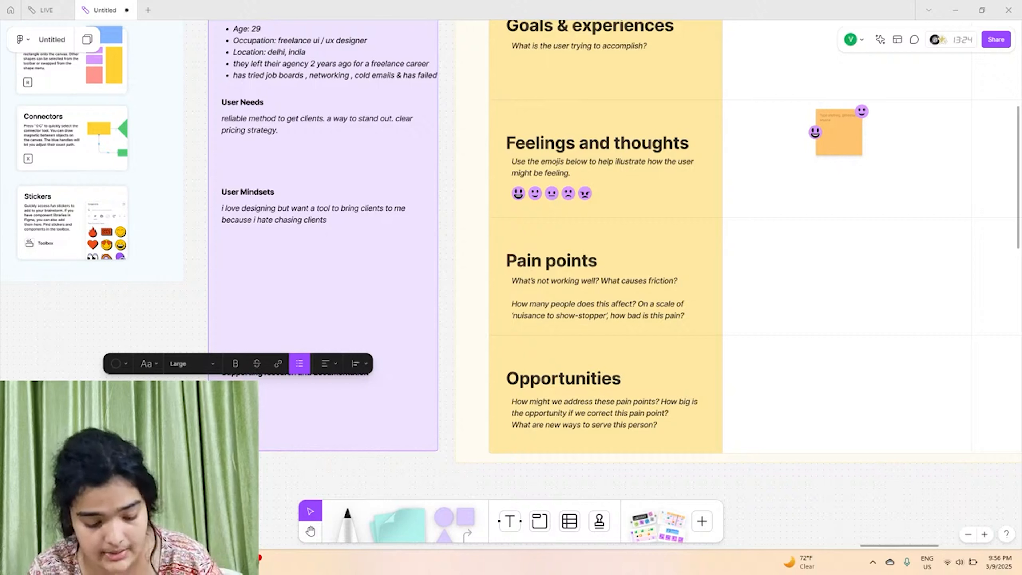
pyautogui.write('ne')
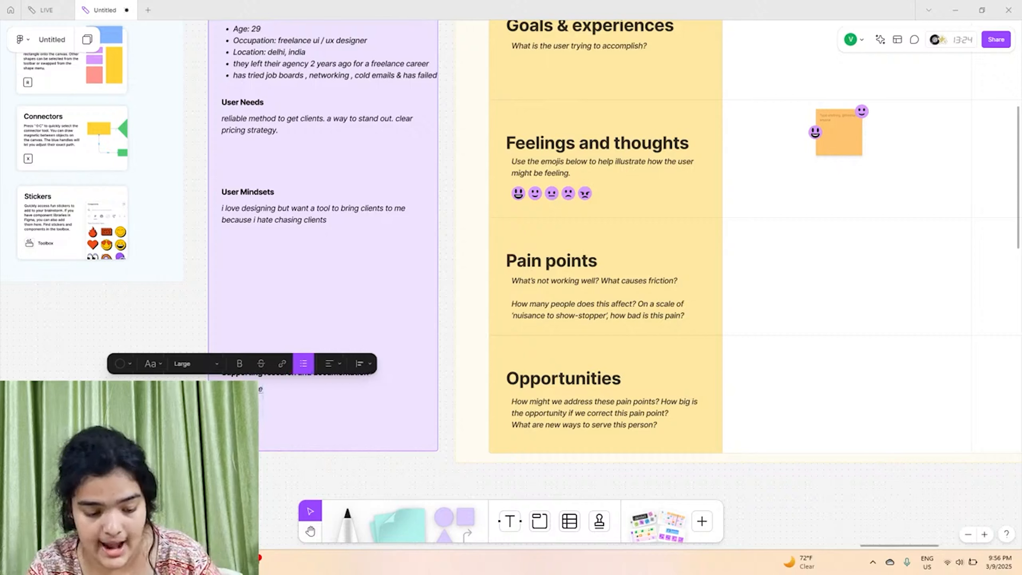
pyautogui.write('e')
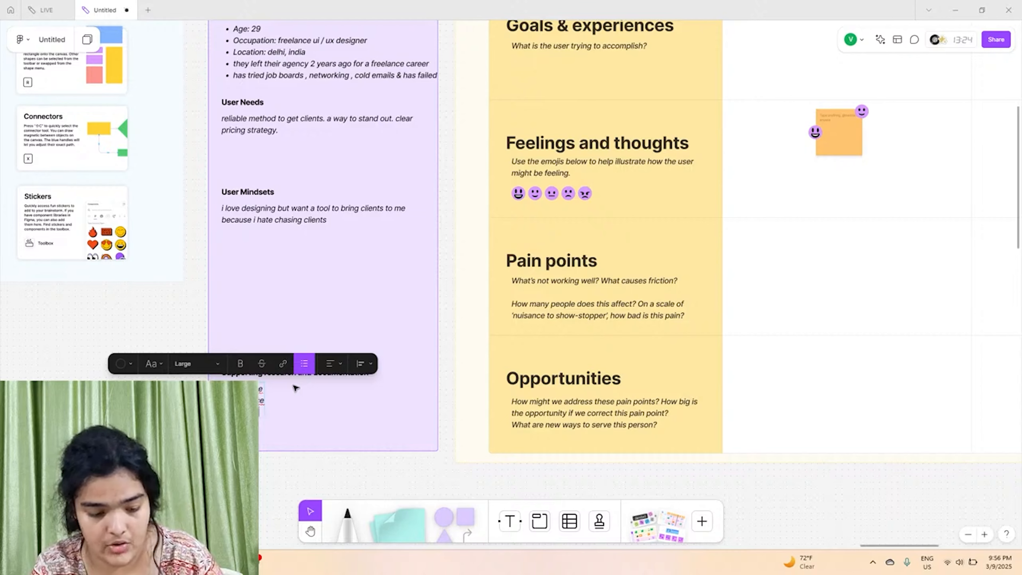
# Look over the user journey map's overall layout of stages, rows and sticky notes
pyautogui.hscroll(4, 295, 388)
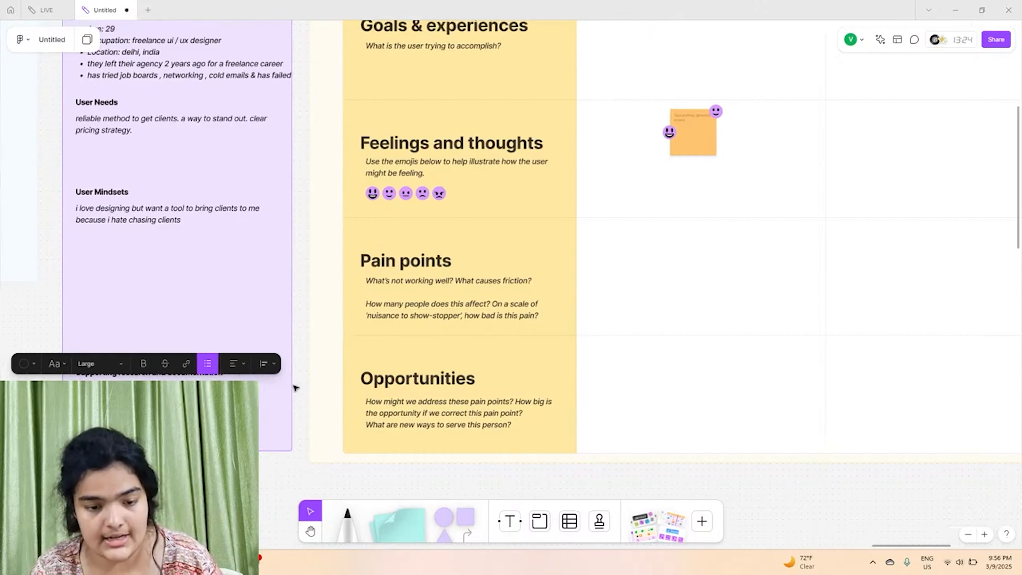
pyautogui.scroll(6, 295, 387)
pyautogui.scroll(-5, 295, 388)
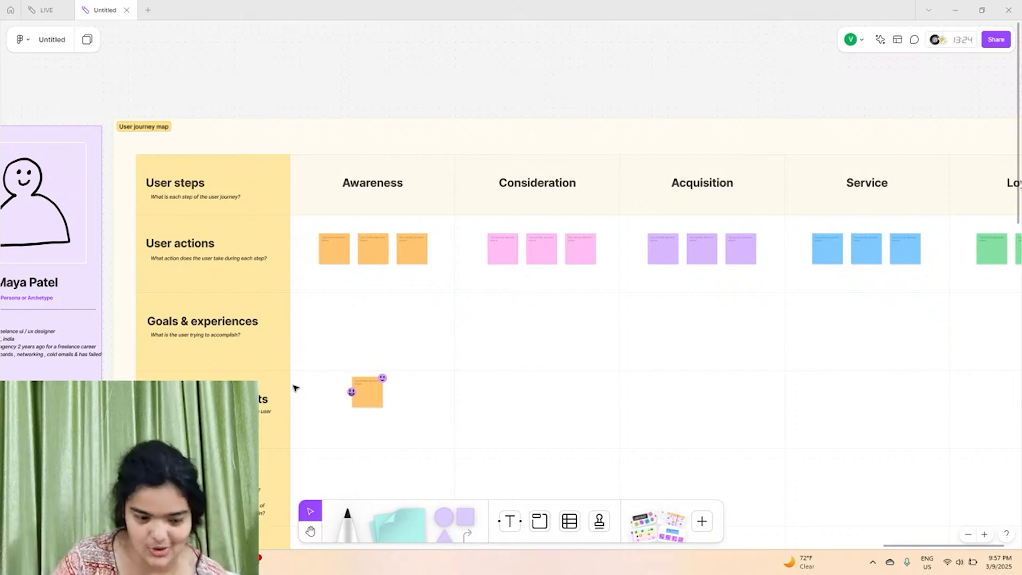
pyautogui.scroll(-2, 296, 387)
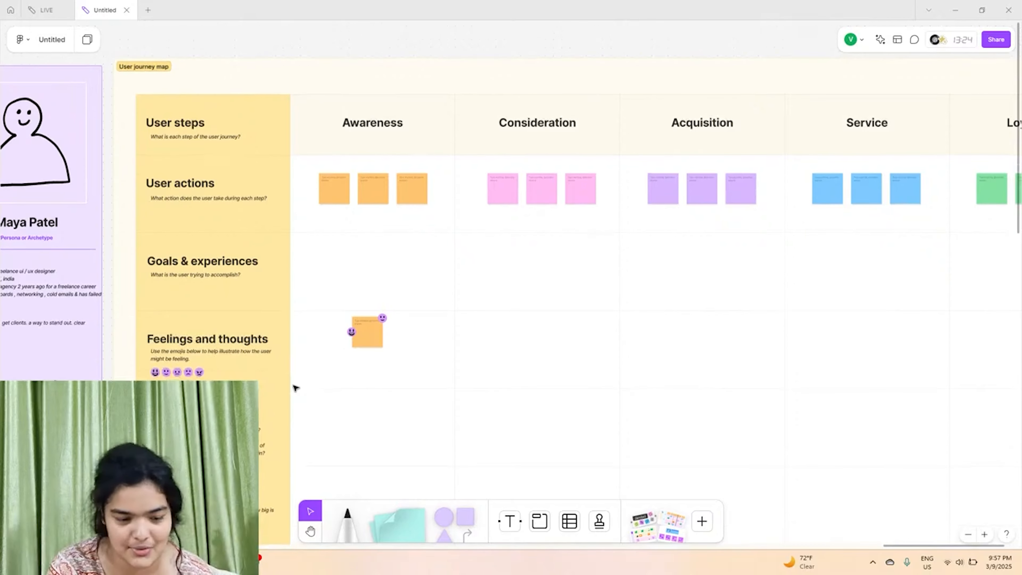
pyautogui.click(372, 345)
pyautogui.click(484, 212)
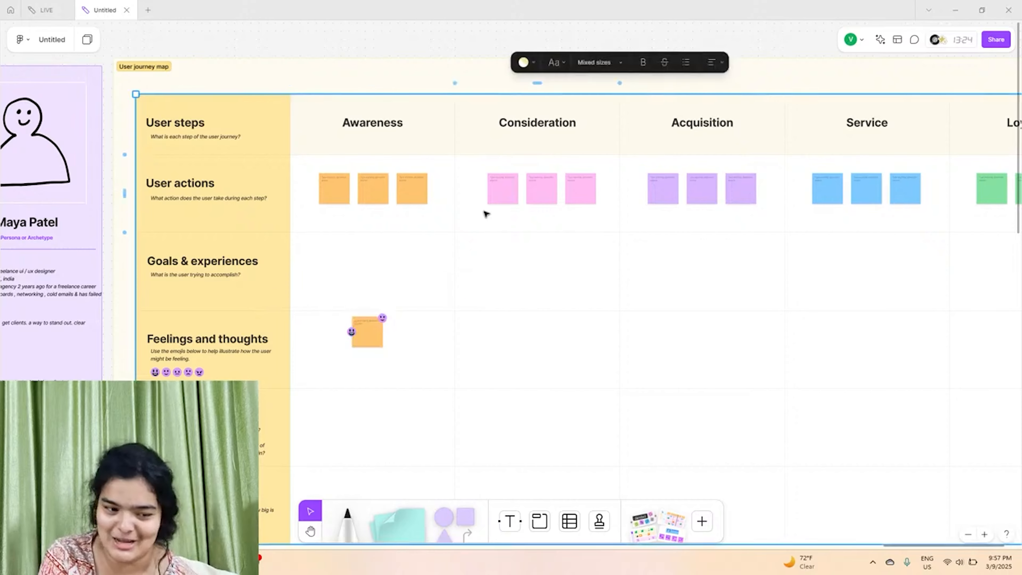
pyautogui.scroll(-1, 246, 174)
pyautogui.hscroll(-1, 246, 173)
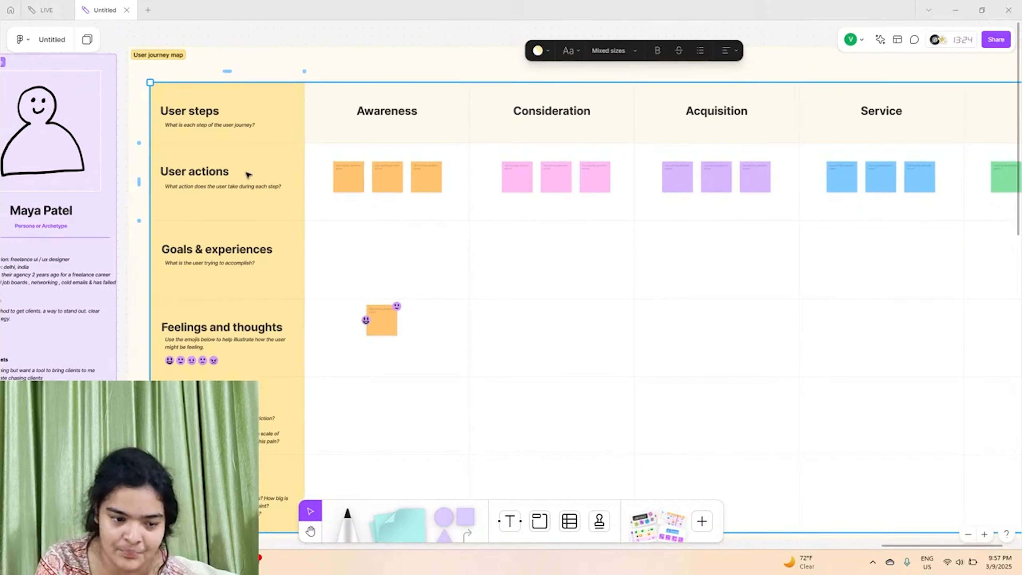
# Read the journey map's row prompts from User steps down to Opportunities
pyautogui.scroll(5, 246, 174)
pyautogui.hscroll(-2, 246, 174)
pyautogui.scroll(3, 247, 174)
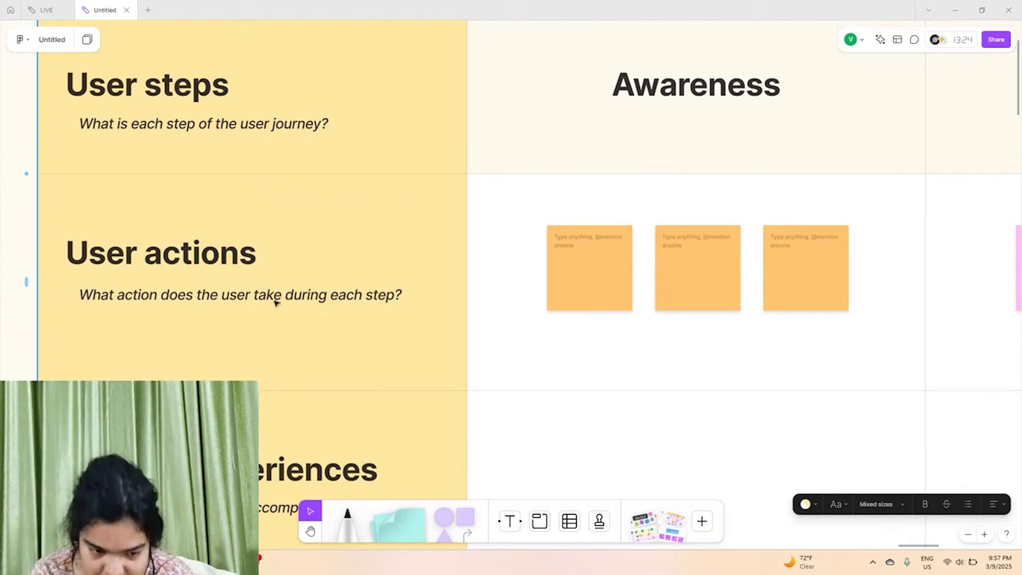
pyautogui.scroll(-5, 173, 316)
pyautogui.hscroll(-1, 173, 316)
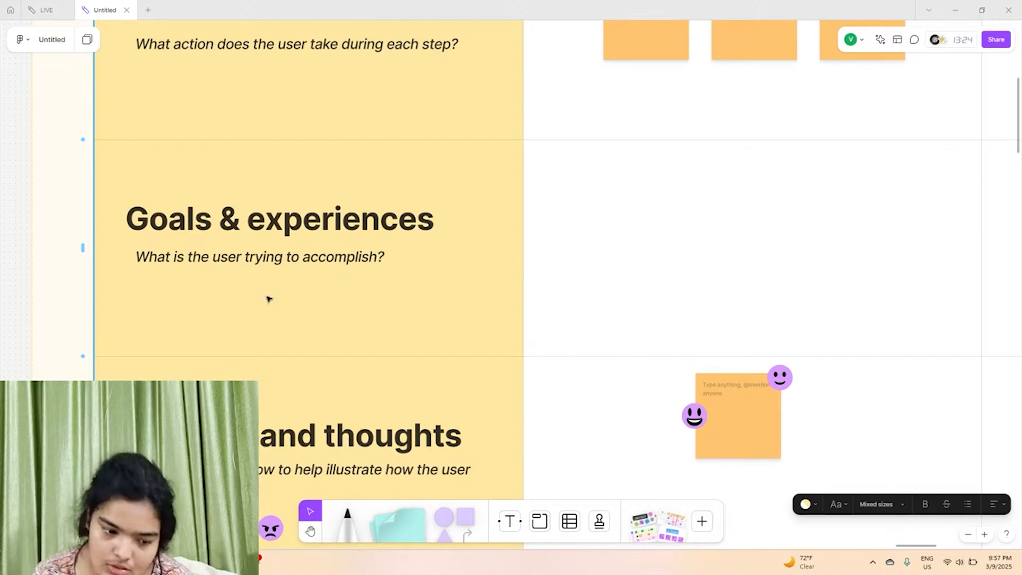
pyautogui.scroll(-5, 269, 298)
pyautogui.scroll(-9, 270, 299)
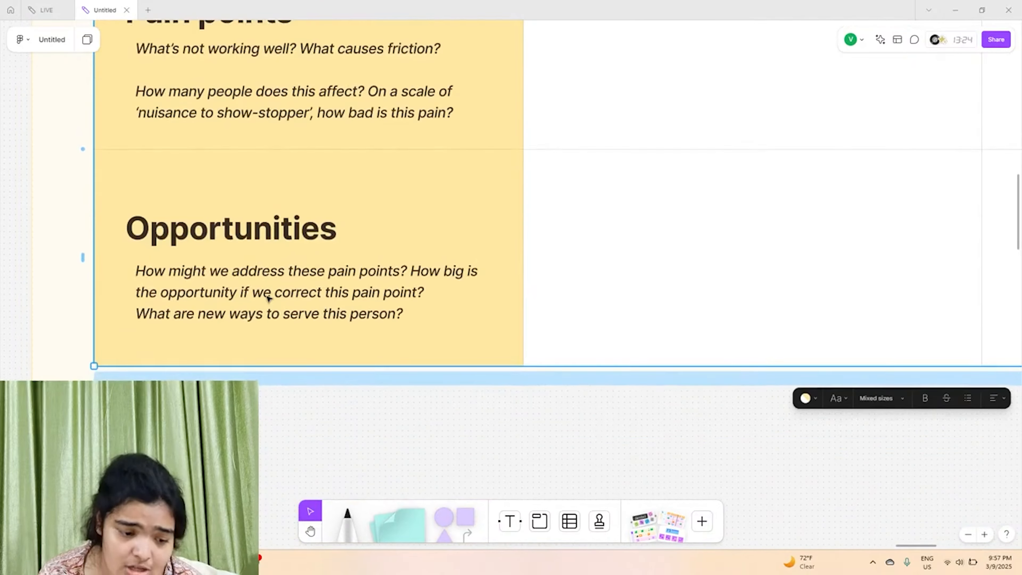
# Examine the journey map's stage headings from Awareness to Service and their User actions notes
pyautogui.scroll(5, 319, 273)
pyautogui.hscroll(4, 319, 274)
pyautogui.scroll(20, 319, 274)
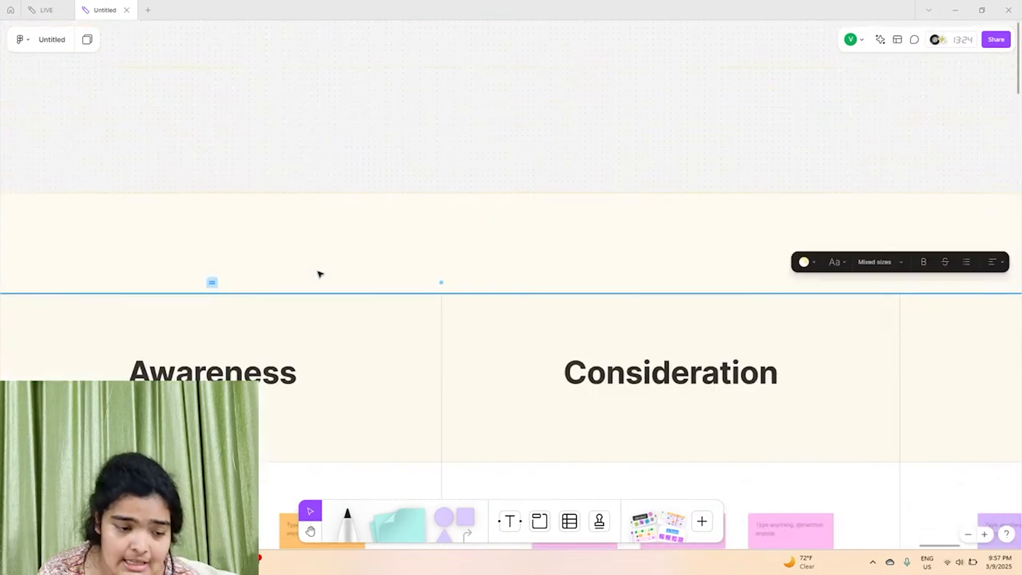
pyautogui.scroll(-6, 319, 273)
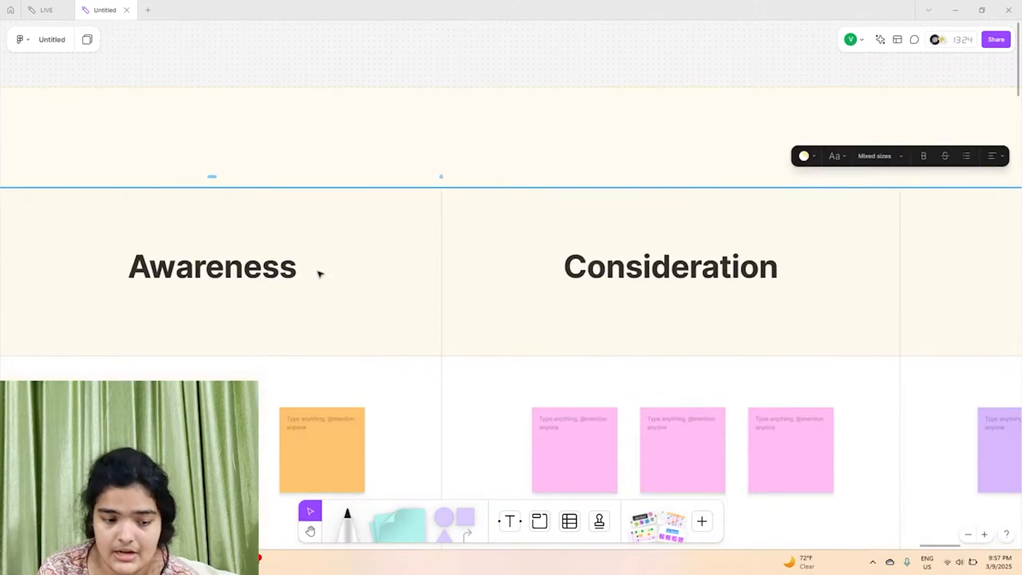
pyautogui.hscroll(8, 319, 274)
pyautogui.hscroll(10, 319, 274)
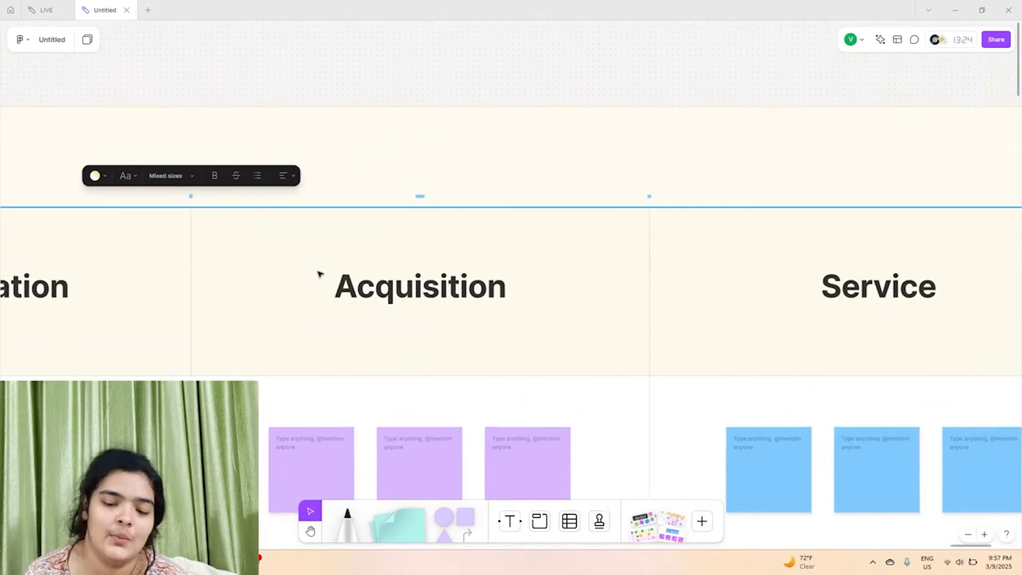
pyautogui.scroll(-2, 319, 274)
pyautogui.hscroll(-6, 319, 274)
pyautogui.scroll(-2, 319, 274)
pyautogui.hscroll(-10, 319, 274)
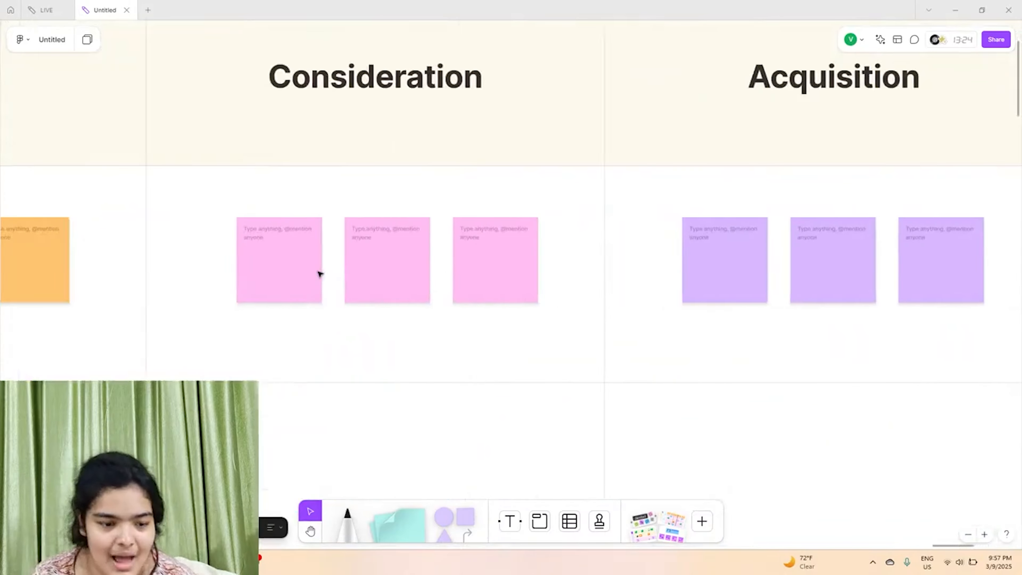
pyautogui.scroll(1, 319, 274)
pyautogui.hscroll(-3, 319, 274)
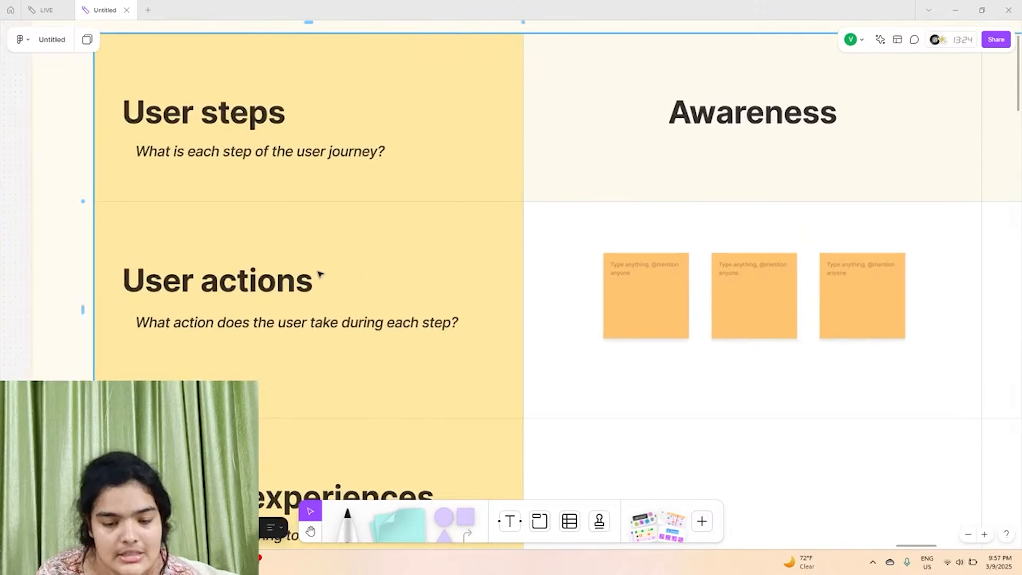
# Write "browsing job boards" on the first orange sticky note in the User actions row under Awareness
pyautogui.hscroll(1, 320, 274)
pyautogui.scroll(1, 319, 273)
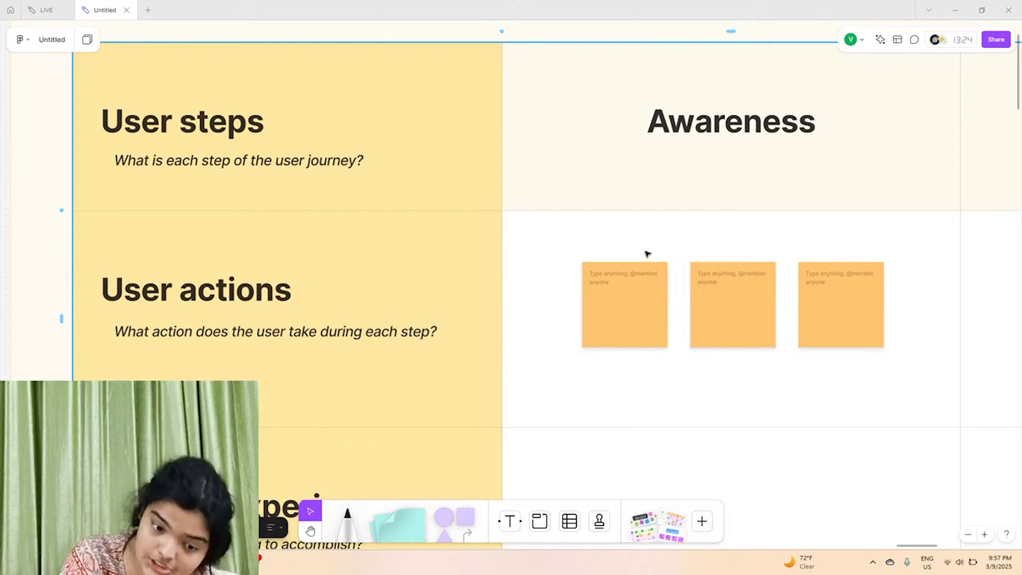
pyautogui.click(616, 282)
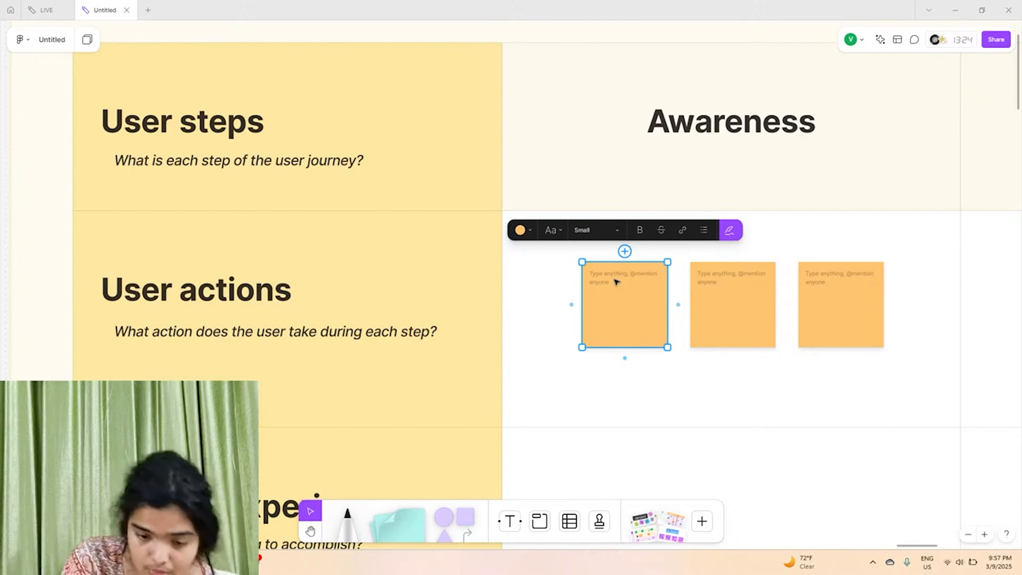
pyautogui.click(616, 281)
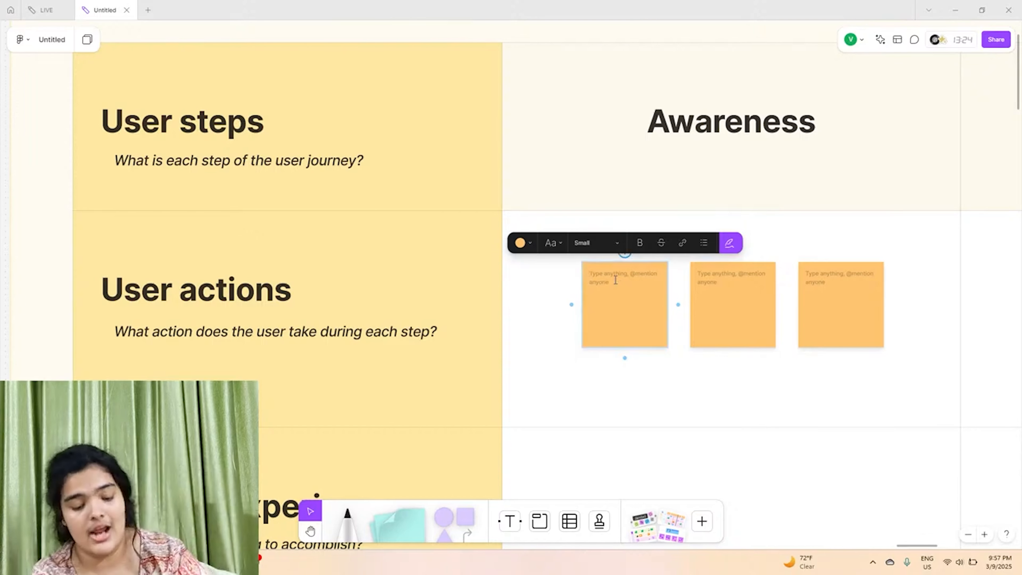
pyautogui.write('bo')
pyautogui.write('ow')
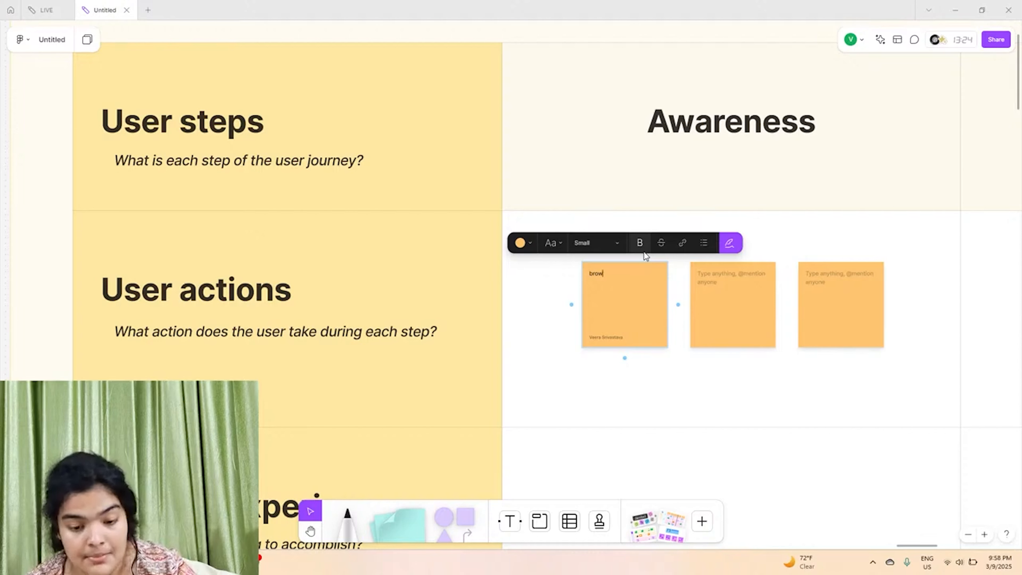
pyautogui.write('sing job boards')
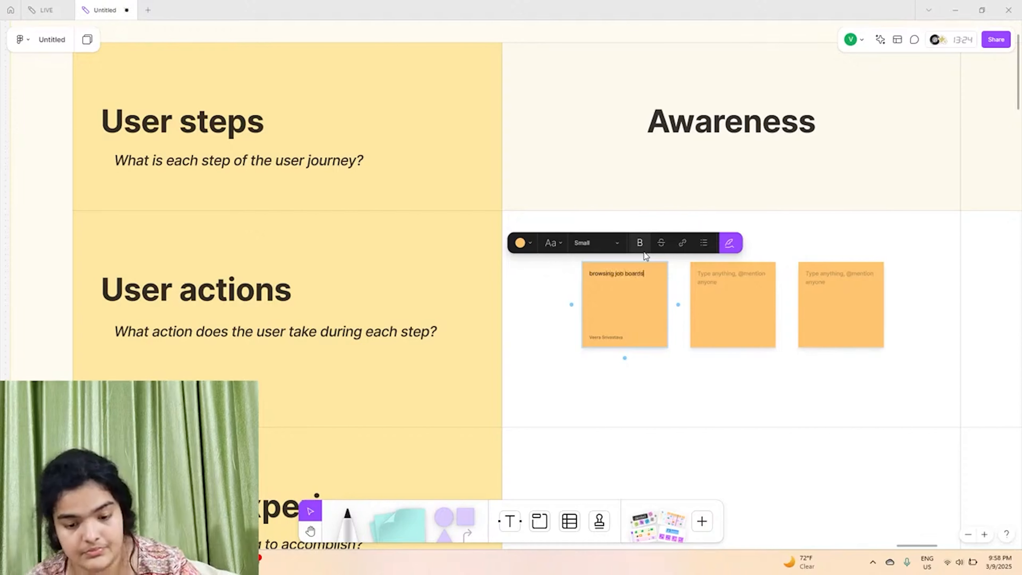
# Write "reading freelance success stories" on the second orange sticky note in the User actions row under Awareness
pyautogui.click(713, 279)
pyautogui.write('read')
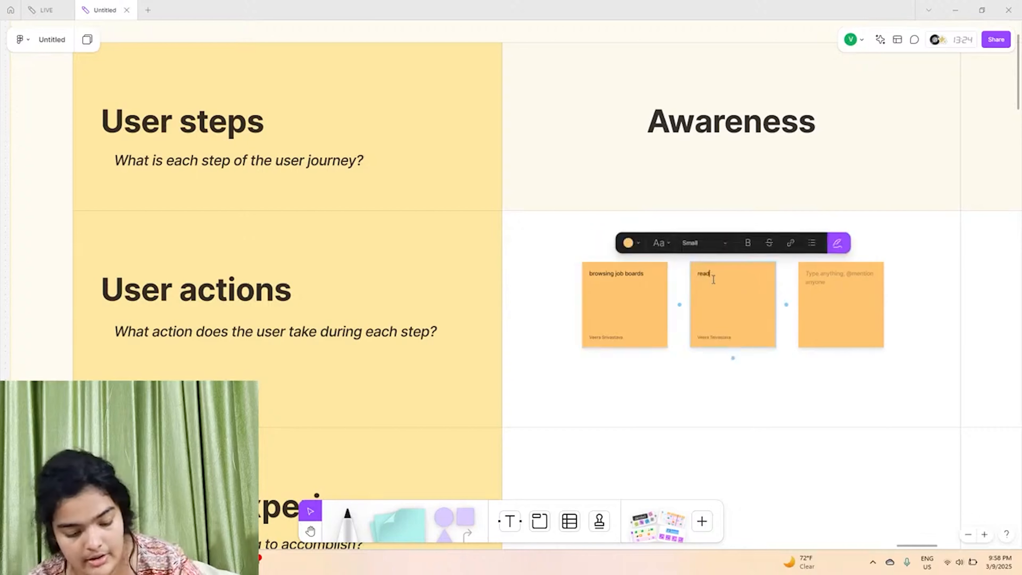
pyautogui.write('ing clients')
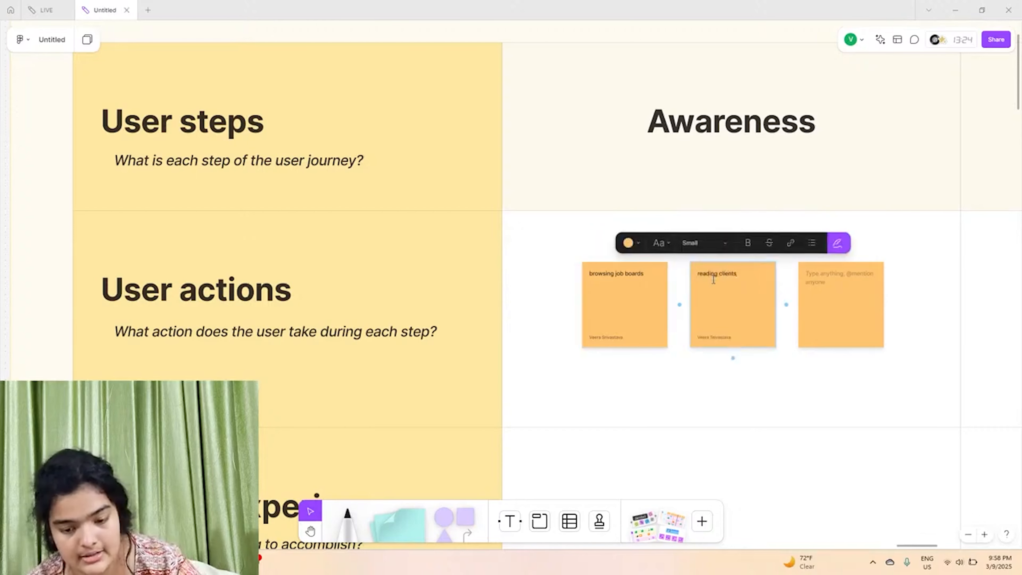
pyautogui.press('BackSpace')
pyautogui.press('BackSpace')
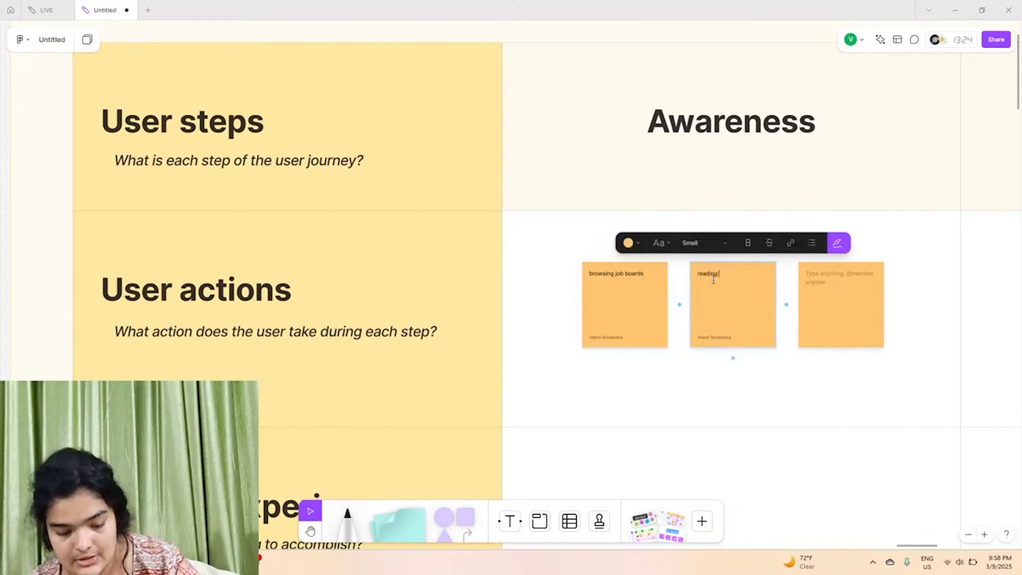
pyautogui.write('g freelanc')
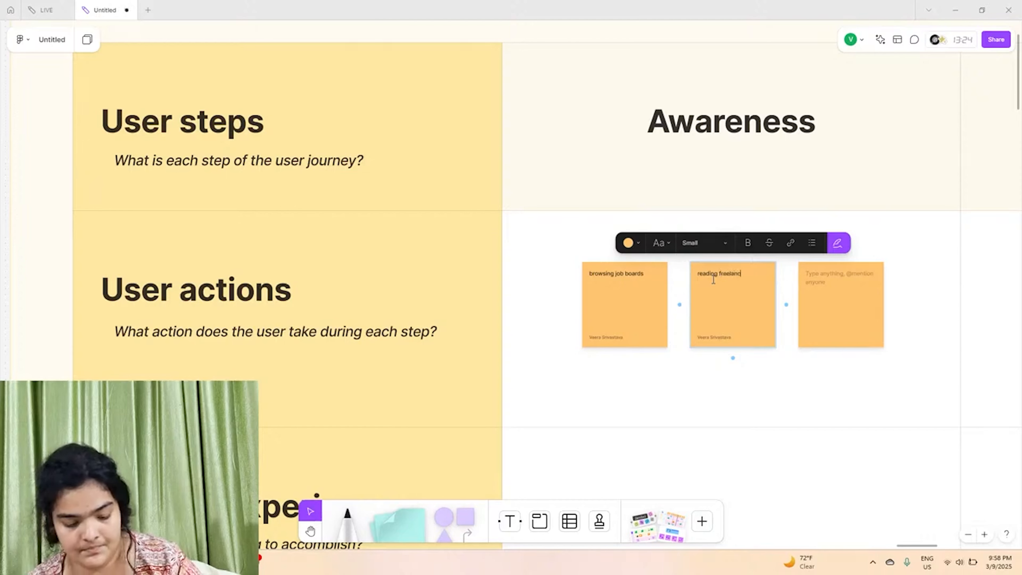
pyautogui.write('e success stories')
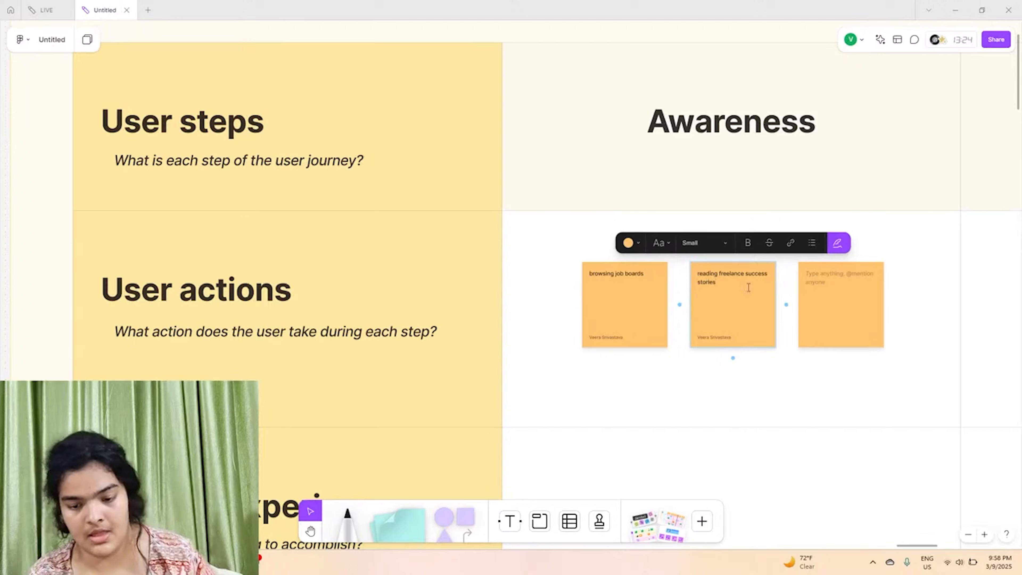
# Delete the empty third orange sticky note from the User actions row under Awareness
pyautogui.click(849, 315)
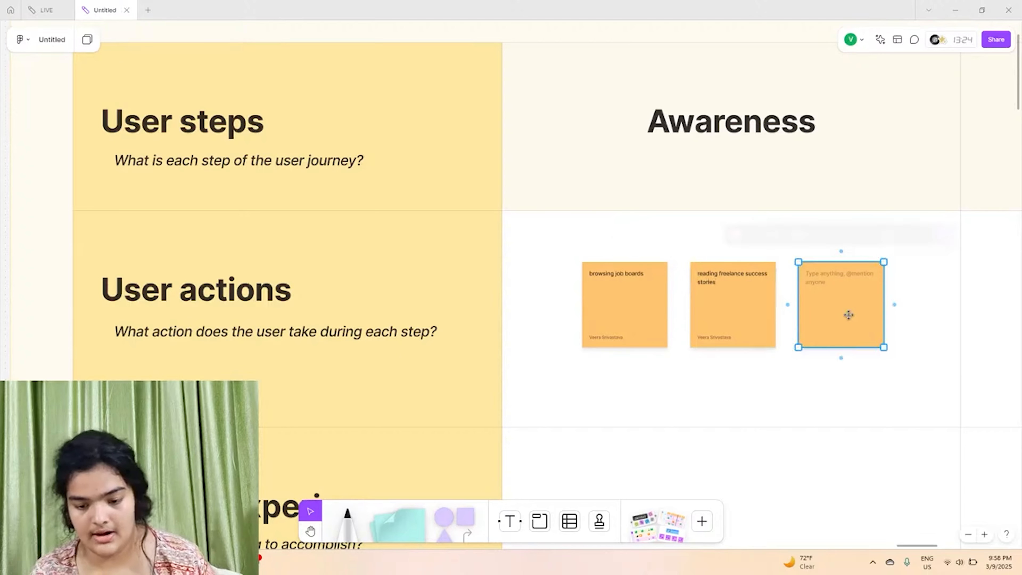
pyautogui.press('Delete')
pyautogui.hscroll(3, 851, 318)
pyautogui.hscroll(1, 850, 318)
pyautogui.scroll(3, 851, 318)
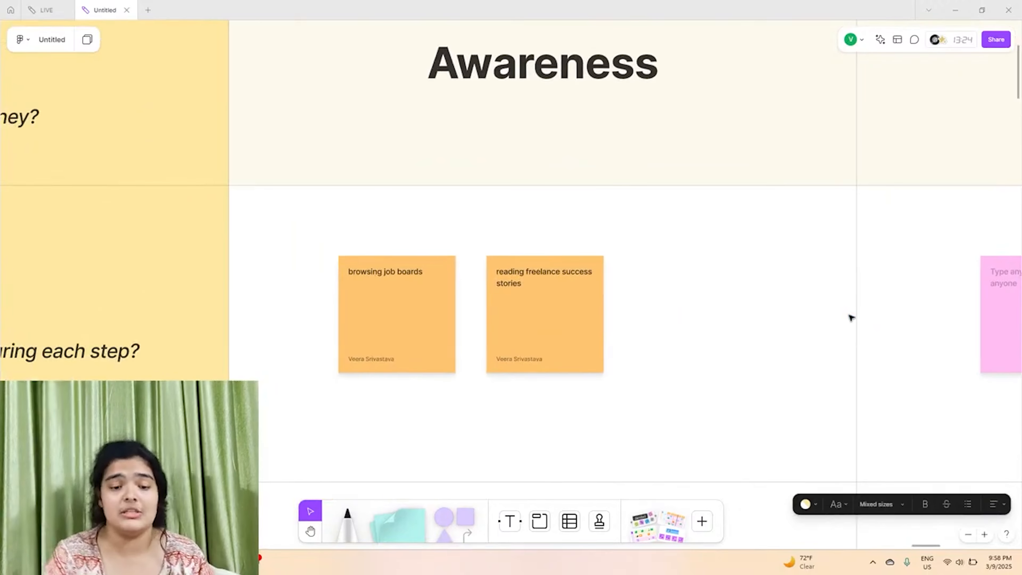
pyautogui.hscroll(-8, 851, 318)
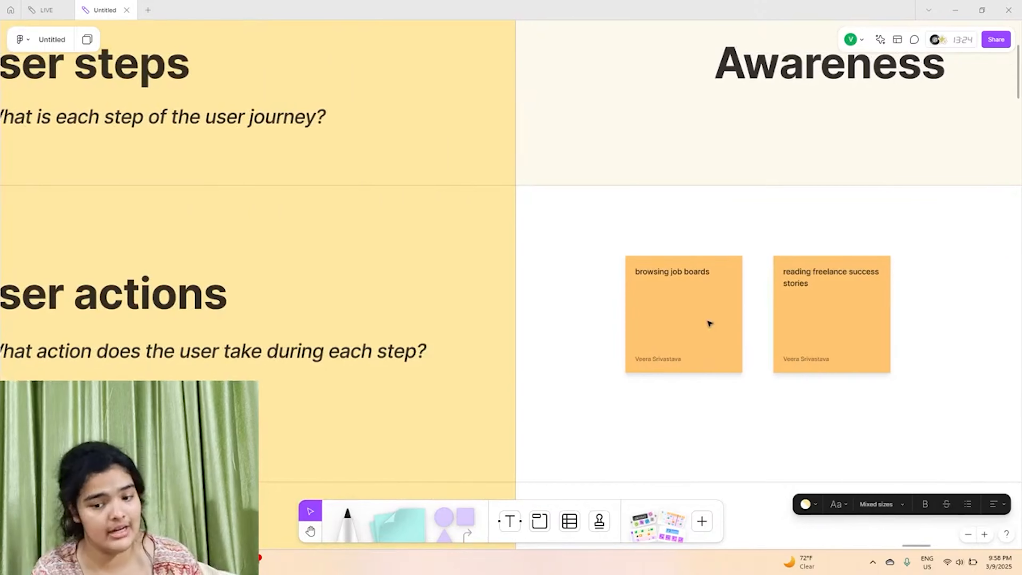
# Write "comparing platforms" on the first pink sticky note in the User actions row under Consideration
pyautogui.hscroll(20, 710, 324)
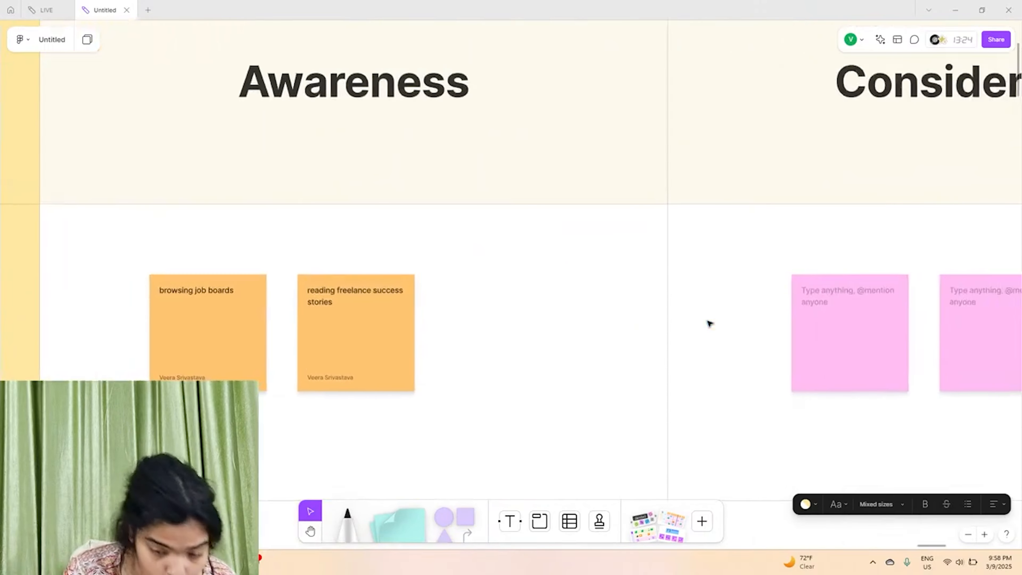
pyautogui.hscroll(3, 709, 323)
pyautogui.click(563, 307)
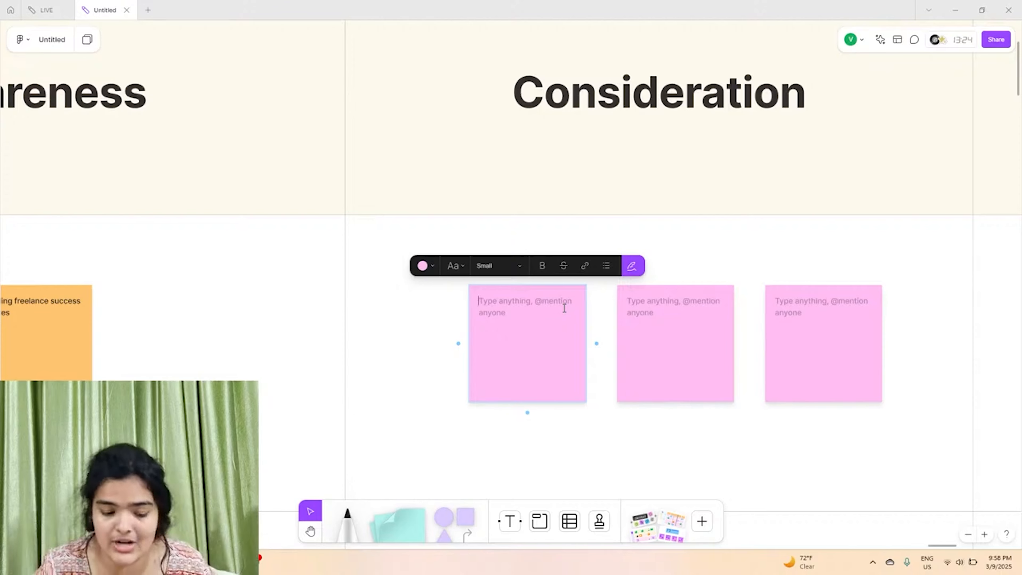
pyautogui.write('ex')
pyautogui.write('op')
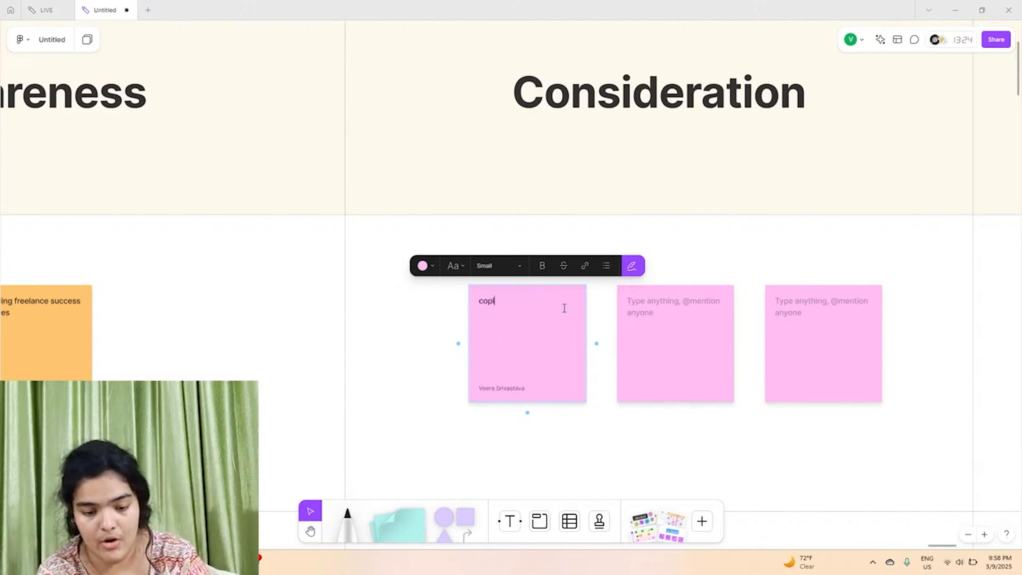
pyautogui.press('BackSpace')
pyautogui.write('mpa')
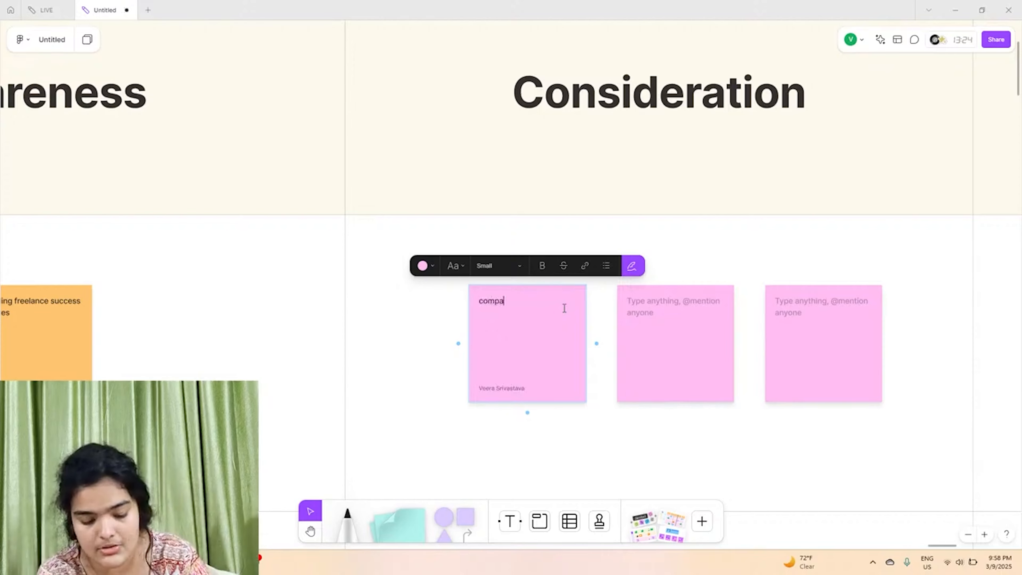
pyautogui.write('ring plat')
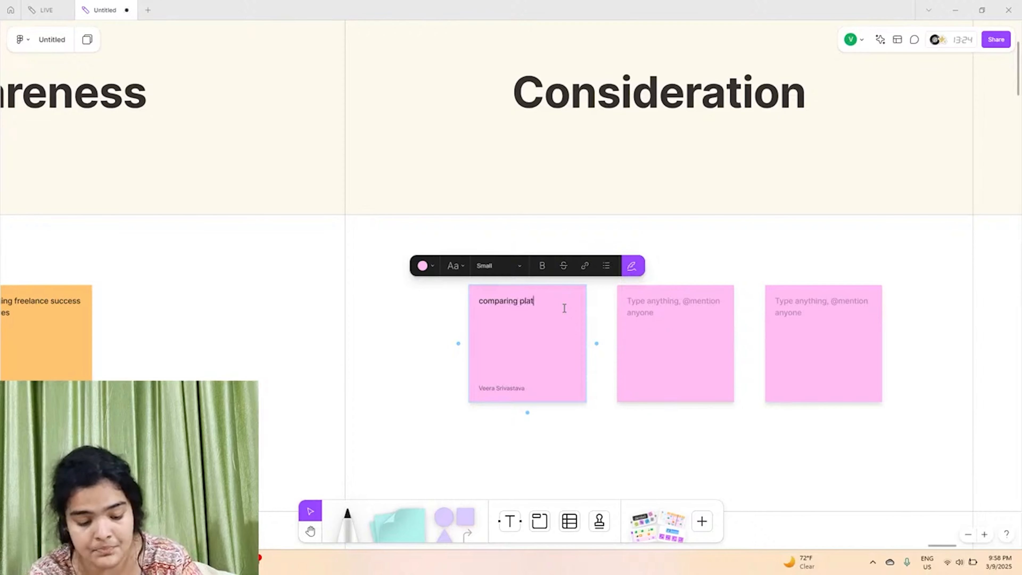
pyautogui.write('forsms')
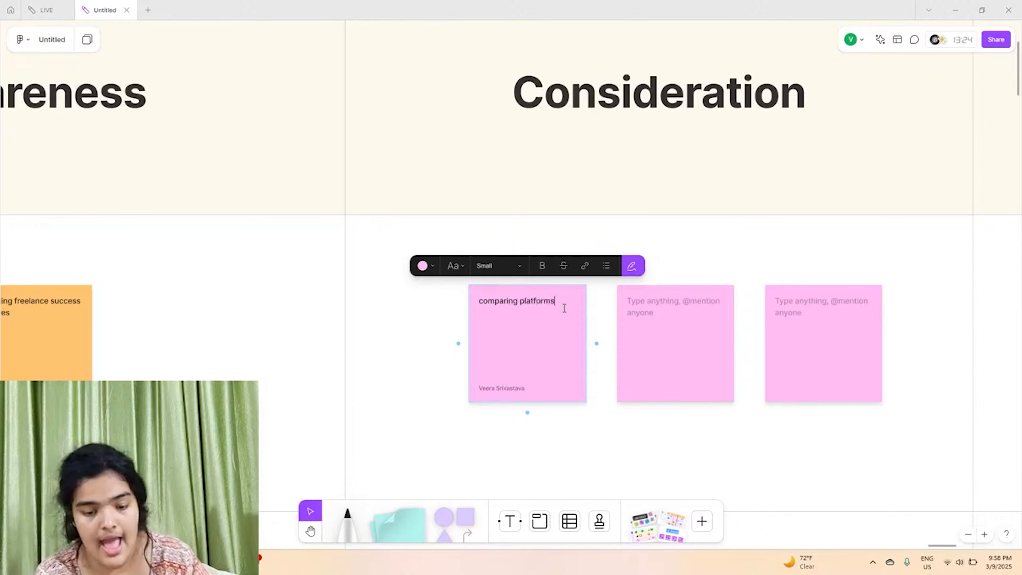
# Write "portfolio would make me stand out" on the second pink sticky note under Consideration
pyautogui.doubleClick(636, 306)
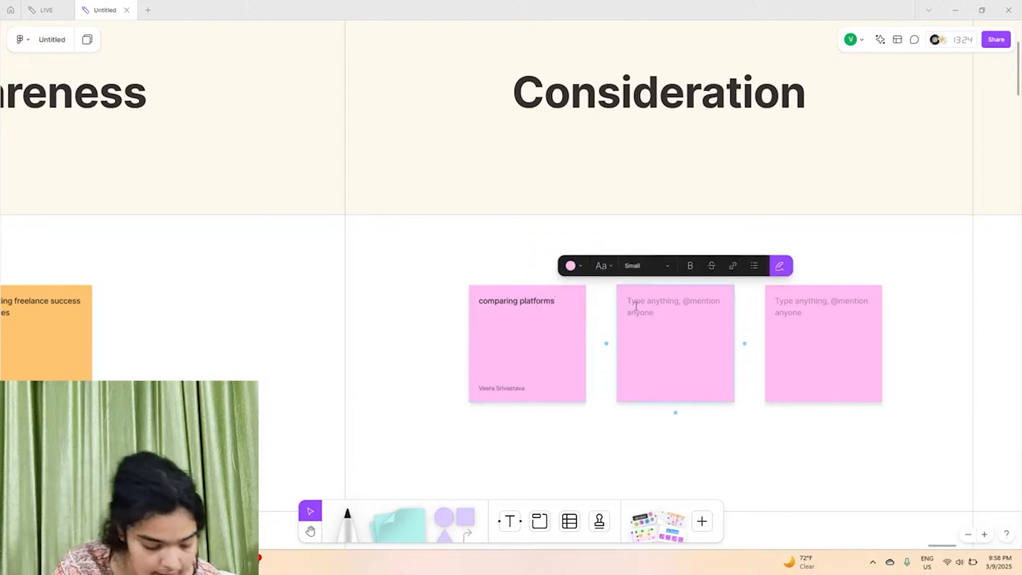
pyautogui.write('p')
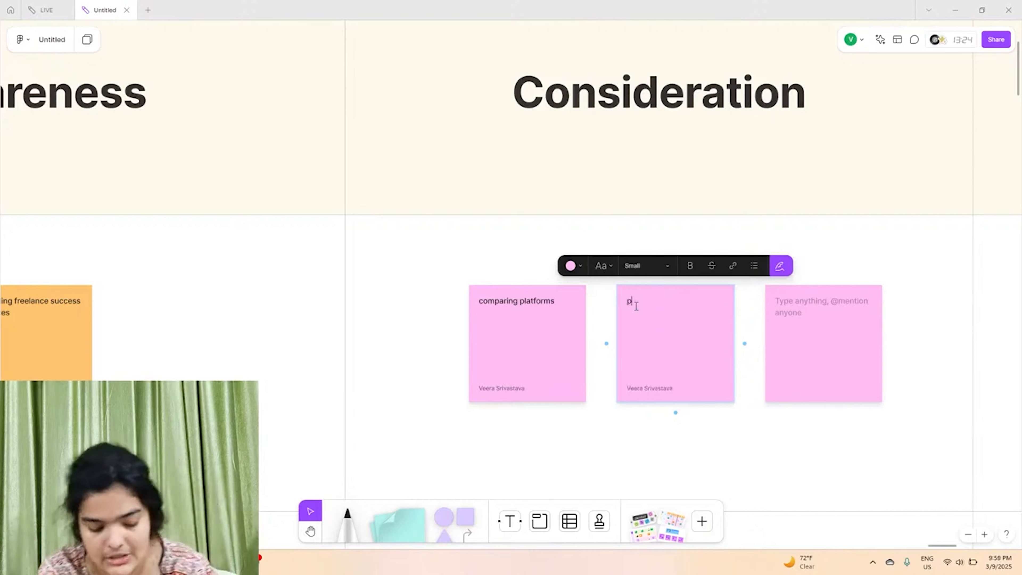
pyautogui.write('ortofolio')
pyautogui.press('BackSpace')
pyautogui.press('BackSpace')
pyautogui.press('BackSpace')
pyautogui.press('BackSpace')
pyautogui.press('BackSpace')
pyautogui.press('BackSpace')
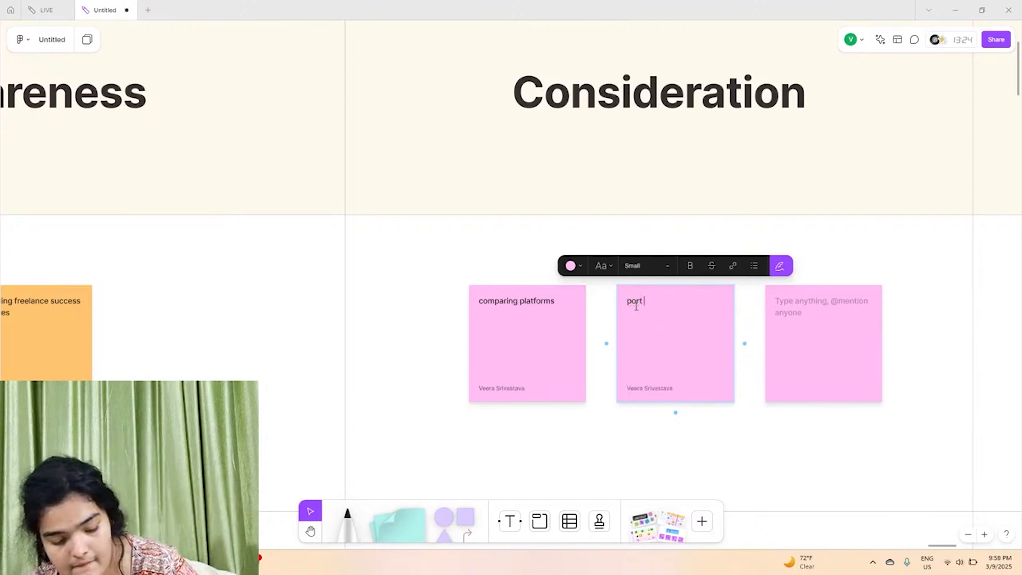
pyautogui.write('folio woud')
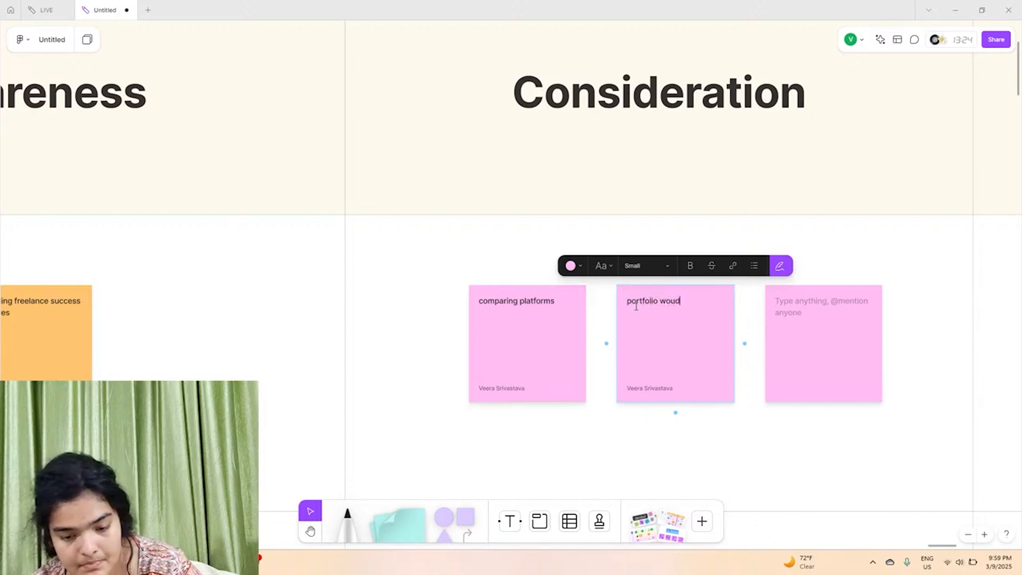
pyautogui.press('BackSpace')
pyautogui.write('ld ')
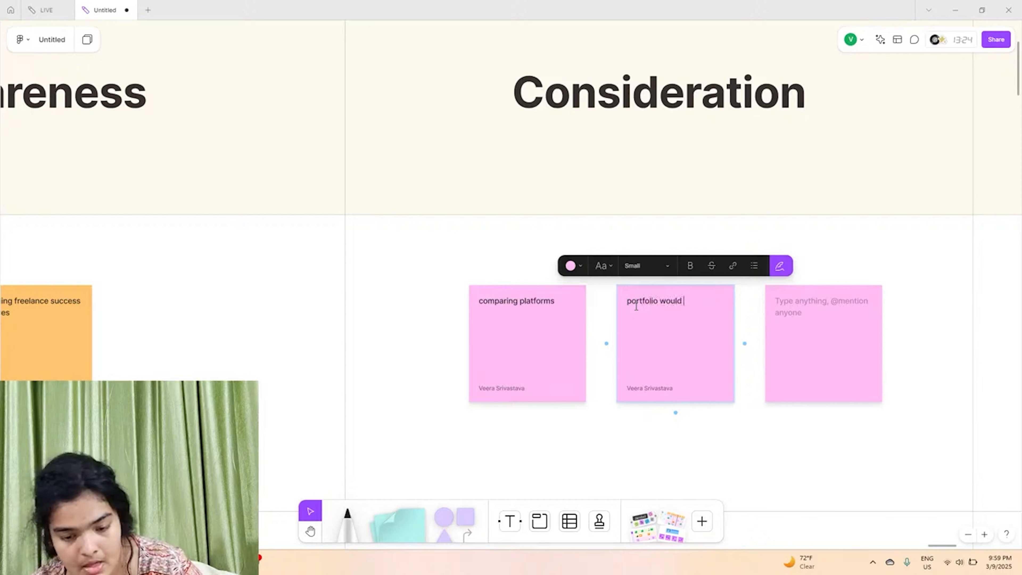
pyautogui.write('make me sta')
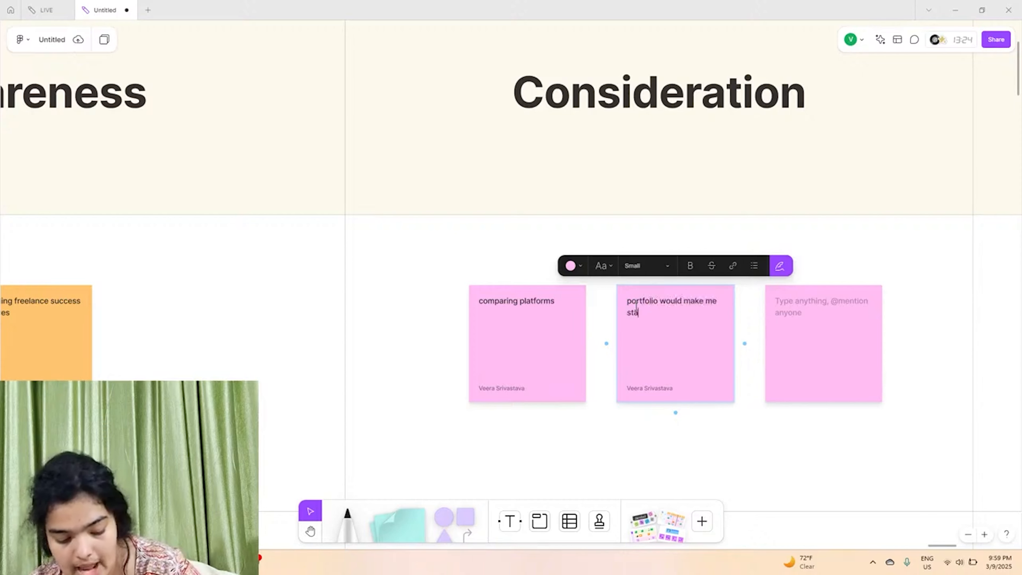
pyautogui.write('nd out')
# Delete the empty third pink sticky note from the User actions row under Consideration
pyautogui.click(824, 322)
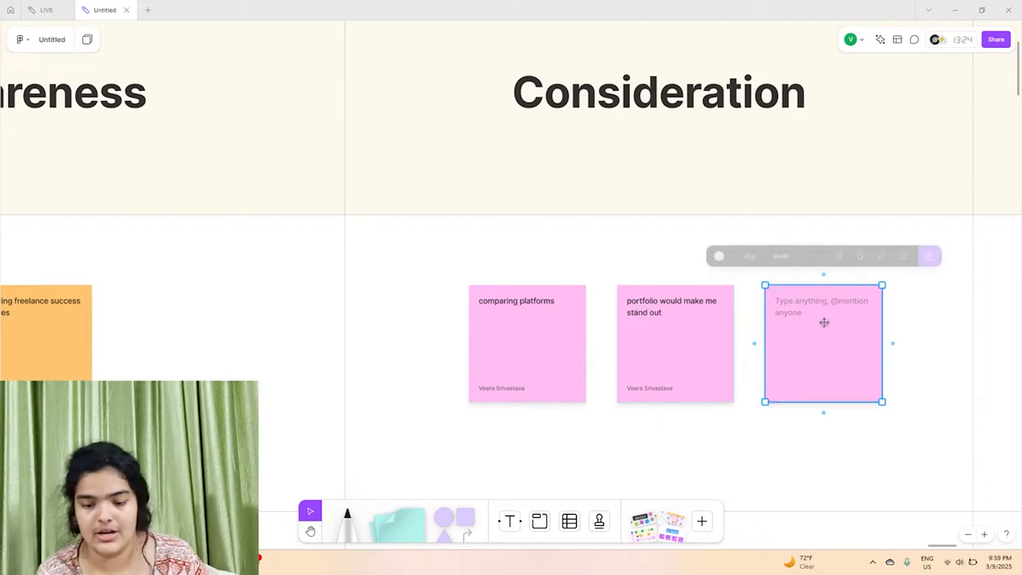
pyautogui.press('Delete')
pyautogui.hscroll(1, 827, 325)
pyautogui.scroll(-4, 827, 325)
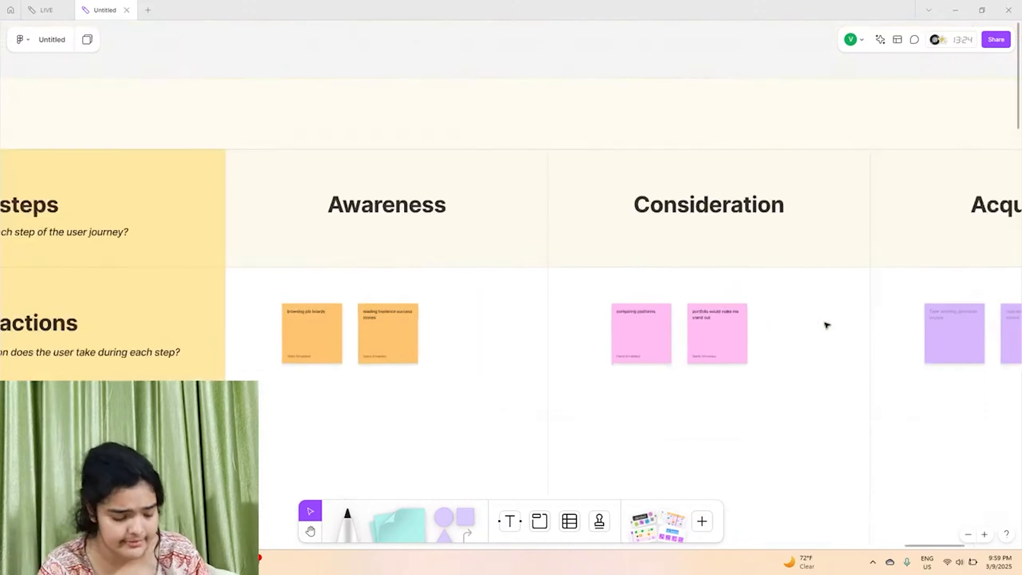
pyautogui.hscroll(5, 826, 325)
pyautogui.hscroll(5, 827, 326)
pyautogui.doubleClick(465, 316)
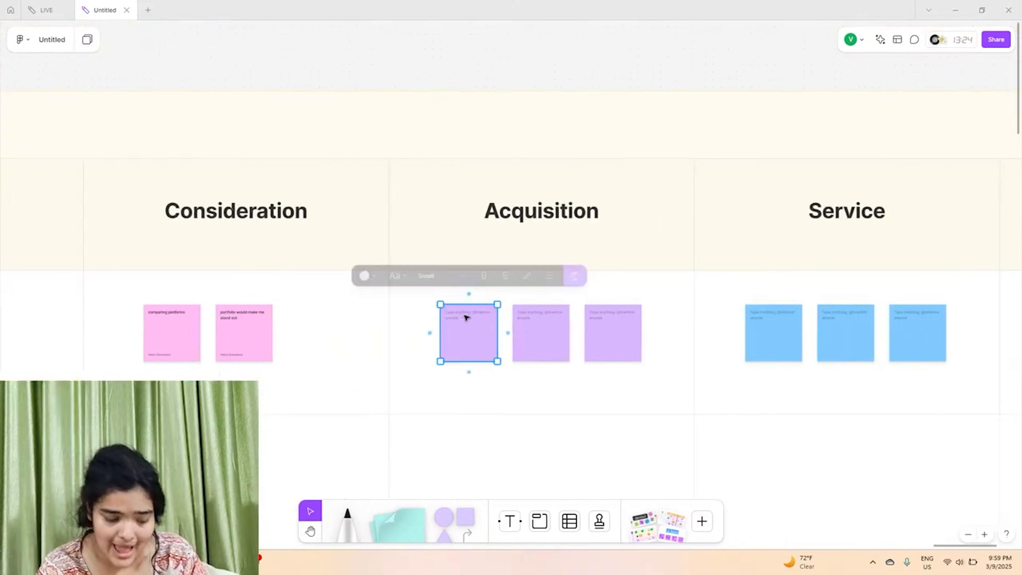
pyautogui.scroll(5, 466, 316)
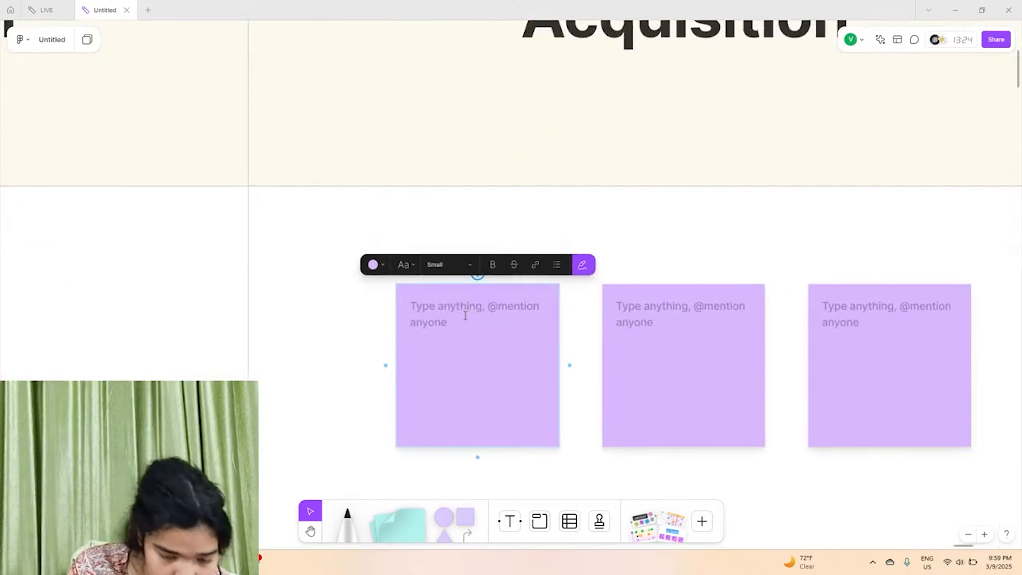
pyautogui.hscroll(-1, 466, 316)
pyautogui.scroll(-5, 465, 316)
pyautogui.hscroll(-3, 466, 317)
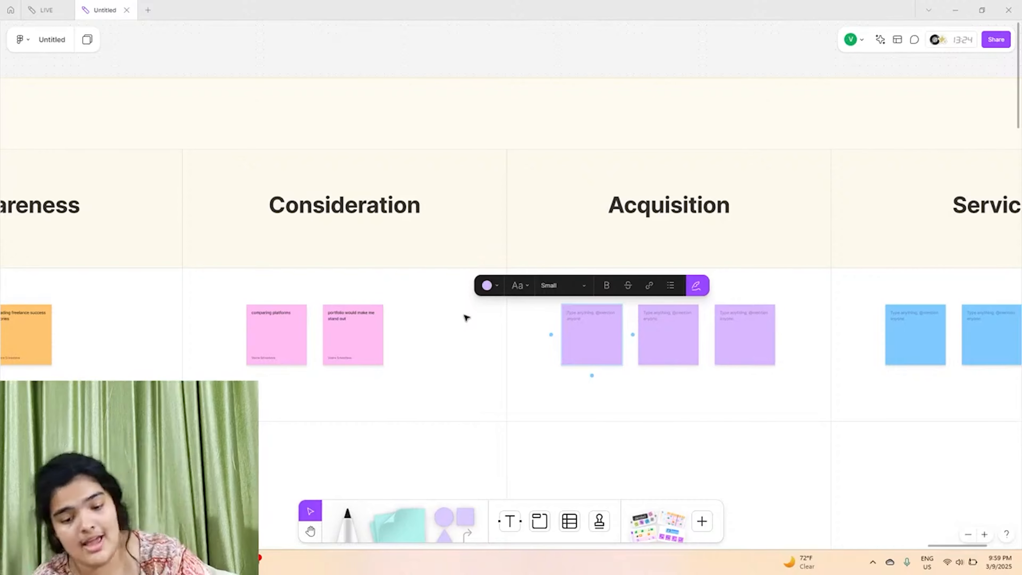
pyautogui.click(466, 318)
pyautogui.scroll(2, 465, 318)
pyautogui.press('i')
pyautogui.press('l')
pyautogui.press('i')
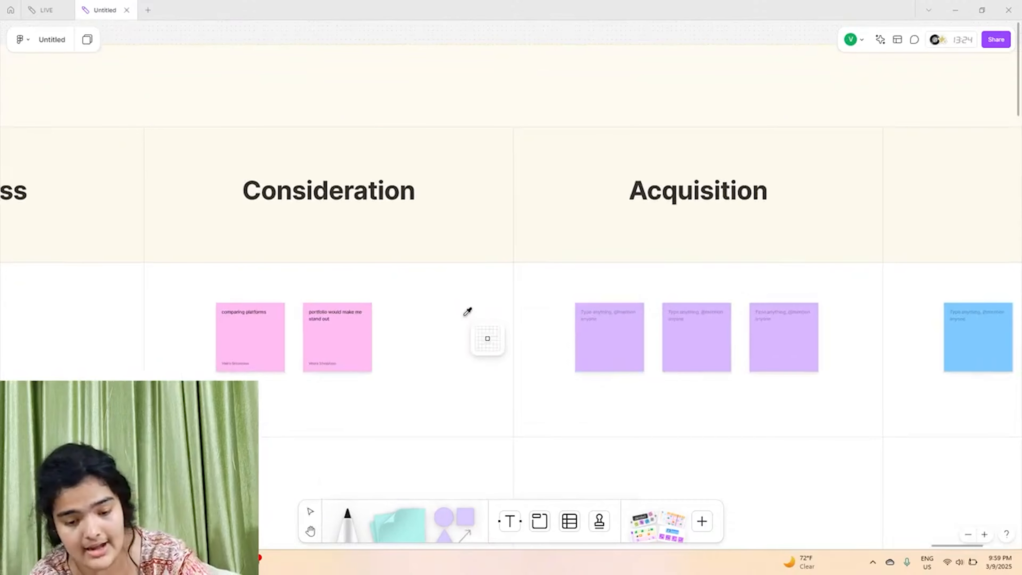
pyautogui.click(312, 510)
# Write "building a portfolio" on the first purple sticky note under Acquisition and "cold emails" on the second
pyautogui.doubleClick(613, 336)
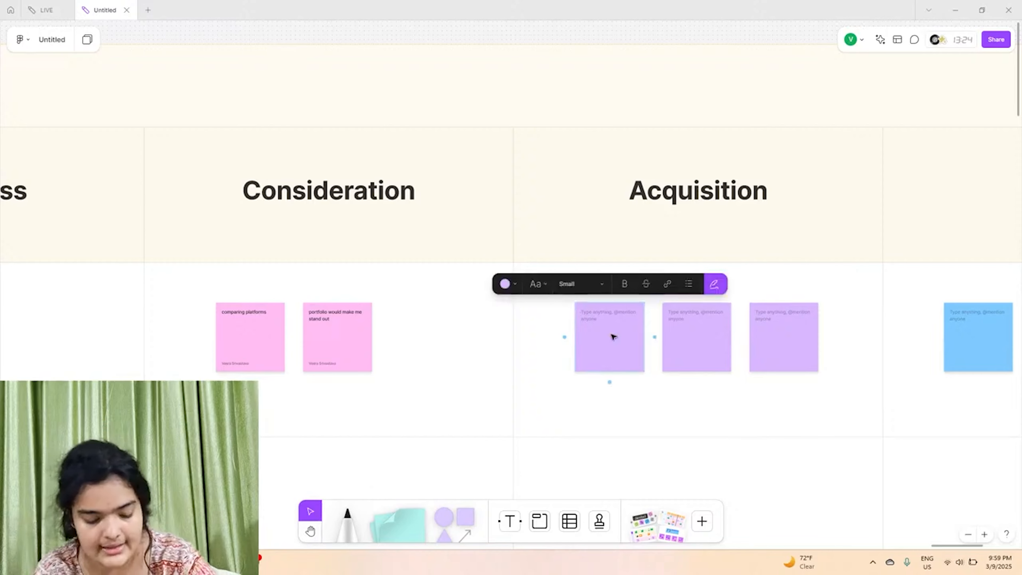
pyautogui.write('building a portfolio')
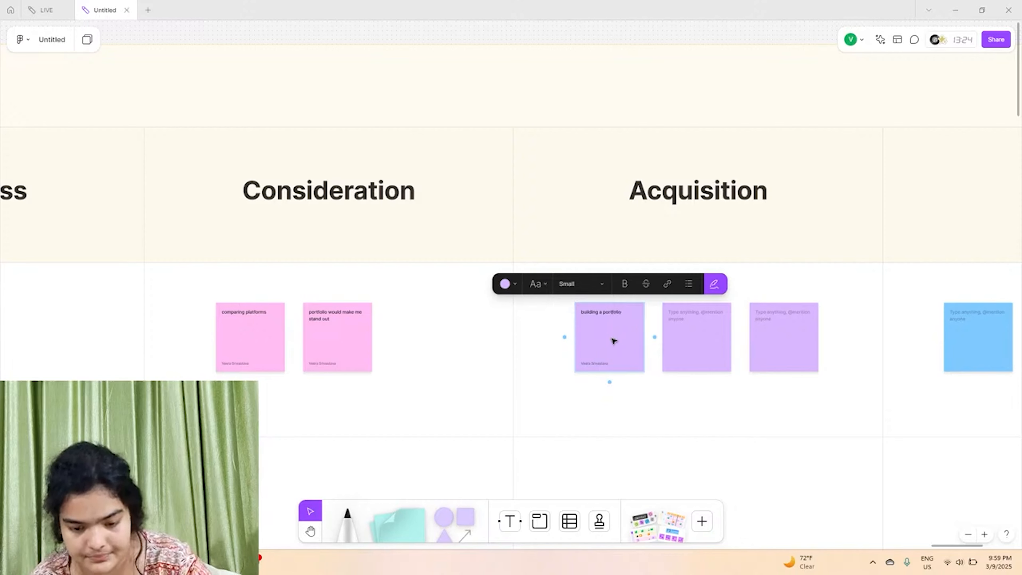
pyautogui.write('i')
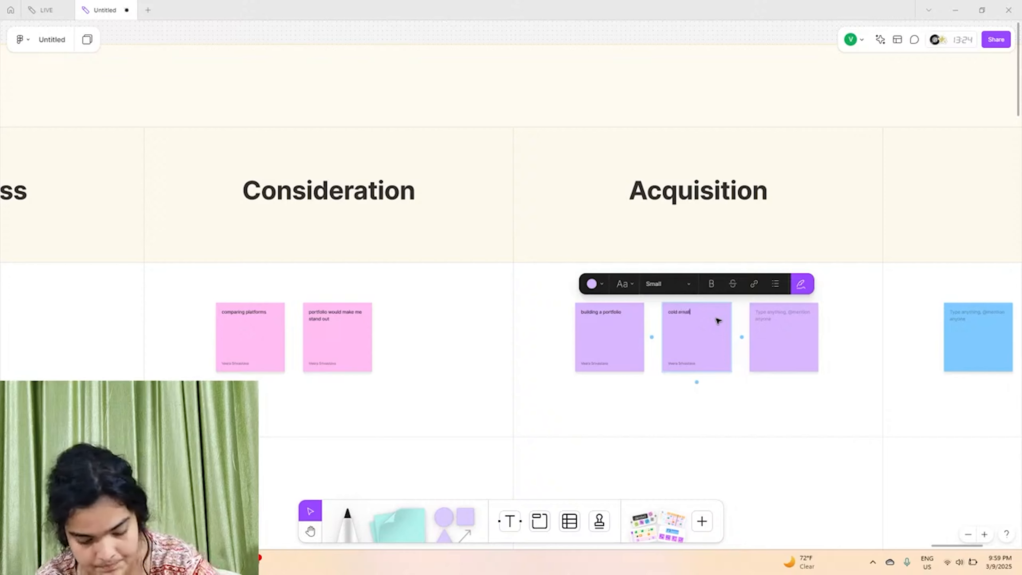
# Write "applying to job board freelance jobs" on the third purple sticky note under Acquisition
pyautogui.click(760, 322)
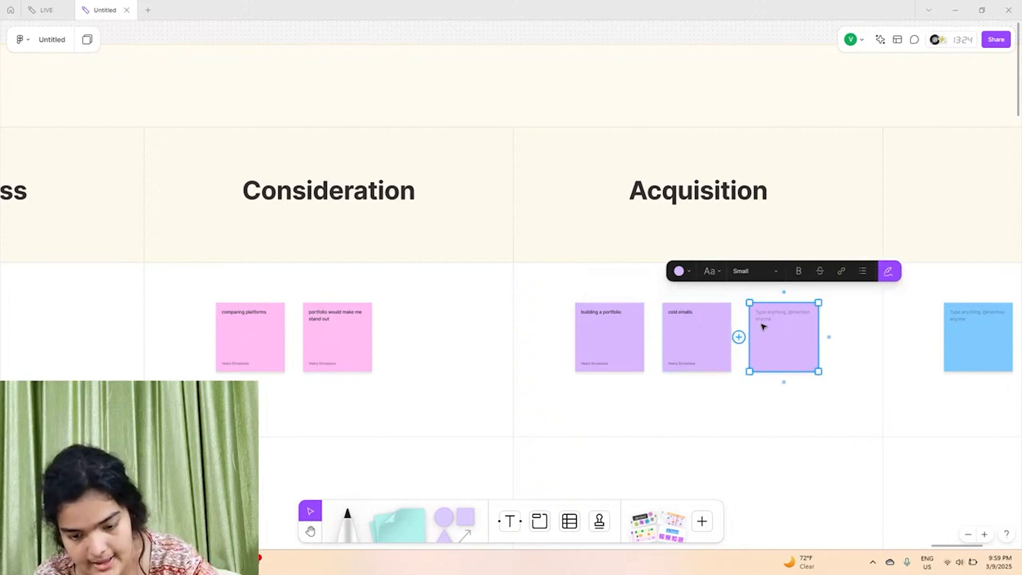
pyautogui.click(766, 320)
pyautogui.write('applying to job board freelance')
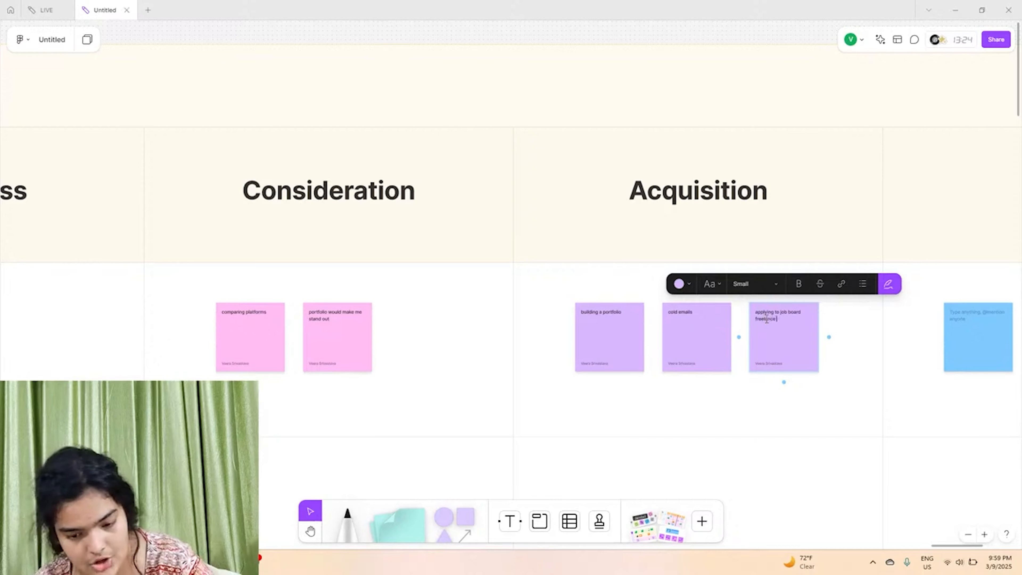
# Write "working with their clients" on the first blue sticky note in the User actions row under Service
pyautogui.hscroll(5, 767, 319)
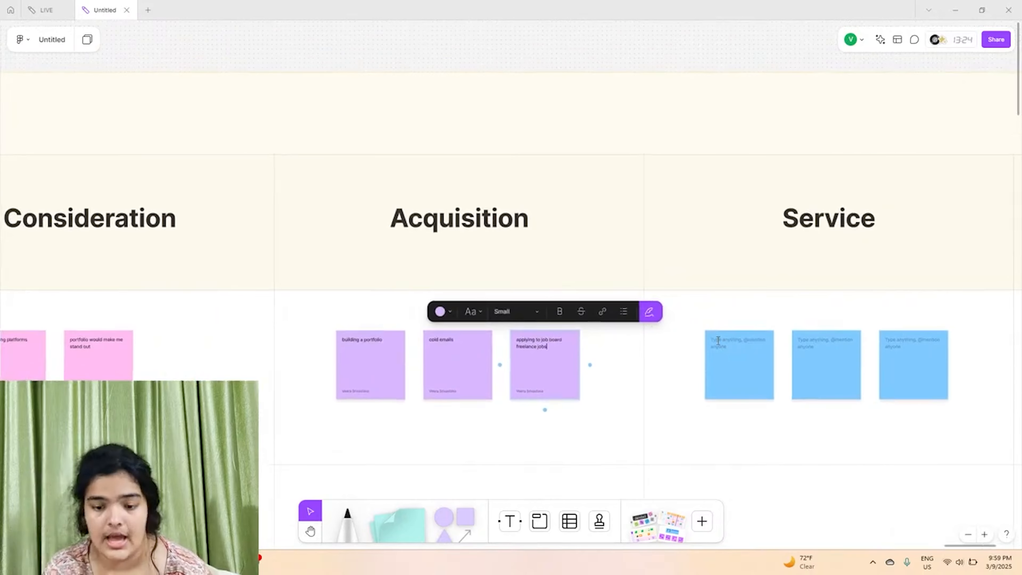
pyautogui.hscroll(5, 718, 340)
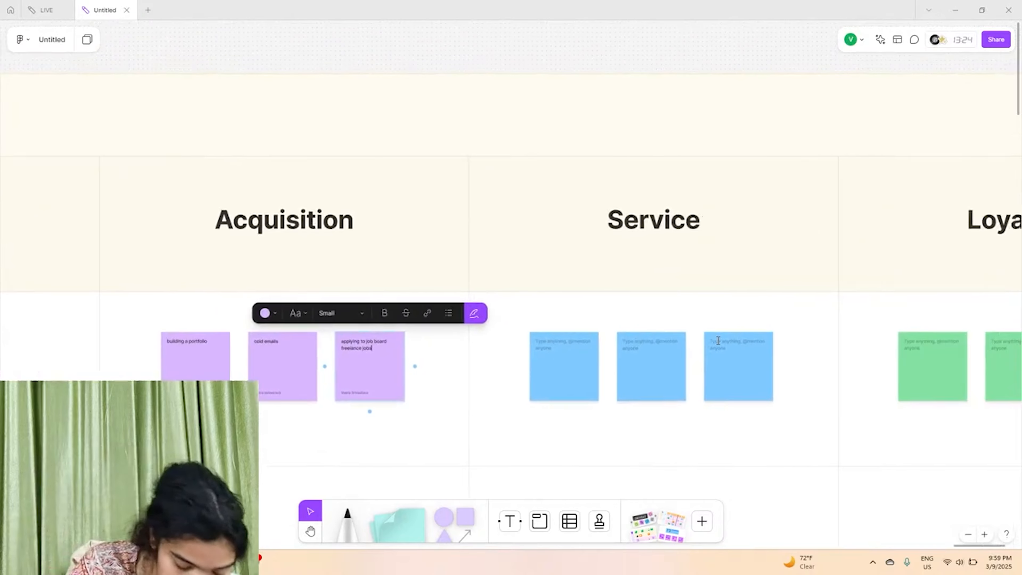
pyautogui.scroll(3, 561, 350)
pyautogui.click(503, 348)
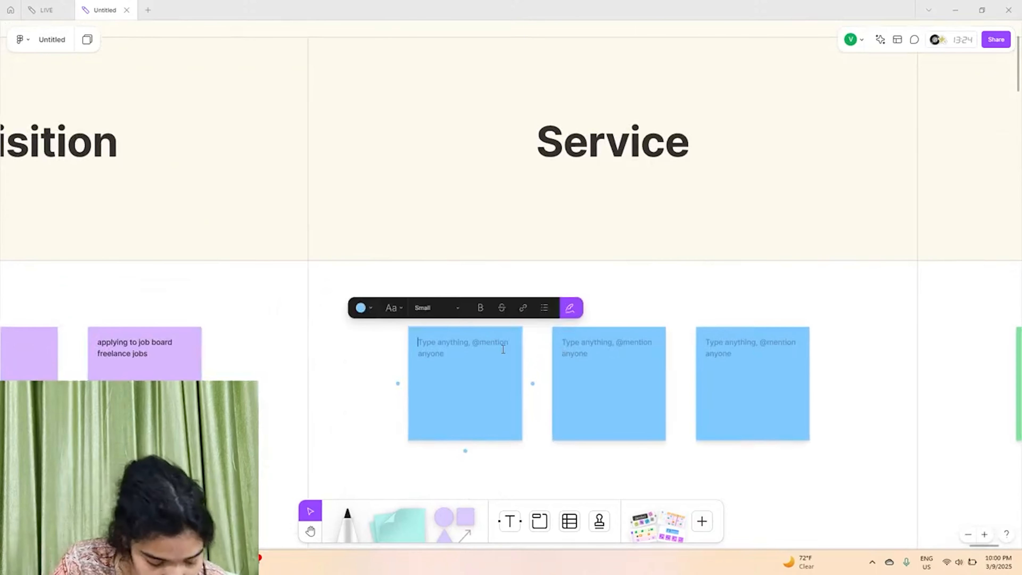
pyautogui.click(503, 349)
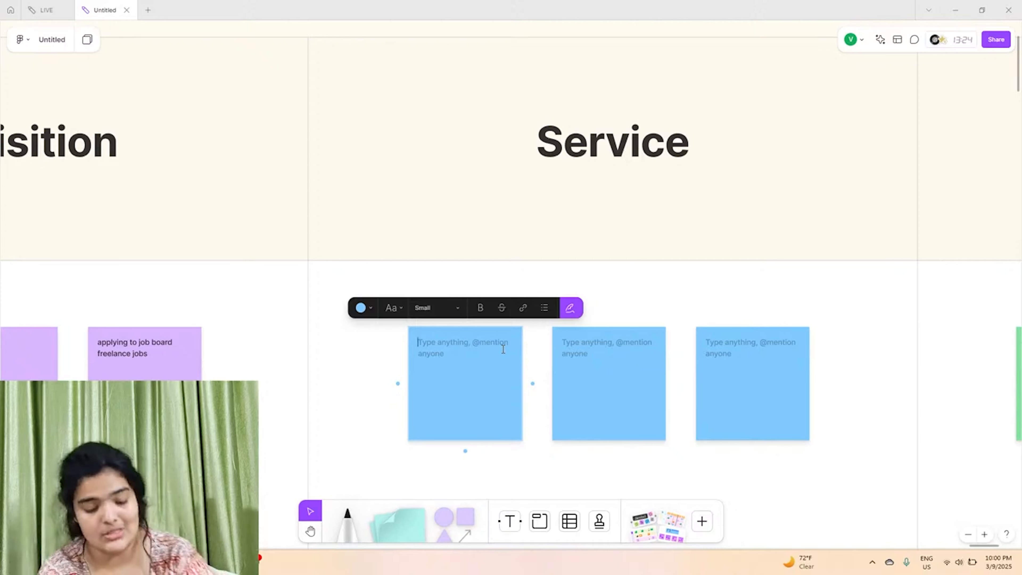
pyautogui.write('working with theri clients')
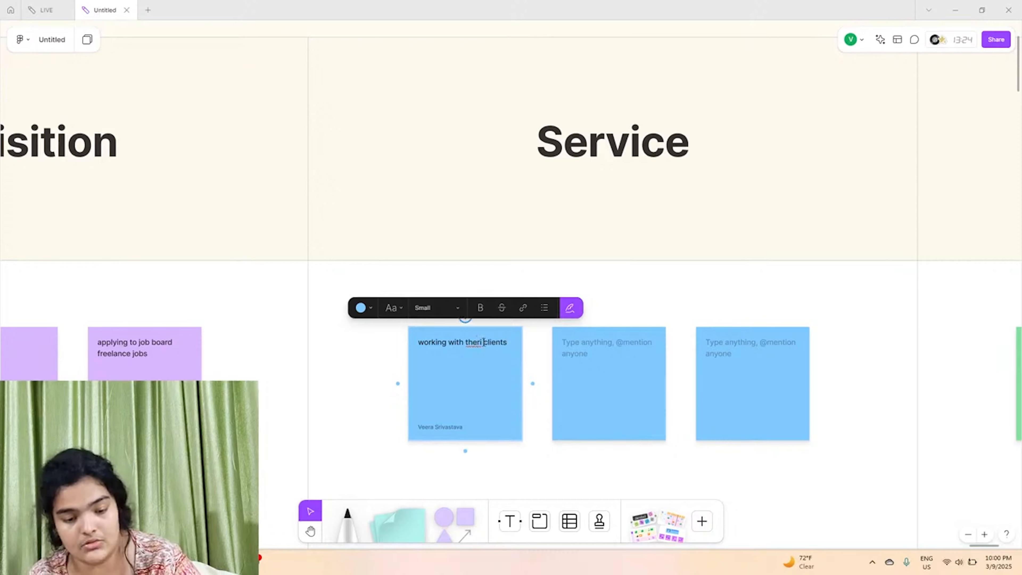
pyautogui.press('BackSpace')
pyautogui.press('BackSpace')
pyautogui.write('ir')
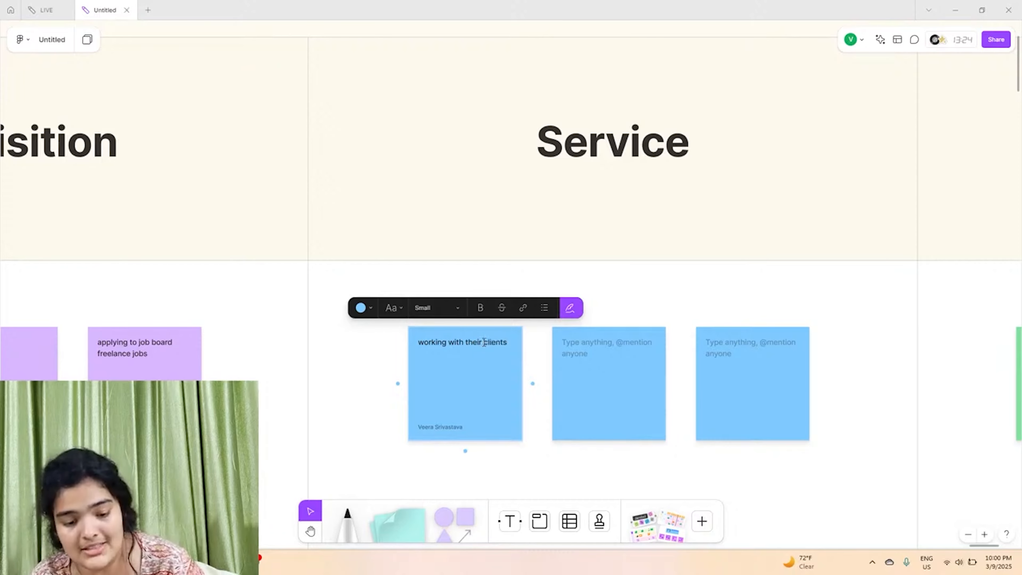
# Write "refining their design process" on the second blue sticky note under Service
pyautogui.click(648, 317)
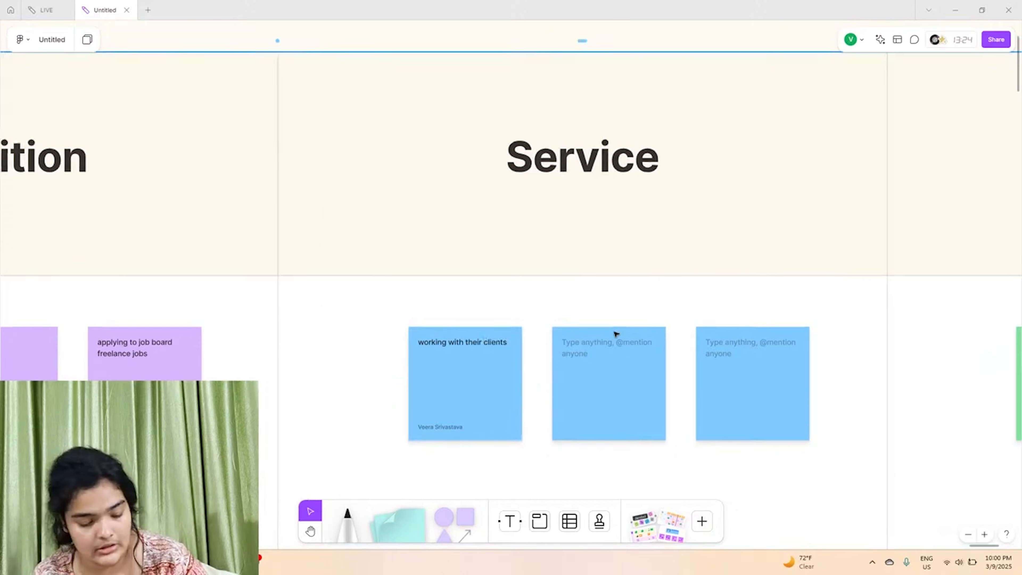
pyautogui.hotkey('ctrl', 'z')
pyautogui.click(602, 352)
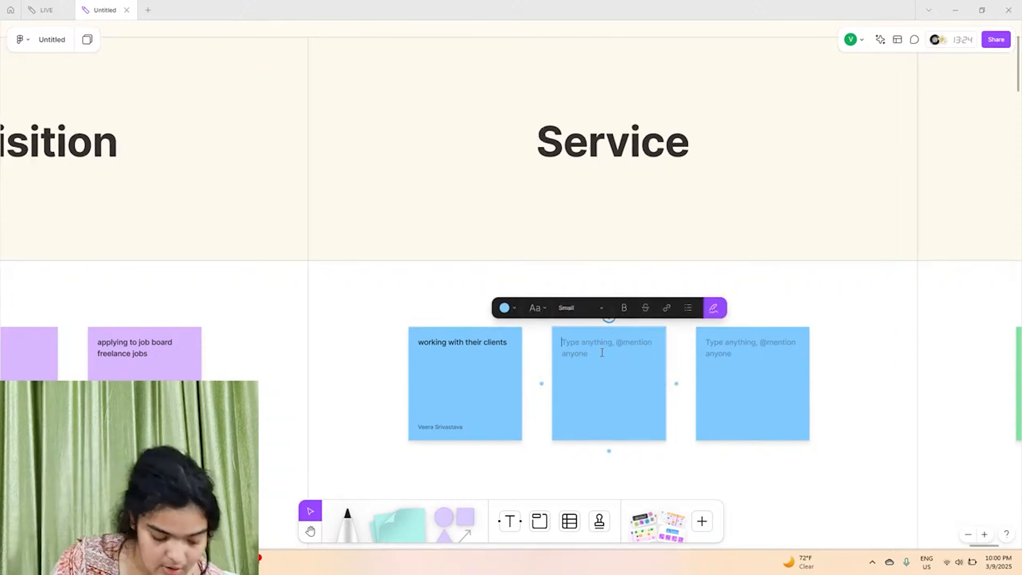
pyautogui.write('refinig')
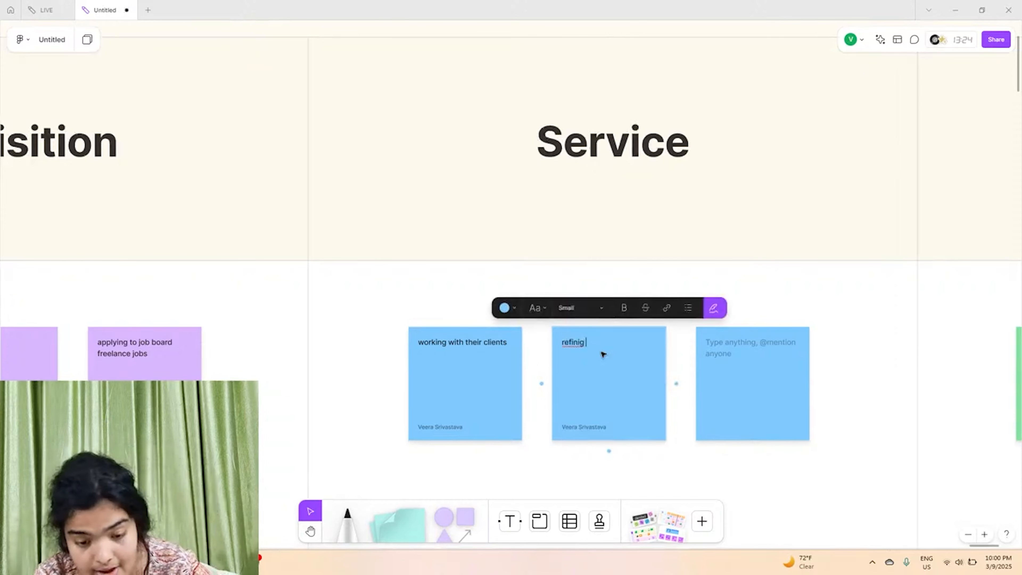
pyautogui.press('BackSpace')
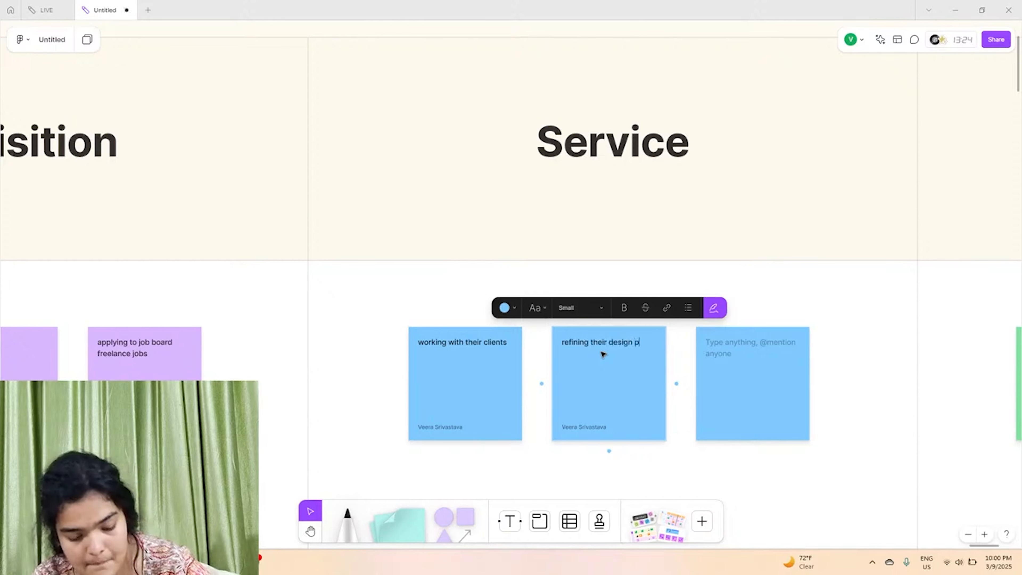
pyautogui.write('ng their design process')
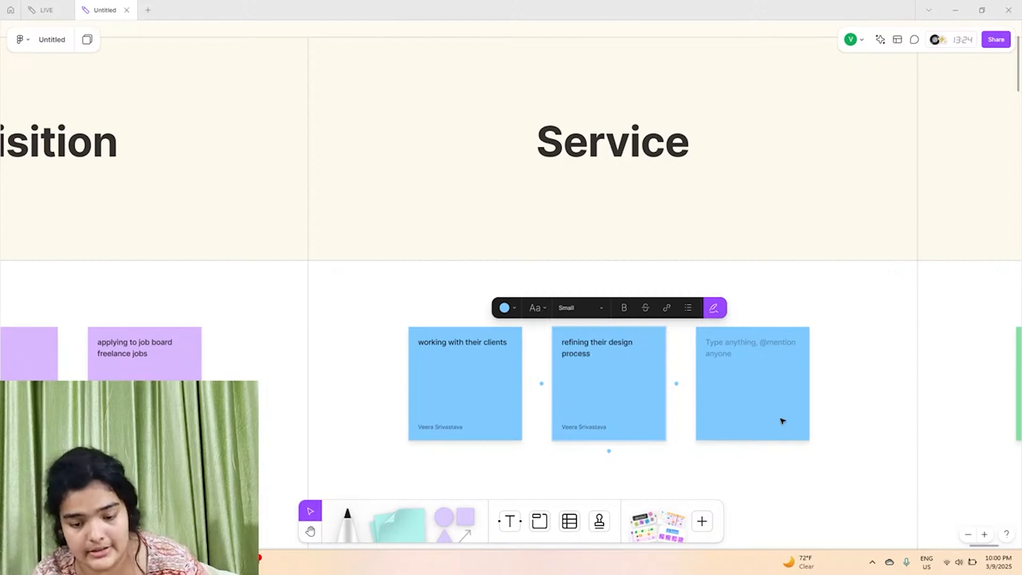
# Delete the empty third blue sticky note from the User actions row under Service
pyautogui.click(782, 421)
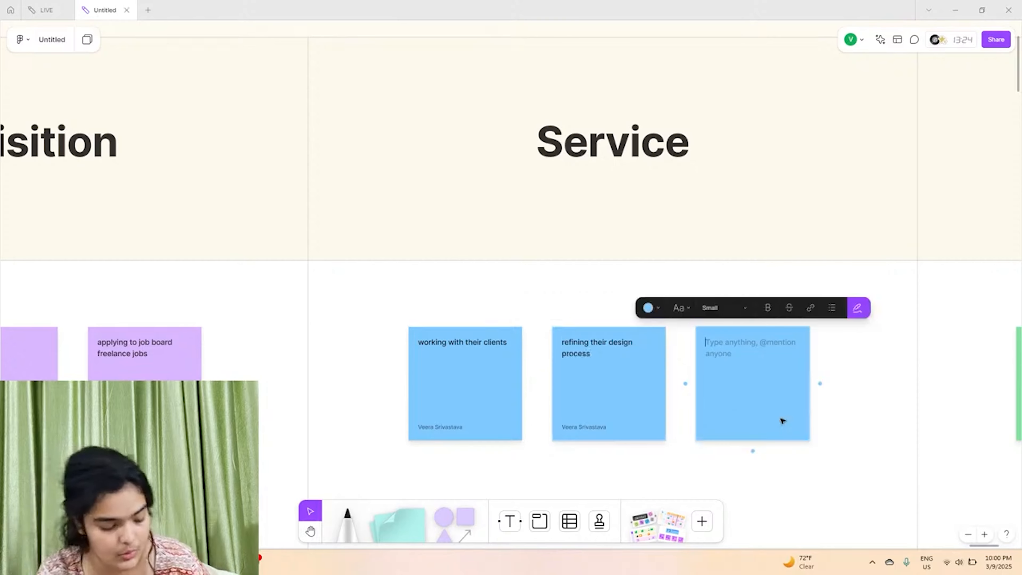
pyautogui.press('Escape')
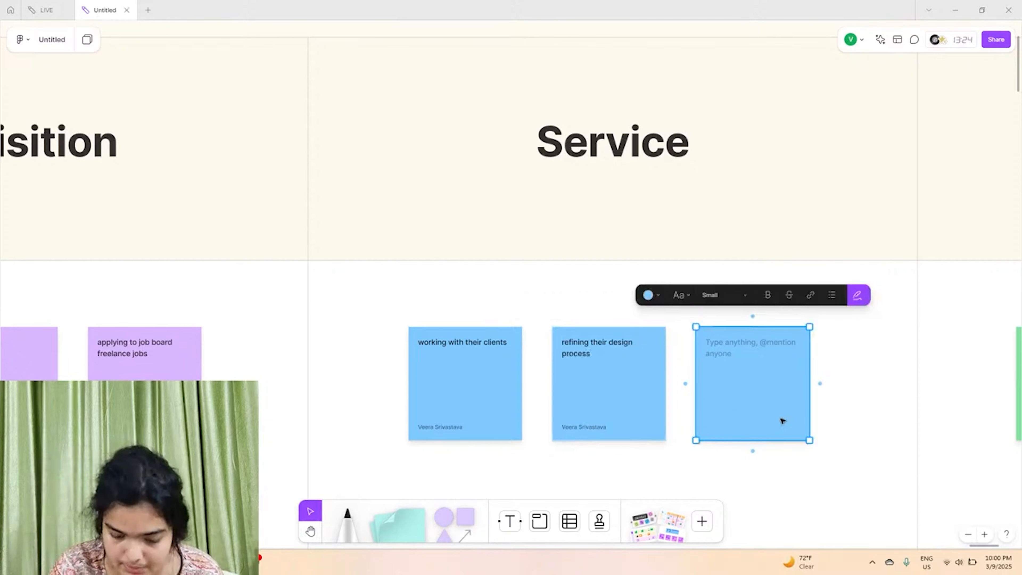
pyautogui.press('Delete')
# Write "following up to clients" on the first green sticky note in the User actions row under Loyalty
pyautogui.scroll(-3, 782, 421)
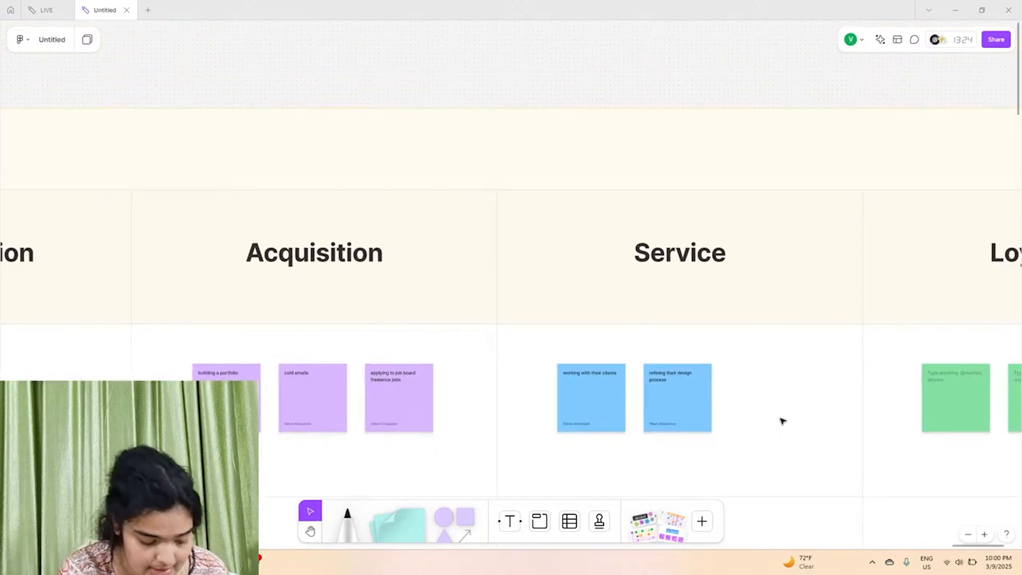
pyautogui.hscroll(5, 782, 421)
pyautogui.doubleClick(604, 385)
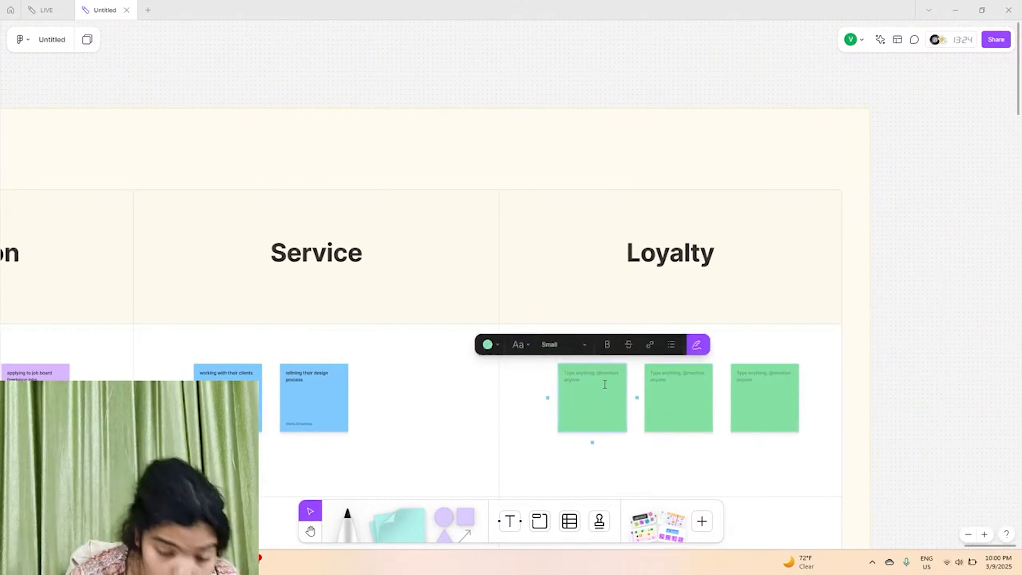
pyautogui.scroll(-5, 604, 385)
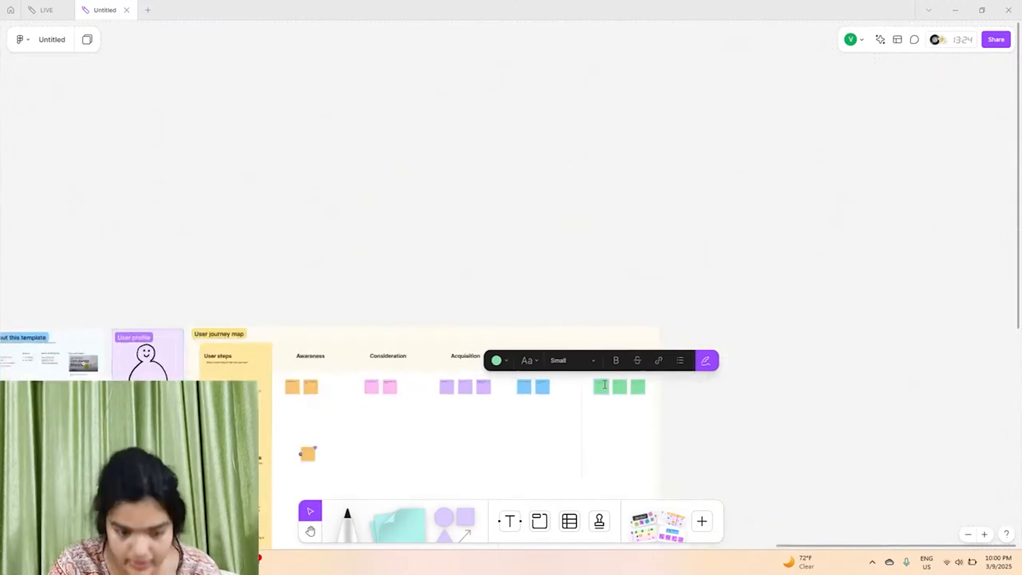
pyautogui.scroll(3, 604, 386)
pyautogui.hscroll(-5, 606, 386)
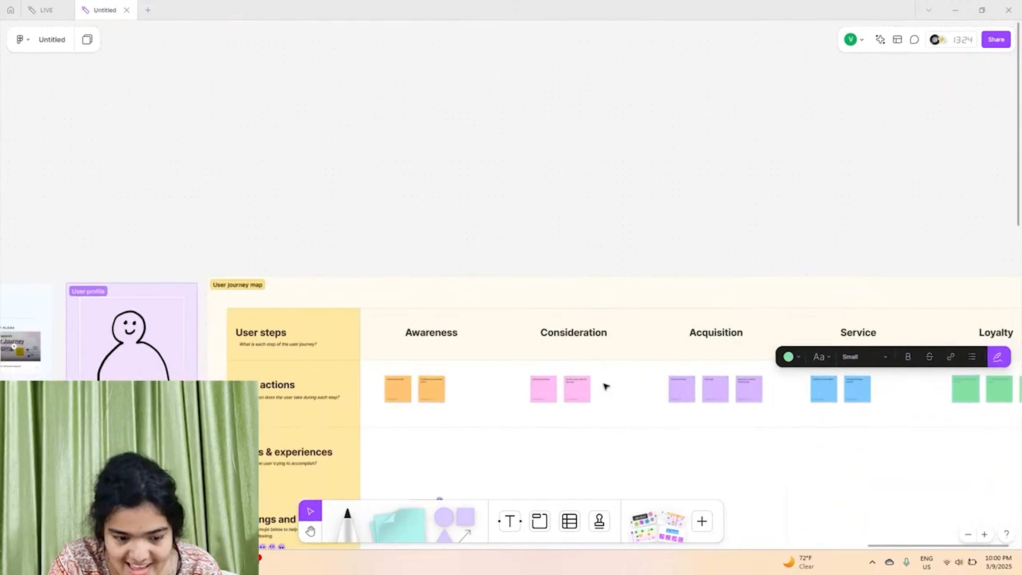
pyautogui.scroll(-2, 320, 383)
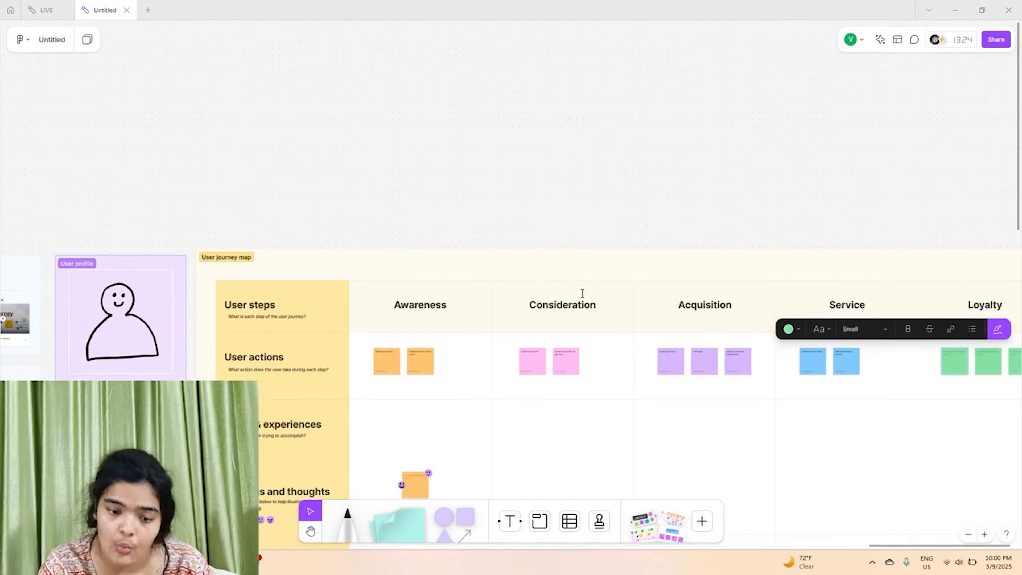
pyautogui.hscroll(5, 569, 326)
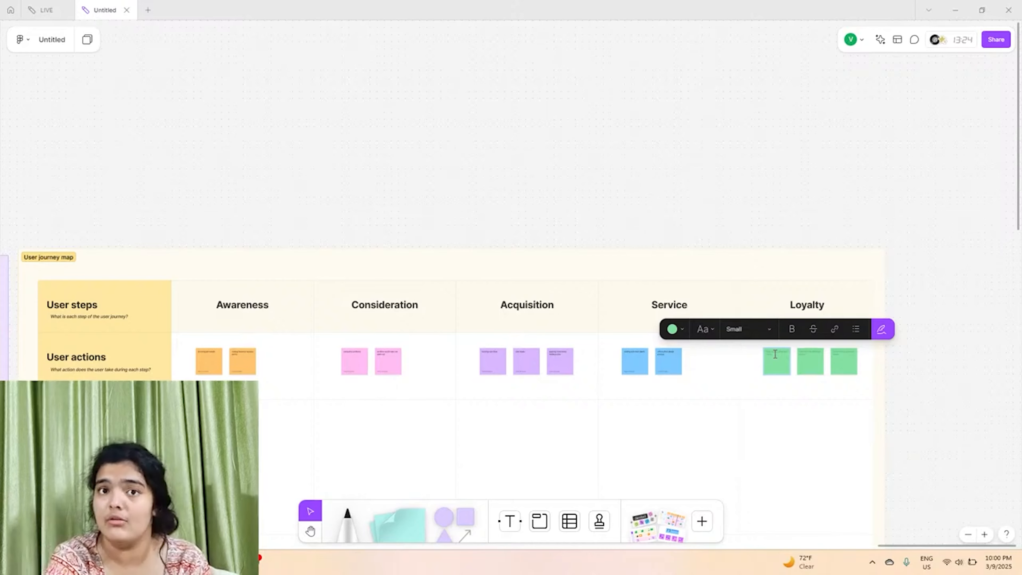
pyautogui.scroll(10, 774, 354)
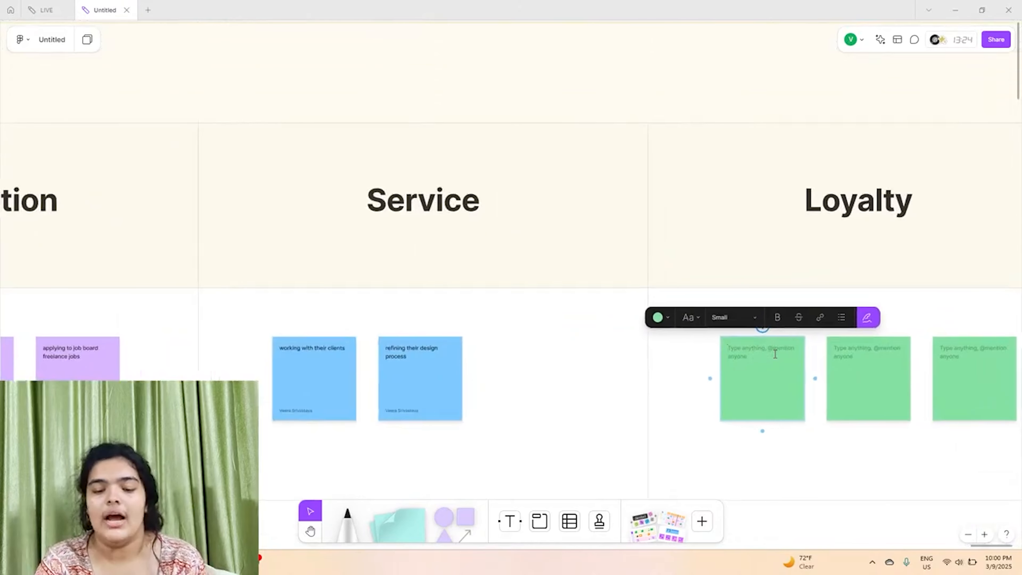
pyautogui.scroll(1, 775, 354)
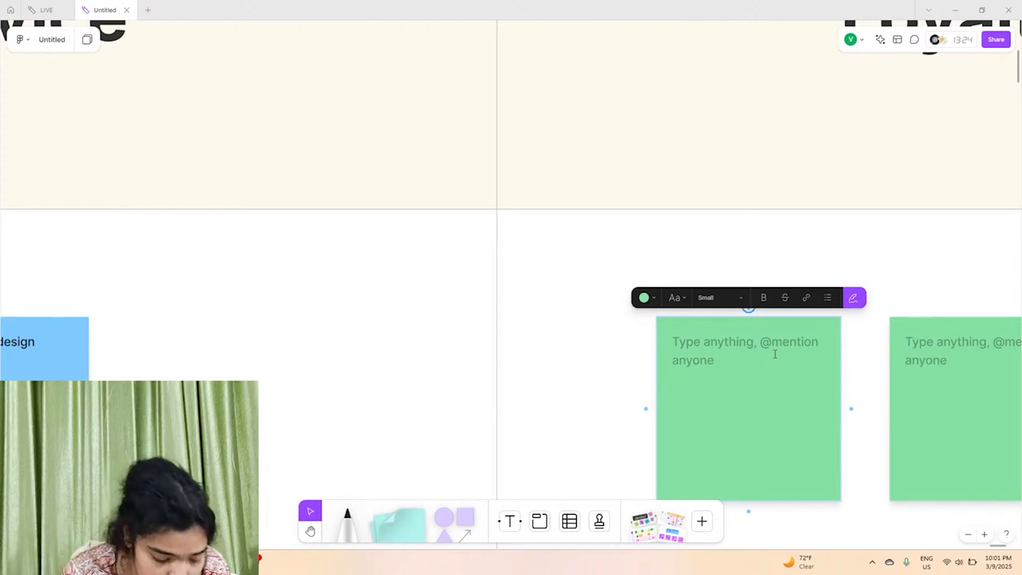
pyautogui.scroll(5, 775, 354)
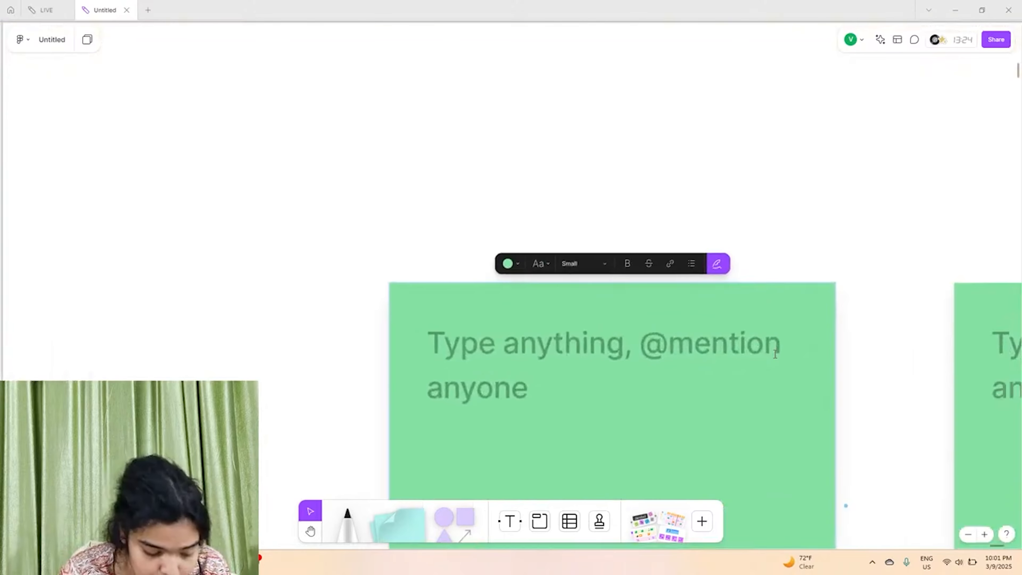
pyautogui.hscroll(5, 775, 353)
pyautogui.scroll(-5, 775, 354)
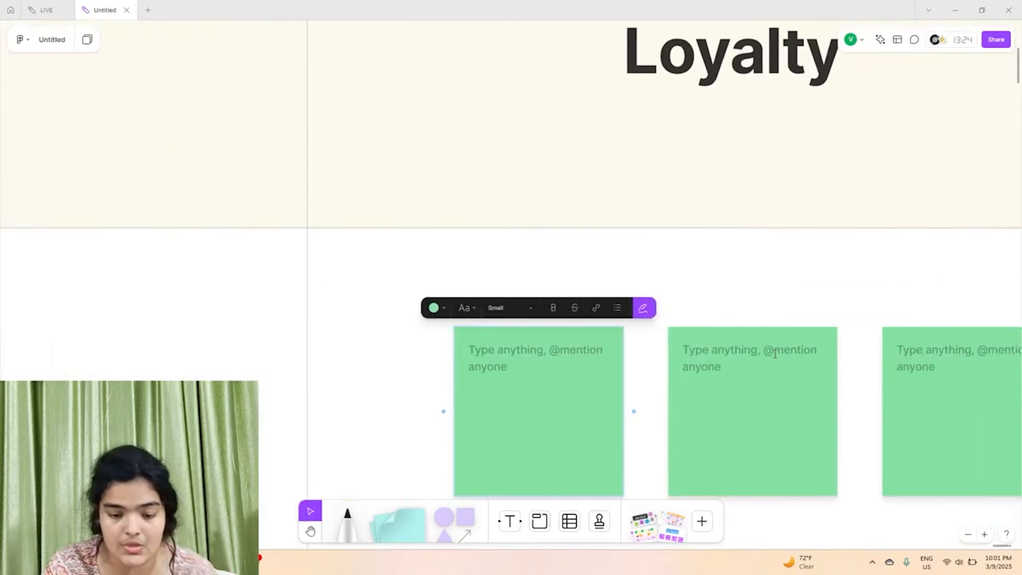
pyautogui.write('followin')
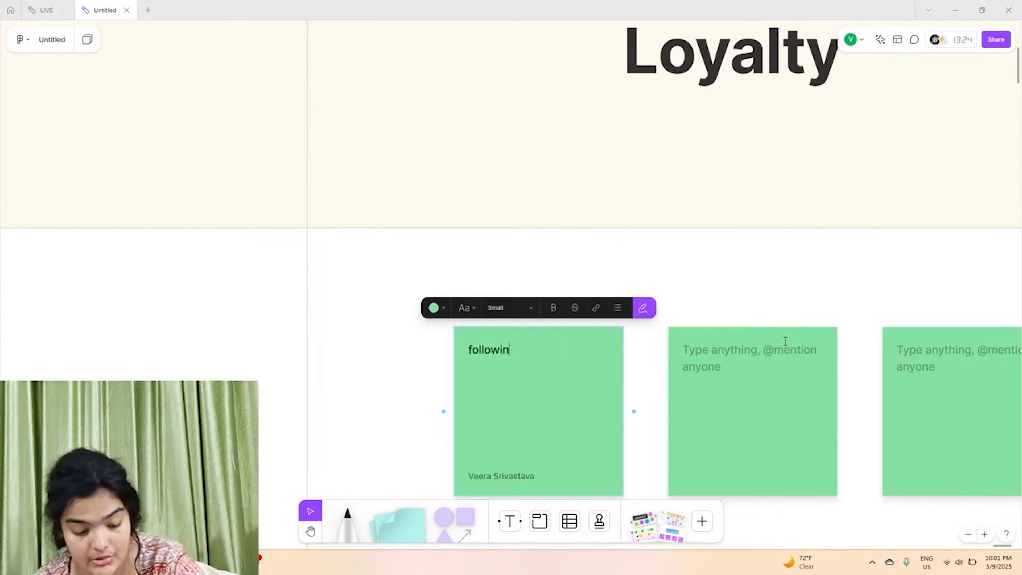
pyautogui.write('g up to c')
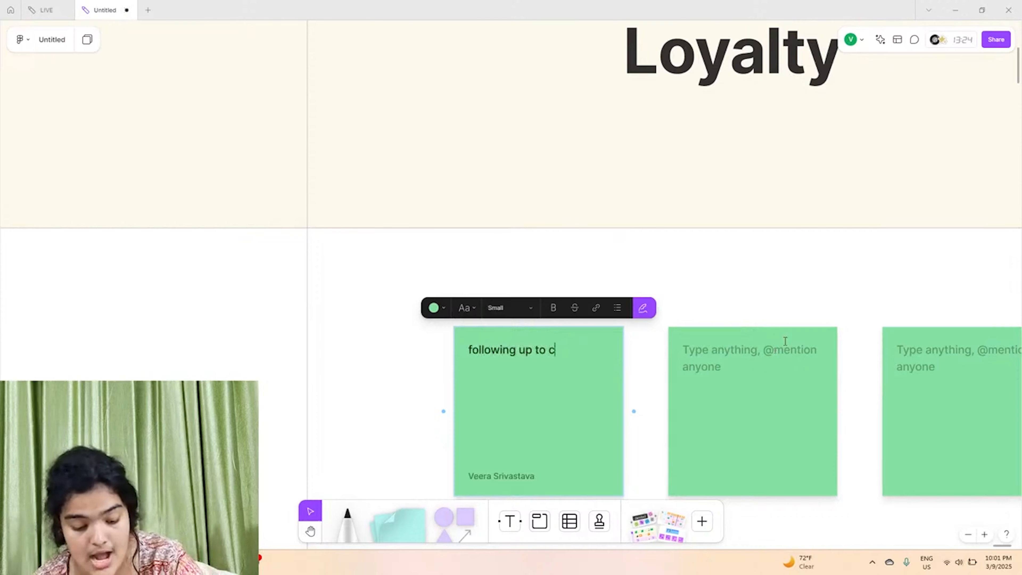
pyautogui.write('lients')
# Write "asking for testimonials" on the second green sticky note under Loyalty
pyautogui.hscroll(5, 784, 341)
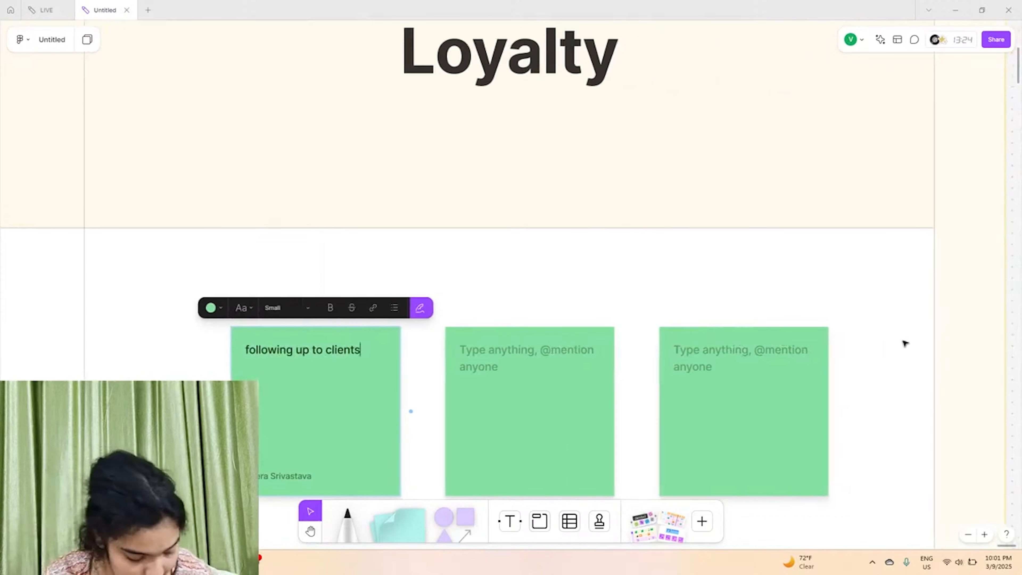
pyautogui.doubleClick(575, 354)
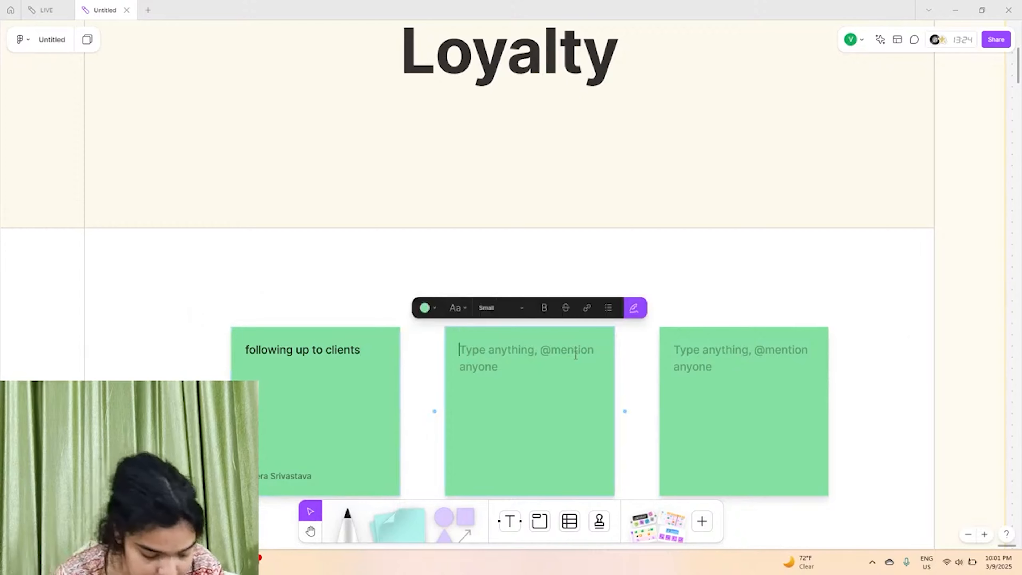
pyautogui.write('asking ')
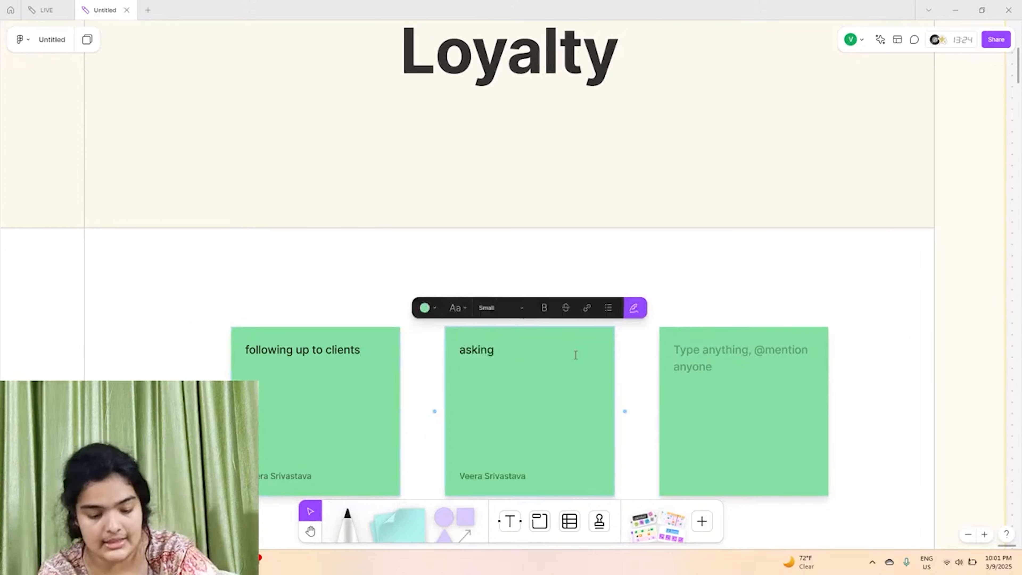
pyautogui.write('for testimon')
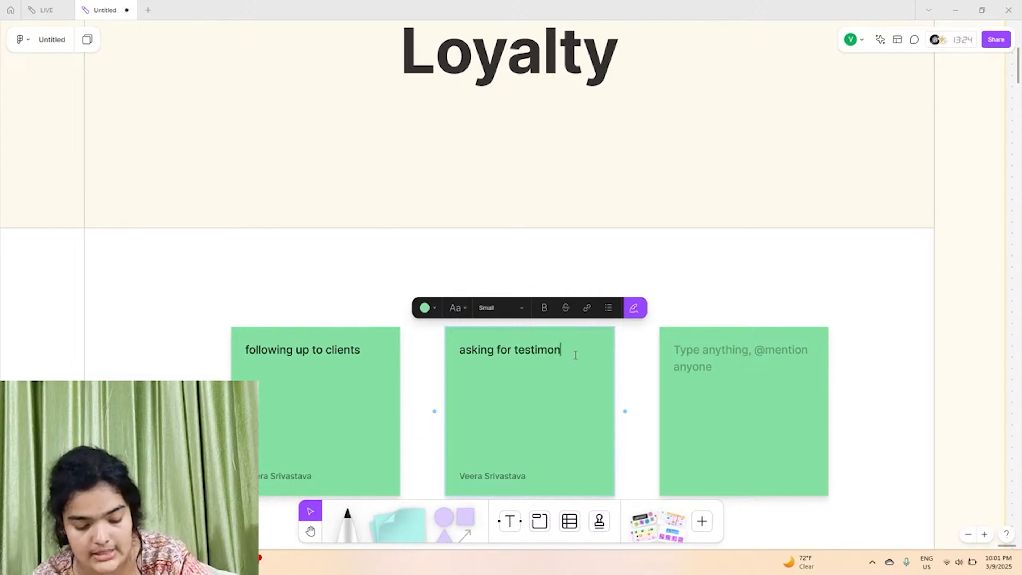
pyautogui.write('ials')
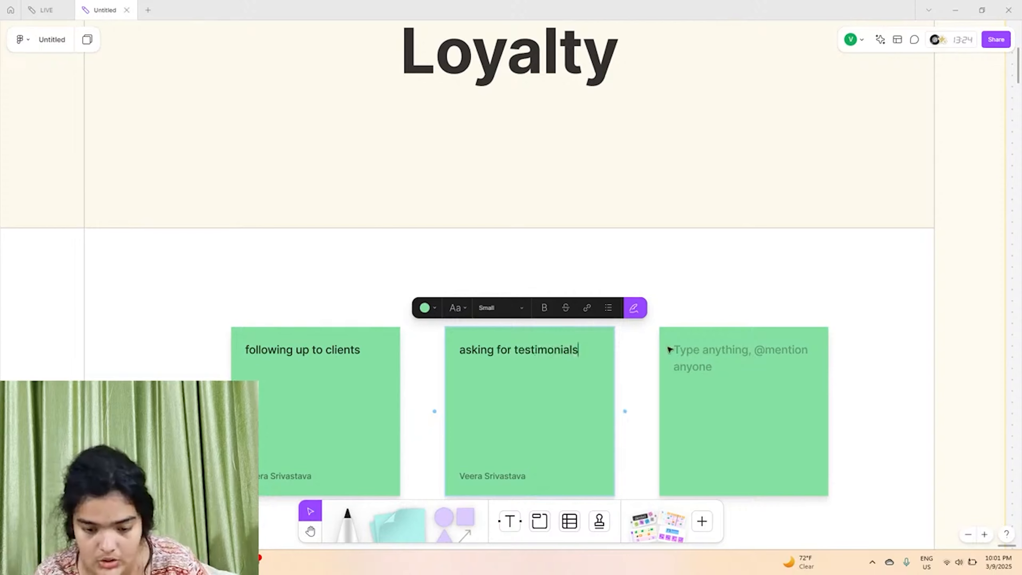
# Write "maintaining realtionships" on the third green sticky note under Loyalty
pyautogui.click(697, 355)
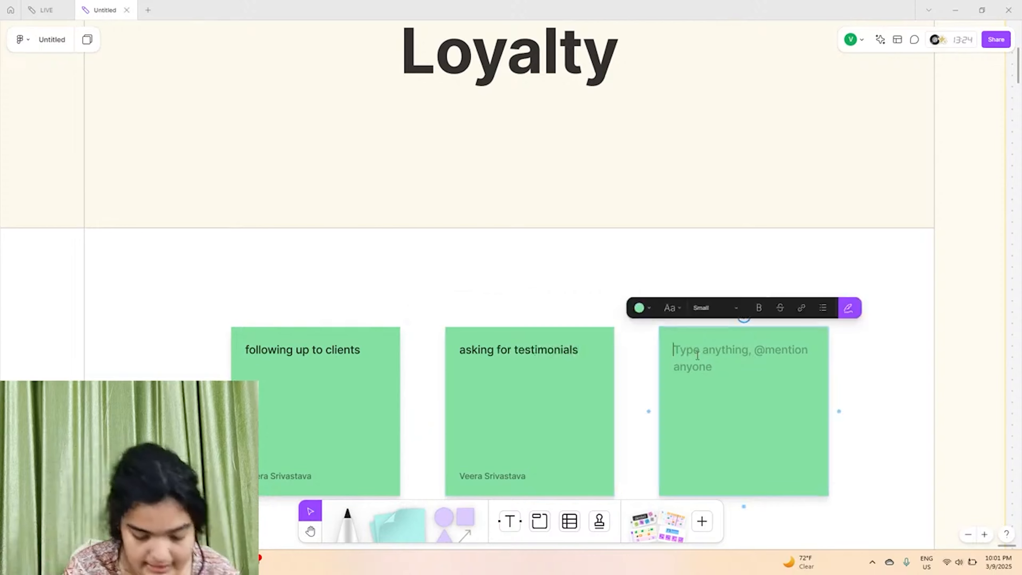
pyautogui.write('maintaining ')
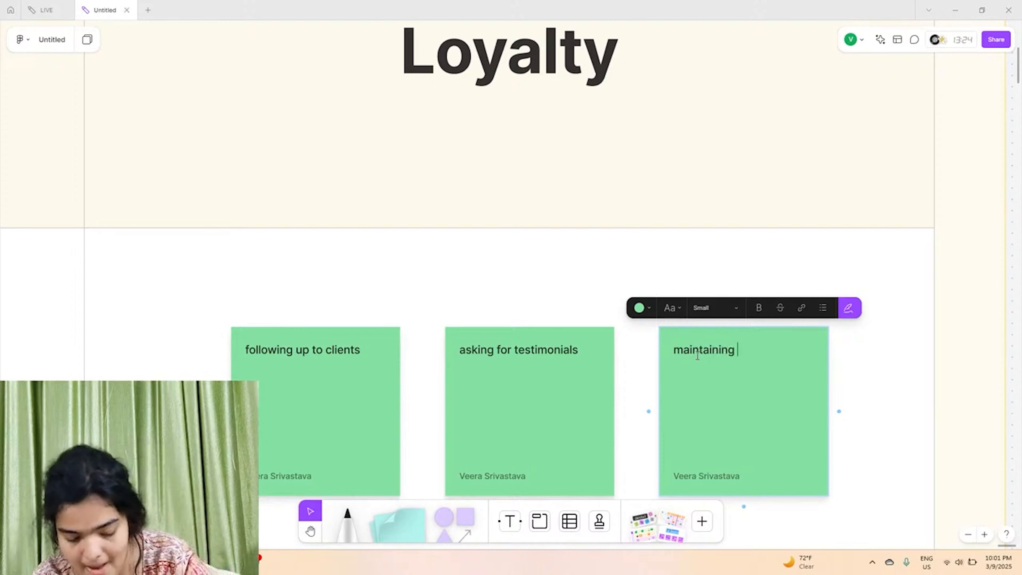
pyautogui.write('realti')
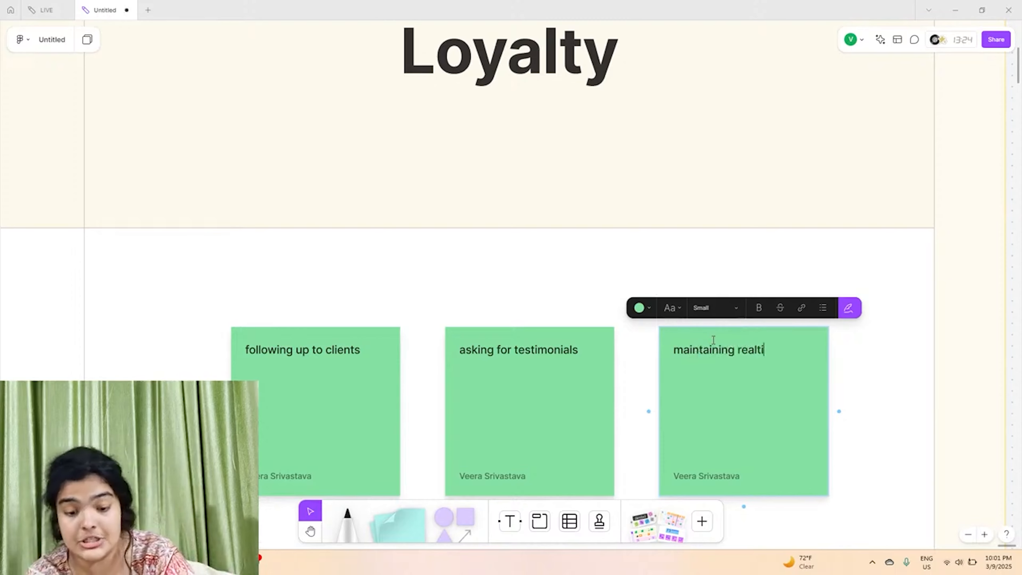
pyautogui.write('onship')
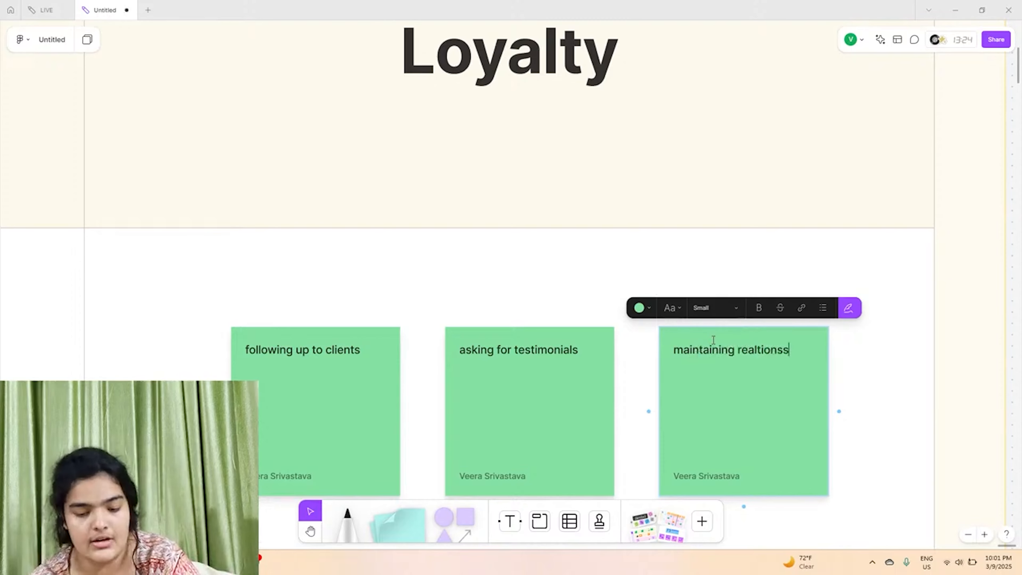
pyautogui.press('BackSpace')
pyautogui.press('BackSpace')
pyautogui.press('BackSpace')
pyautogui.write('hips')
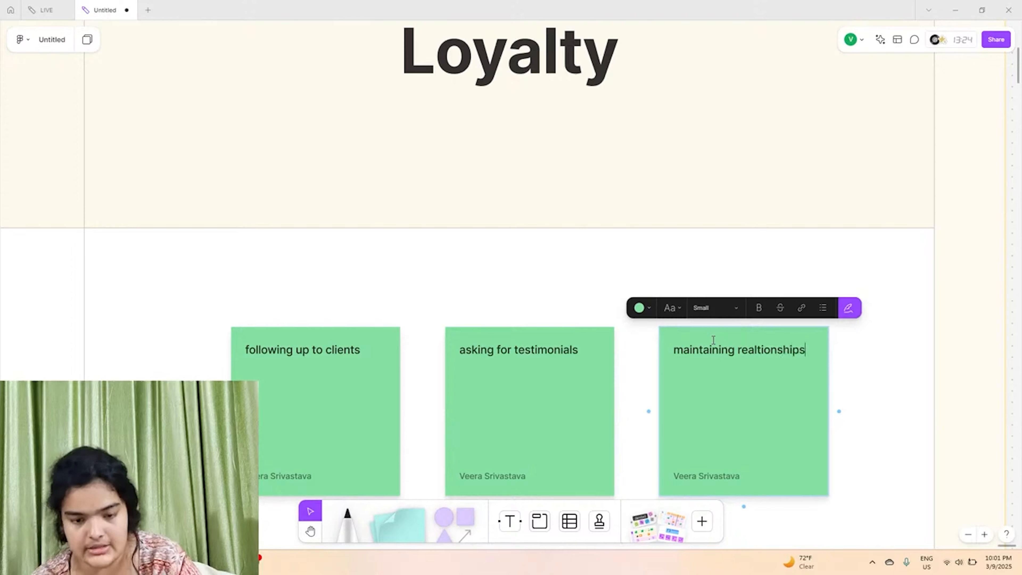
# Duplicate the "browsing job boards" sticky note into the Goals & experiences row under Awareness
pyautogui.scroll(-5, 714, 340)
pyautogui.hscroll(-15, 713, 341)
pyautogui.scroll(-5, 713, 340)
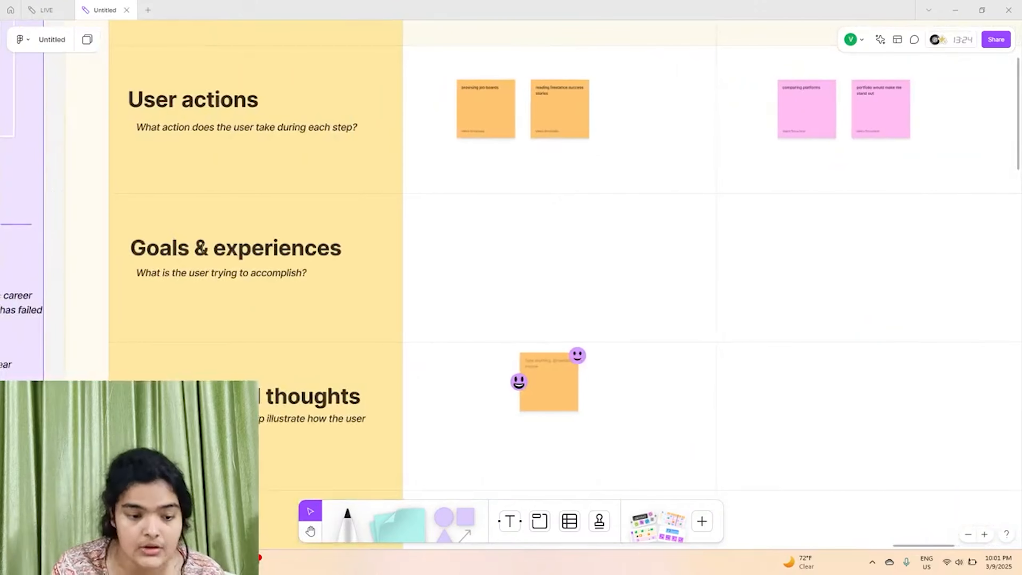
pyautogui.scroll(1, 279, 286)
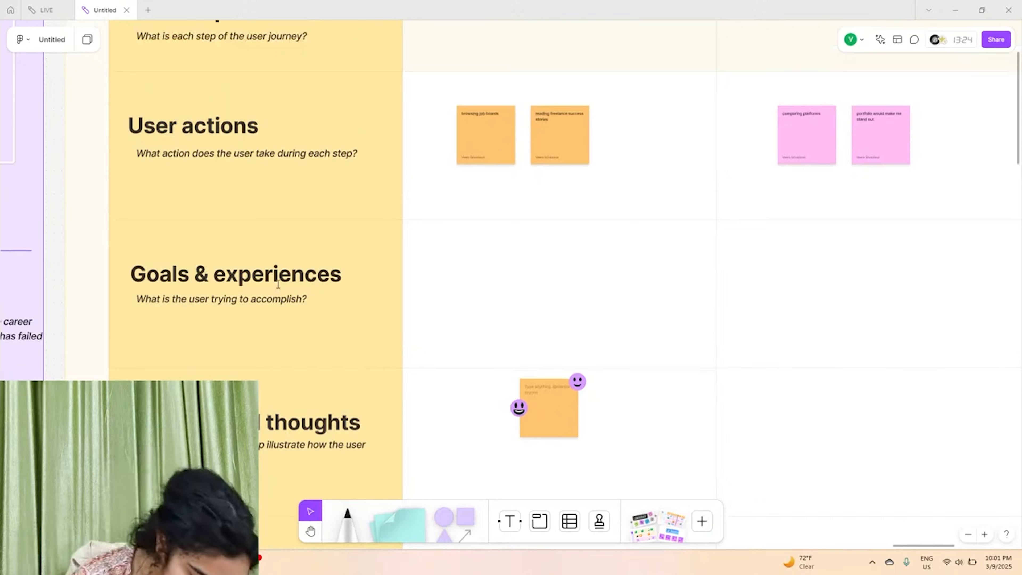
pyautogui.scroll(5, 278, 284)
pyautogui.scroll(5, 278, 285)
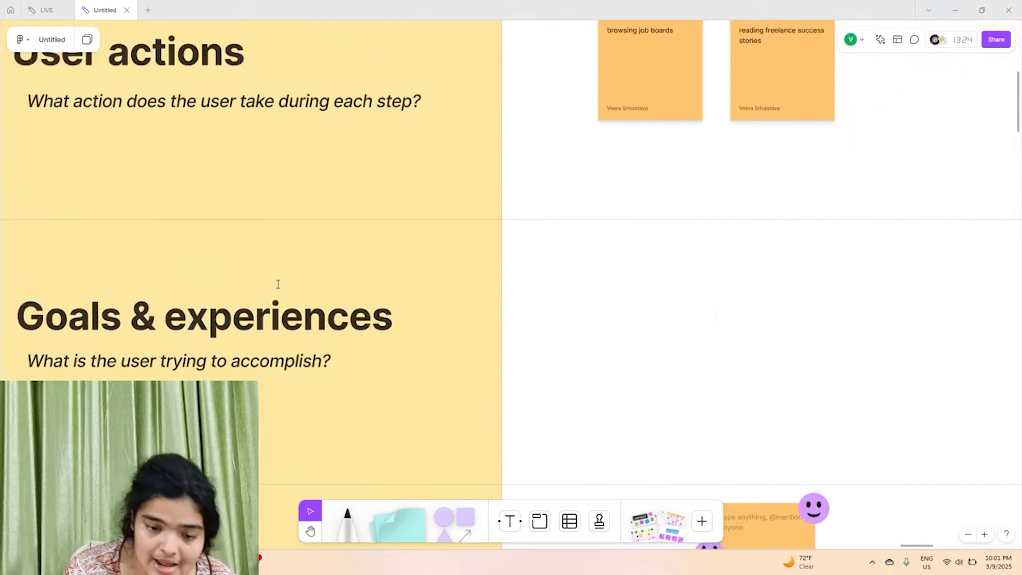
pyautogui.scroll(-4, 278, 284)
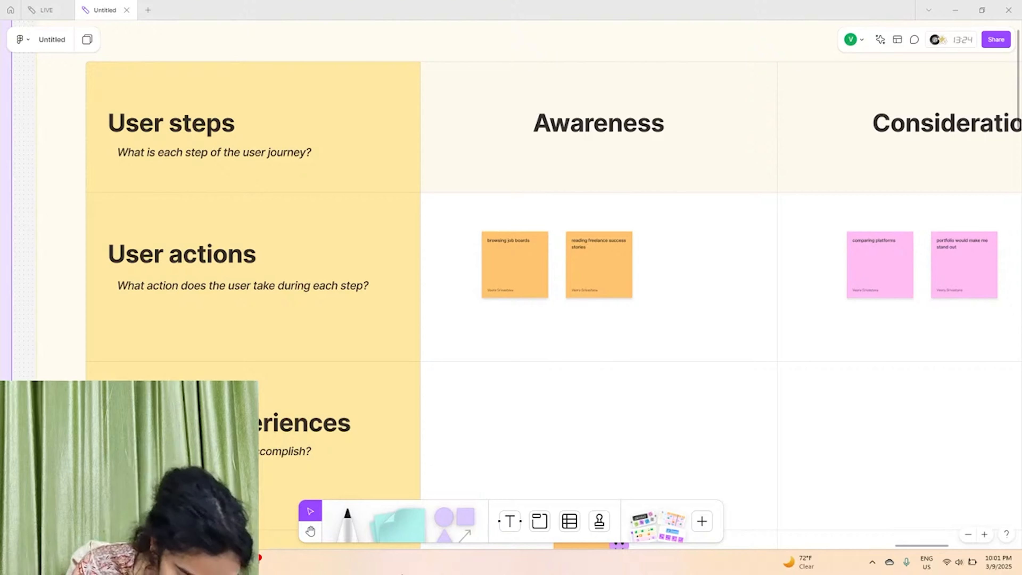
pyautogui.scroll(-3, 522, 418)
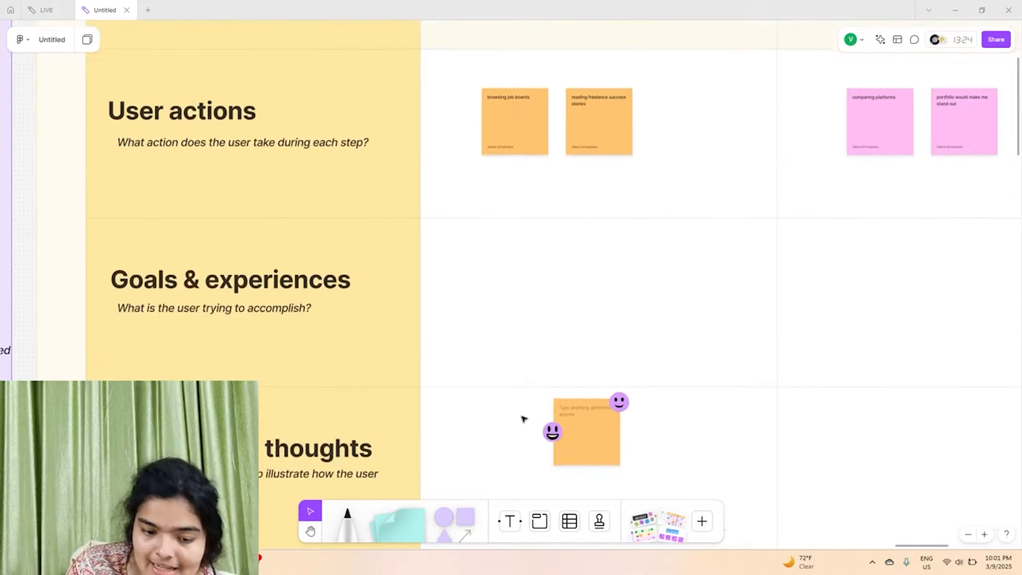
pyautogui.click(534, 136)
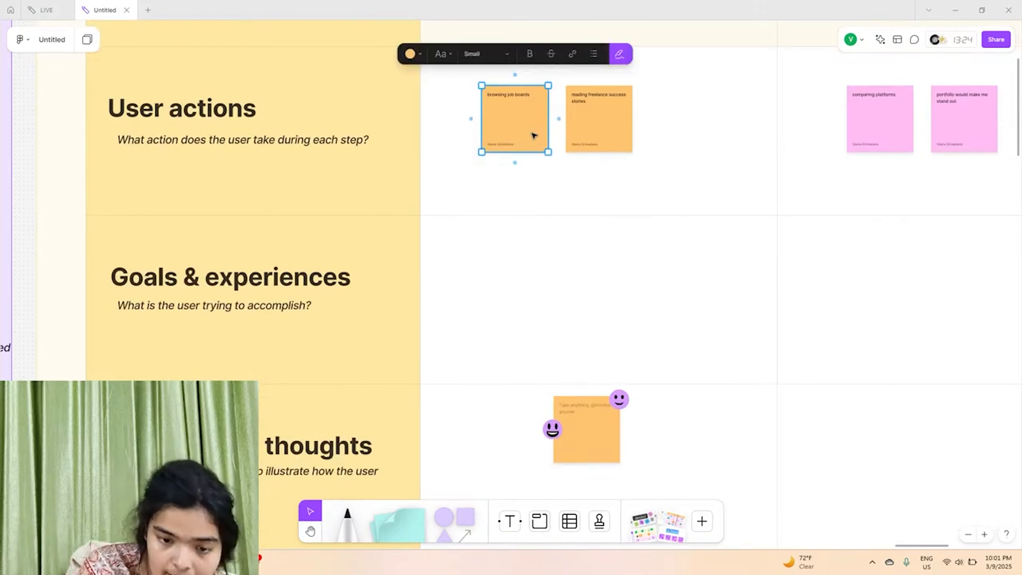
pyautogui.moveTo(533, 136); pyautogui.dragTo(532, 295)
pyautogui.scroll(2, 532, 295)
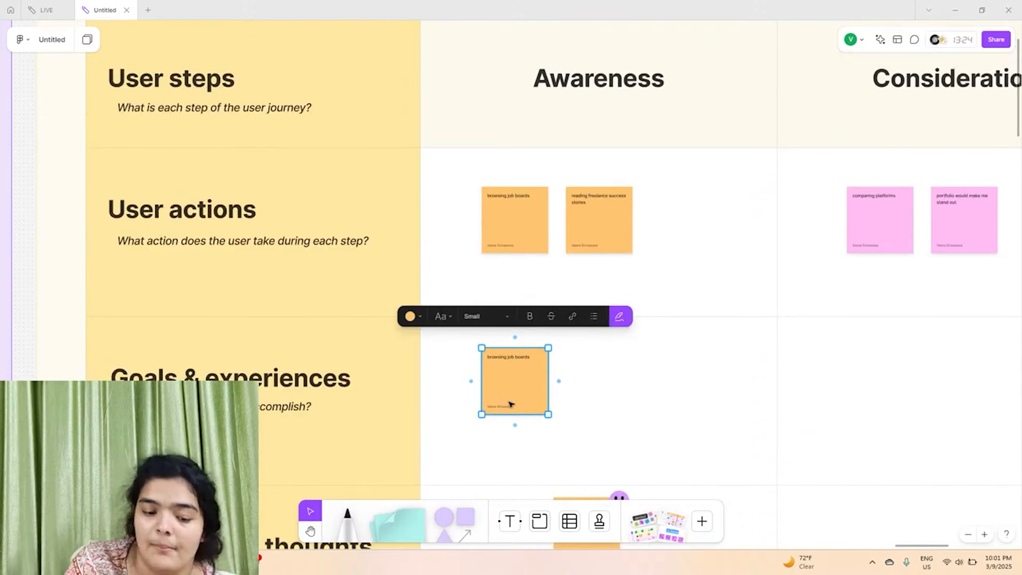
# Replace the copied note's text with "learning about the ways to get clients" in the Goals & experiences row under Awareness
pyautogui.doubleClick(500, 358)
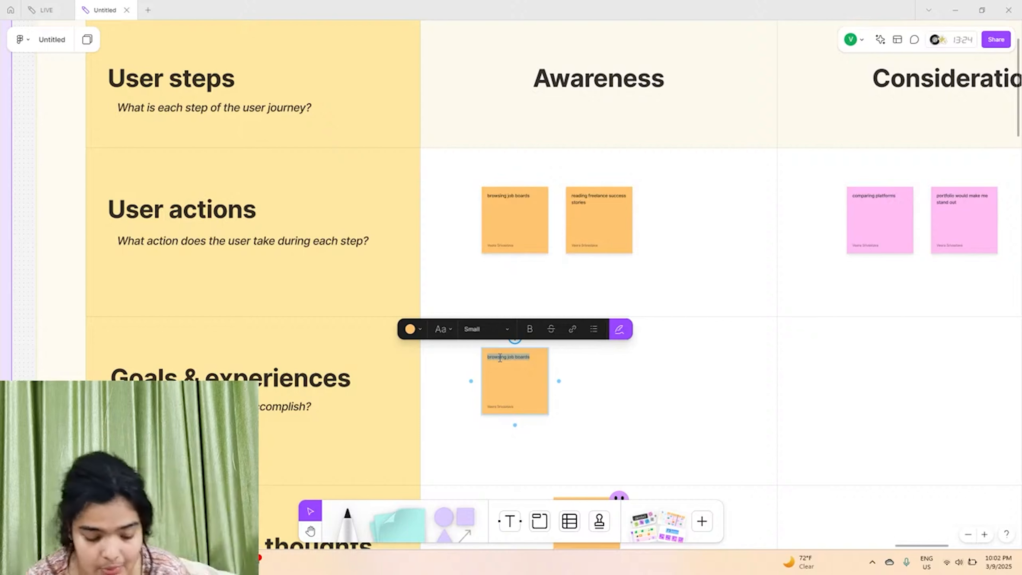
pyautogui.press('BackSpace')
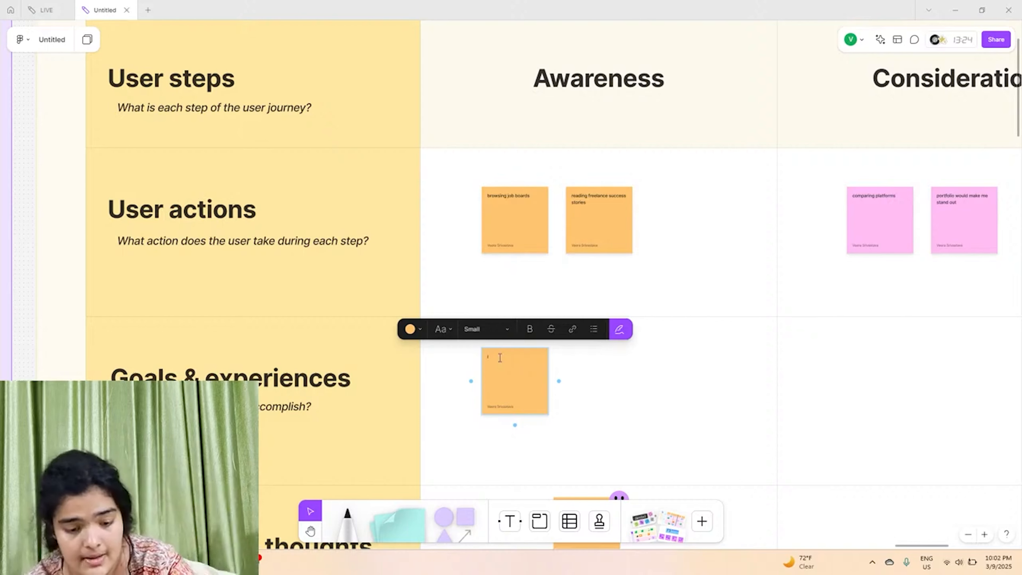
pyautogui.scroll(3, 500, 357)
pyautogui.write('learnin')
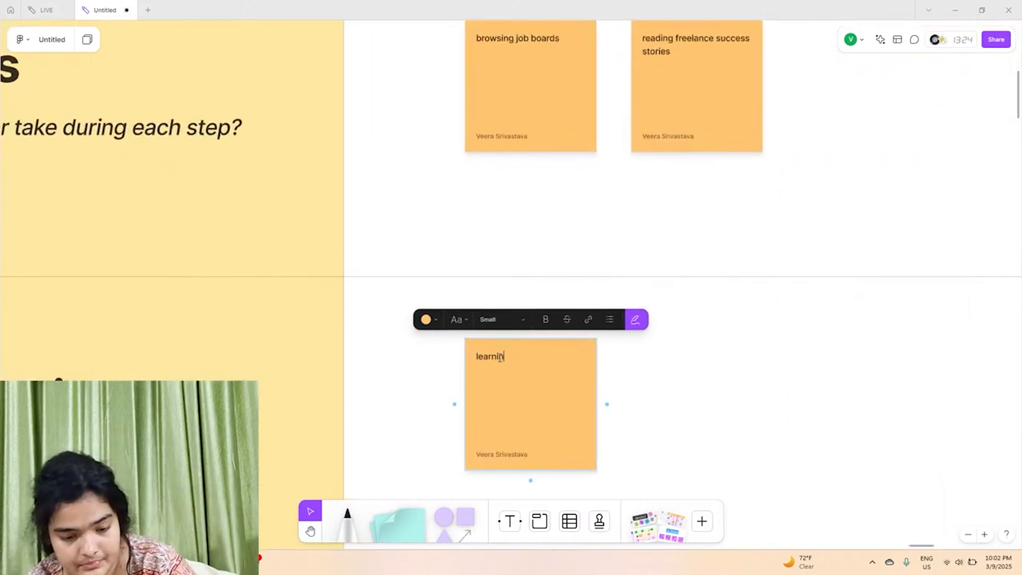
pyautogui.write('g about ')
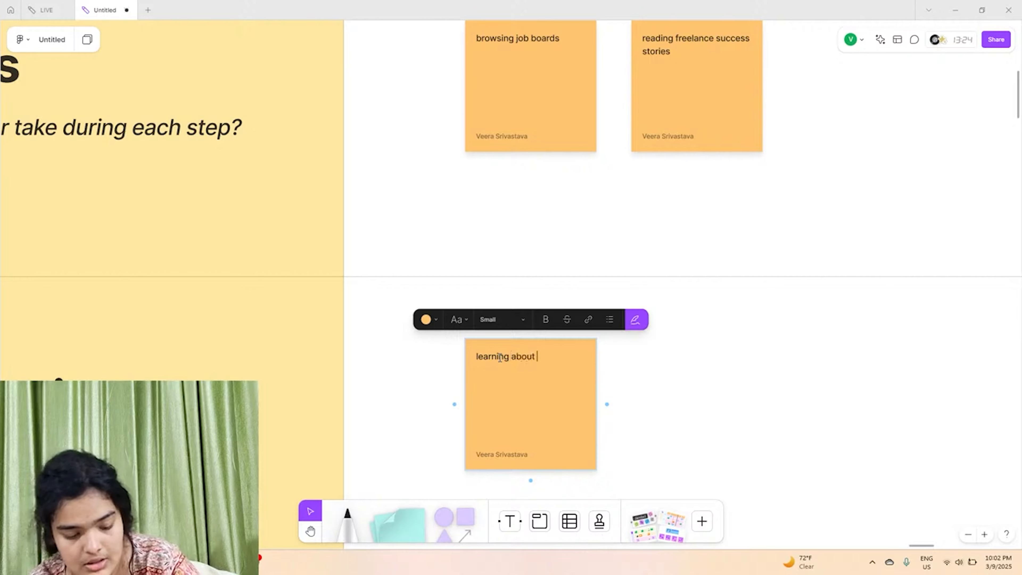
pyautogui.write('the ways ')
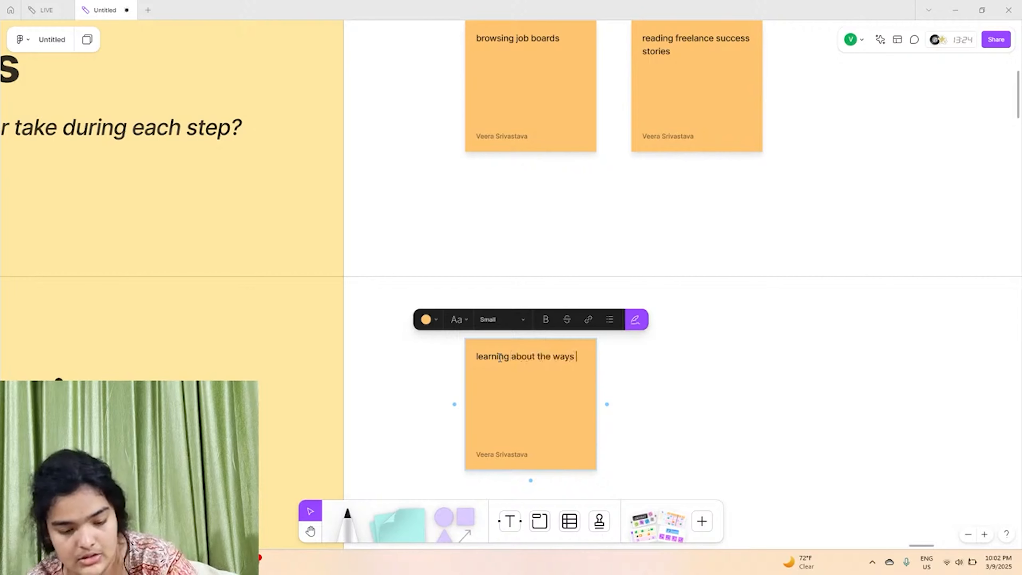
pyautogui.write('to get clients')
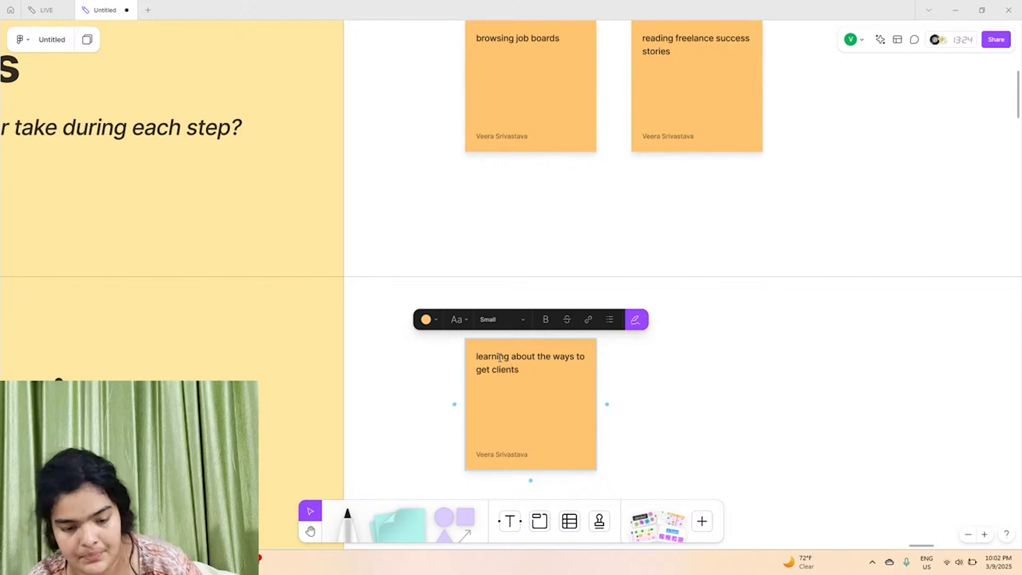
# Duplicate the orange Goals & experiences note into the Consideration column, shape it as a square and recolour it pink
pyautogui.hscroll(10, 500, 358)
pyautogui.scroll(-2, 500, 358)
pyautogui.scroll(-4, 500, 359)
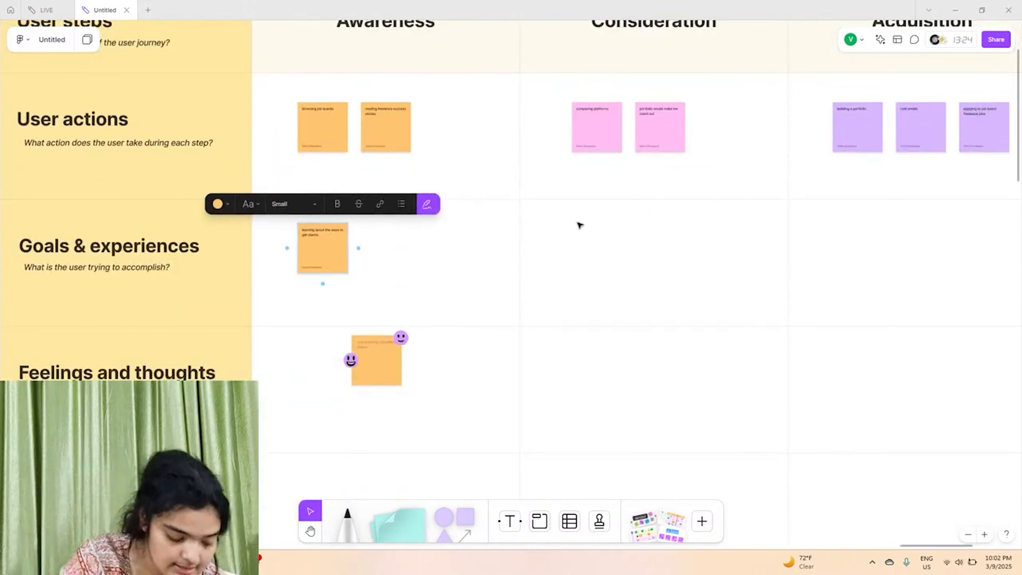
pyautogui.click(365, 267)
pyautogui.click(346, 261)
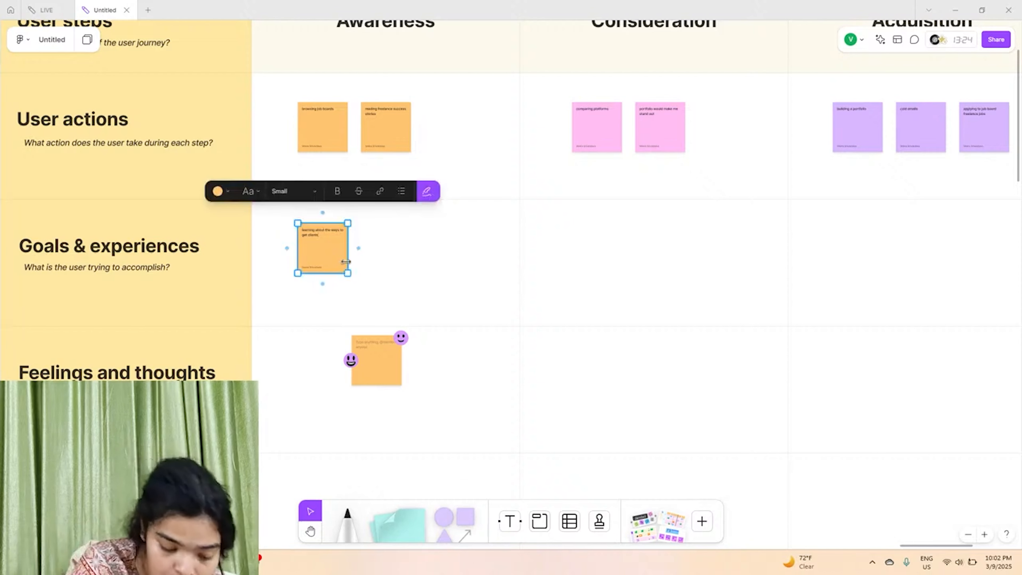
pyautogui.moveTo(346, 261); pyautogui.dragTo(582, 248)
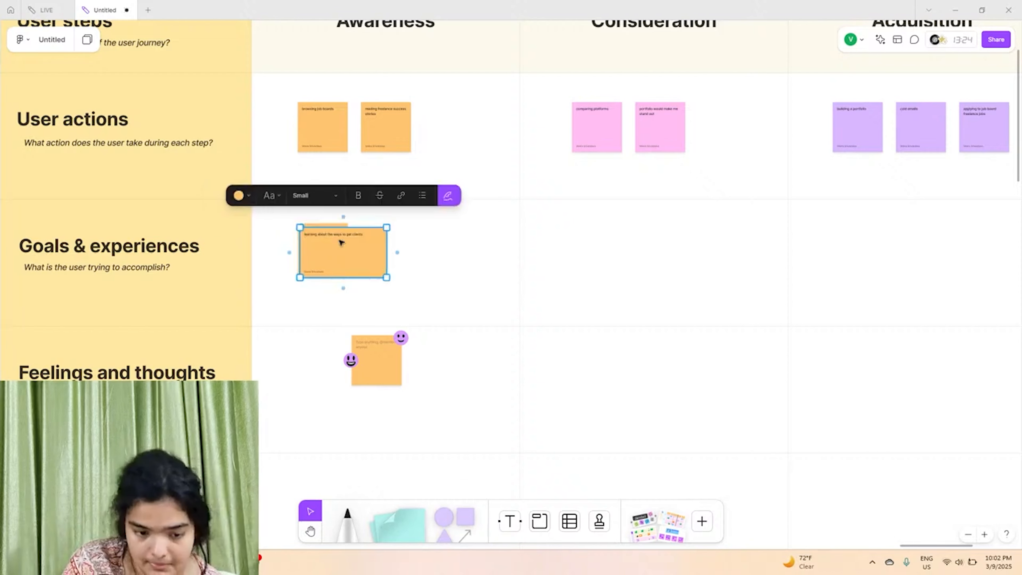
pyautogui.moveTo(329, 247); pyautogui.dragTo(590, 250)
pyautogui.scroll(5, 589, 248)
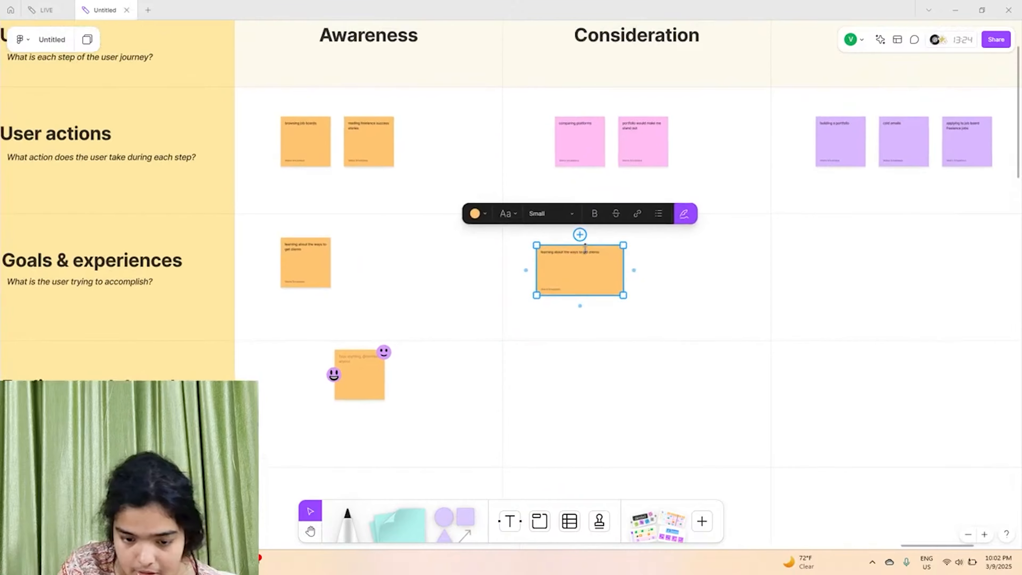
pyautogui.moveTo(698, 262); pyautogui.dragTo(583, 259)
pyautogui.click(410, 209)
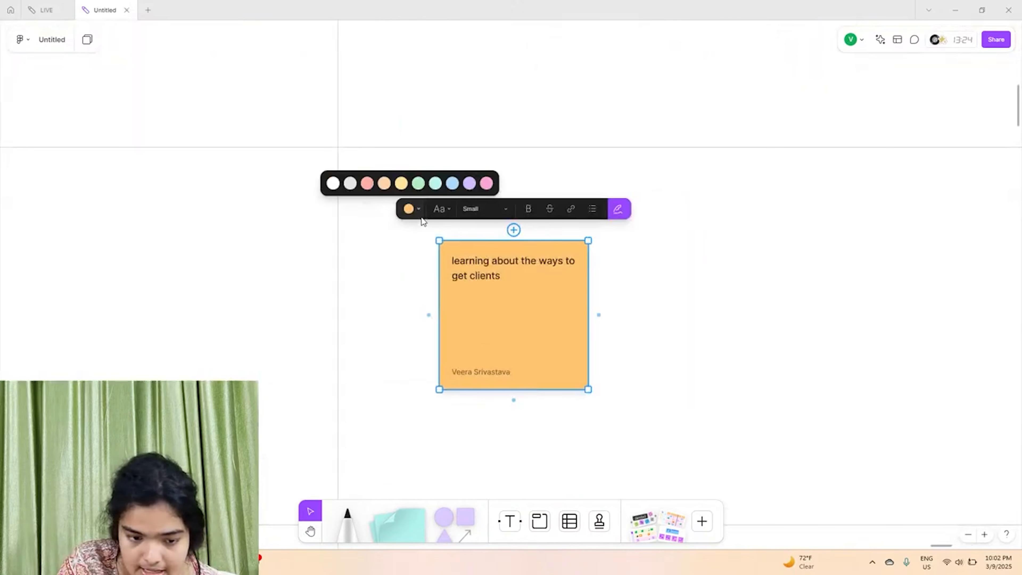
pyautogui.click(486, 183)
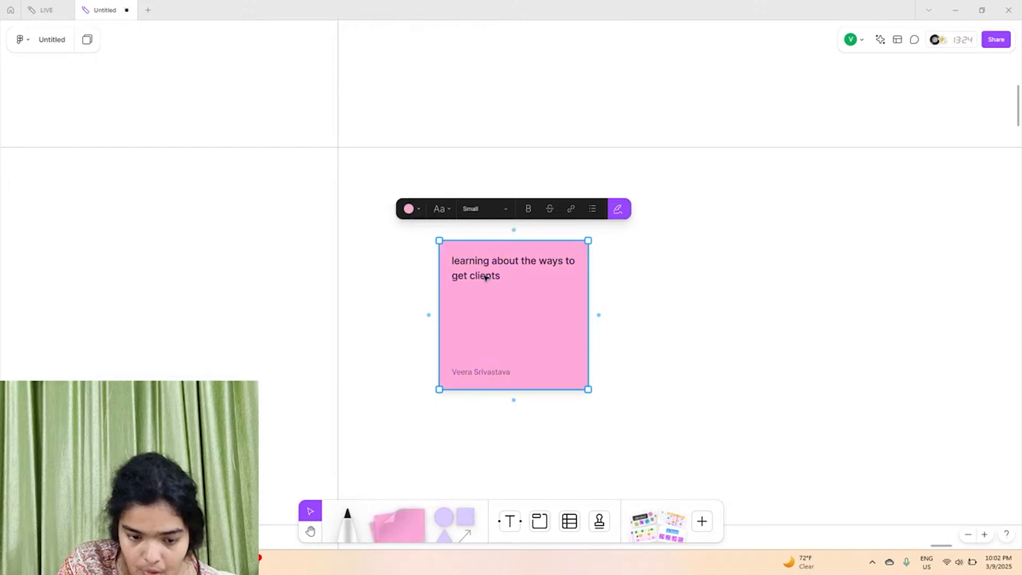
# Replace the text of the pink Goals & experiences note under Consideration with "want a stable income source"
pyautogui.doubleClick(486, 277)
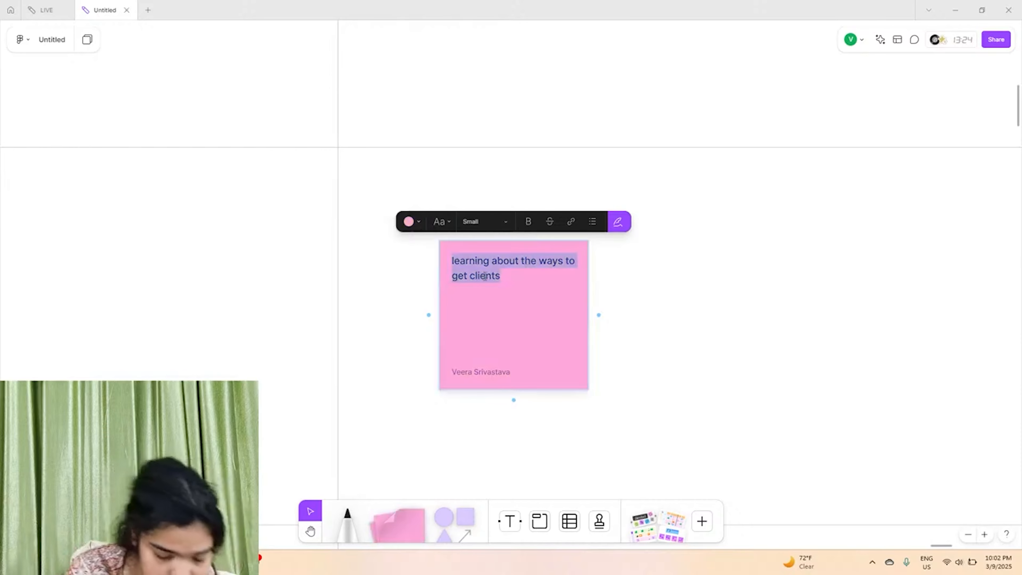
pyautogui.write('want a s')
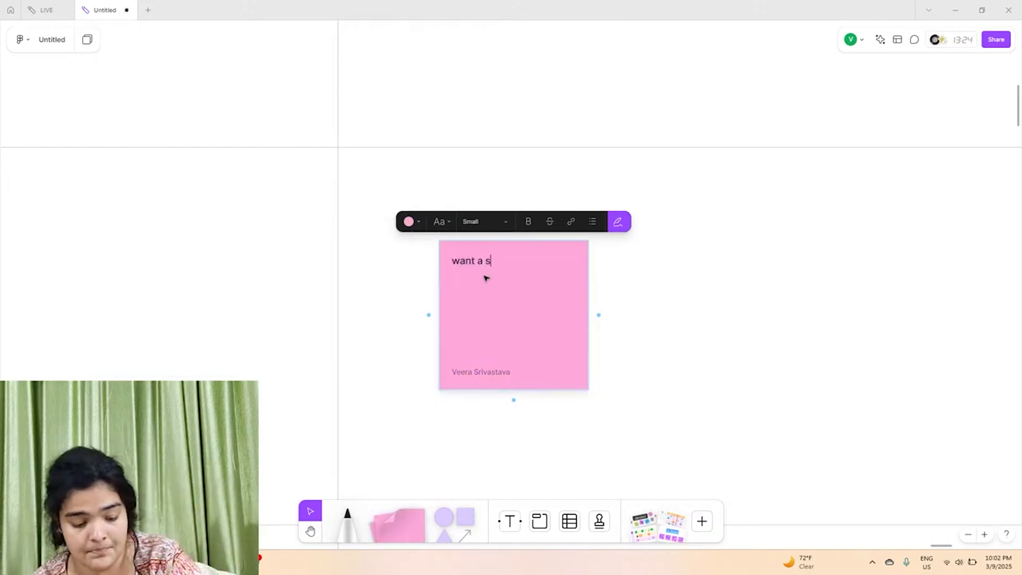
pyautogui.write('table')
pyautogui.press('BackSpace')
pyautogui.press('BackSpace')
pyautogui.write('le')
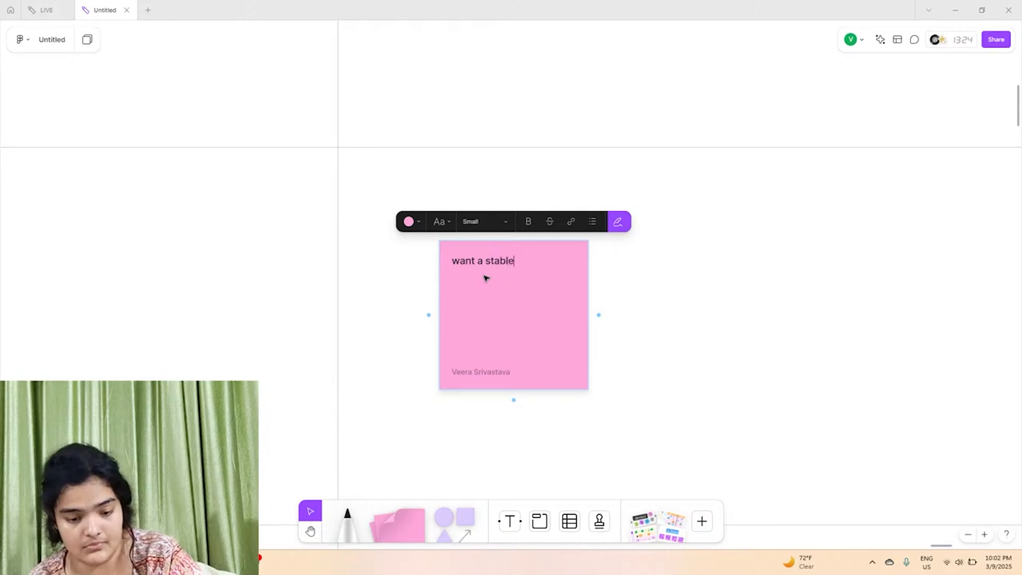
pyautogui.write(' income source')
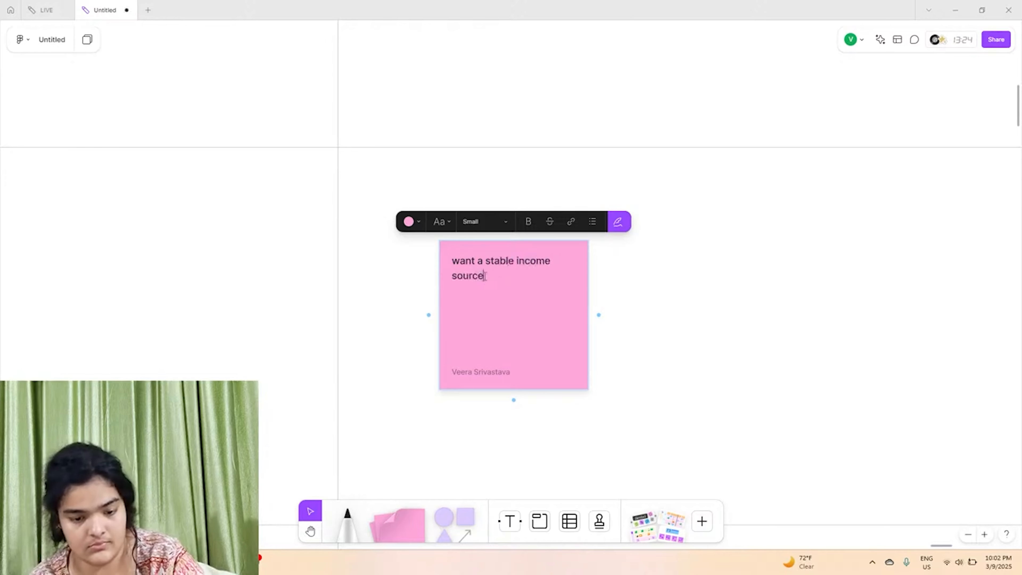
# Duplicate the pink "want a stable income source" note into the Goals & experiences row under Acquisition and recolour it purple
pyautogui.hscroll(6, 486, 278)
pyautogui.scroll(-4, 486, 278)
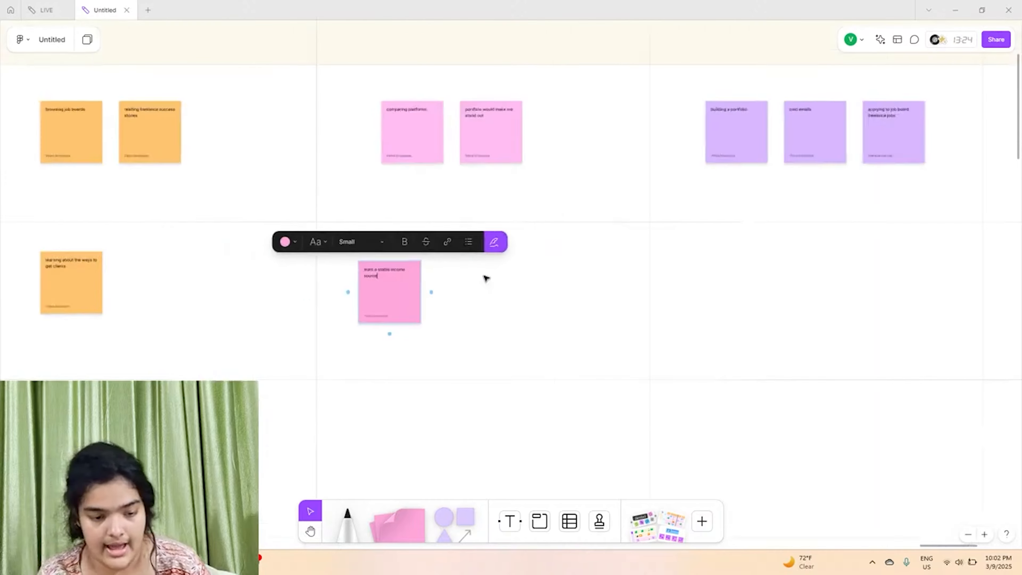
pyautogui.hscroll(5, 485, 278)
pyautogui.scroll(4, 486, 279)
pyautogui.scroll(-2, 486, 278)
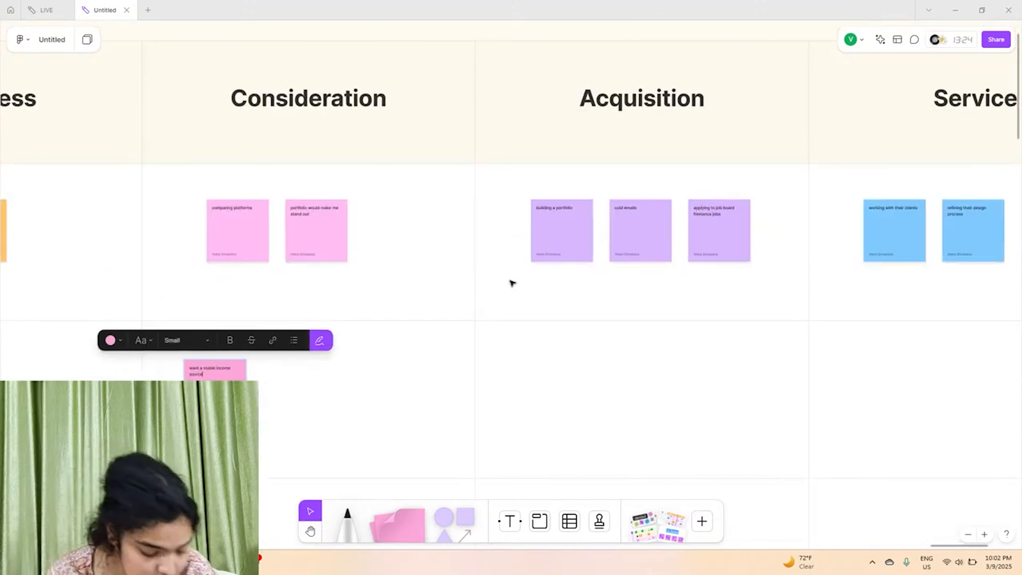
pyautogui.hscroll(1, 512, 282)
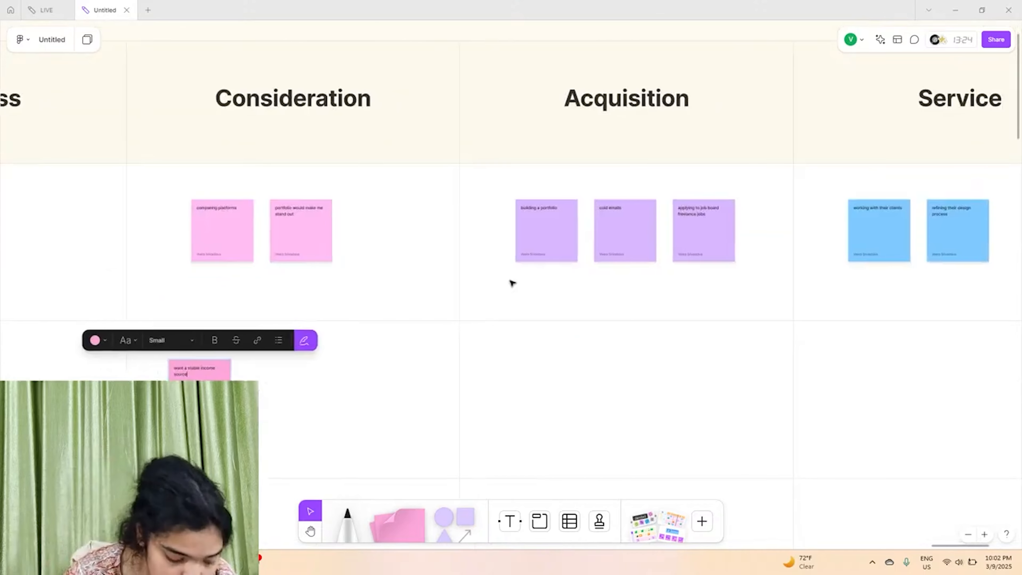
pyautogui.click(333, 393)
pyautogui.click(205, 398)
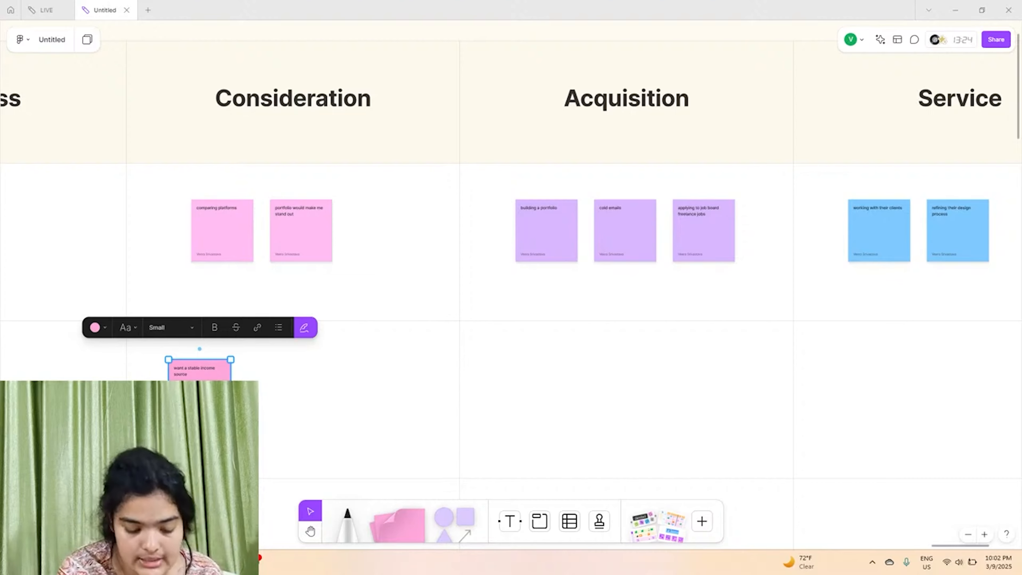
pyautogui.moveTo(205, 396); pyautogui.dragTo(554, 385)
pyautogui.scroll(5, 554, 384)
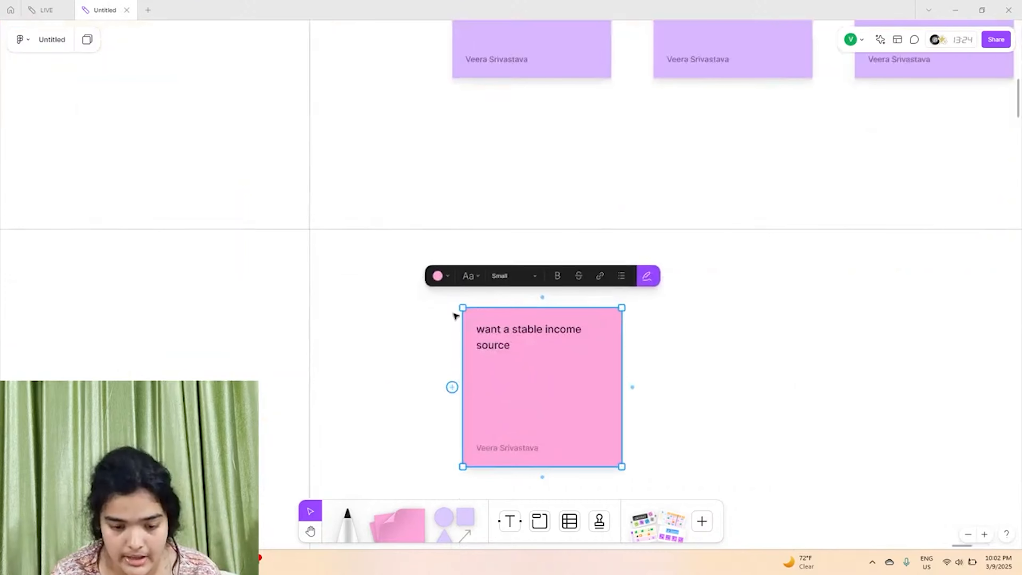
pyautogui.click(442, 276)
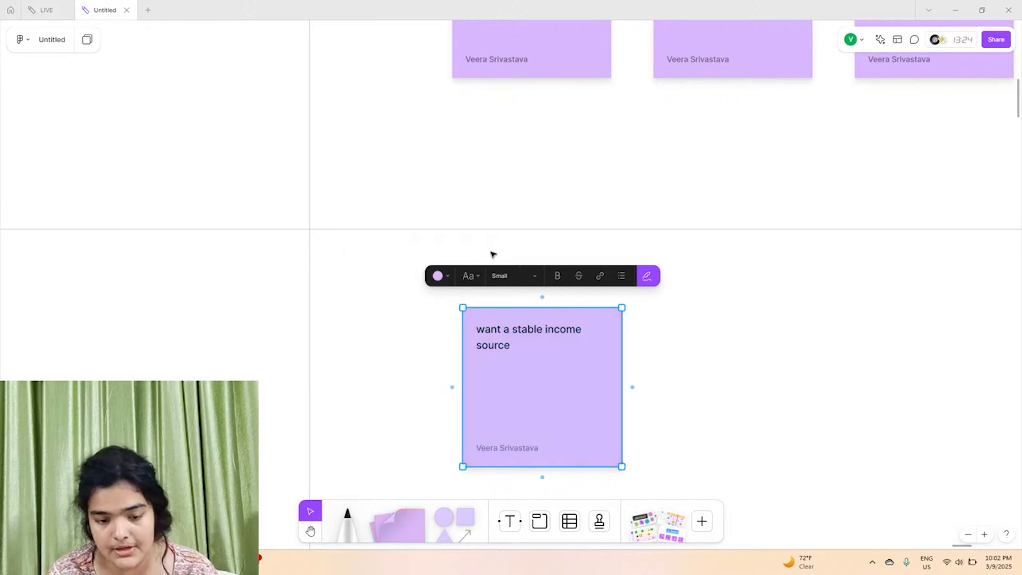
pyautogui.click(495, 253)
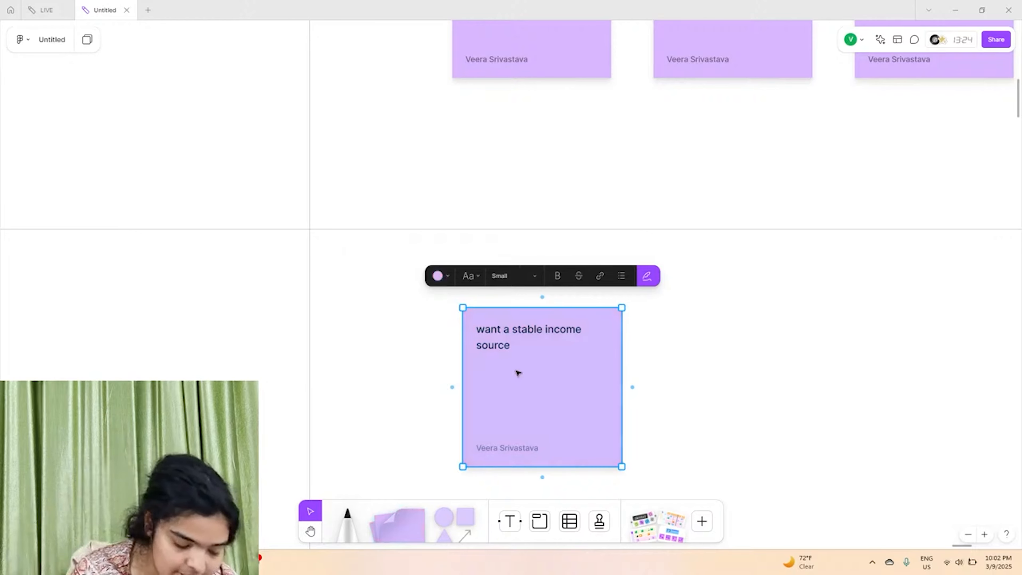
# Open the text of the purple Goals & experiences note under Acquisition for editing and review the neighbouring stages
pyautogui.doubleClick(492, 345)
pyautogui.scroll(-5, 493, 345)
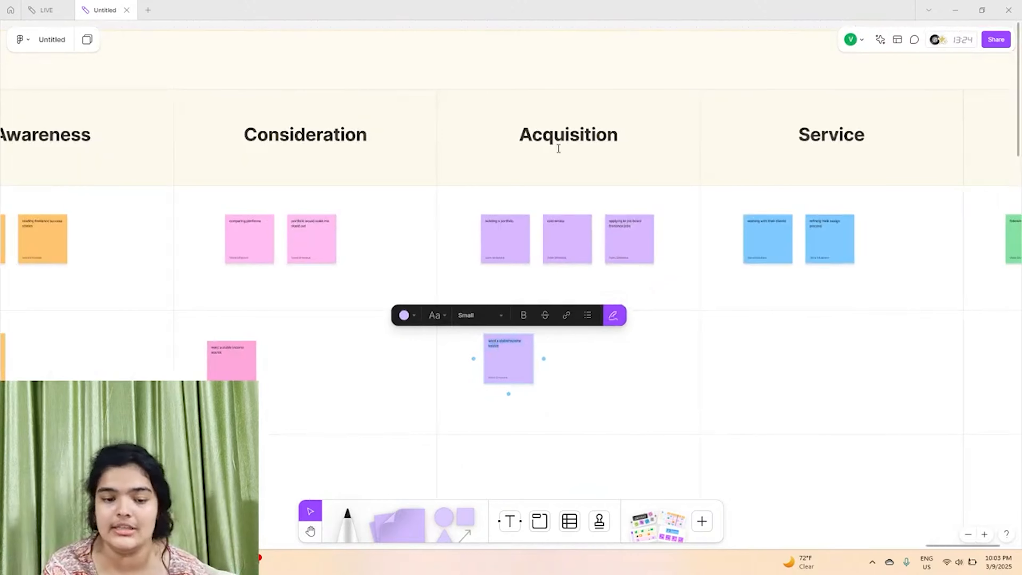
pyautogui.hscroll(-5, 558, 148)
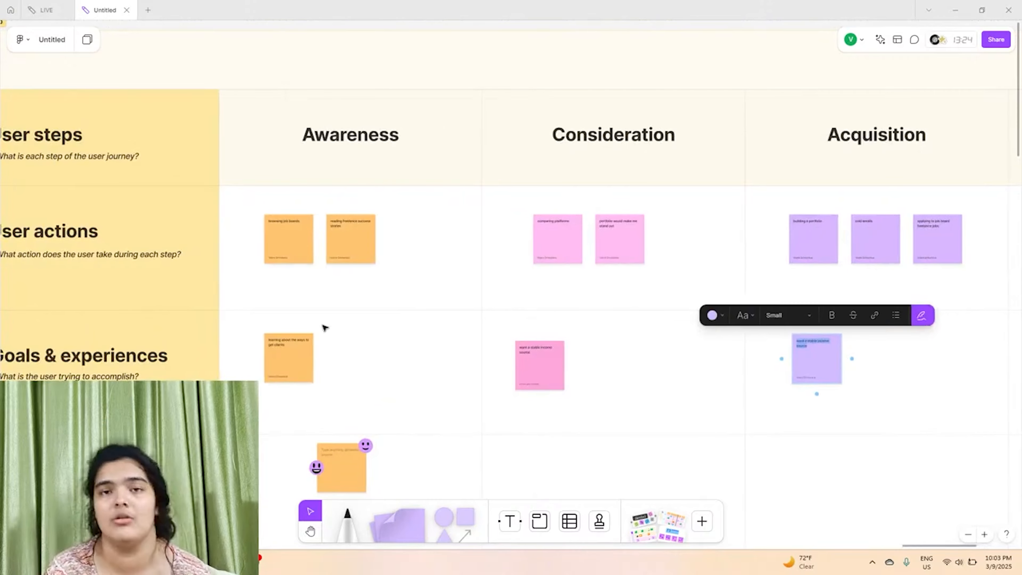
# Check the live stream page and chat in YouTube Studio, and return to the purple Acquisition note in FigJam
pyautogui.hotkey('alt', 'Tab')
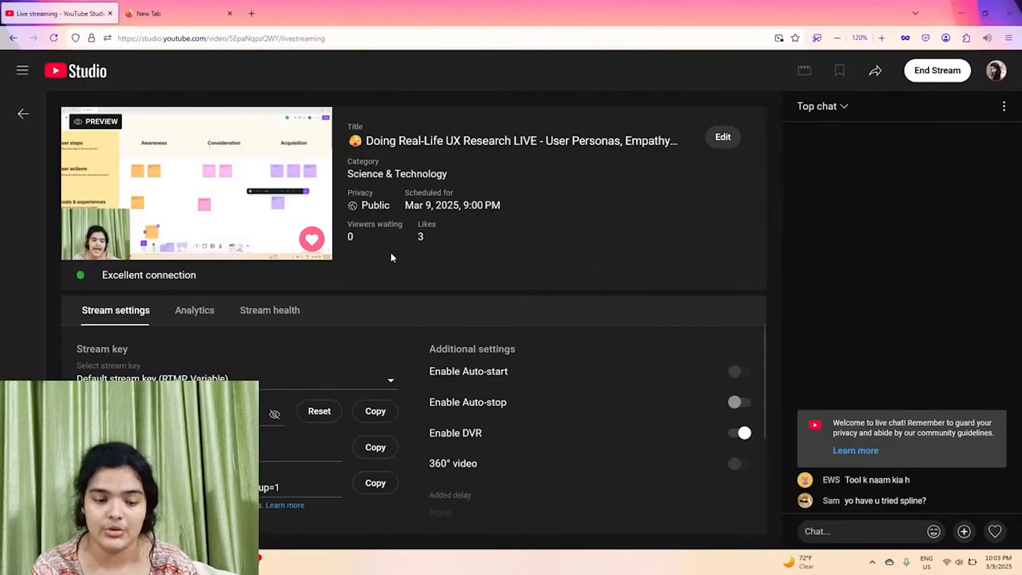
pyautogui.click(961, 12)
pyautogui.scroll(5, 639, 360)
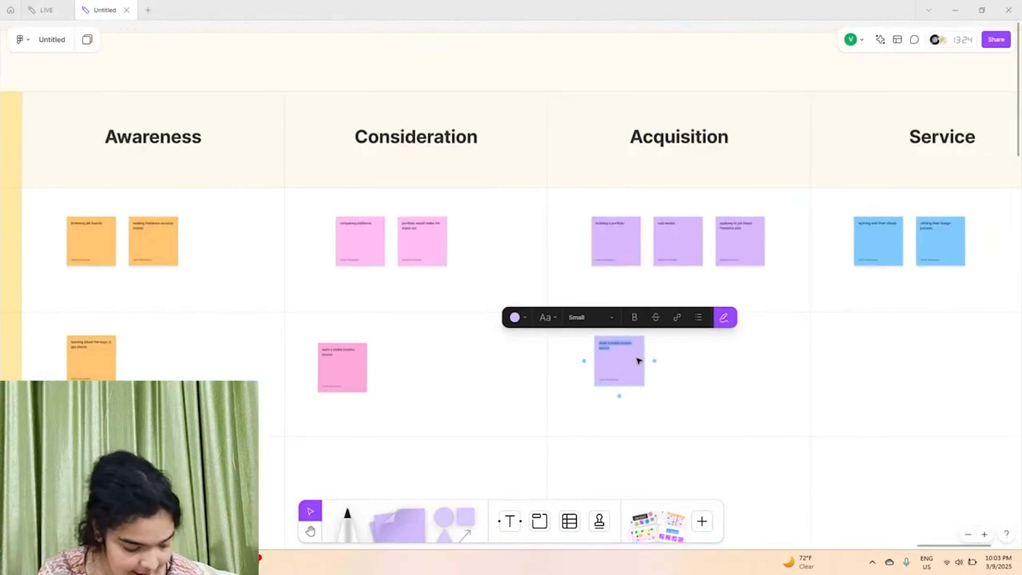
pyautogui.scroll(4, 639, 362)
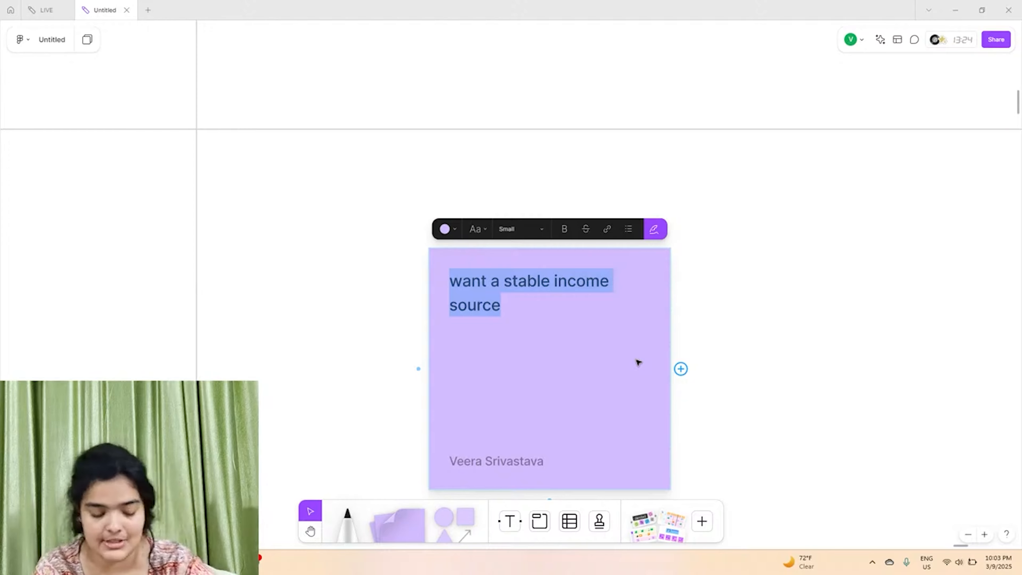
# Replace the text of the purple Goals & experiences note under Acquisition with "trying to land first consistent client"
pyautogui.write('trying to ')
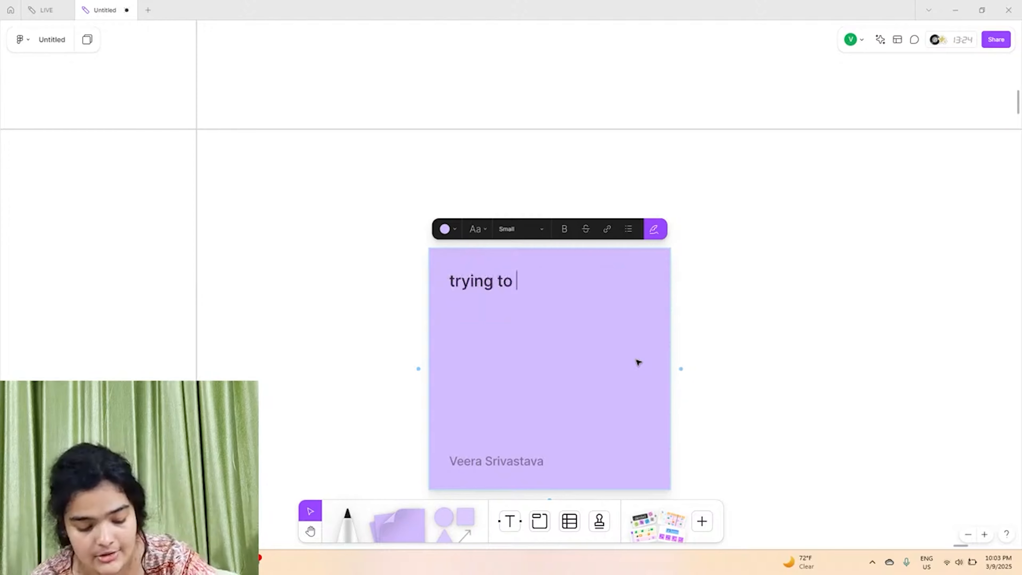
pyautogui.write('land first ')
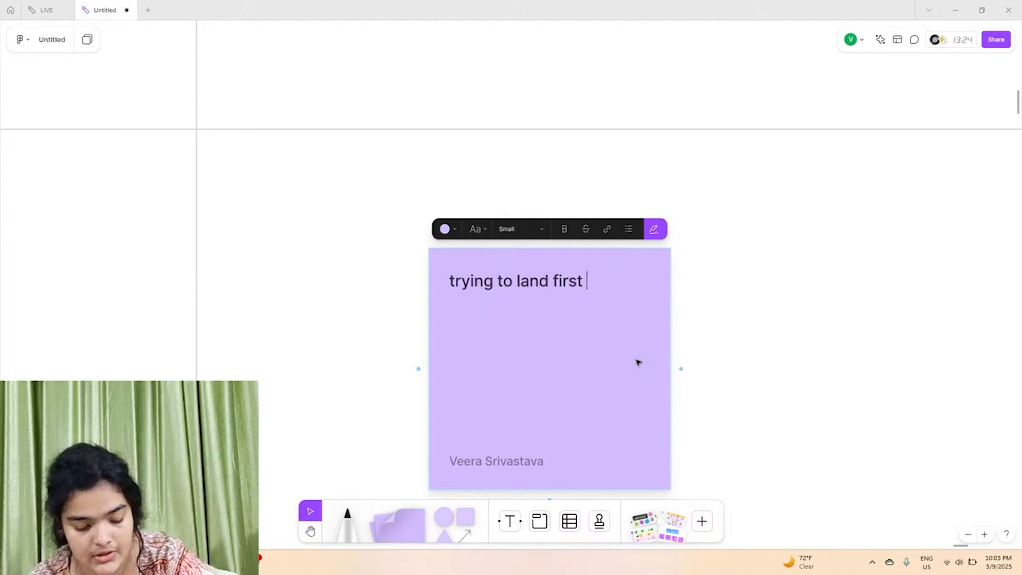
pyautogui.write('on')
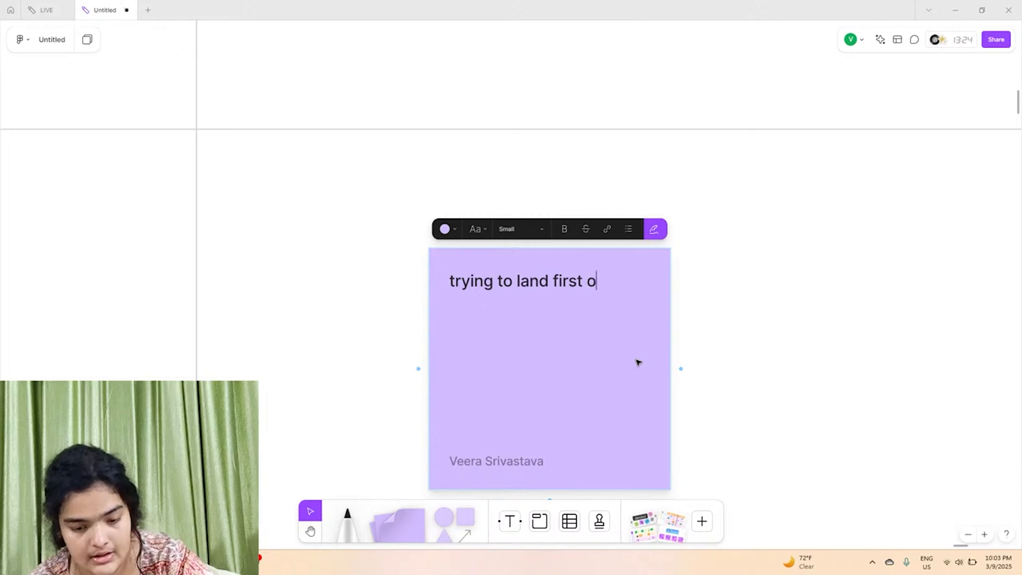
pyautogui.press('BackSpace')
pyautogui.write('consistr')
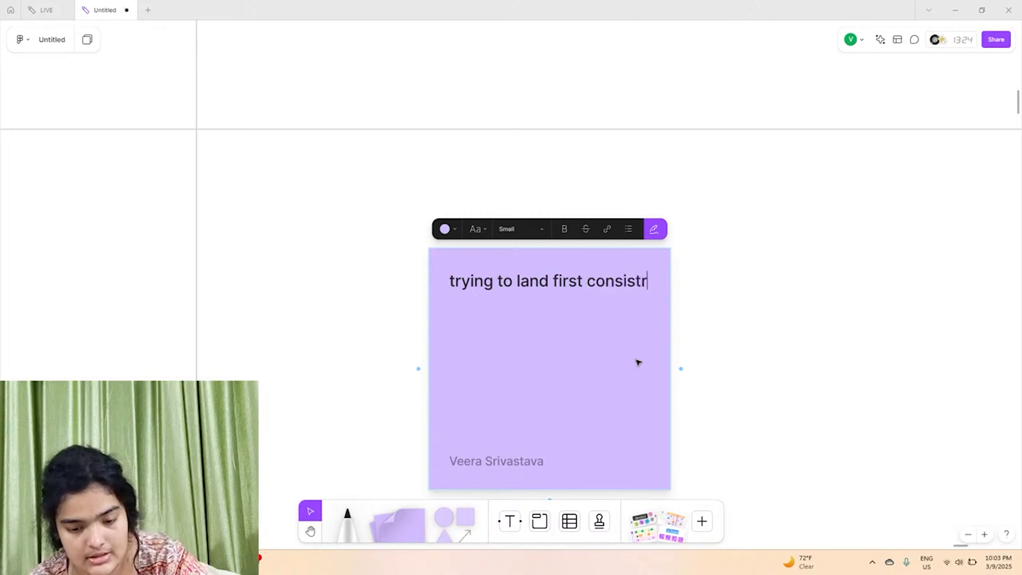
pyautogui.press('BackSpace')
pyautogui.write('ent client')
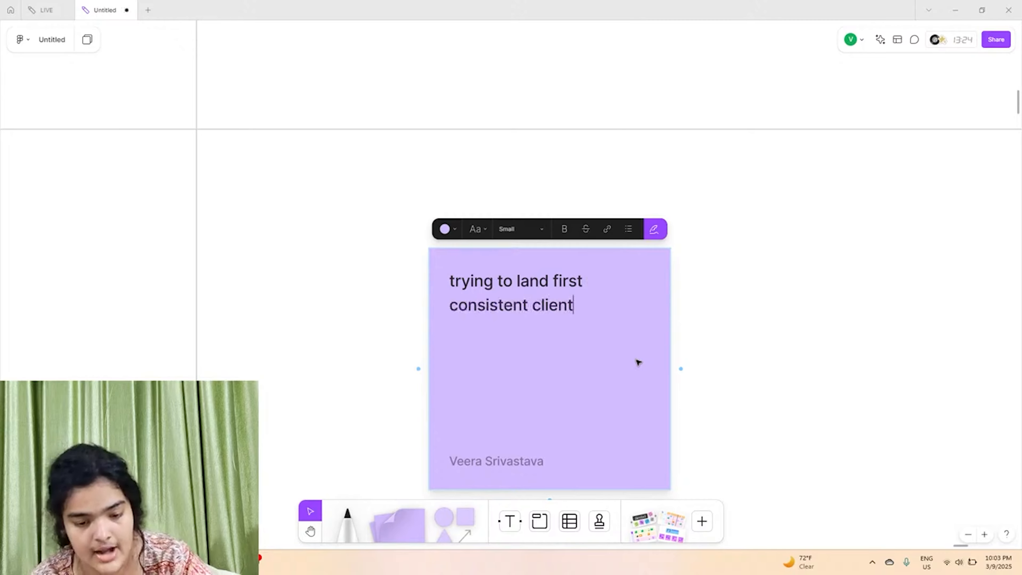
# Review the User actions and Goals & experiences notes across the Awareness, Consideration, Acquisition and Service stages
pyautogui.hscroll(6, 639, 362)
pyautogui.scroll(-5, 639, 363)
pyautogui.hscroll(6, 638, 363)
pyautogui.scroll(3, 639, 363)
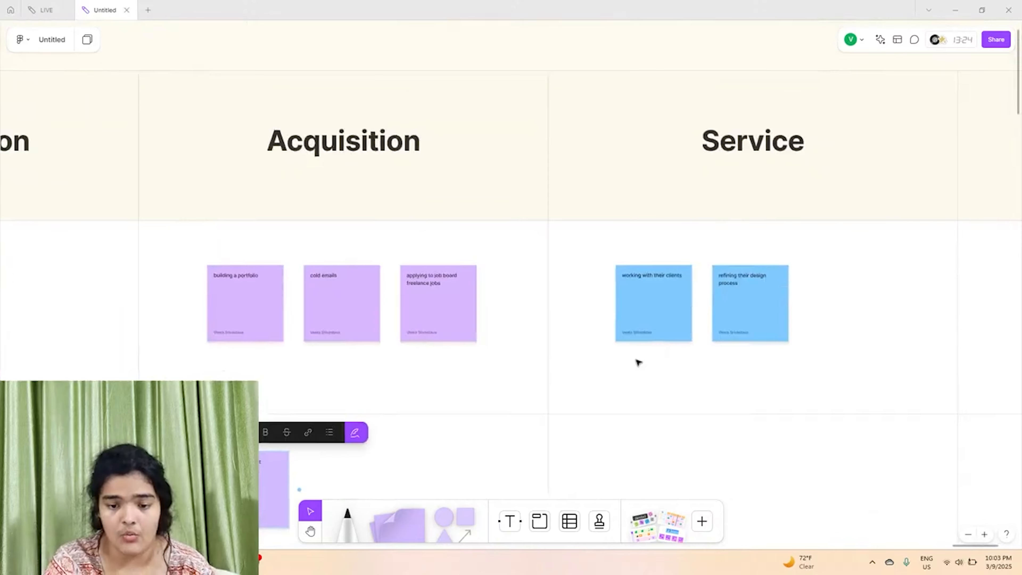
pyautogui.scroll(-3, 638, 363)
pyautogui.hscroll(-4, 638, 363)
pyautogui.hscroll(-15, 639, 363)
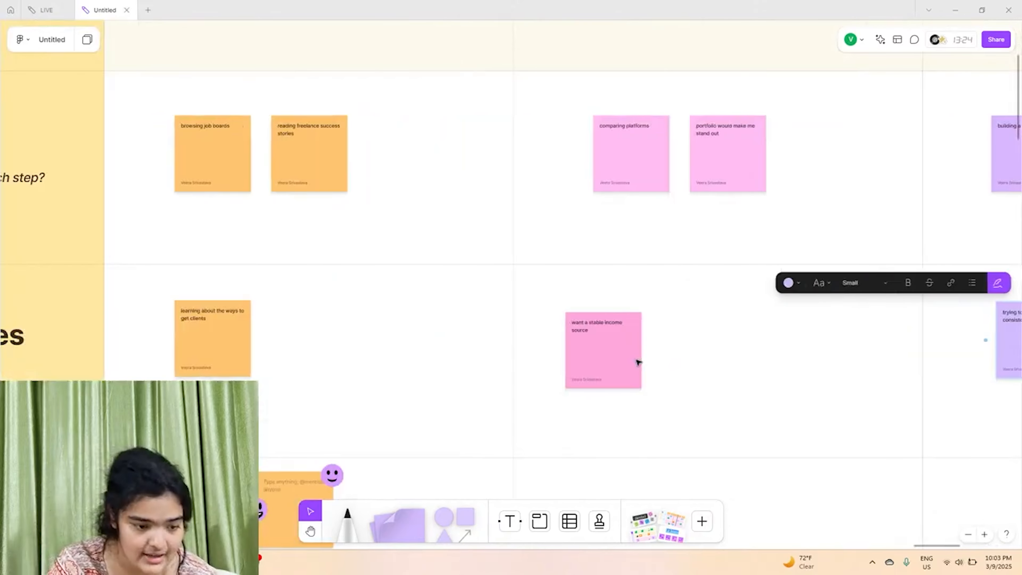
pyautogui.scroll(2, 663, 371)
pyautogui.hscroll(20, 680, 378)
pyautogui.scroll(-4, 680, 378)
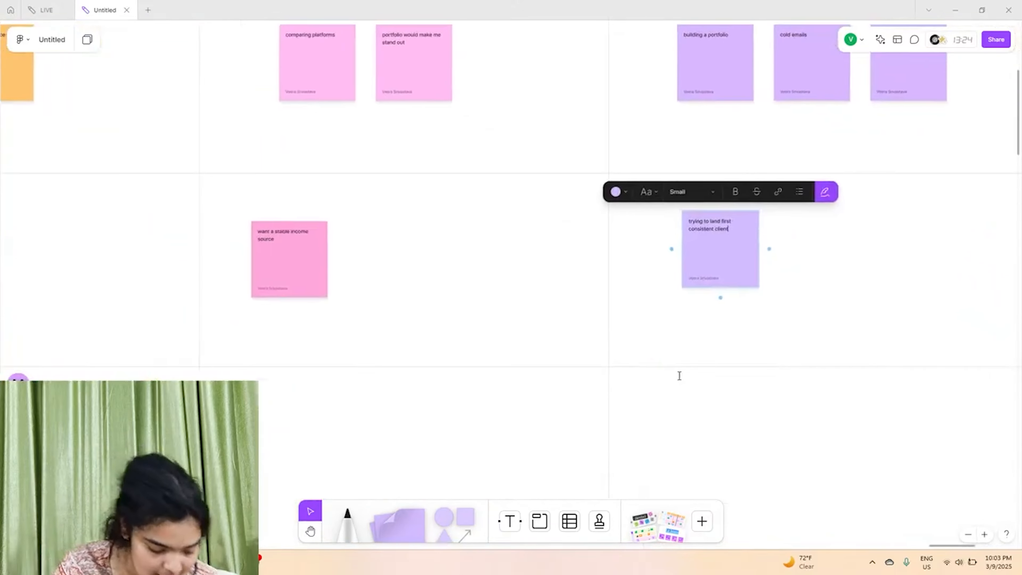
# Duplicate the purple "trying to land first consistent client" note into the Goals & experiences row under Service and recolour it light blue
pyautogui.hscroll(1, 680, 377)
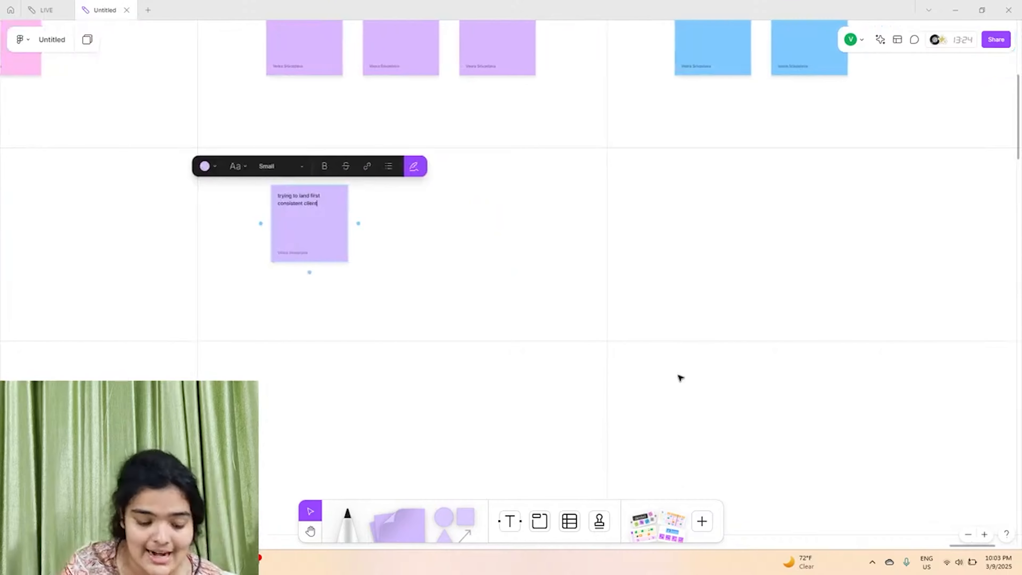
pyautogui.click(322, 219)
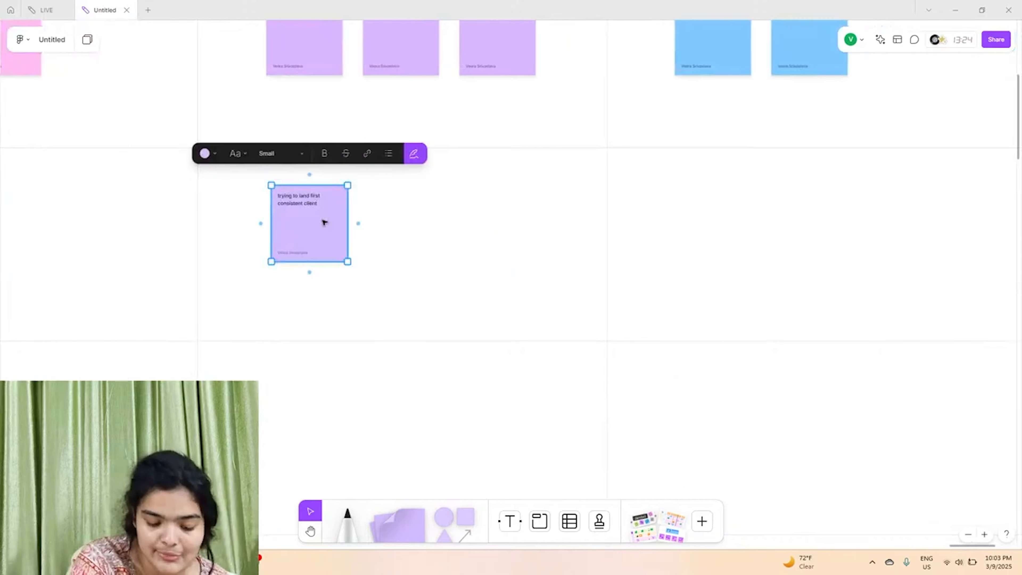
pyautogui.moveTo(325, 222); pyautogui.dragTo(728, 212)
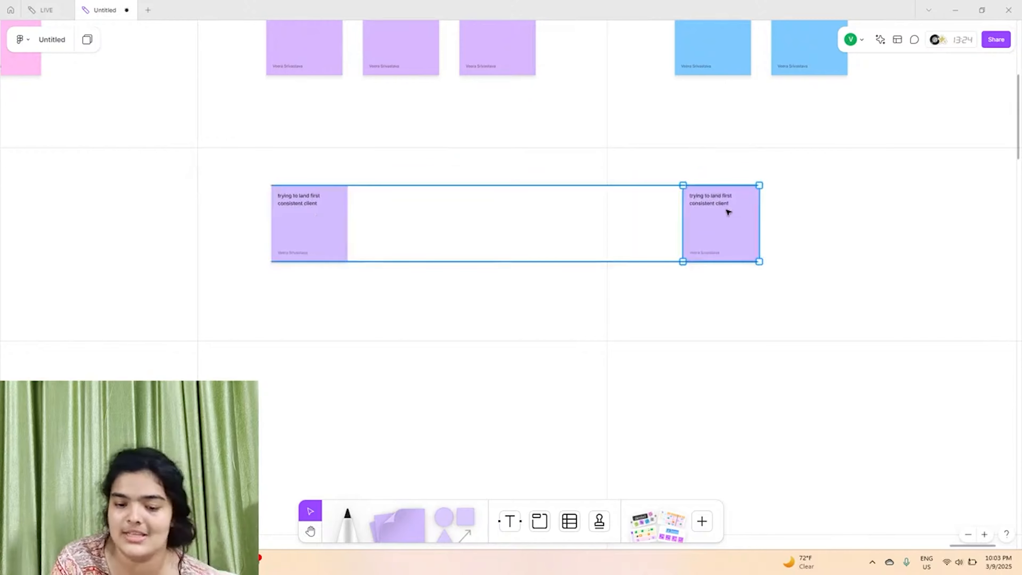
pyautogui.click(609, 157)
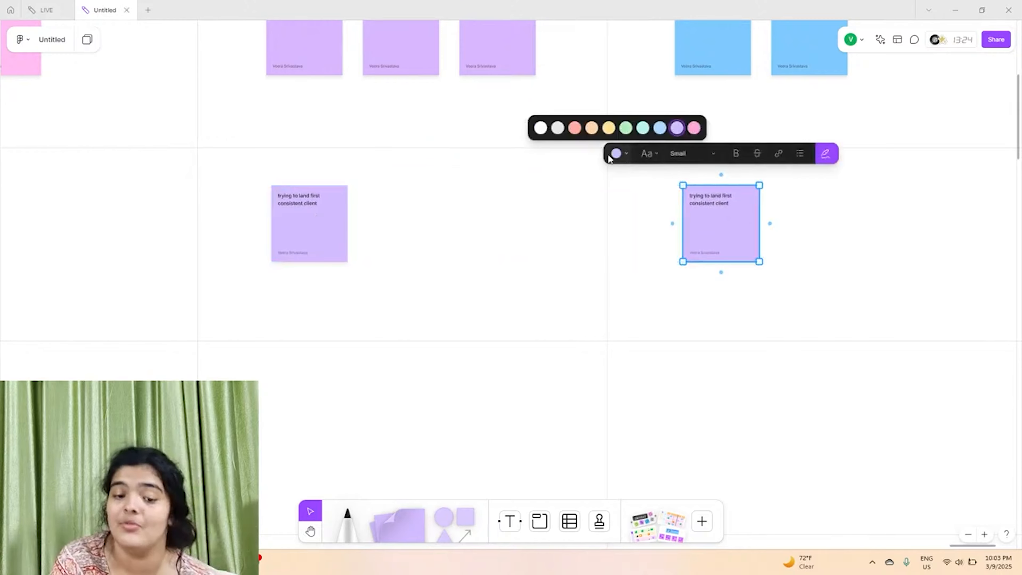
pyautogui.click(660, 128)
# Replace the text of the blue Goals & experiences note under Service with "providing high quality service, ensuring client satisfaction"
pyautogui.doubleClick(720, 204)
pyautogui.scroll(5, 719, 200)
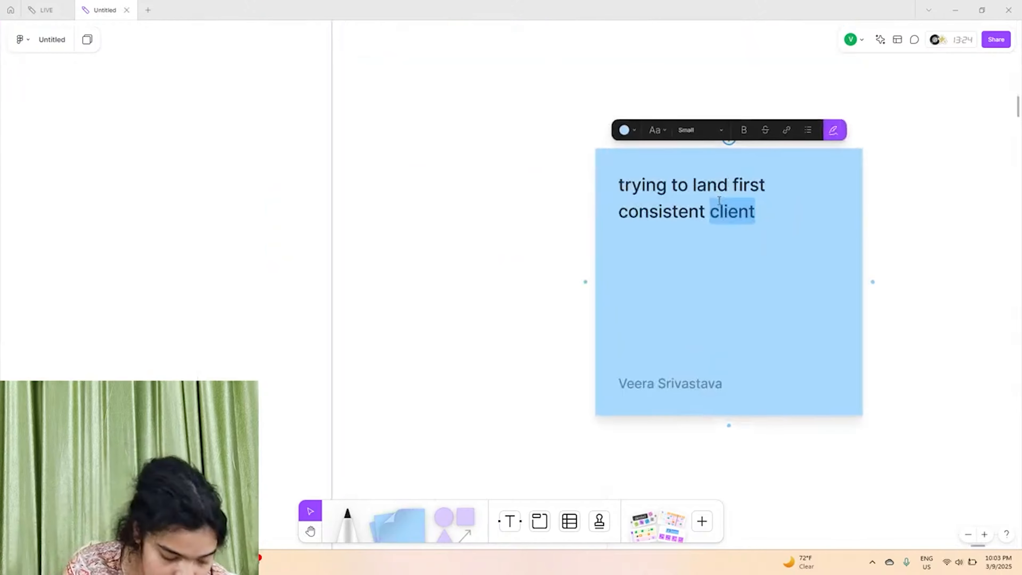
pyautogui.hscroll(3, 719, 200)
pyautogui.click(719, 201)
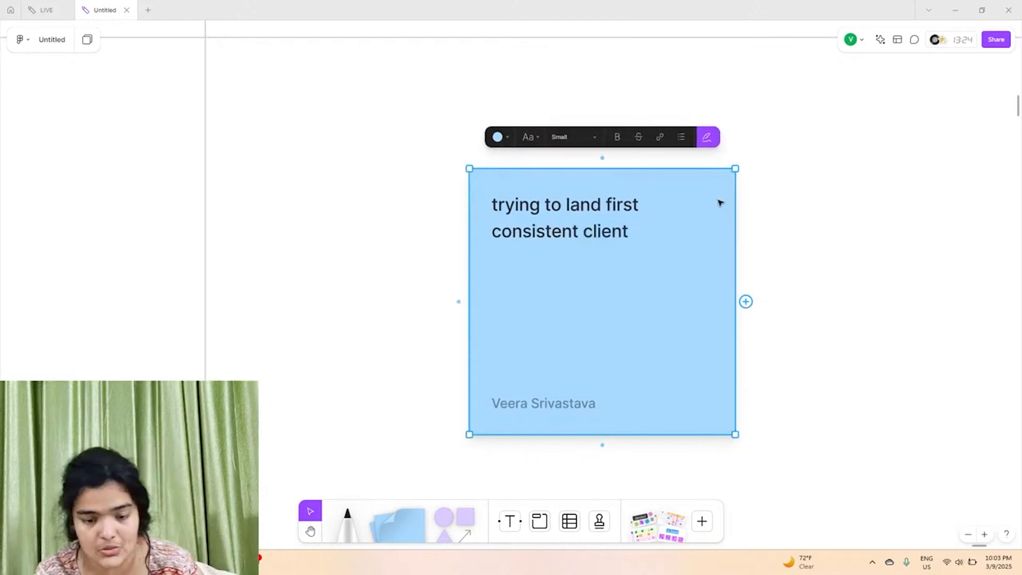
pyautogui.click(719, 201)
pyautogui.write('pr')
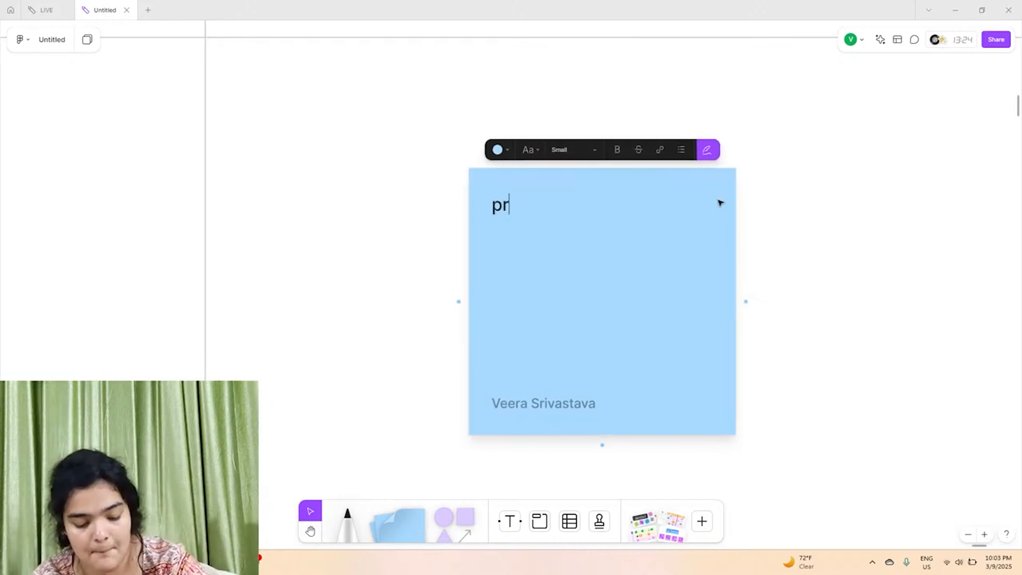
pyautogui.write('oviding hi')
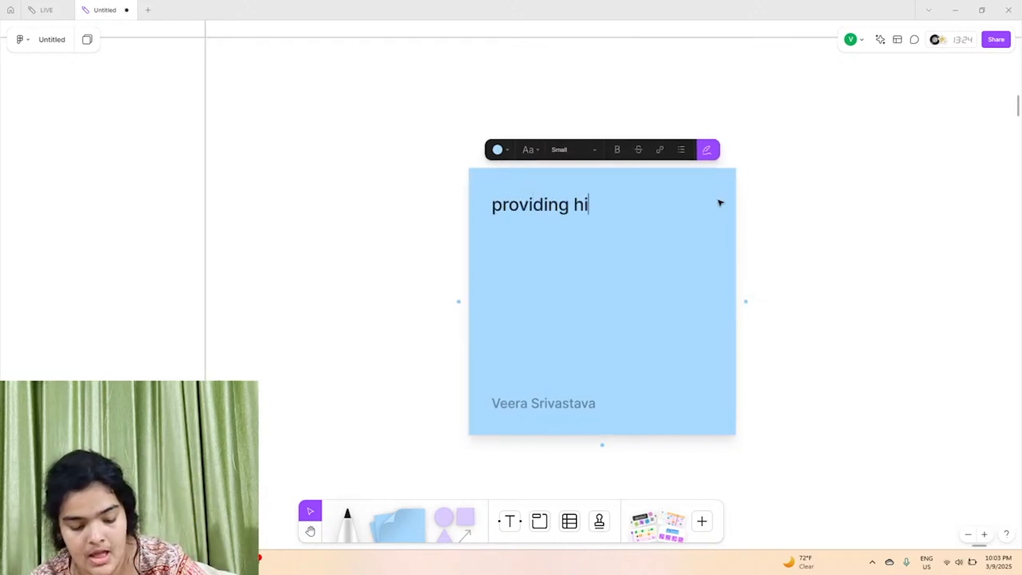
pyautogui.write('gh quality servic')
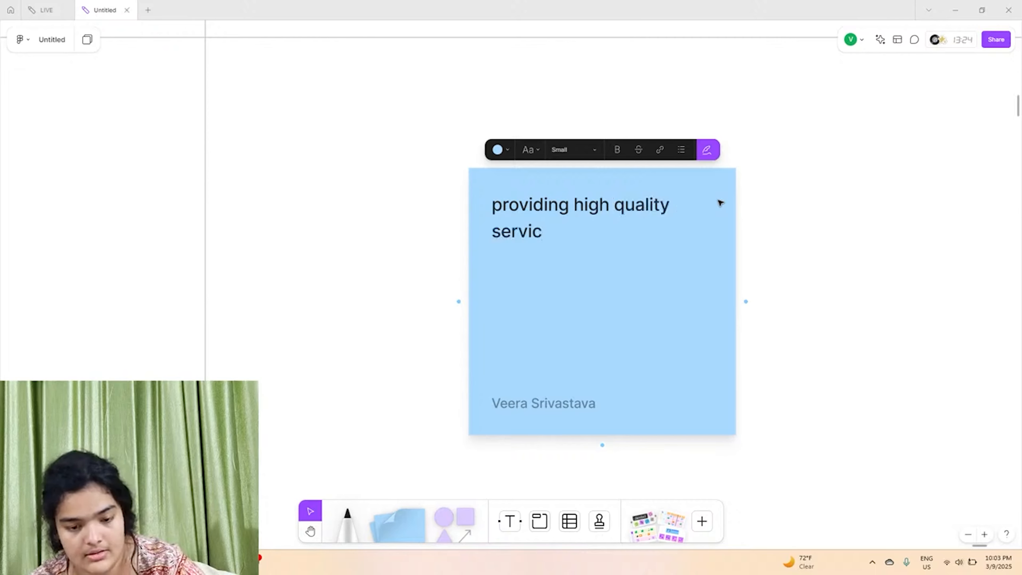
pyautogui.write('e, ensurin')
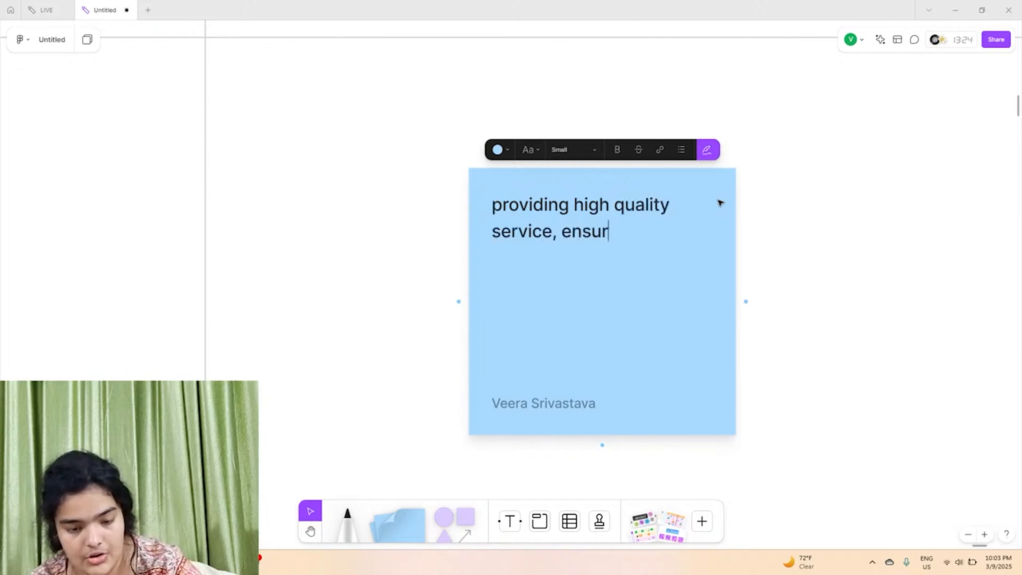
pyautogui.press('BackSpace')
pyautogui.write('ing cilents')
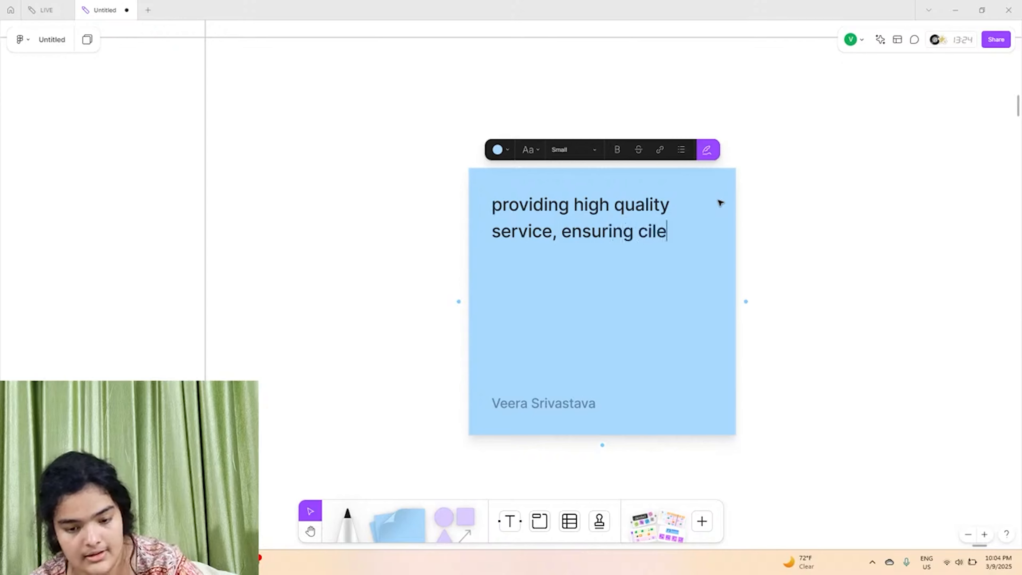
pyautogui.press('BackSpace')
pyautogui.press('BackSpace')
pyautogui.press('BackSpace')
pyautogui.press('BackSpace')
pyautogui.press('BackSpace')
pyautogui.press('BackSpace')
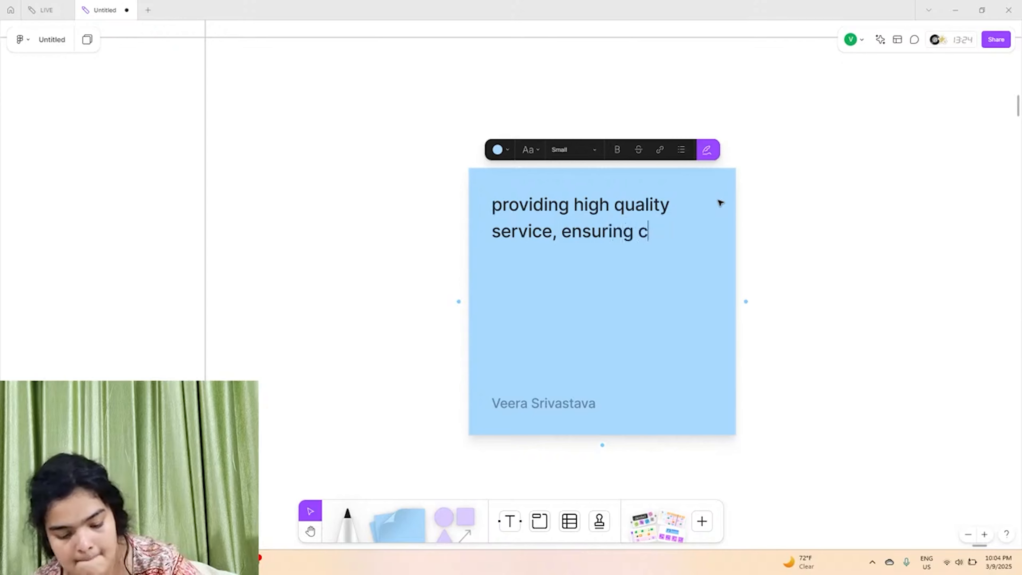
pyautogui.write('lient sati')
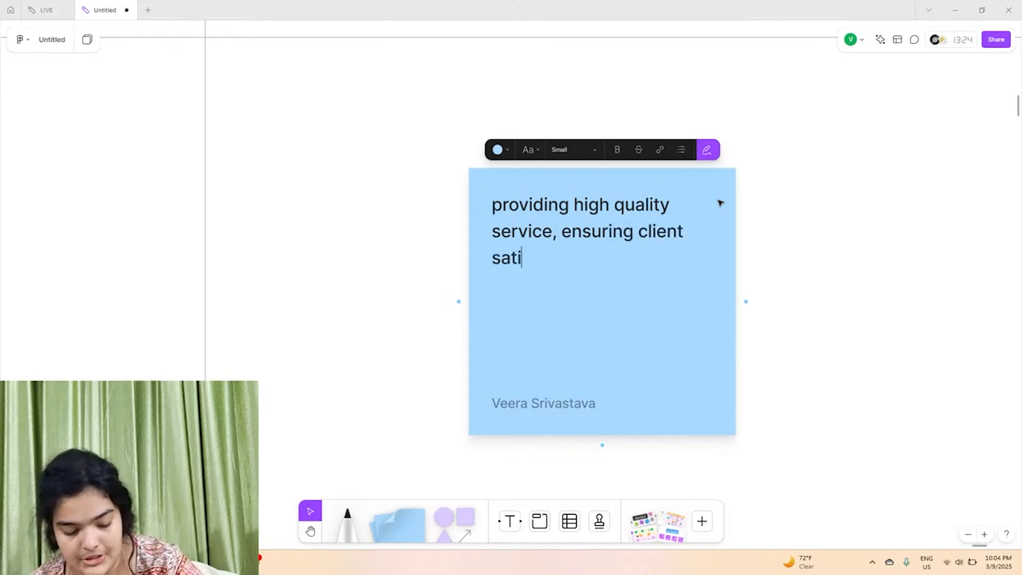
pyautogui.write('sf')
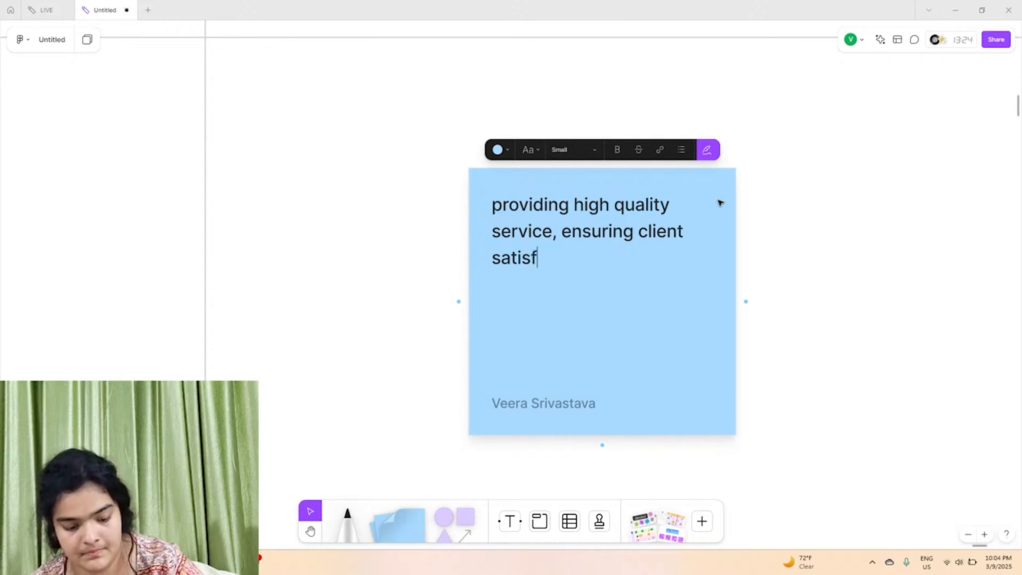
pyautogui.write('action')
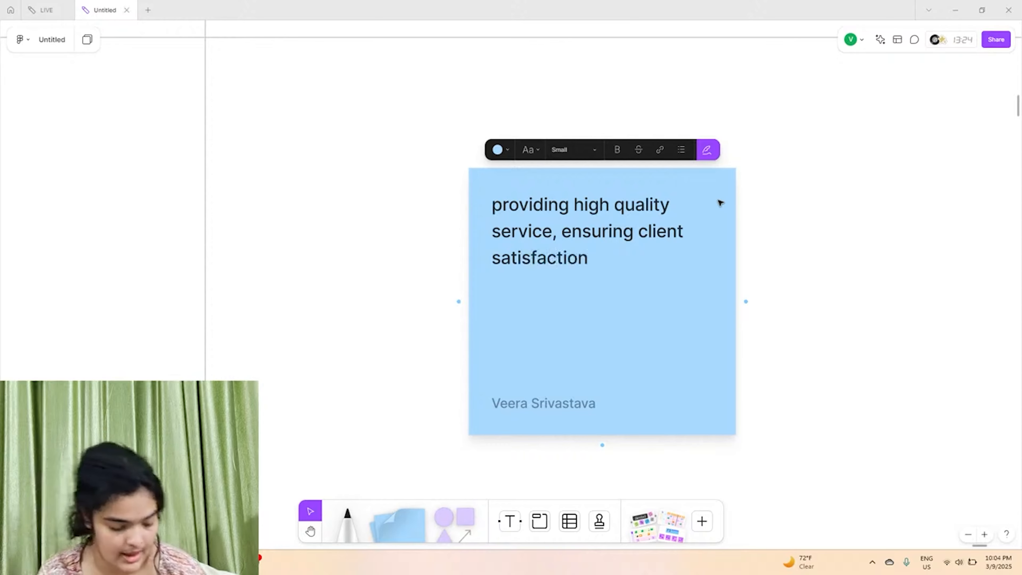
# Duplicate the green "following up to clients" note into the Goals & experiences row under Loyalty
pyautogui.scroll(-3, 720, 203)
pyautogui.hscroll(5, 720, 203)
pyautogui.hscroll(10, 720, 203)
pyautogui.scroll(-5, 720, 202)
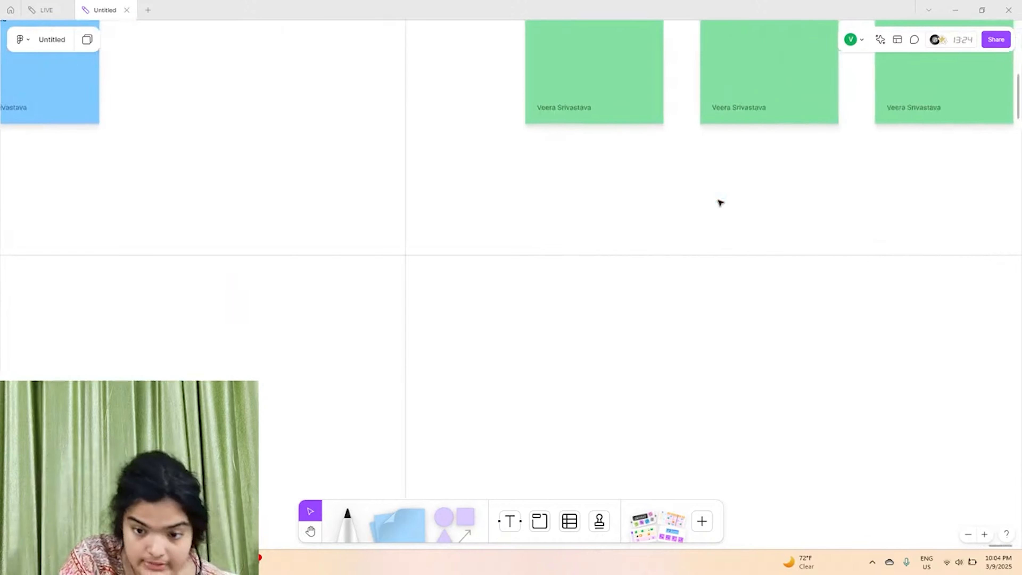
pyautogui.scroll(3, 720, 203)
pyautogui.scroll(1, 720, 202)
pyautogui.hscroll(-2, 720, 203)
pyautogui.scroll(-7, 720, 203)
pyautogui.hscroll(-4, 720, 202)
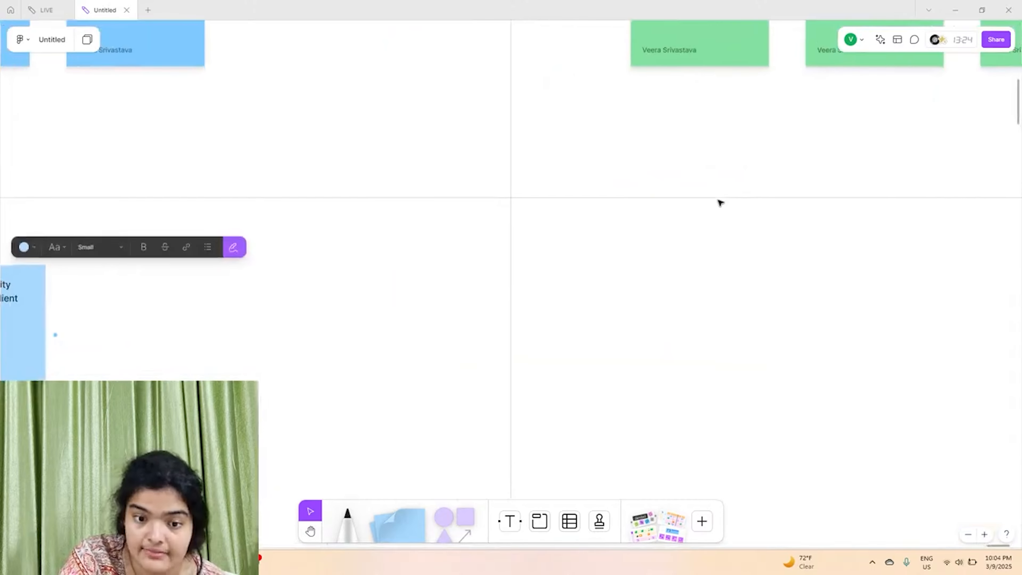
pyautogui.hscroll(4, 720, 203)
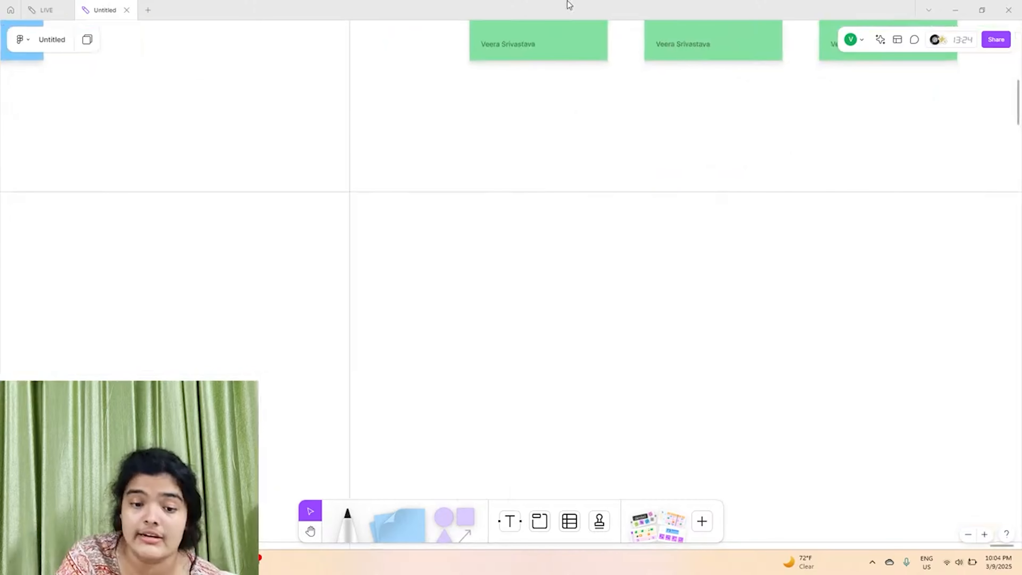
pyautogui.click(554, 42)
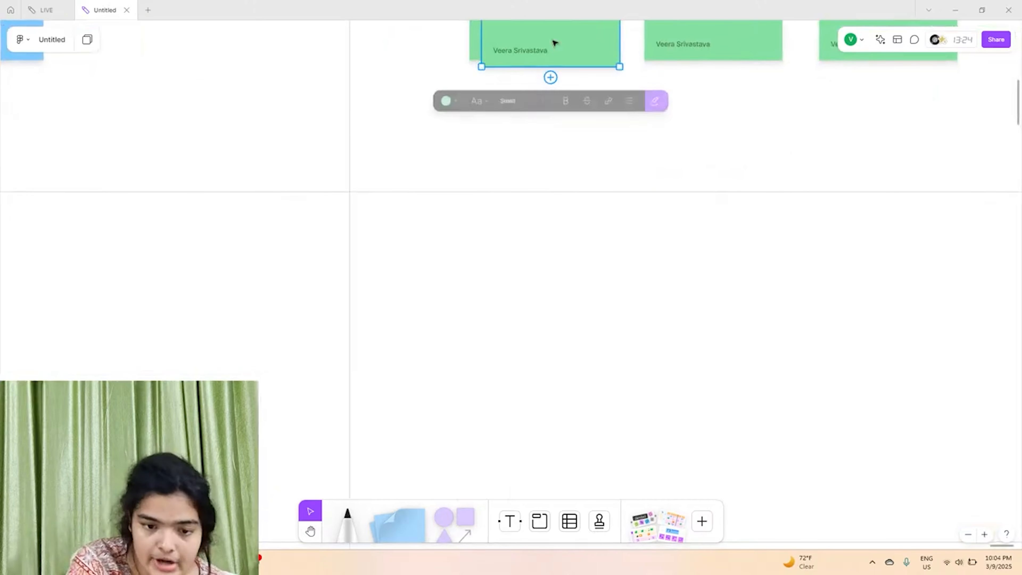
pyautogui.moveTo(554, 43); pyautogui.dragTo(572, 372)
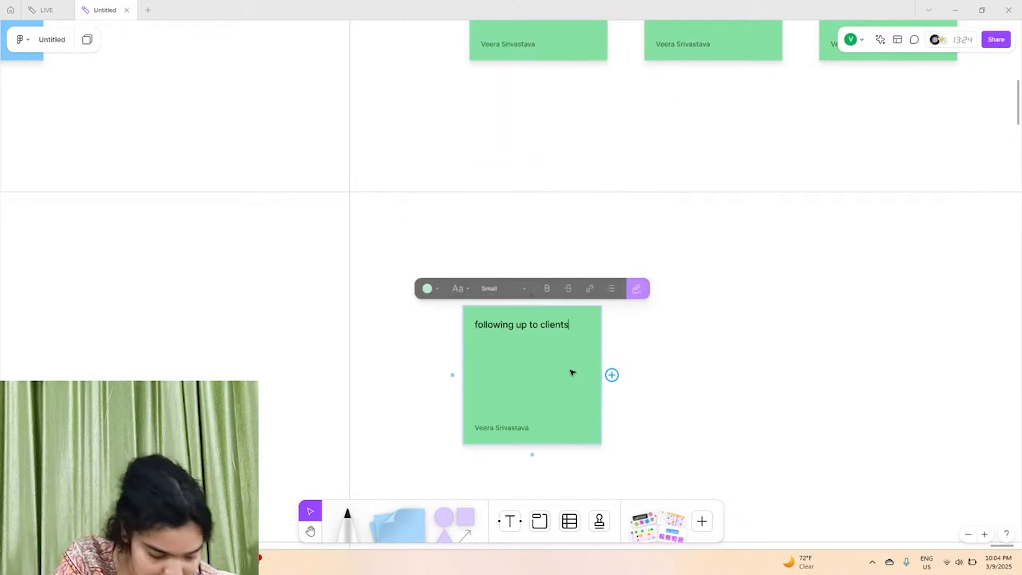
# Replace the text of the green Goals & experiences note under Loyalty with wording that begins "build a reputation , get"
pyautogui.hotkey('ctrl', 'a')
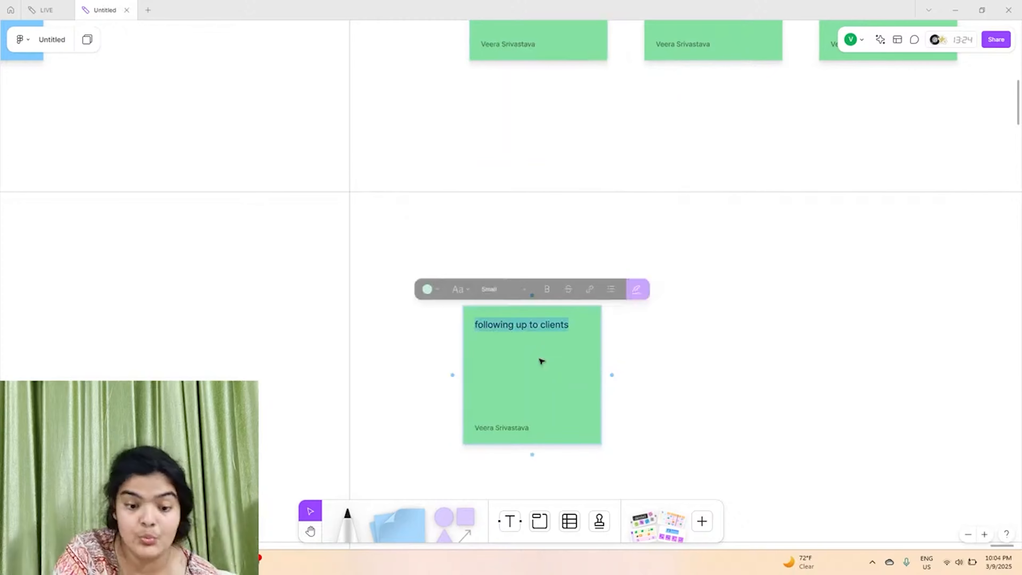
pyautogui.scroll(-5, 541, 360)
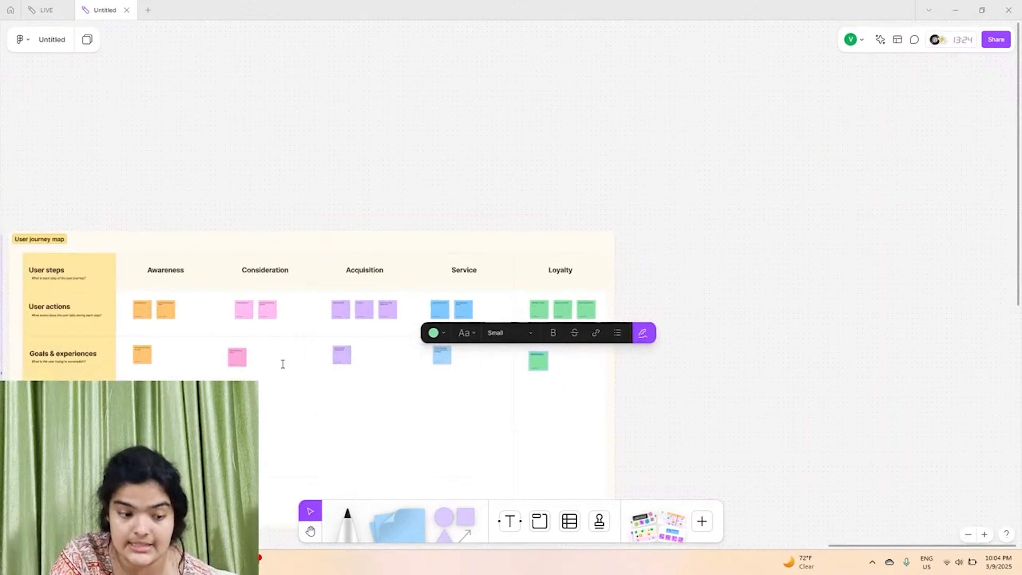
pyautogui.scroll(10, 397, 374)
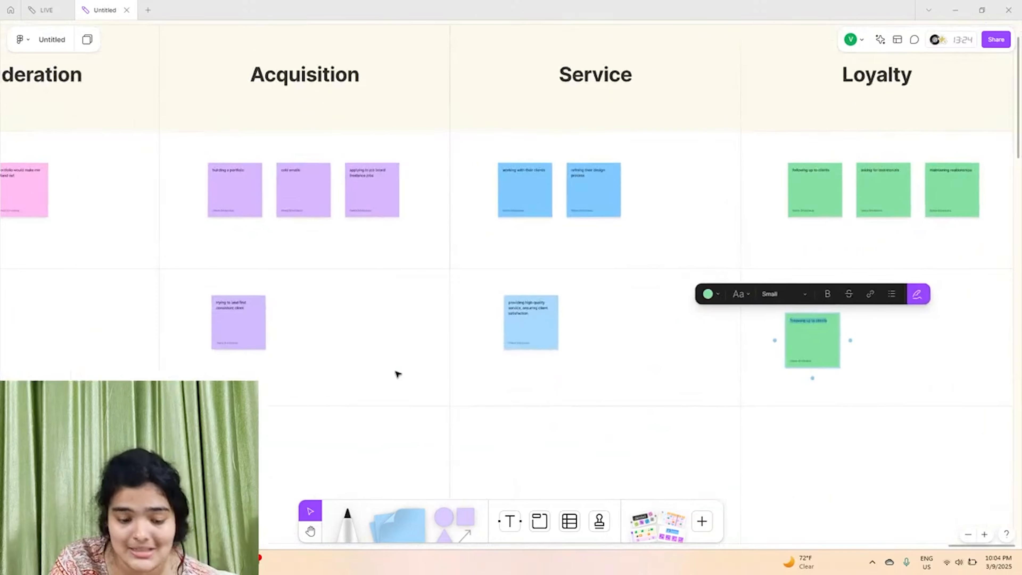
pyautogui.hscroll(5, 398, 373)
pyautogui.hscroll(5, 674, 349)
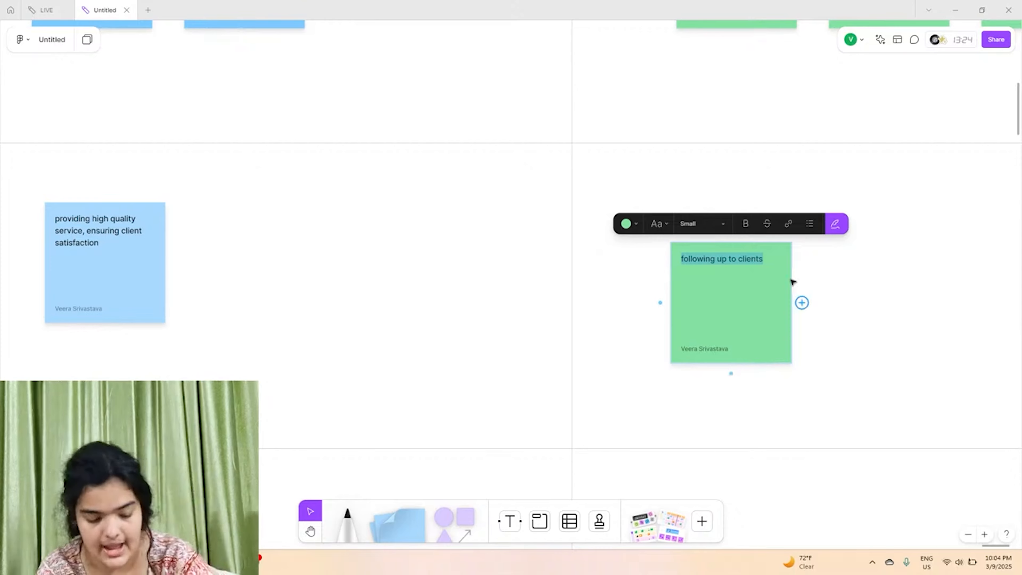
pyautogui.write('bo')
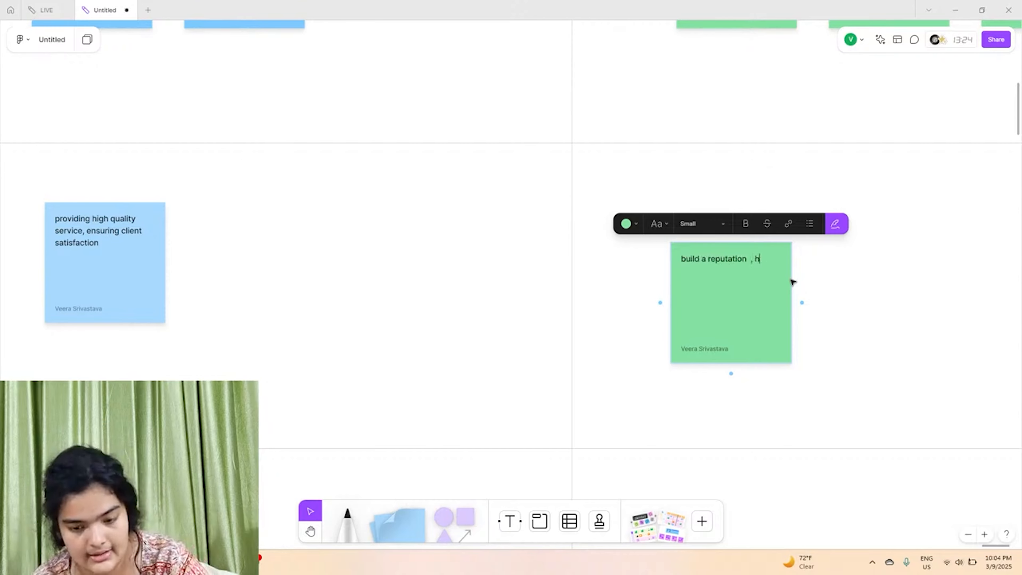
pyautogui.press('BackSpace')
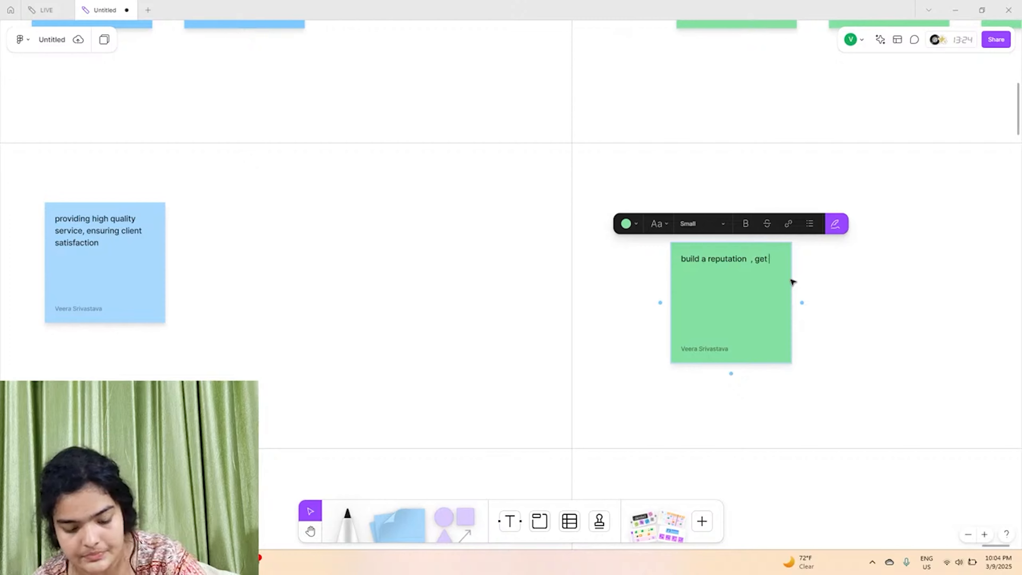
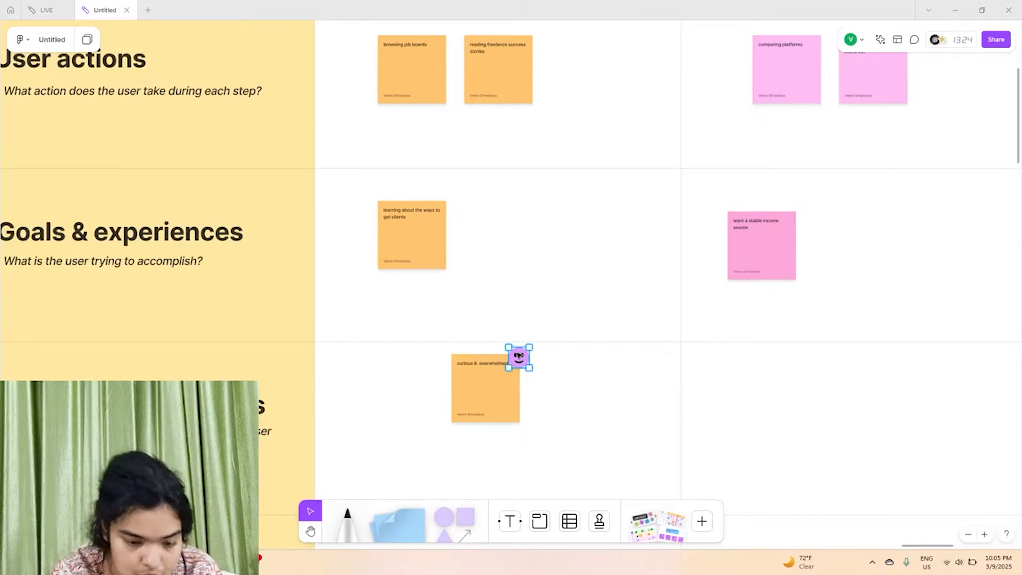
# Replace the emoji on the orange "curious & overwhelmed" note with a duplicate of the neutral-face emoji, placed below the note's text
pyautogui.press('Delete')
pyautogui.scroll(4, 519, 356)
pyautogui.hscroll(-9, 519, 356)
pyautogui.scroll(-3, 519, 356)
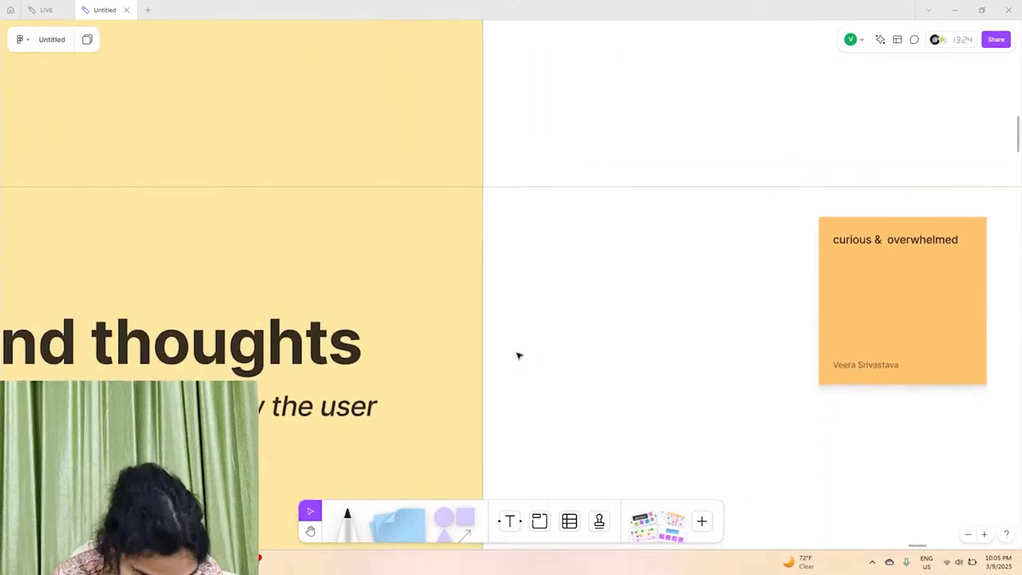
pyautogui.scroll(-3, 519, 356)
pyautogui.hscroll(-5, 519, 356)
pyautogui.scroll(-2, 519, 356)
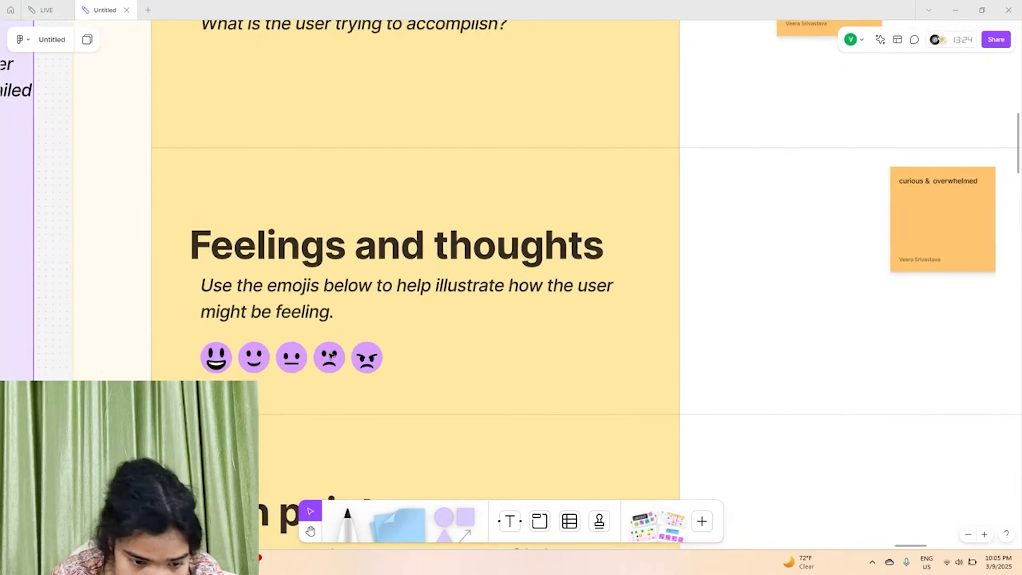
pyautogui.click(285, 354)
pyautogui.hotkey('ctrl', 'd')
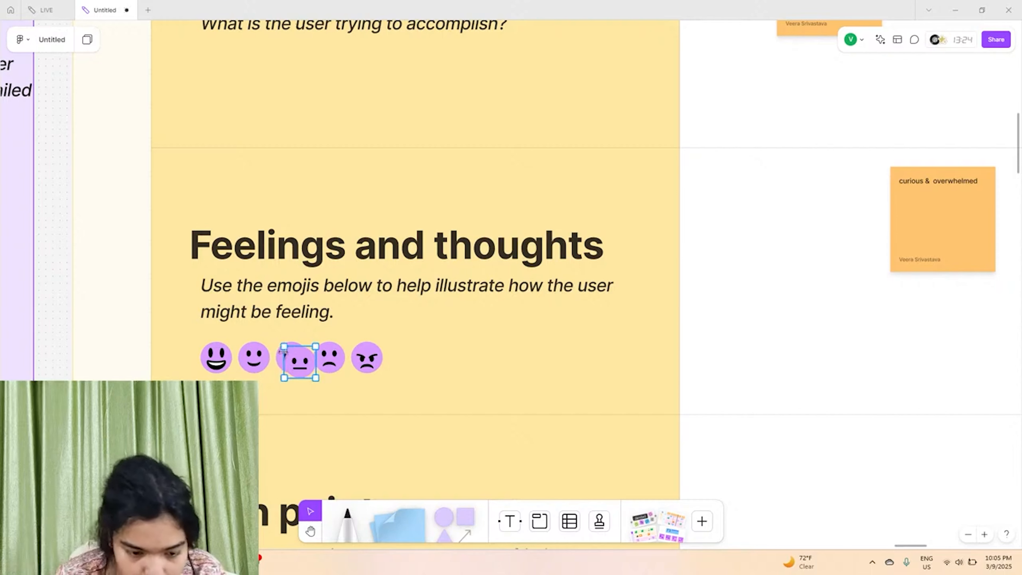
pyautogui.moveTo(283, 352); pyautogui.dragTo(938, 207)
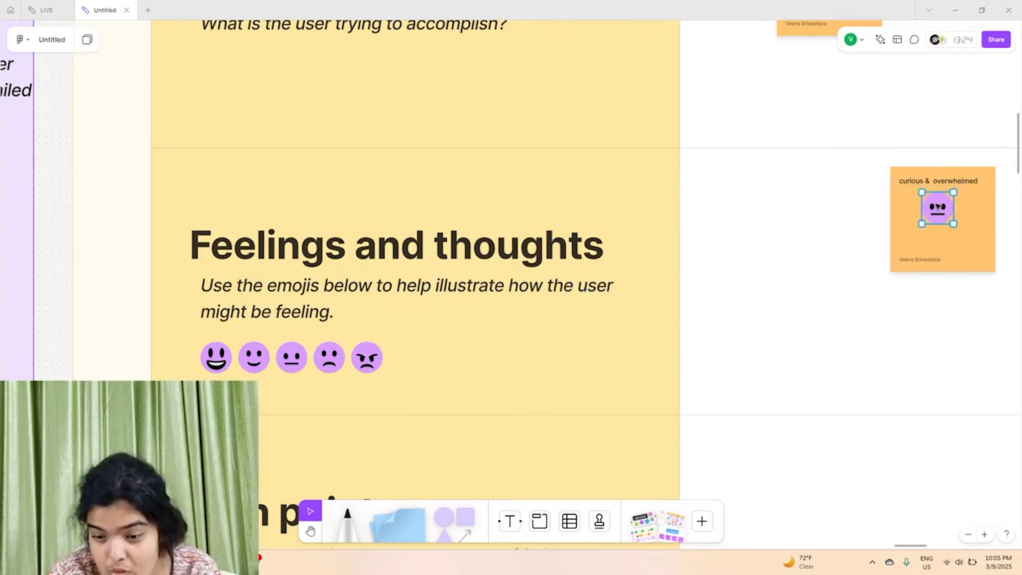
# Duplicate the pink "want a stable income source" note into the Feelings and thoughts row under Consideration
pyautogui.hscroll(10, 938, 201)
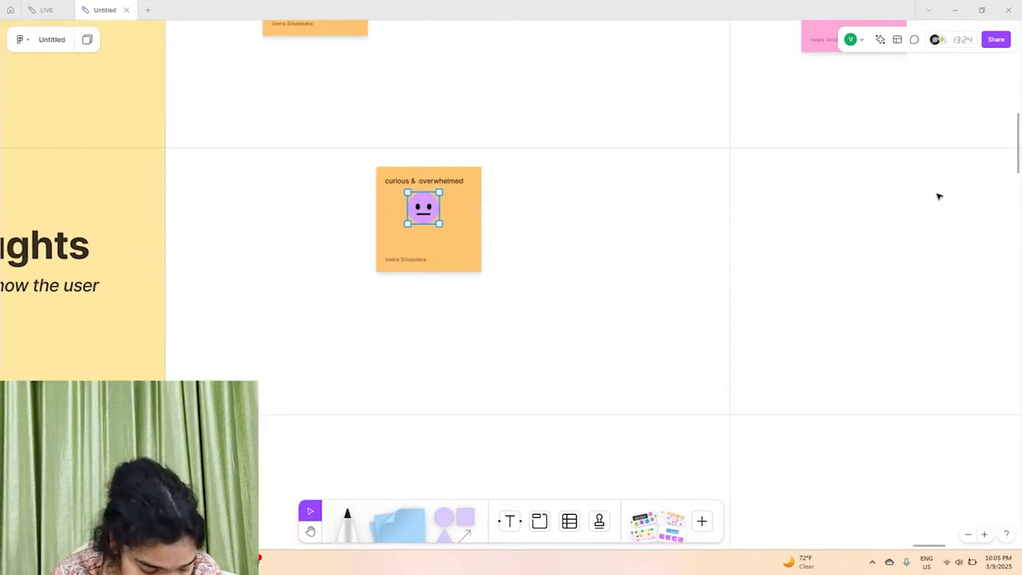
pyautogui.hscroll(4, 938, 196)
pyautogui.keyDown('ctrl'); pyautogui.scroll(-3, 939, 197); pyautogui.keyUp('ctrl')
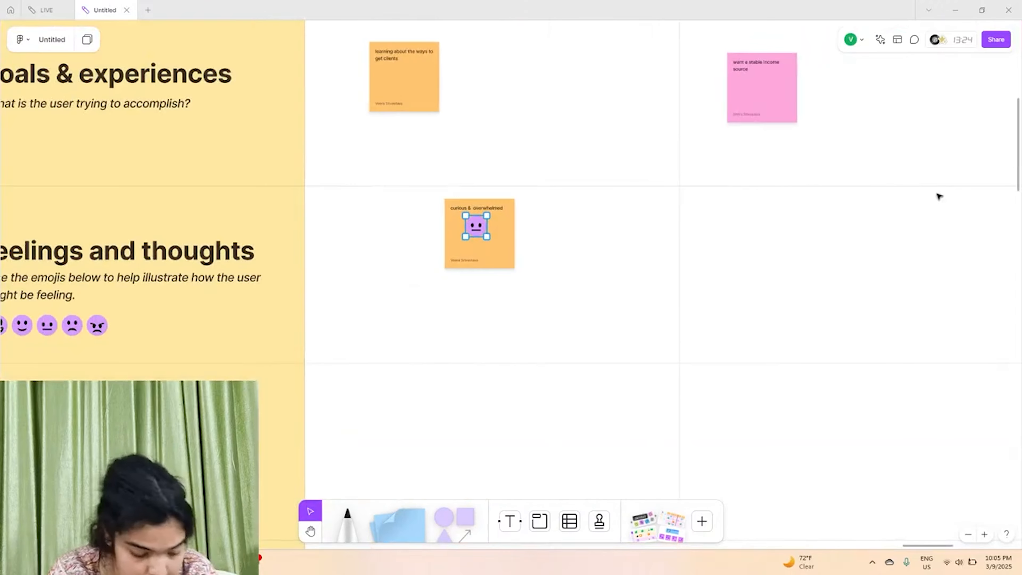
pyautogui.hscroll(6, 939, 196)
pyautogui.scroll(6, 938, 197)
pyautogui.hscroll(3, 939, 196)
pyautogui.scroll(-5, 938, 196)
pyautogui.hscroll(-2, 938, 196)
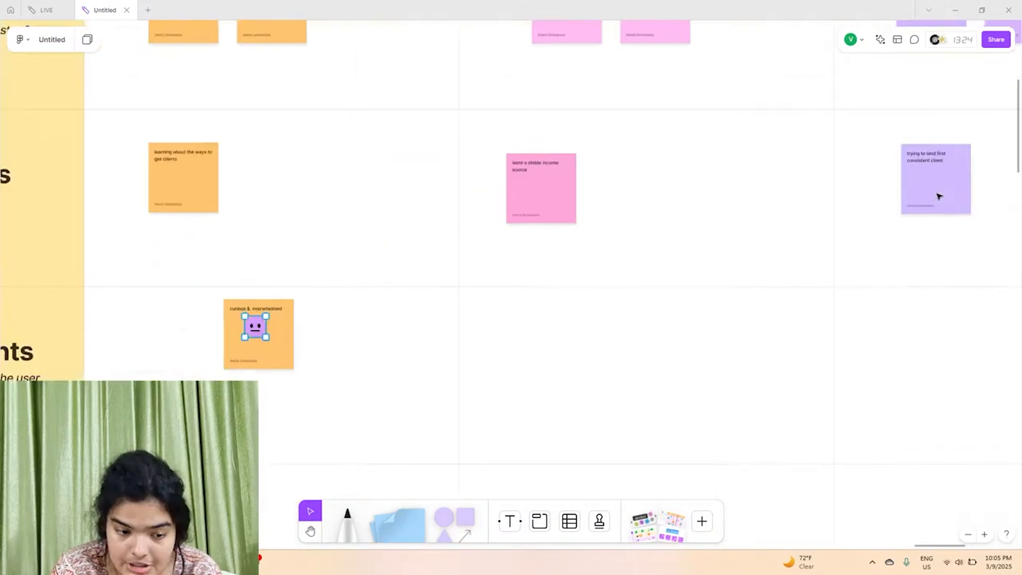
pyautogui.hscroll(-7, 943, 198)
pyautogui.scroll(-1, 944, 198)
pyautogui.hscroll(7, 948, 201)
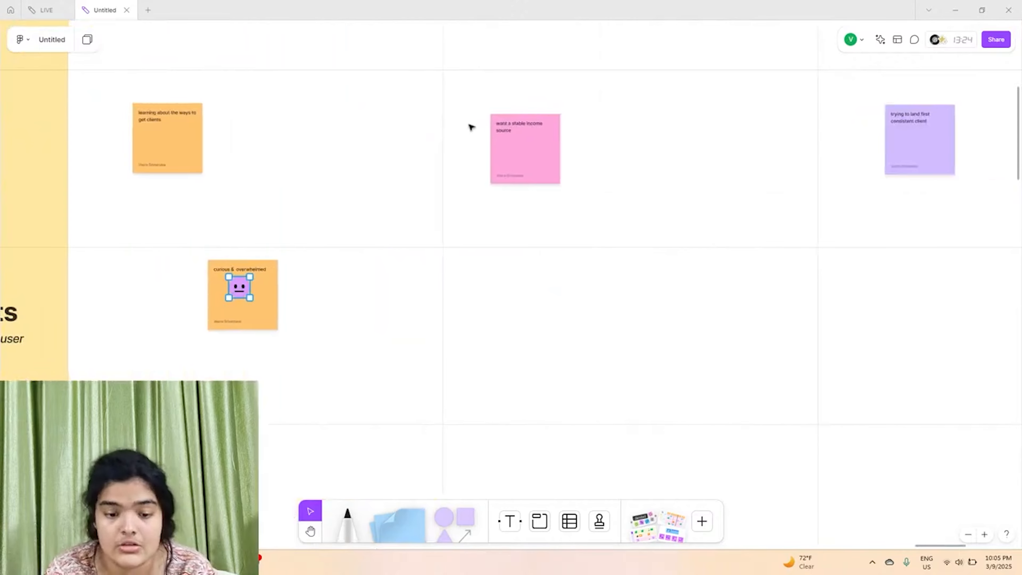
pyautogui.click(516, 147)
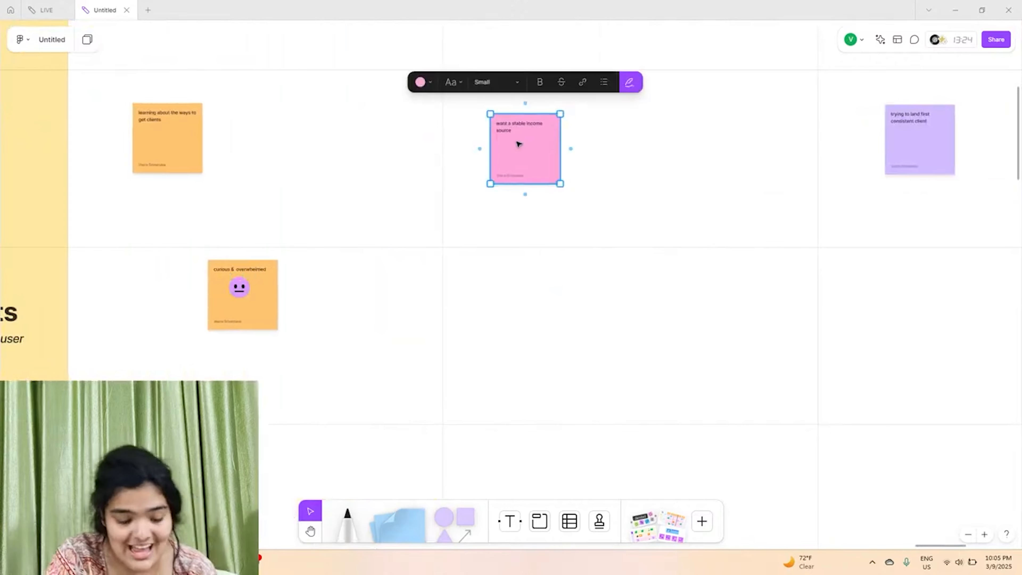
pyautogui.moveTo(515, 146); pyautogui.dragTo(532, 317)
# Replace the text of the pink Feelings and thoughts note under Consideration with "excited & uncertain"
pyautogui.doubleClick(516, 293)
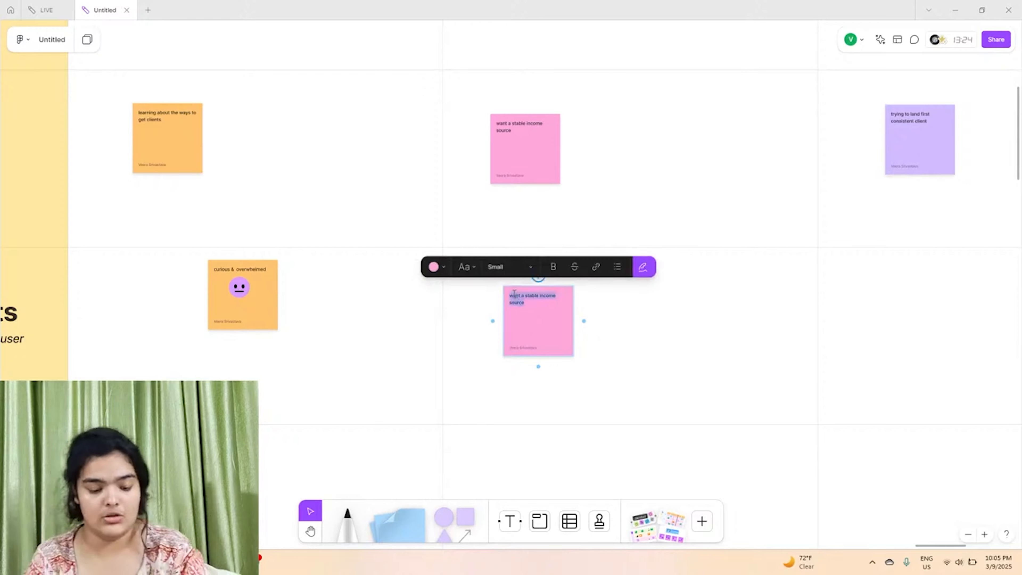
pyautogui.press('BackSpace')
pyautogui.write('excited & uncertain')
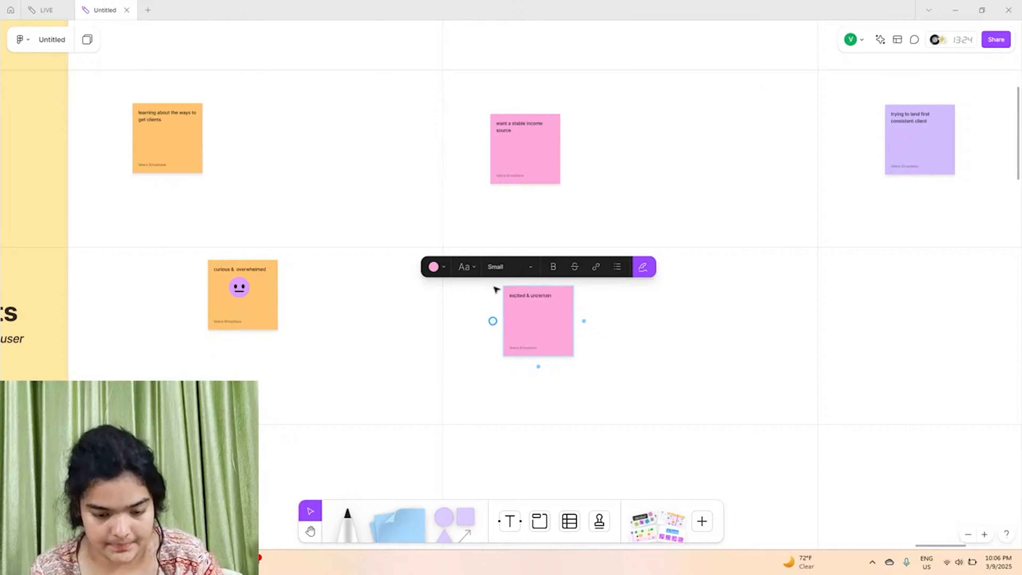
pyautogui.click(450, 381)
# Duplicate the slightly smiling emoji from the Feelings and thoughts set onto the lower part of the pink "excited & uncertain" note
pyautogui.hscroll(-8, 210, 359)
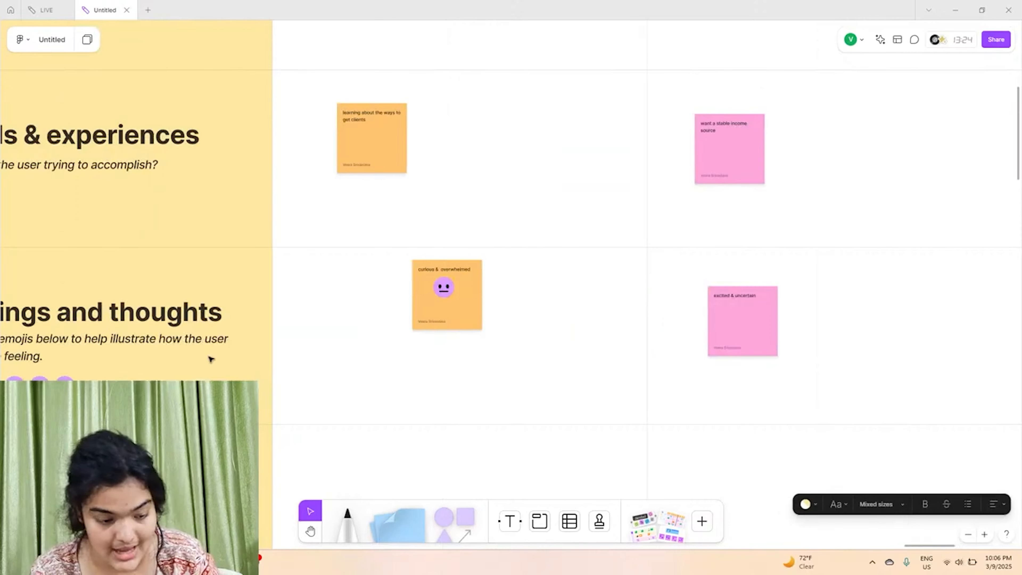
pyautogui.click(74, 371)
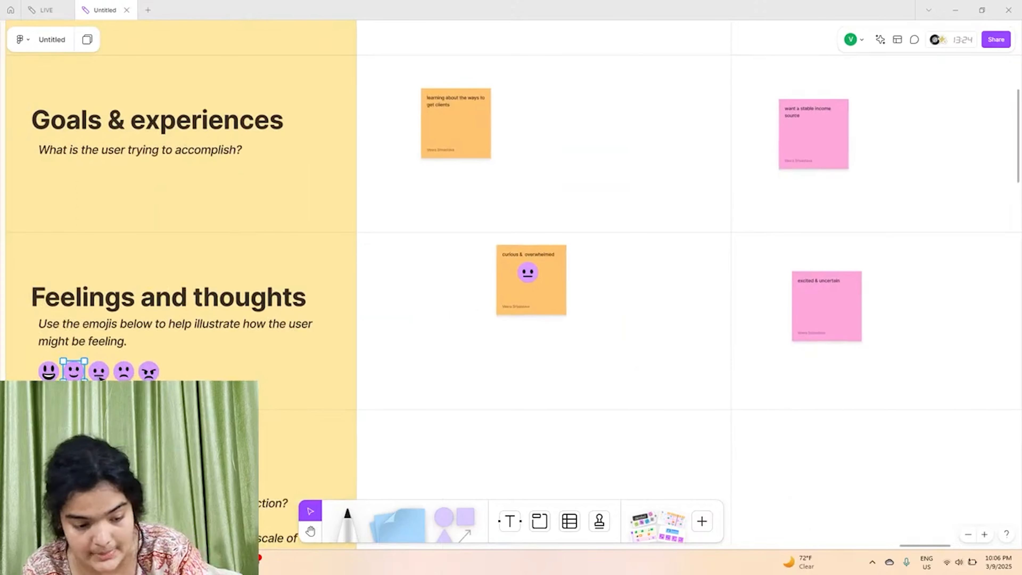
pyautogui.hotkey('ctrl', 'v')
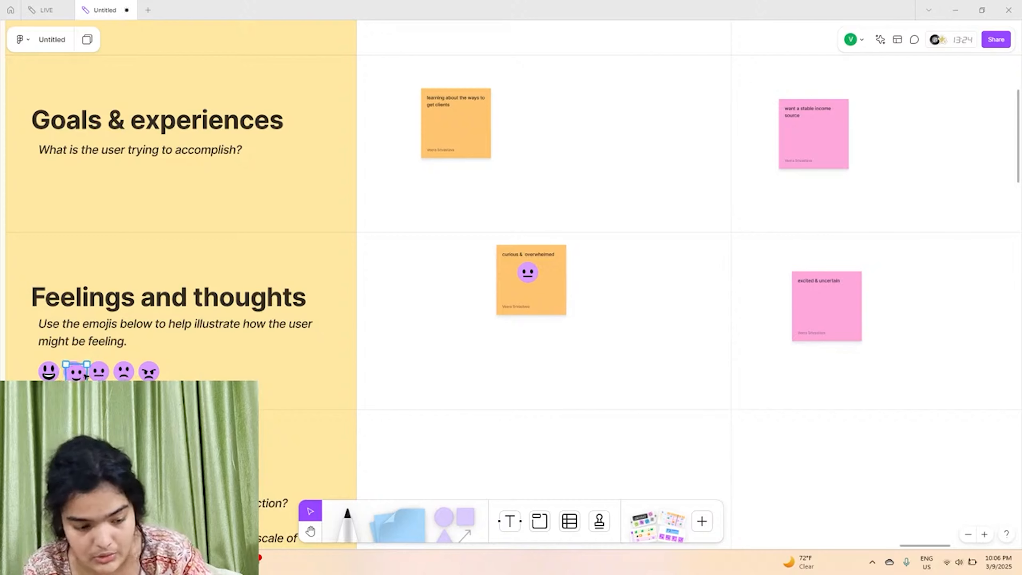
pyautogui.moveTo(86, 376); pyautogui.dragTo(811, 331)
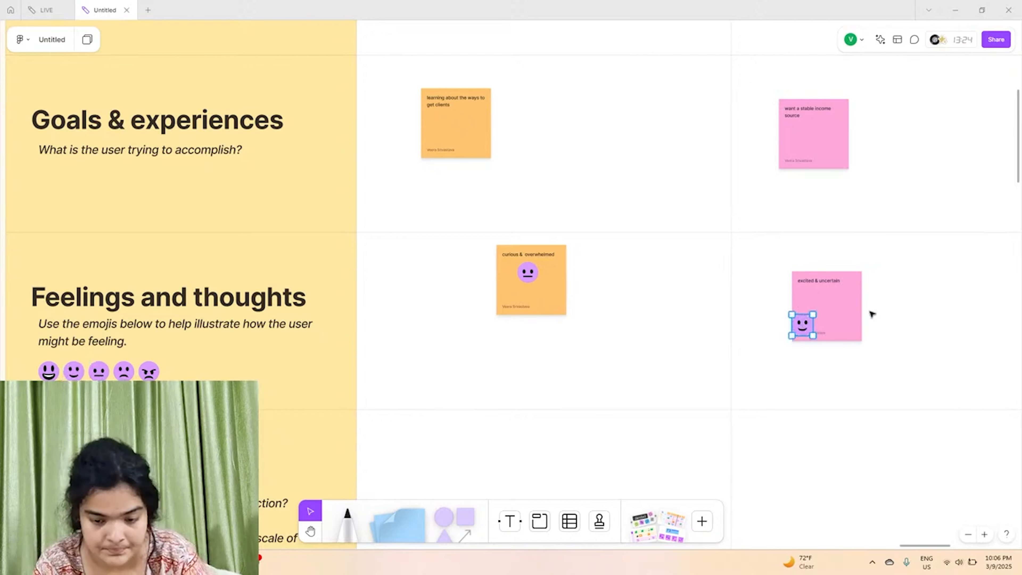
# Duplicate the purple "trying to land first consistent client" note into the Feelings and thoughts row under Acquisition
pyautogui.hscroll(5, 872, 314)
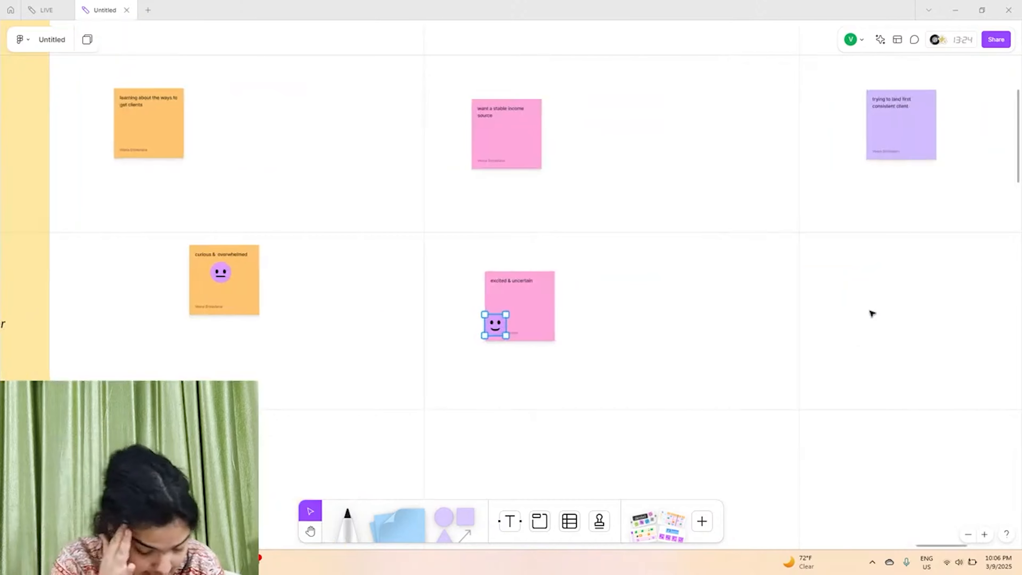
pyautogui.hscroll(3, 872, 313)
pyautogui.scroll(3, 871, 313)
pyautogui.scroll(-5, 872, 313)
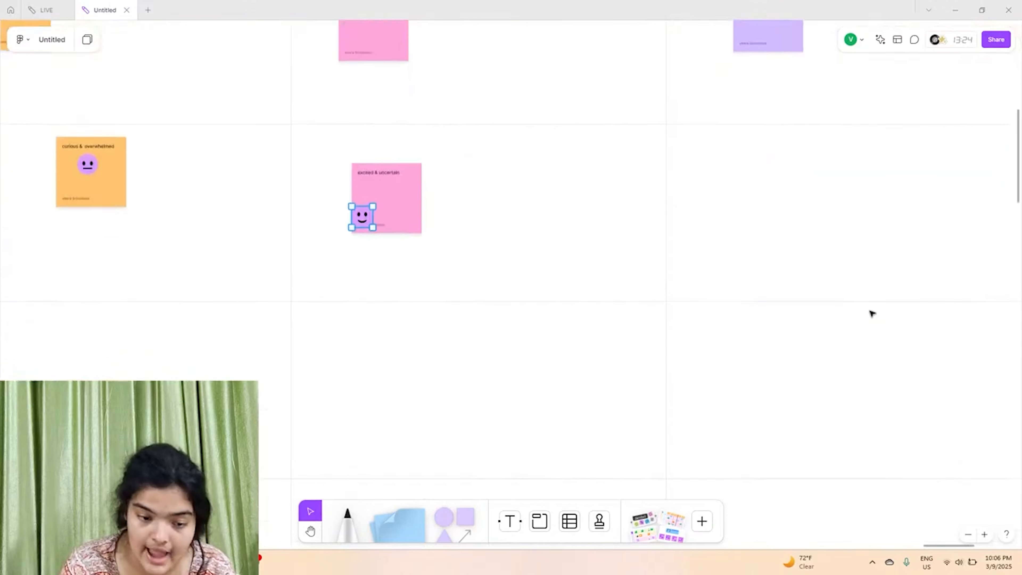
pyautogui.hscroll(-10, 872, 314)
pyautogui.hscroll(10, 872, 314)
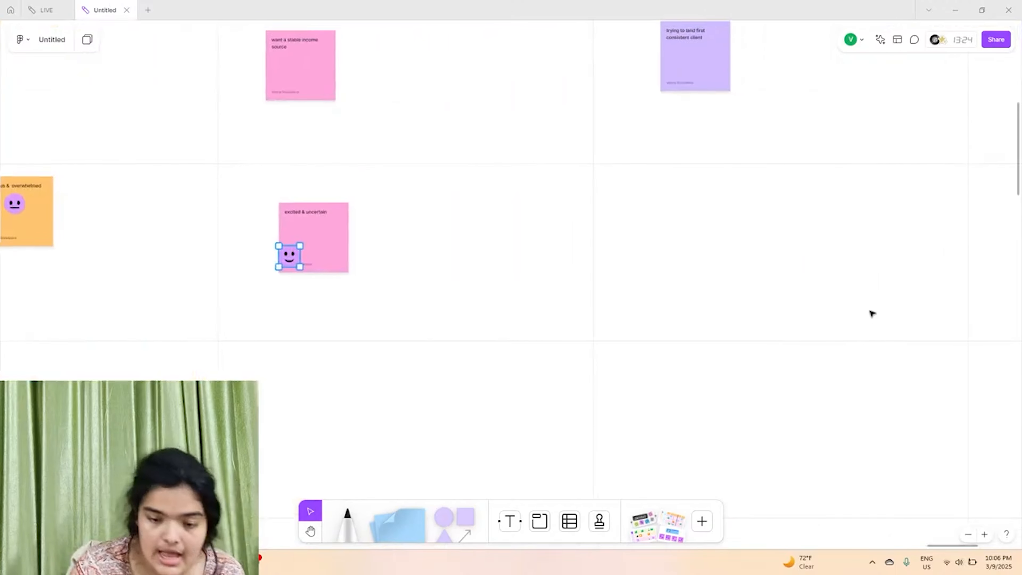
pyautogui.scroll(1, 871, 313)
pyautogui.click(670, 149)
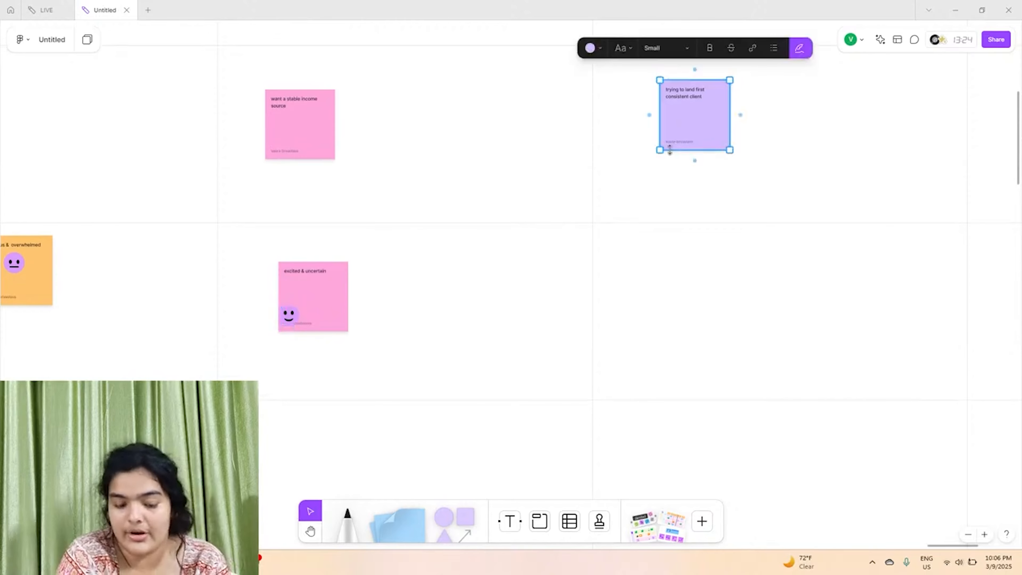
pyautogui.hotkey('ctrl', 'd')
pyautogui.moveTo(696, 118); pyautogui.dragTo(693, 314)
# Replace the text of the purple Feelings and thoughts note under Acquisition with "nervous about rejection"
pyautogui.scroll(-5, 693, 314)
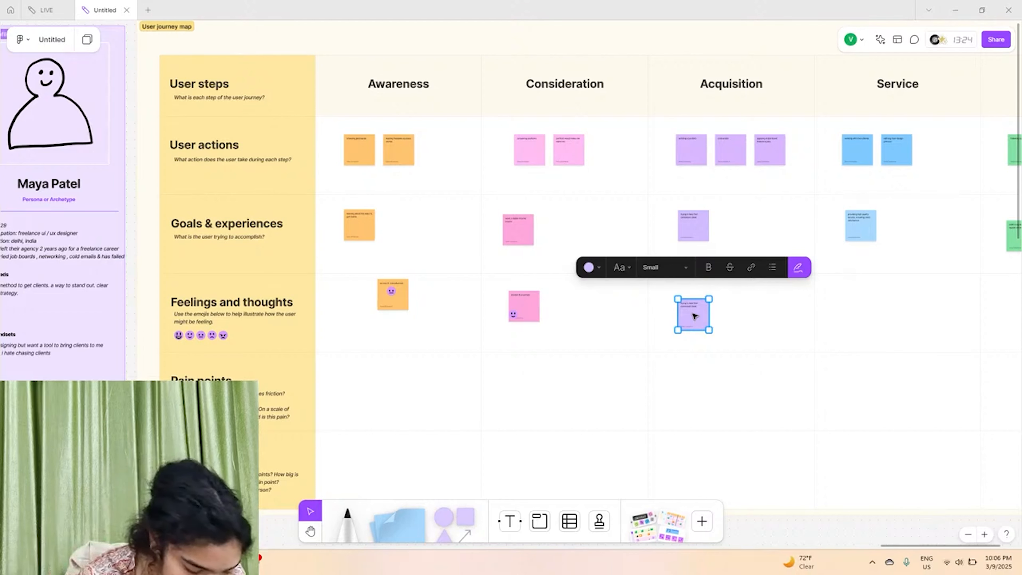
pyautogui.hscroll(5, 694, 316)
pyautogui.scroll(2, 695, 316)
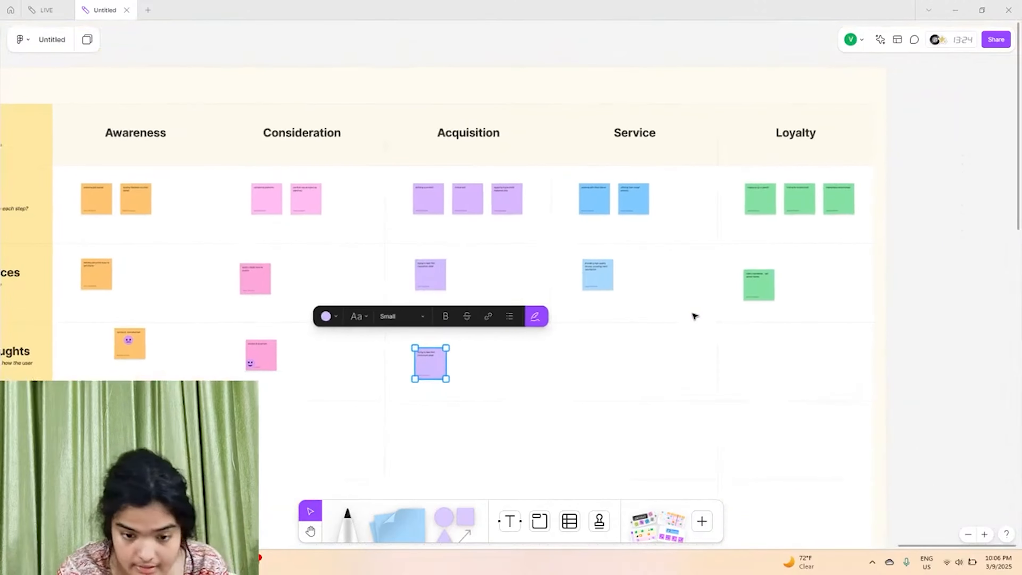
pyautogui.hscroll(-2, 694, 316)
pyautogui.scroll(6, 494, 377)
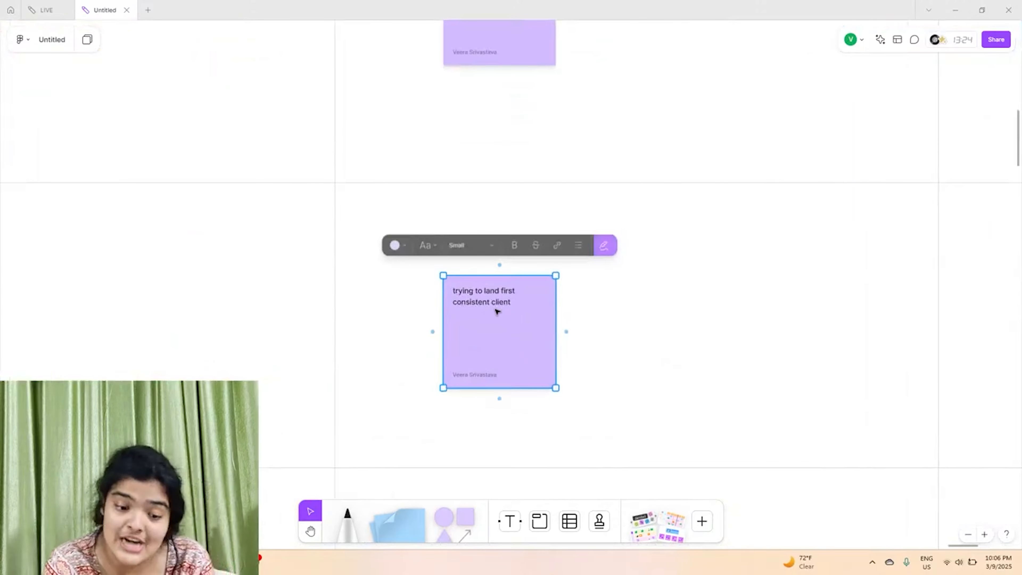
pyautogui.doubleClick(497, 311)
pyautogui.write('nervous')
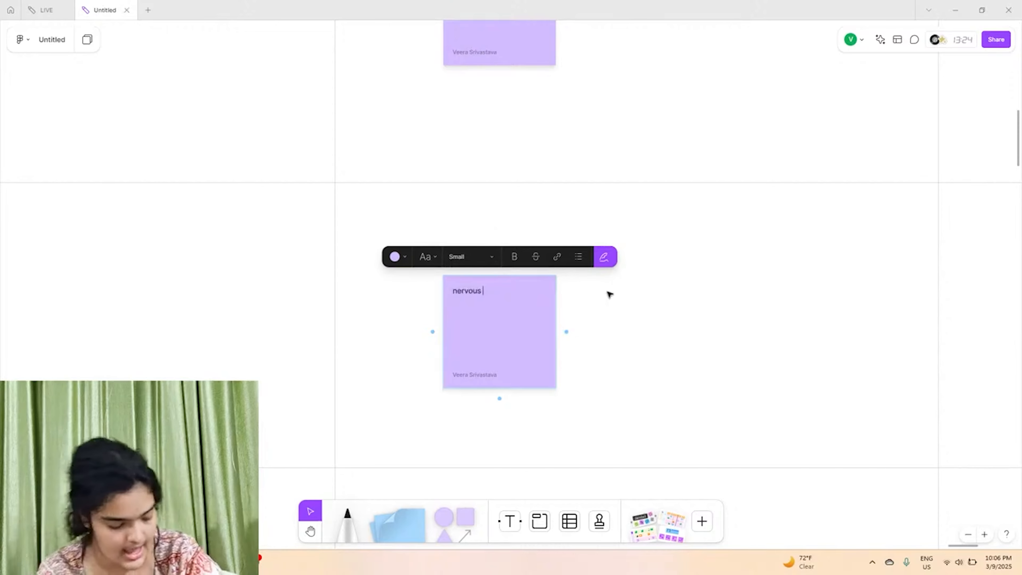
pyautogui.write(' a')
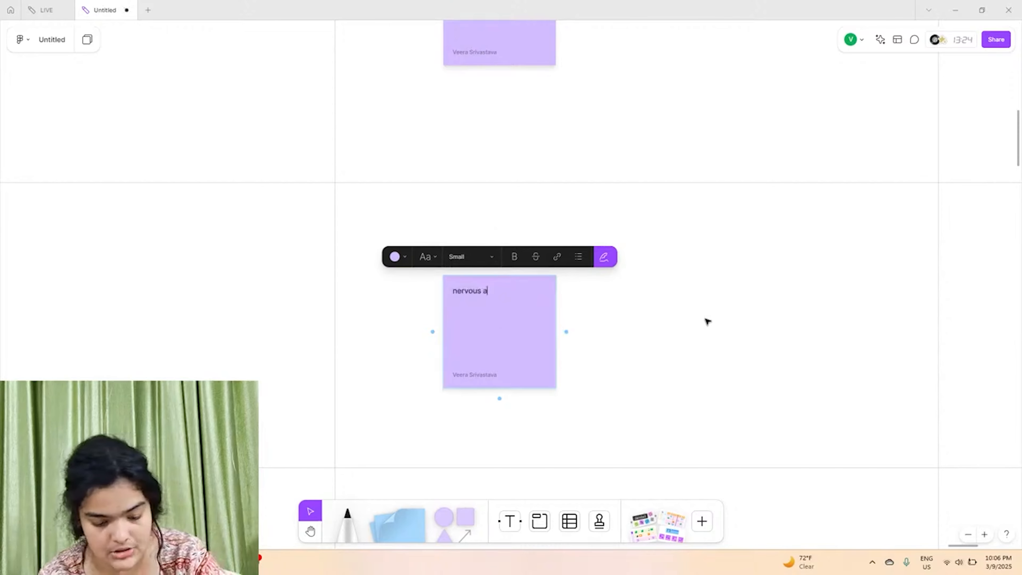
pyautogui.write('bout reh')
pyautogui.press('BackSpace')
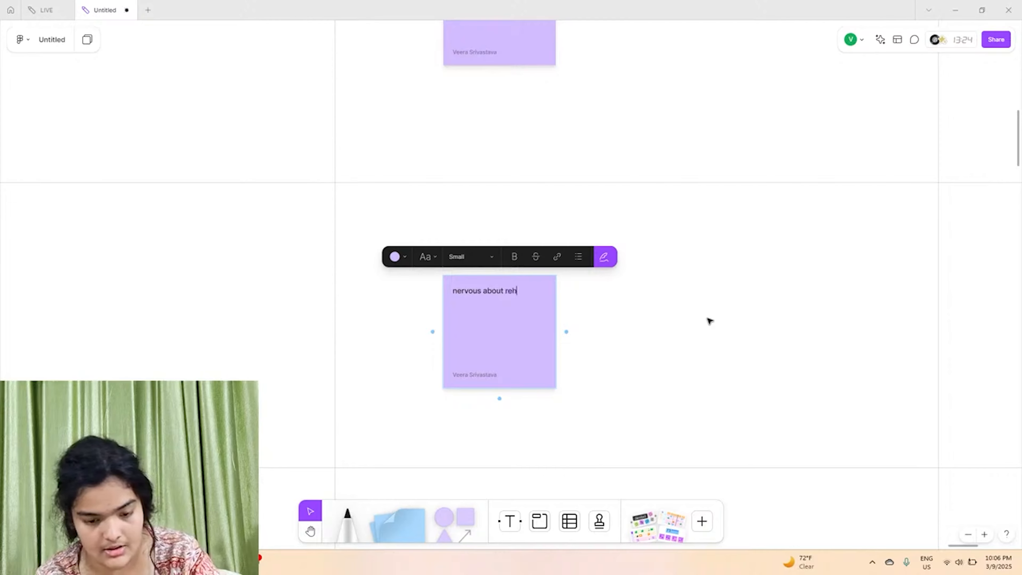
pyautogui.write('jection')
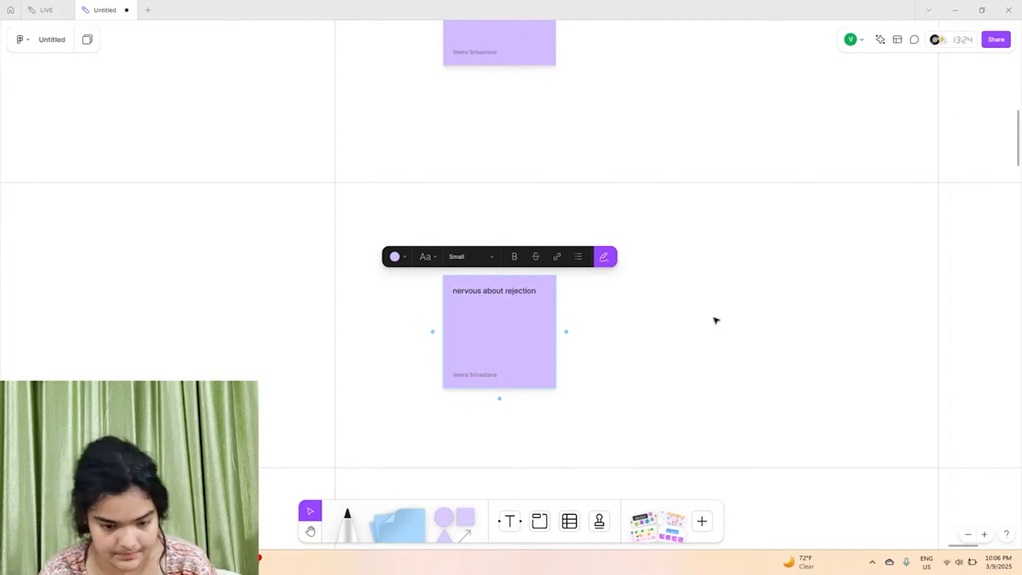
pyautogui.rightClick(714, 317)
pyautogui.click(583, 304)
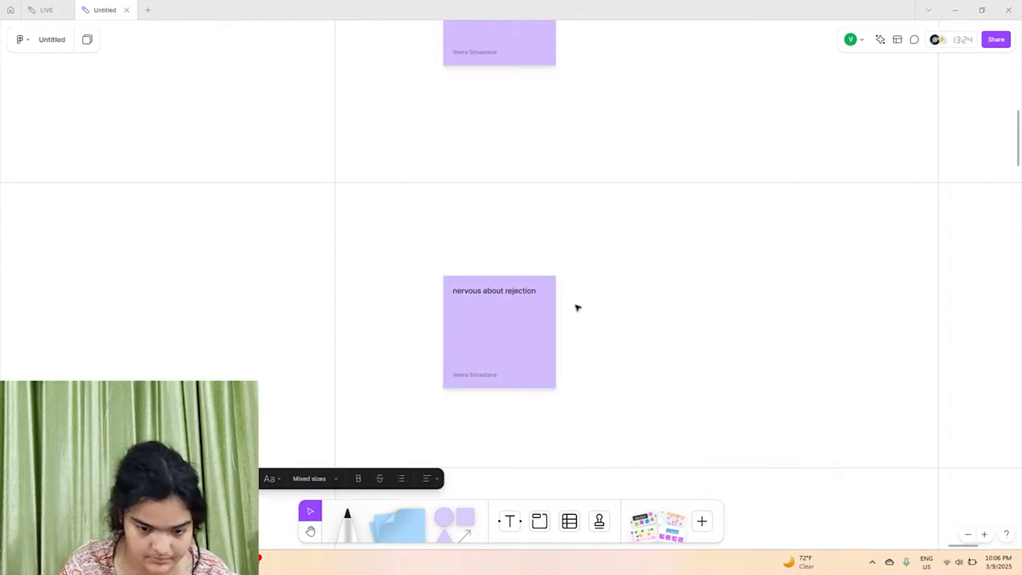
pyautogui.click(575, 305)
pyautogui.click(529, 309)
pyautogui.scroll(-5, 528, 308)
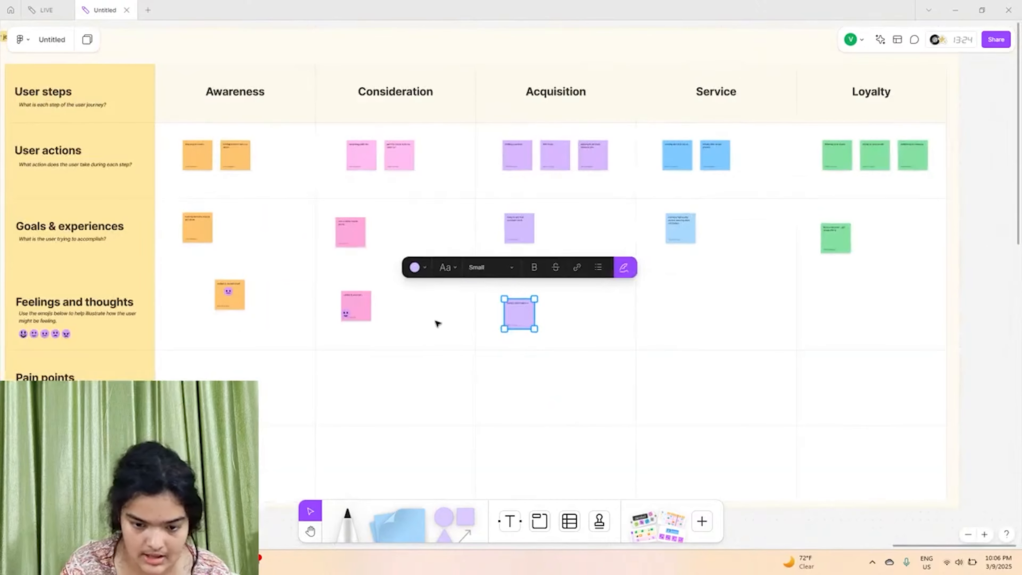
# Duplicate the frowning emoji from the Feelings and thoughts set onto the edge of the purple "nervous about rejection" note under Acquisition
pyautogui.click(689, 220)
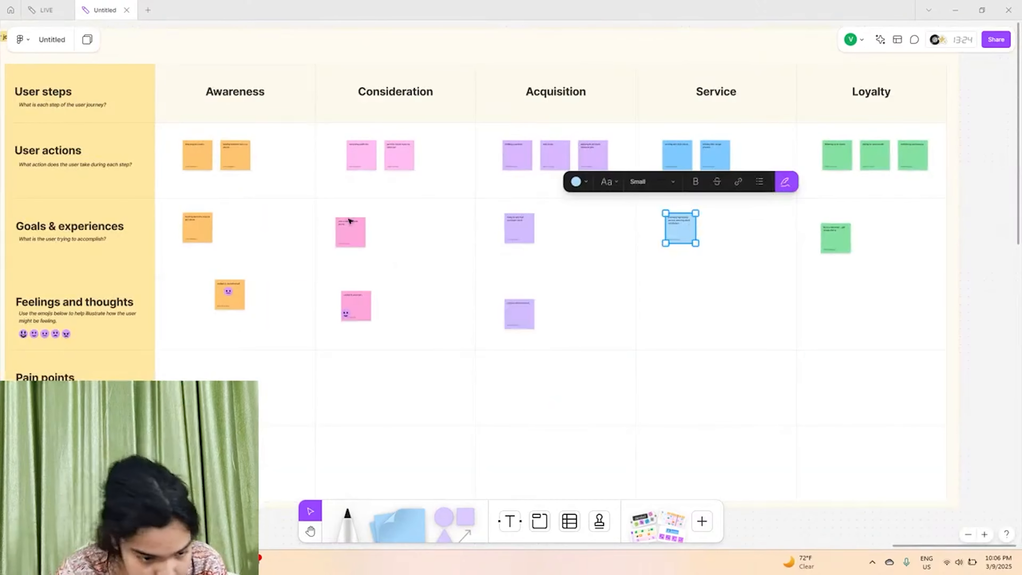
pyautogui.click(65, 333)
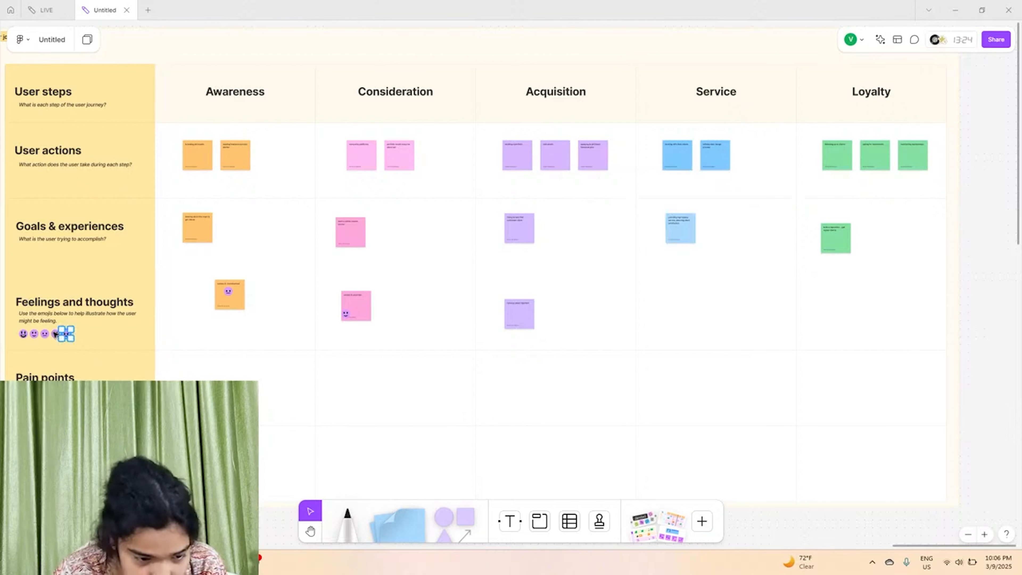
pyautogui.click(55, 334)
pyautogui.hscroll(-1, 55, 334)
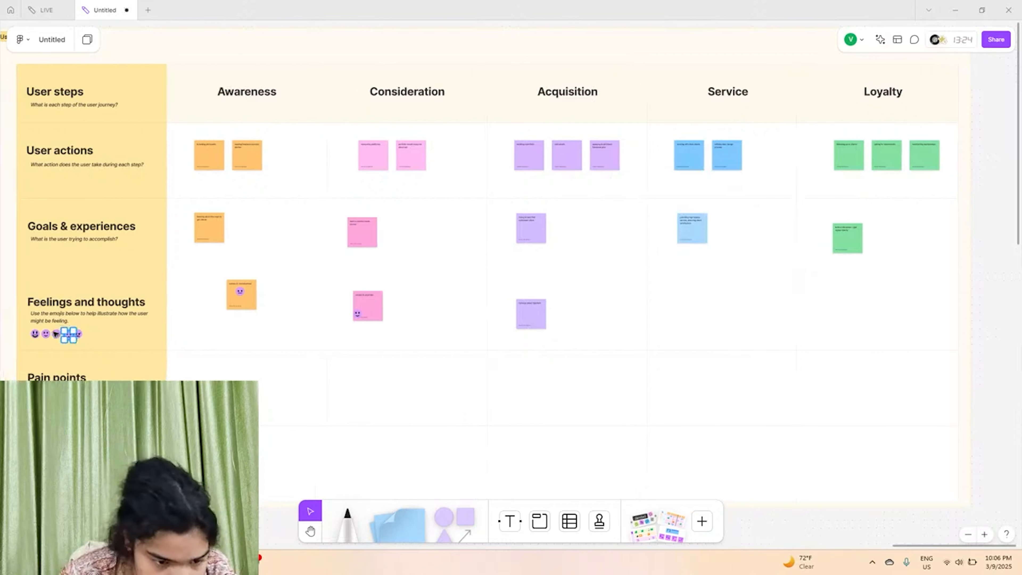
pyautogui.click(57, 334)
pyautogui.moveTo(72, 339); pyautogui.dragTo(512, 315)
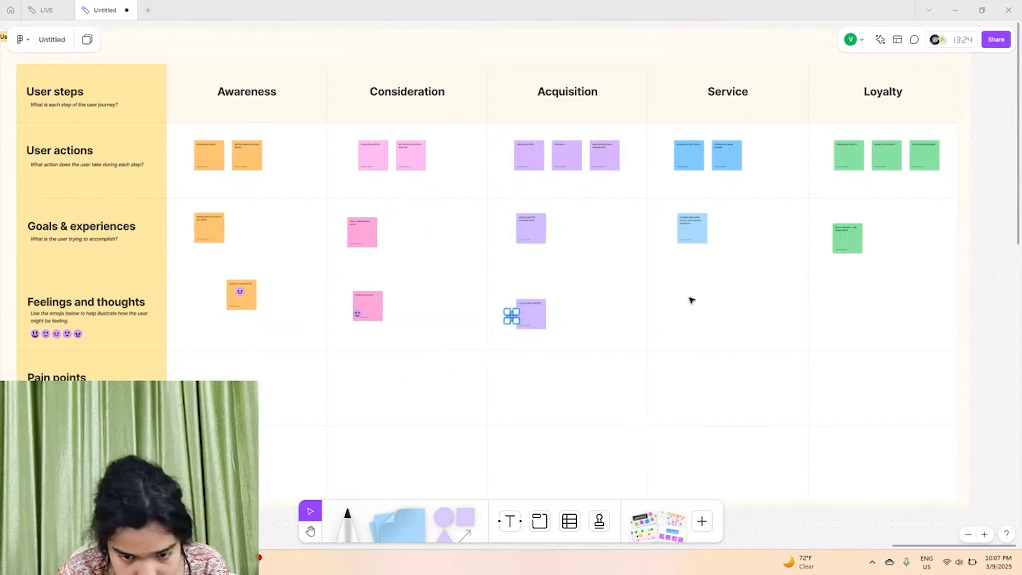
# Duplicate the blue "providing high quality service, ensuring client satisfaction" note into the Feelings and thoughts row under Service
pyautogui.click(692, 229)
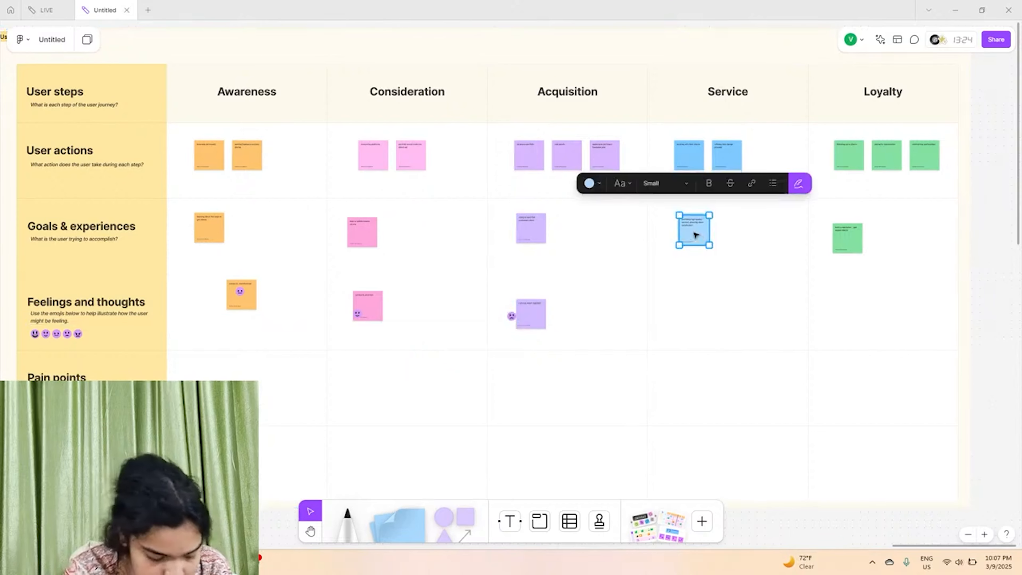
pyautogui.hscroll(5, 696, 235)
pyautogui.scroll(5, 695, 235)
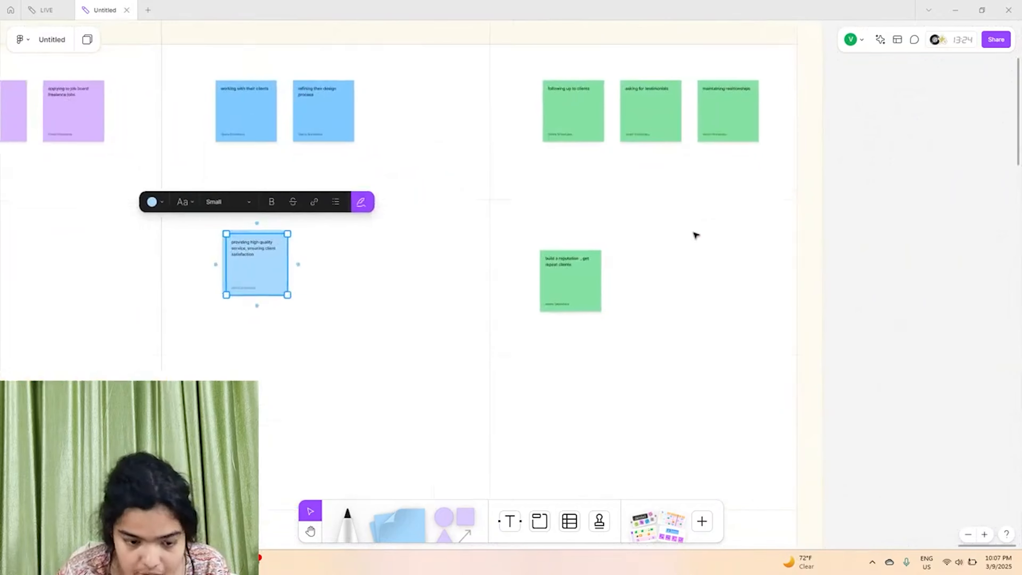
pyautogui.moveTo(264, 263); pyautogui.dragTo(274, 434)
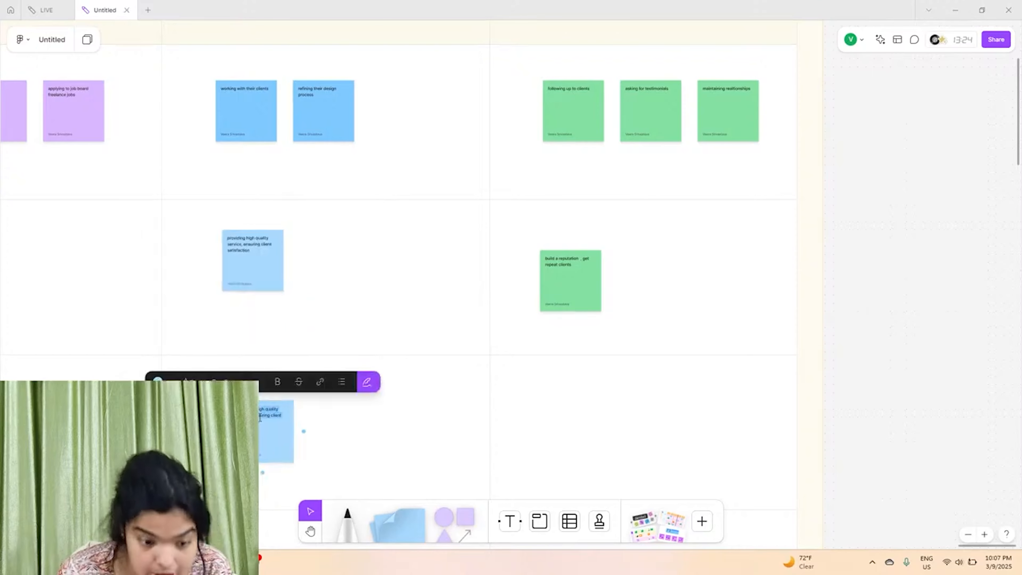
# Replace the text of the blue Feelings and thoughts note under Service with "confident but also cautious"
pyautogui.press('Return')
pyautogui.write('cob')
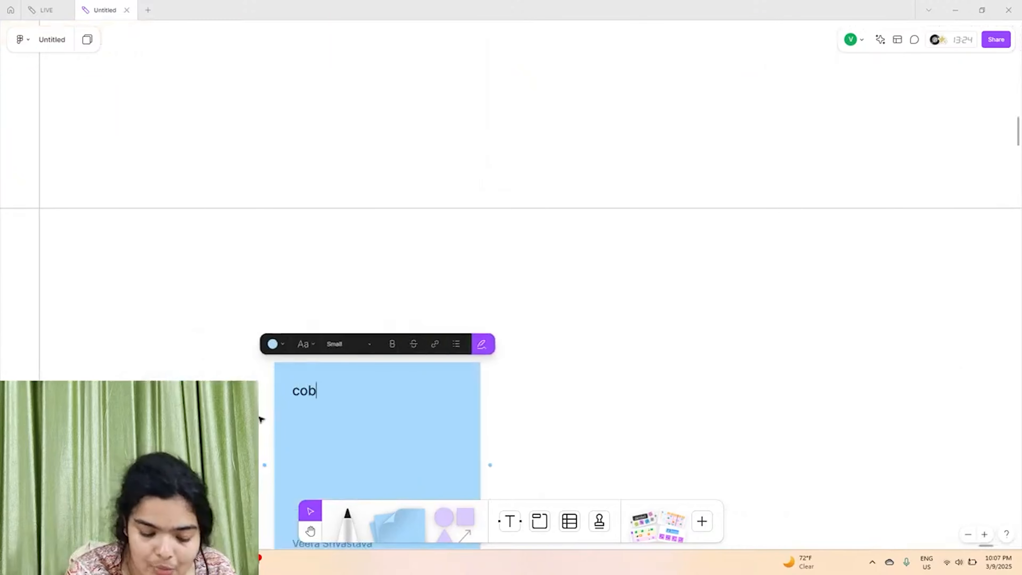
pyautogui.press('BackSpace')
pyautogui.write('nfie')
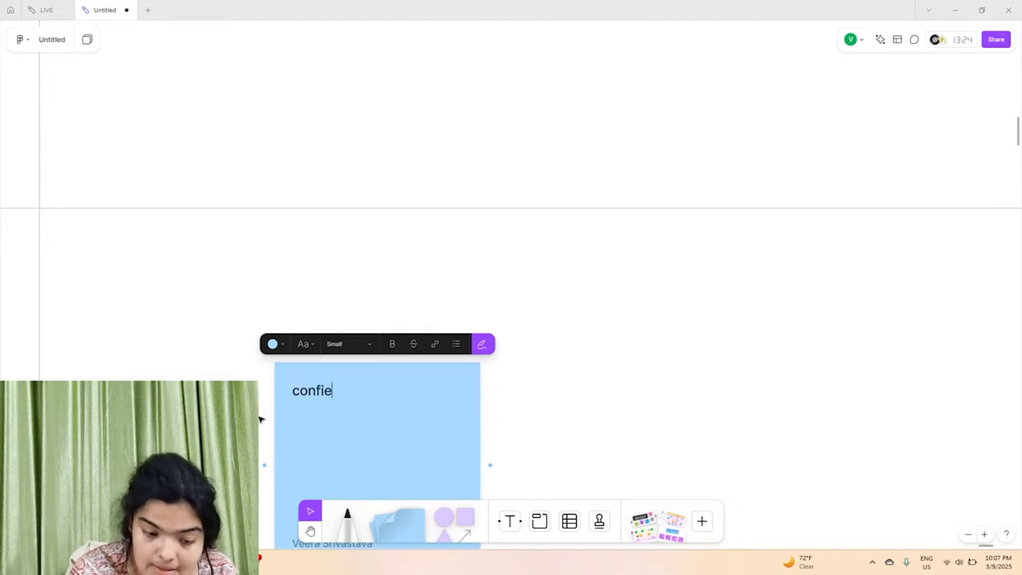
pyautogui.press('BackSpace')
pyautogui.write('den')
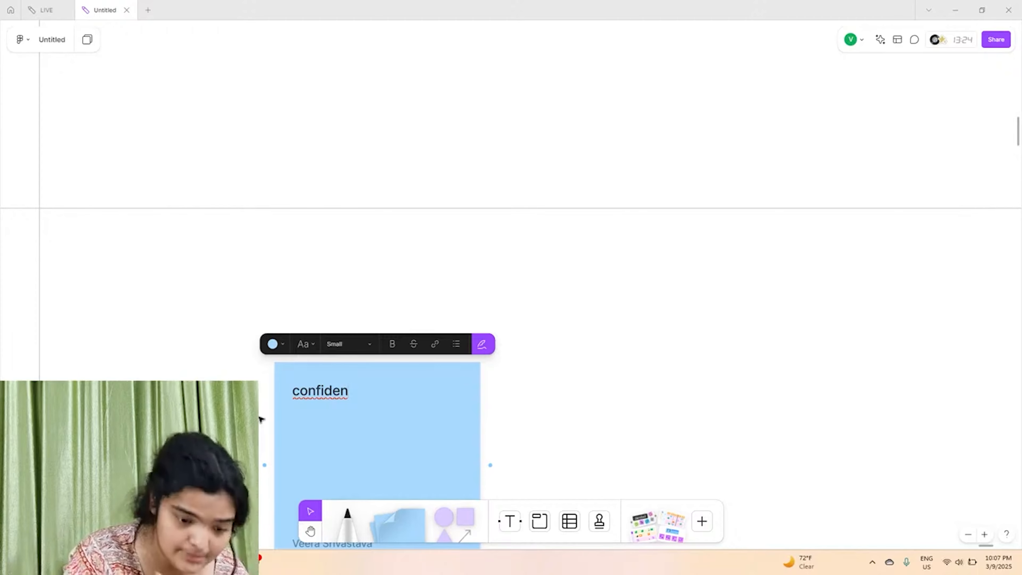
pyautogui.write('ent a')
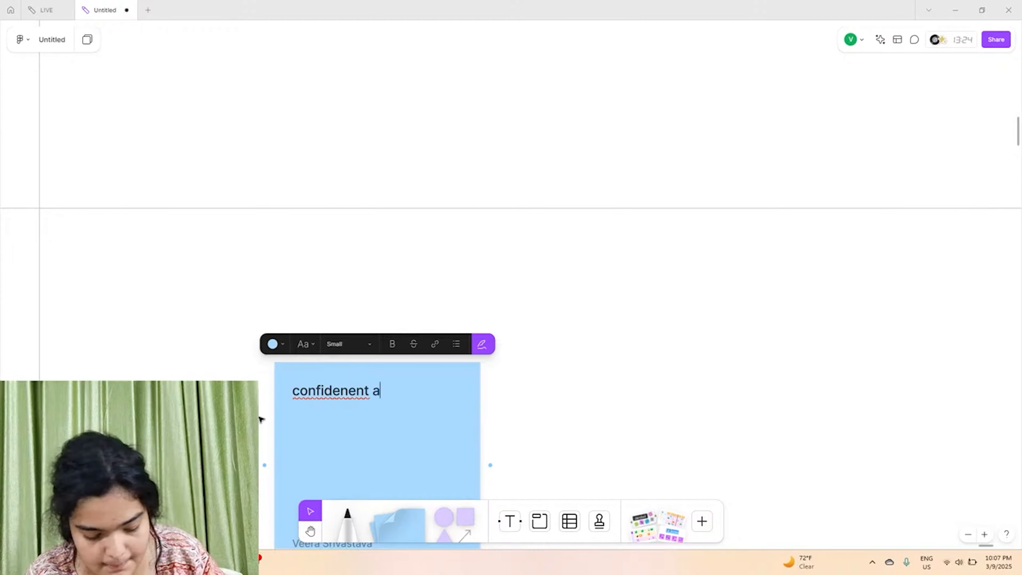
pyautogui.press('BackSpace')
pyautogui.write('but also')
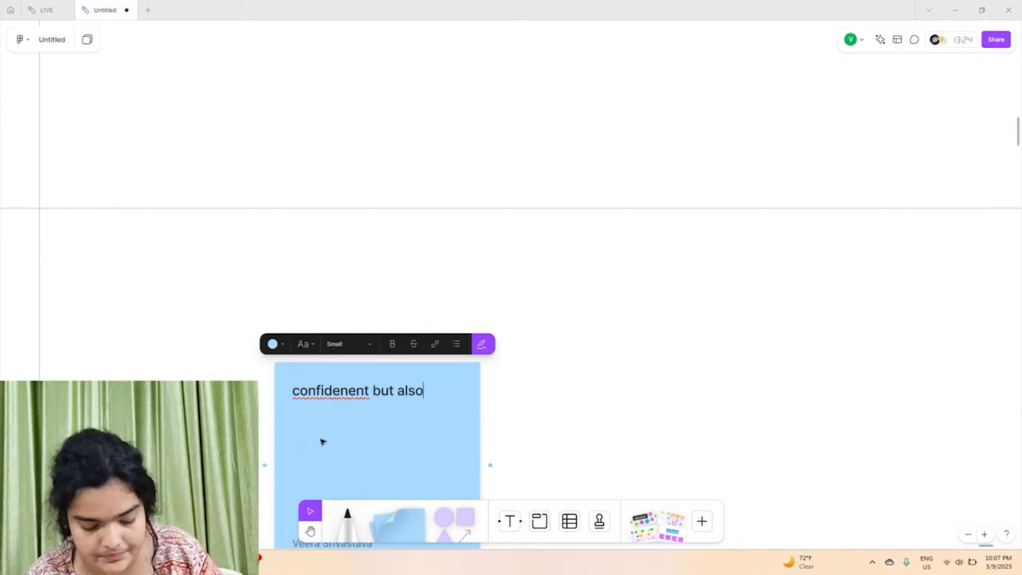
pyautogui.write(' cautino')
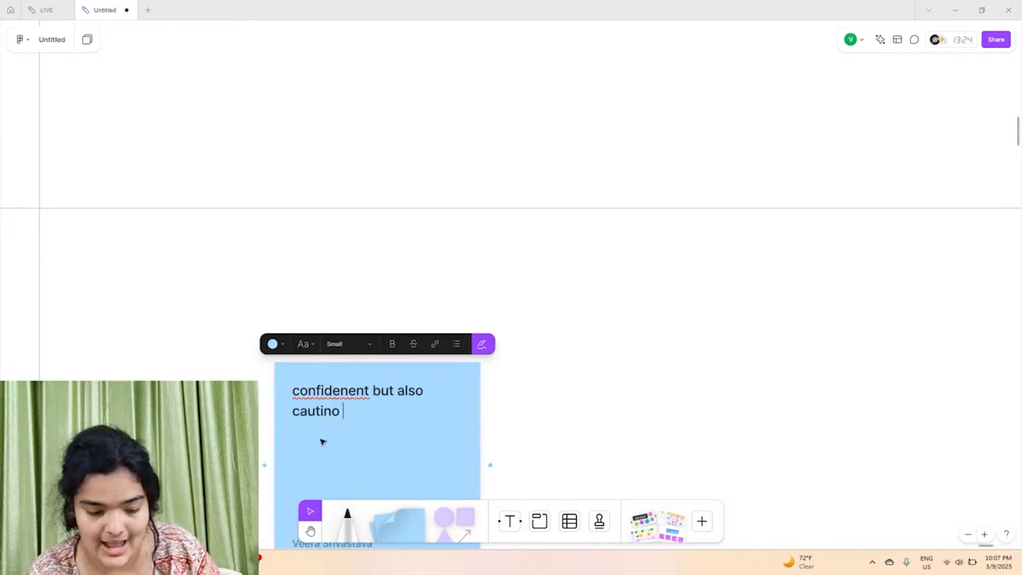
pyautogui.press('BackSpace')
pyautogui.press('BackSpace')
pyautogui.write('us')
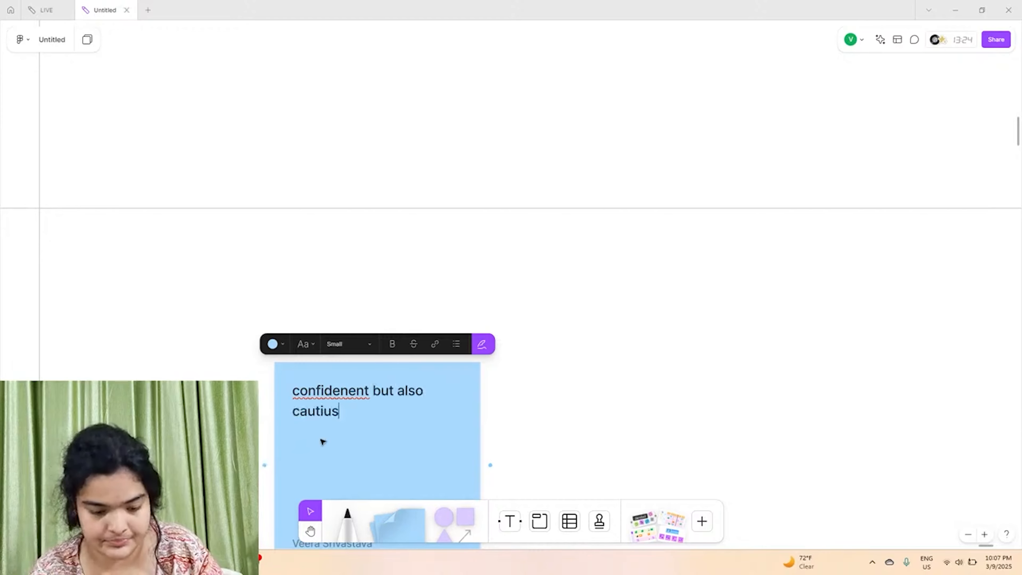
pyautogui.press('BackSpace')
pyautogui.press('BackSpace')
pyautogui.press('BackSpace')
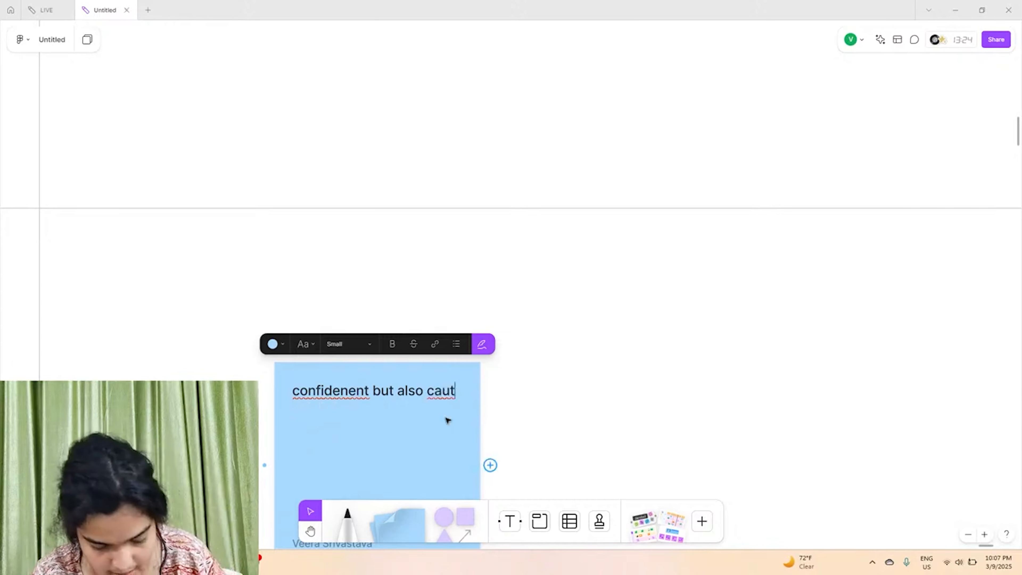
pyautogui.write('ious')
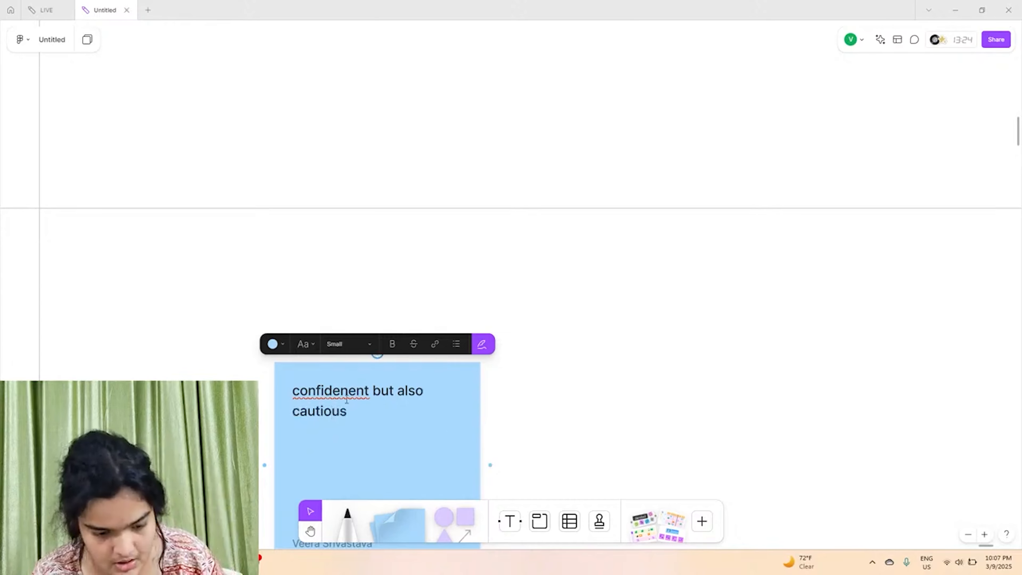
pyautogui.click(341, 391)
pyautogui.press('Delete')
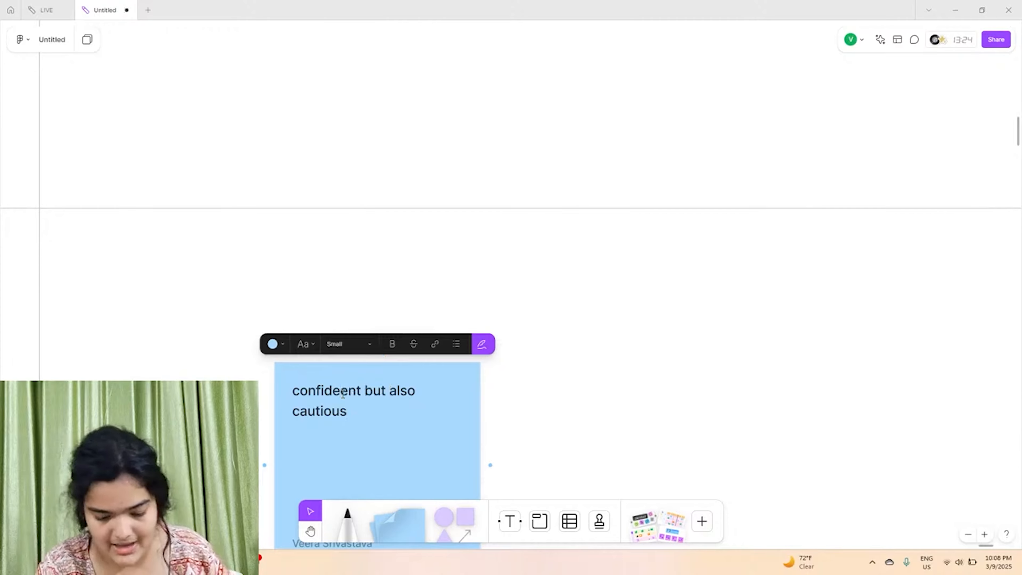
pyautogui.press('BackSpace')
# Duplicate the green "build a reputation, get repeat clients" note into the Feelings and thoughts row under Loyalty
pyautogui.scroll(-5, 342, 393)
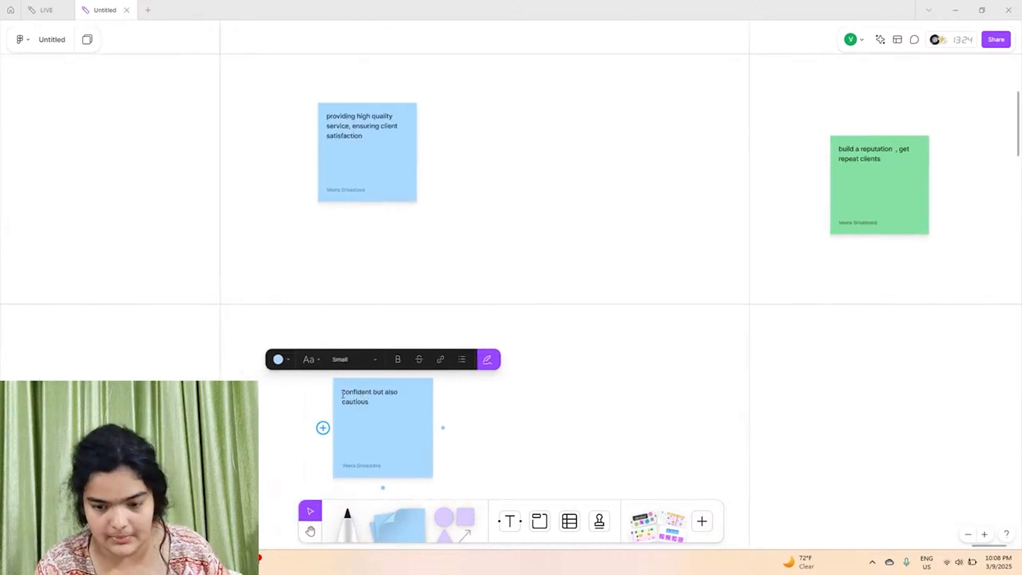
pyautogui.hscroll(3, 342, 395)
pyautogui.scroll(-5, 341, 395)
pyautogui.hscroll(-3, 343, 395)
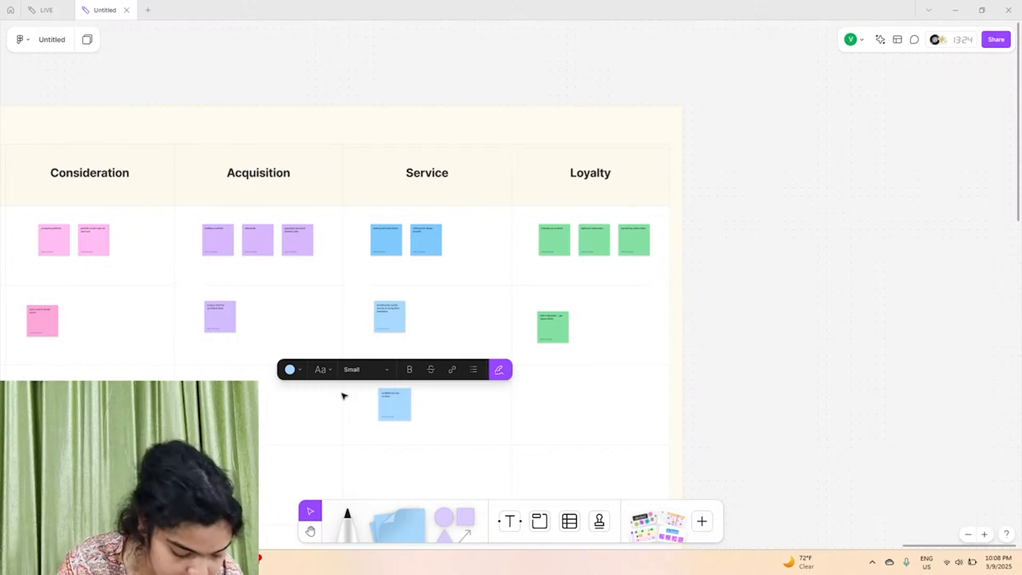
pyautogui.hscroll(1, 342, 395)
pyautogui.click(538, 342)
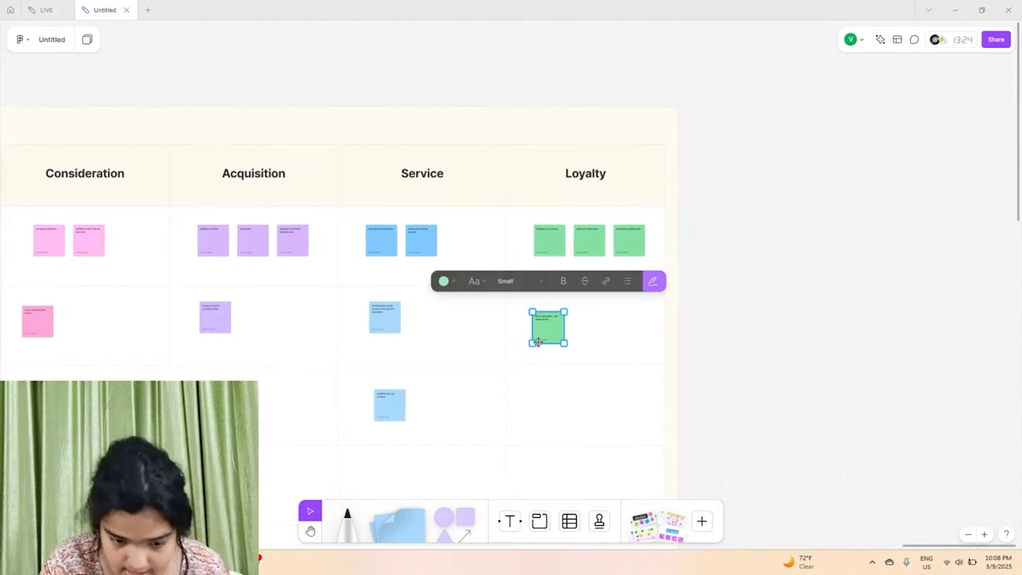
pyautogui.moveTo(538, 342); pyautogui.dragTo(554, 412)
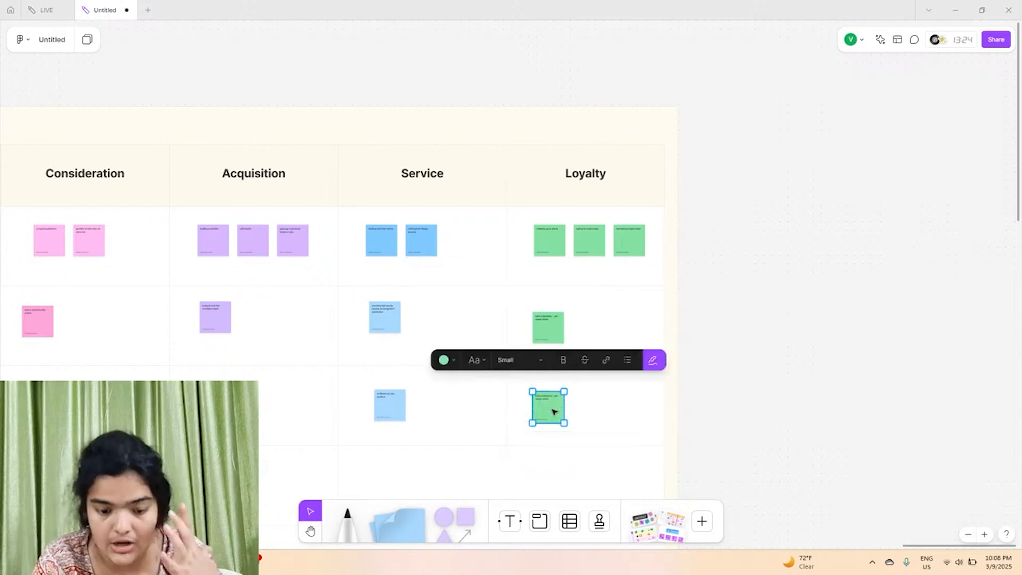
# Replace the text of the green Feelings and thoughts note under Loyalty with "accomplished & motivated"
pyautogui.doubleClick(554, 411)
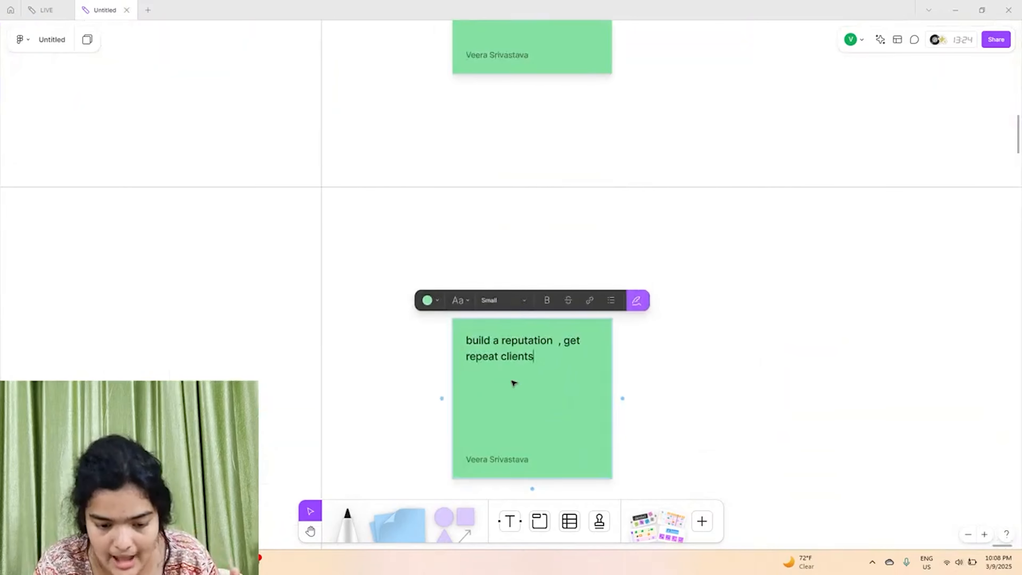
pyautogui.click(495, 355)
pyautogui.hotkey('ctrl', 'a')
pyautogui.write('acccom')
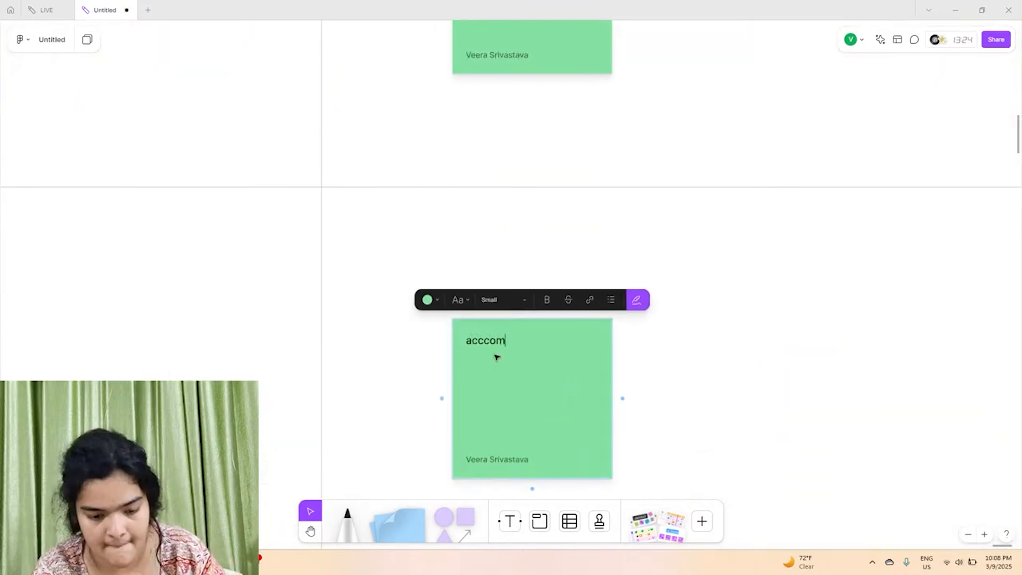
pyautogui.press('BackSpace')
pyautogui.press('BackSpace')
pyautogui.press('BackSpace')
pyautogui.write('ompli')
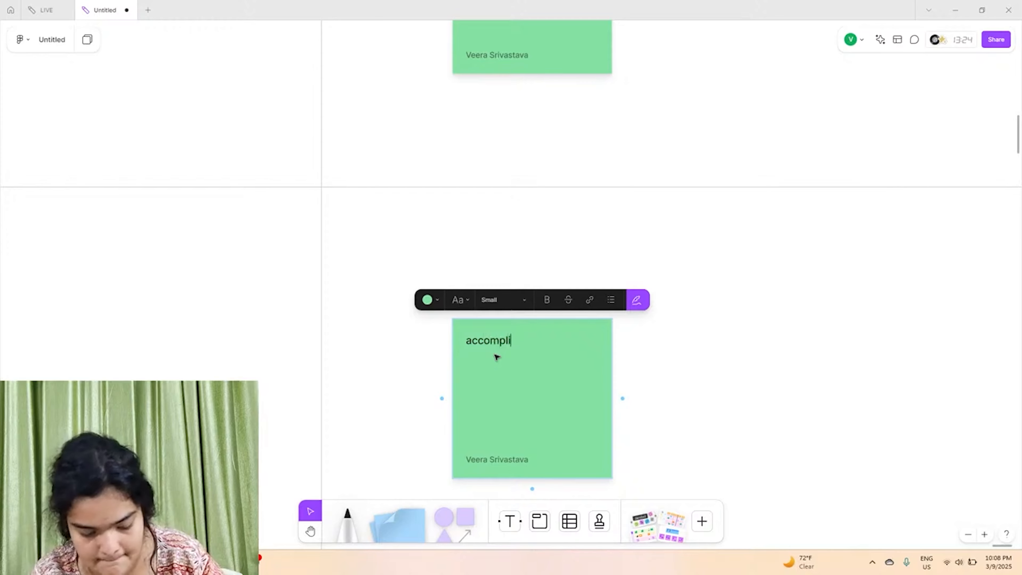
pyautogui.write('shed')
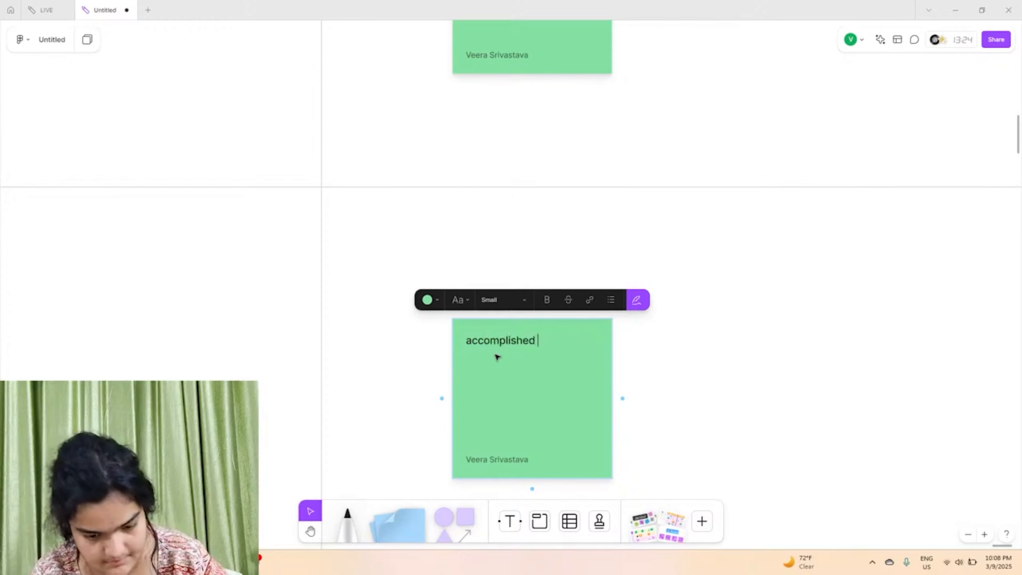
pyautogui.write(' & motivat')
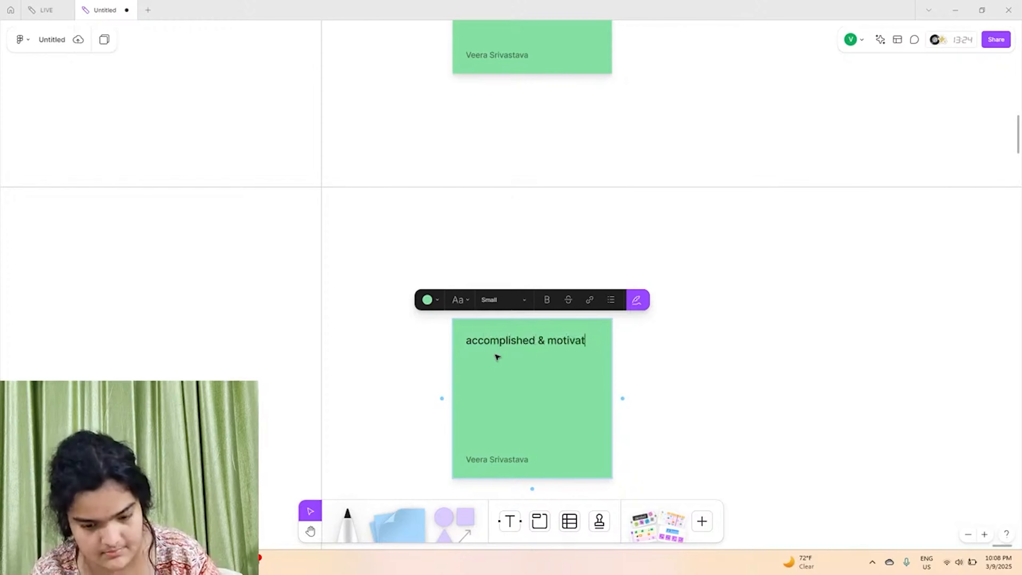
pyautogui.write('ed')
# Duplicate the slightly smiling emoji onto the edge of the blue "confident but also cautious" note under Service
pyautogui.scroll(-5, 498, 357)
pyautogui.hscroll(-5, 497, 357)
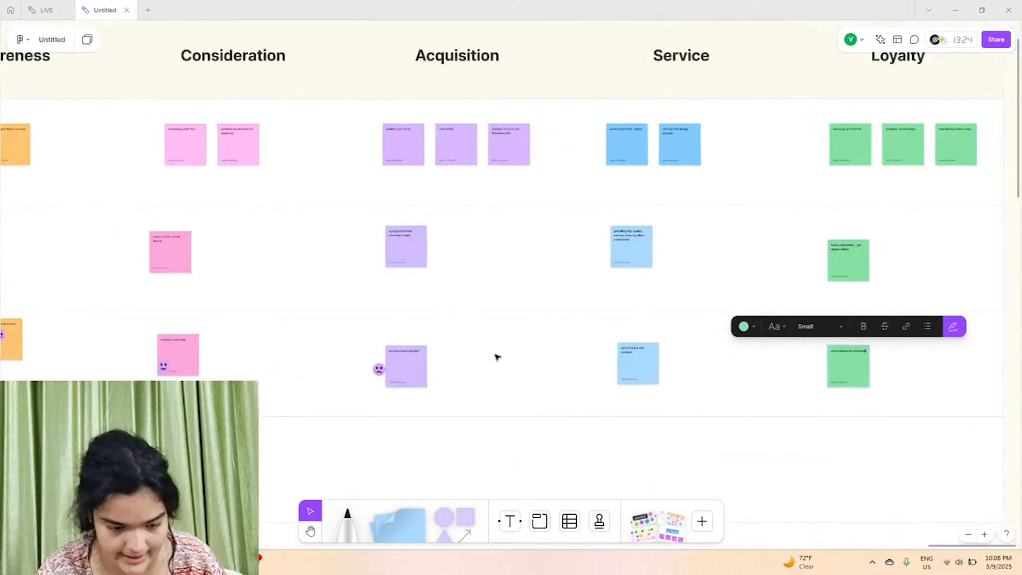
pyautogui.hscroll(-5, 497, 357)
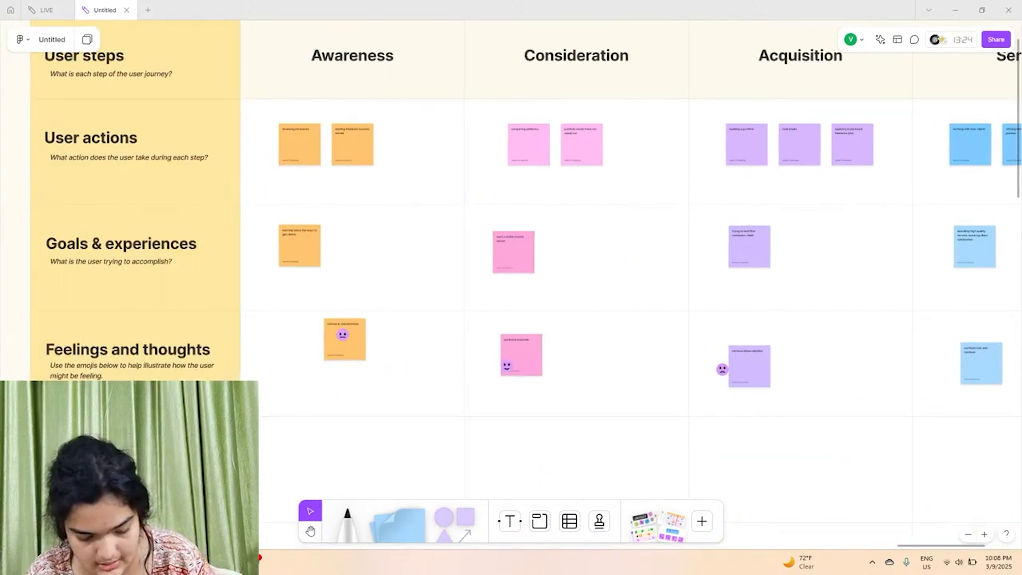
pyautogui.moveTo(943, 445); pyautogui.dragTo(959, 362)
pyautogui.press('Escape')
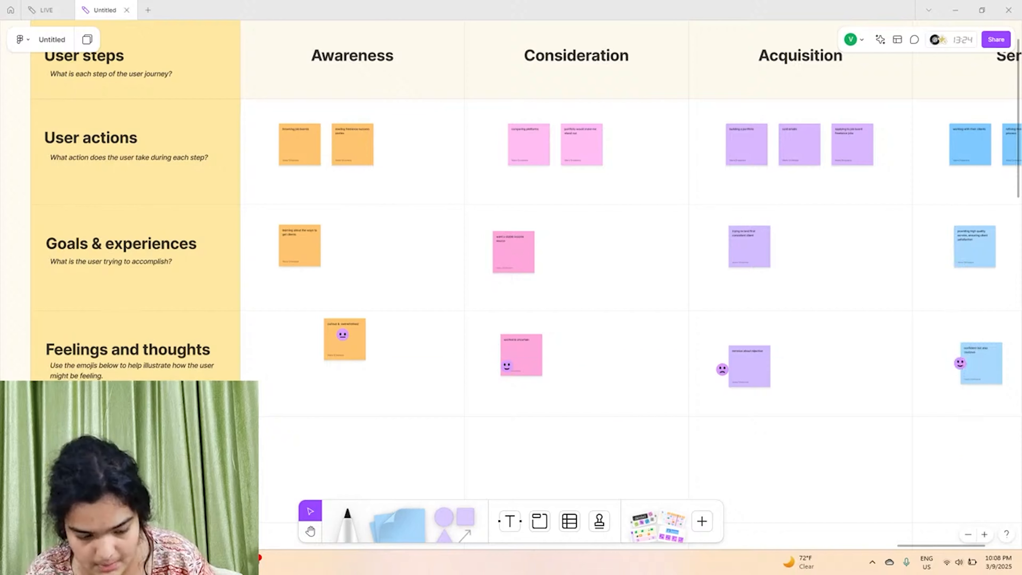
# Duplicate the grinning emoji onto the edge of the green "accomplished & motivated" note under Loyalty
pyautogui.hscroll(12, 413, 440)
pyautogui.moveTo(161, 406); pyautogui.dragTo(661, 366)
pyautogui.hscroll(-16, 591, 365)
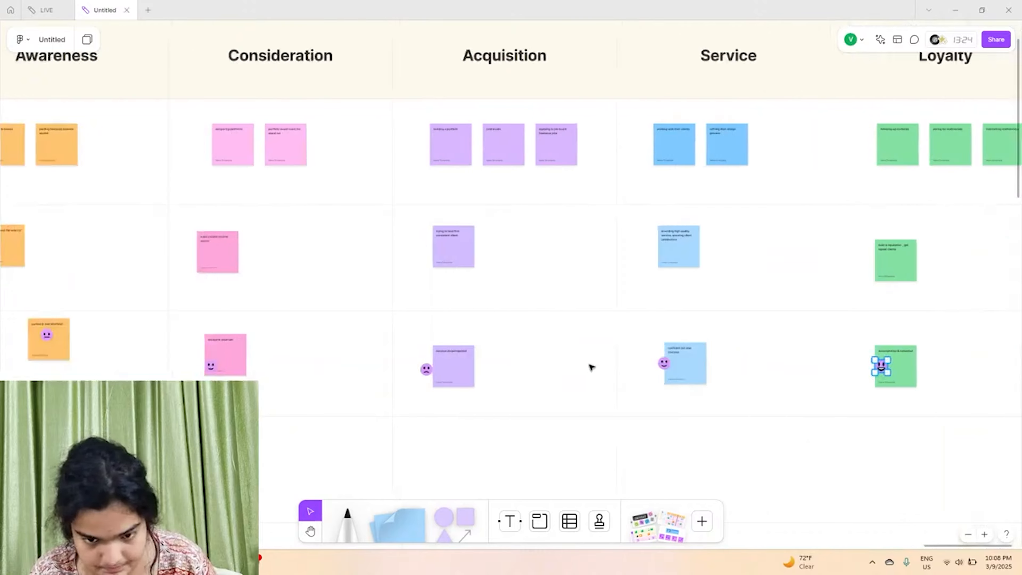
# Duplicate the orange "curious & overwhelmed" note into the Pain points row under Awareness
pyautogui.scroll(-2, 462, 384)
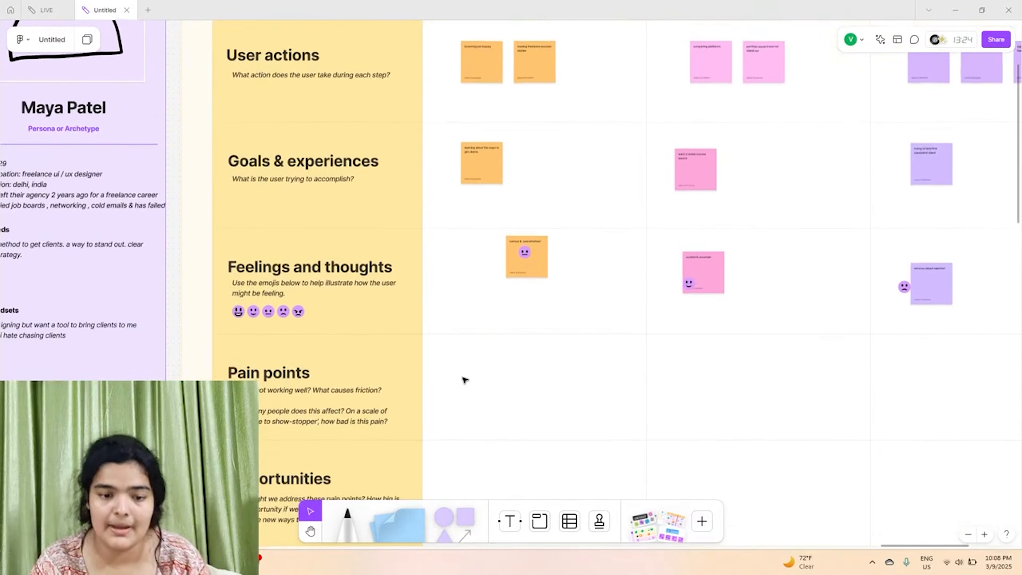
pyautogui.scroll(1, 330, 418)
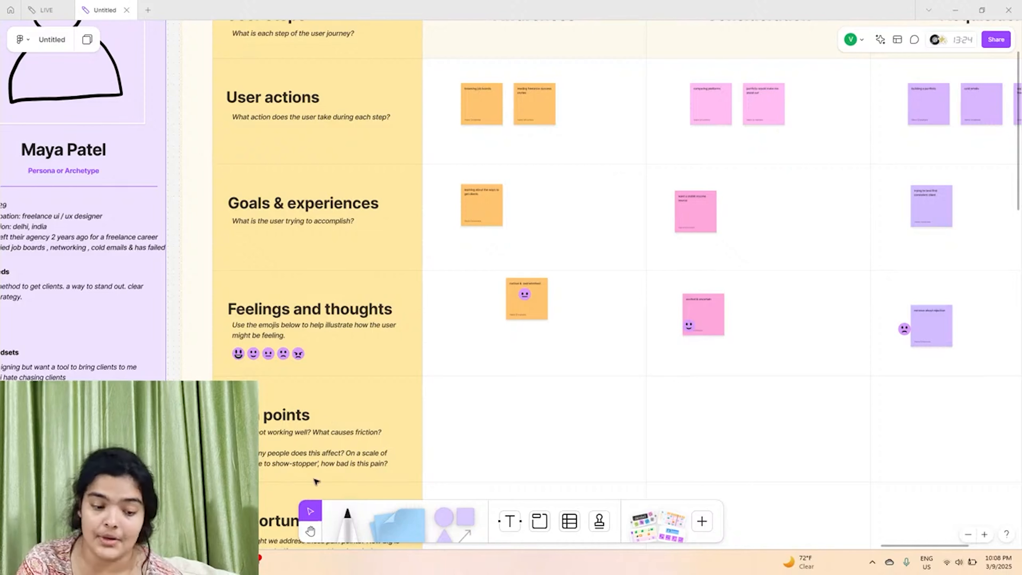
pyautogui.click(488, 413)
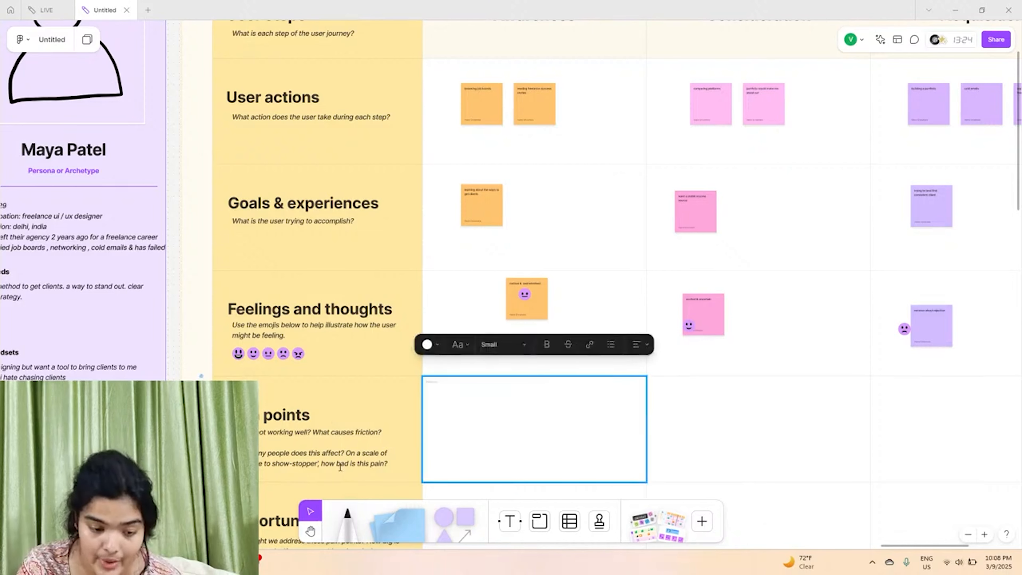
pyautogui.scroll(5, 465, 428)
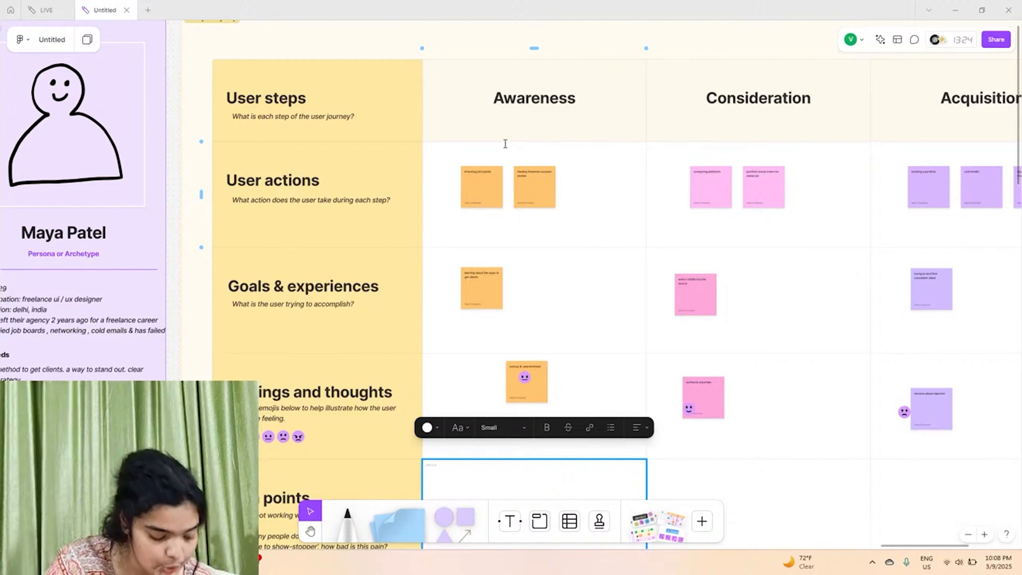
pyautogui.scroll(-2, 357, 304)
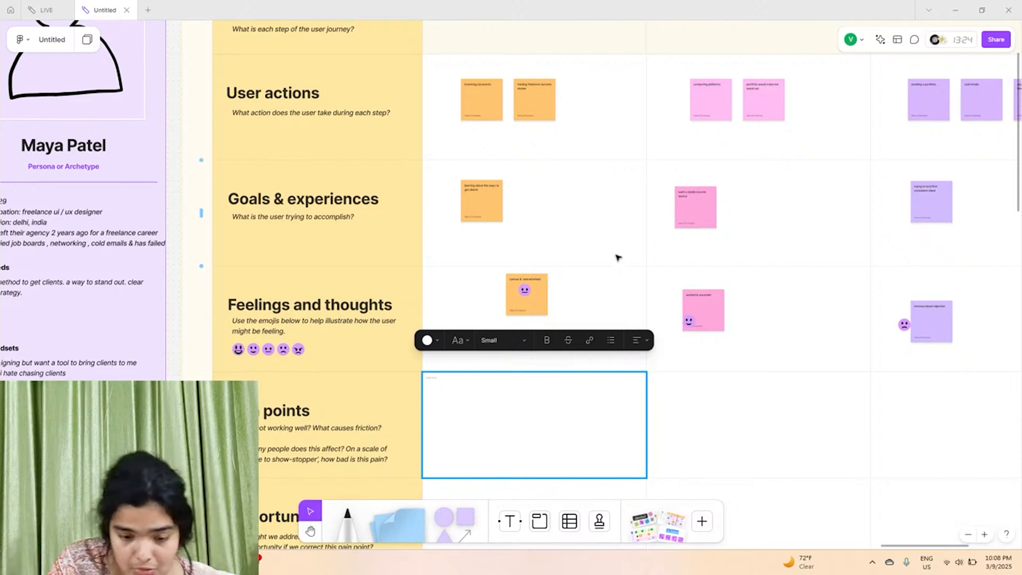
pyautogui.click(552, 296)
pyautogui.click(536, 301)
pyautogui.hotkey('ctrl', 'c')
pyautogui.hotkey('ctrl', 'v')
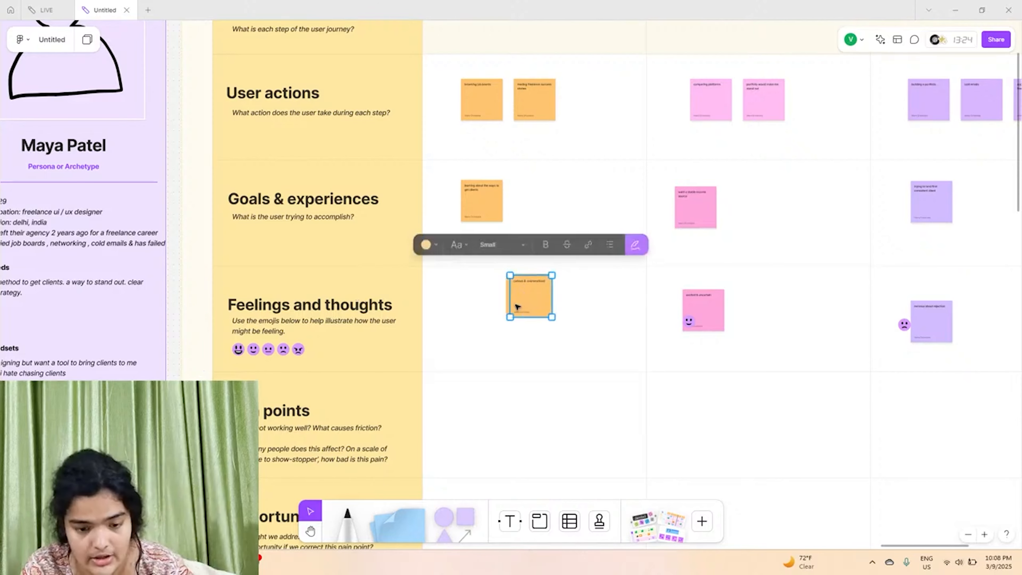
pyautogui.moveTo(517, 305); pyautogui.dragTo(495, 433)
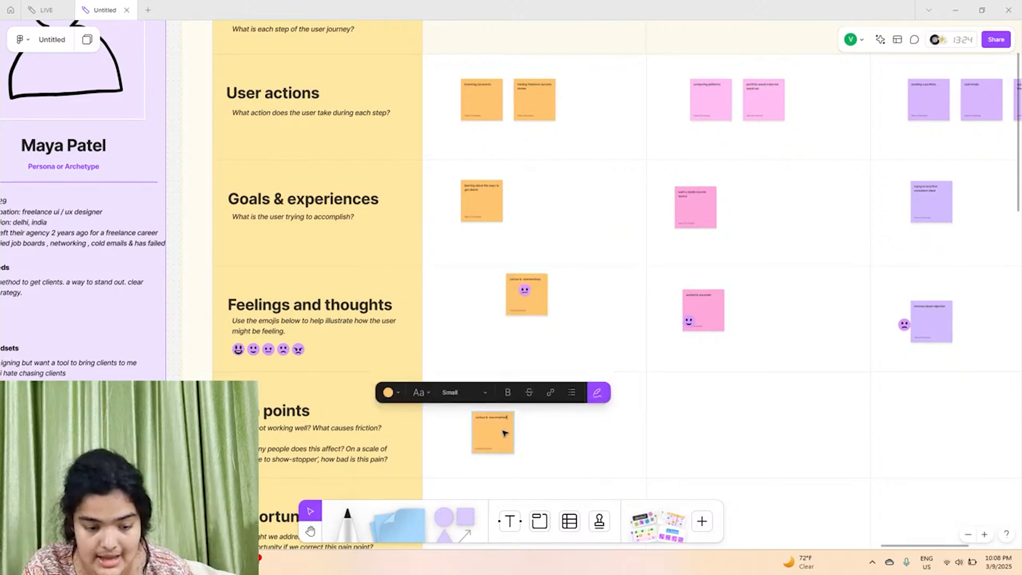
# Replace the text of the orange Pain points note under Awareness with "too many options , not knwoing where to start"
pyautogui.scroll(2, 504, 431)
pyautogui.scroll(-4, 504, 432)
pyautogui.scroll(10, 498, 304)
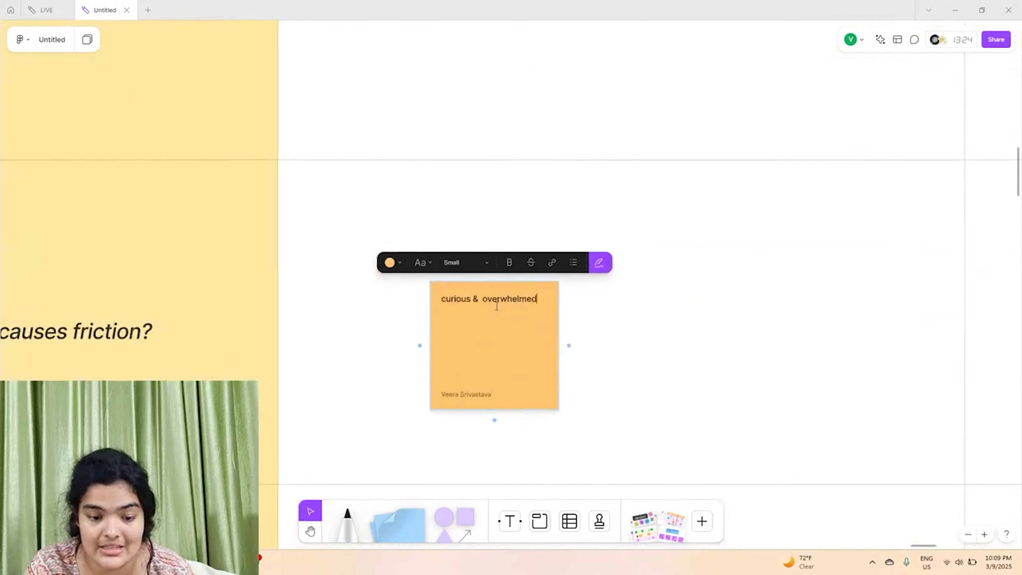
pyautogui.doubleClick(497, 304)
pyautogui.write('too ma')
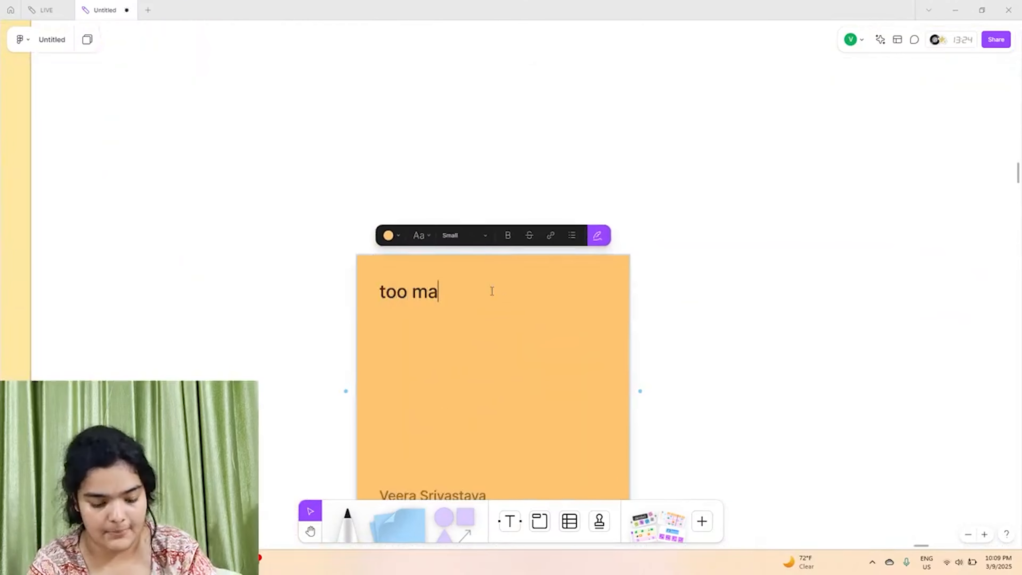
pyautogui.press('BackSpace')
pyautogui.write('any o')
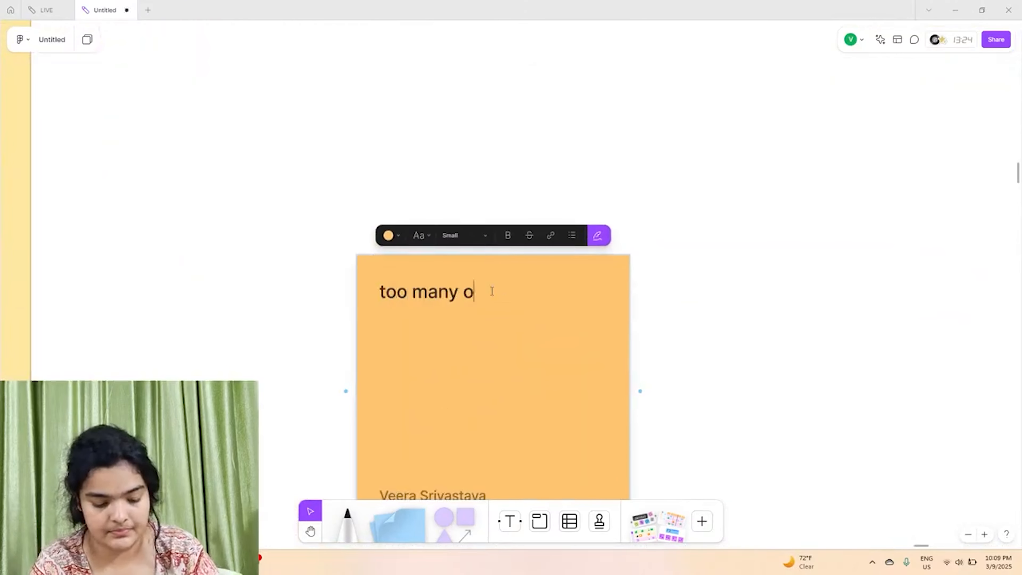
pyautogui.write('ptions , not')
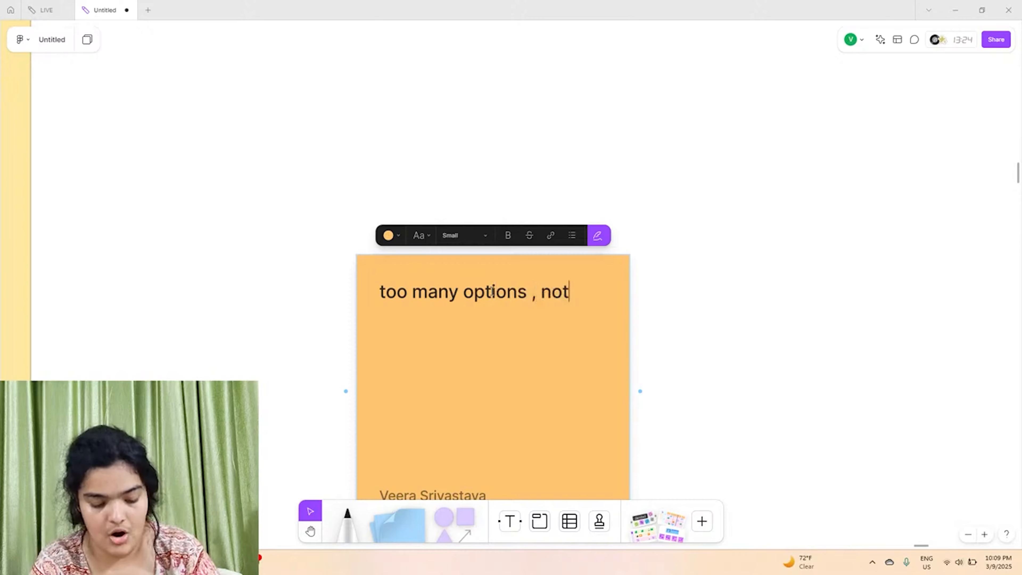
pyautogui.write(' knwoing w')
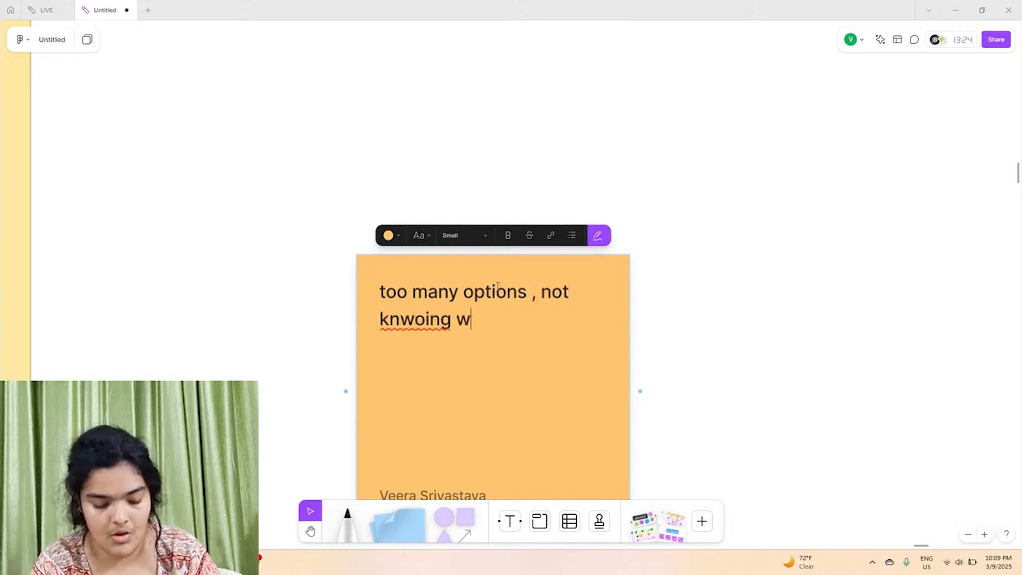
pyautogui.write('here to ')
pyautogui.write('st')
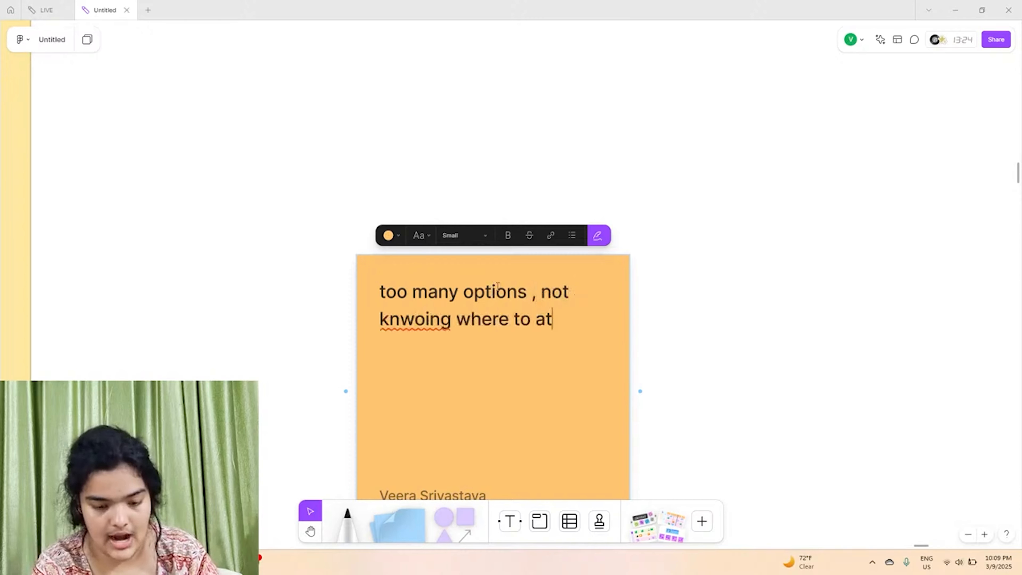
pyautogui.press('BackSpace')
pyautogui.write('tart')
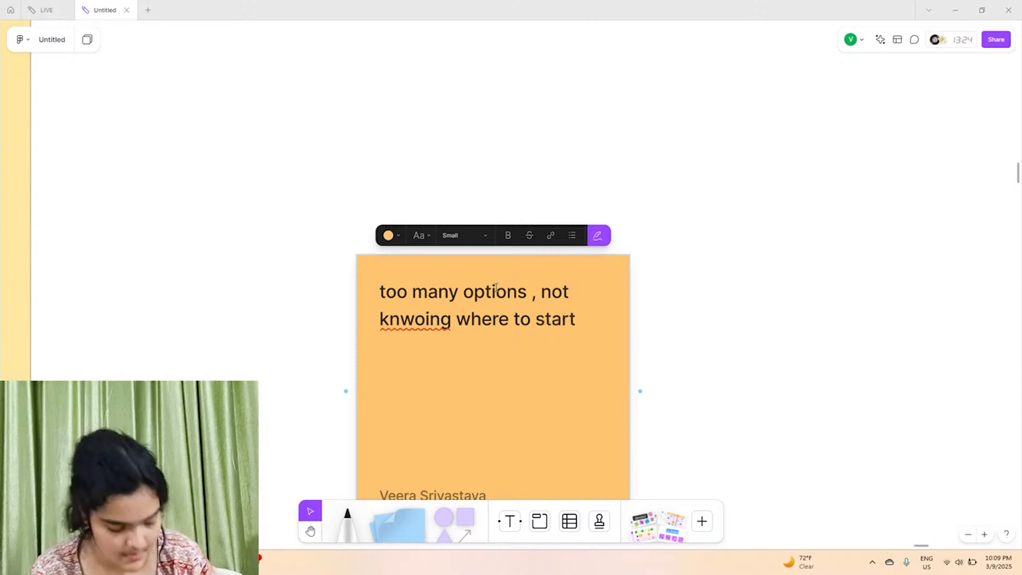
pyautogui.click(712, 281)
# Duplicate the pink "excited & uncertain" note into the Pain points row under Consideration
pyautogui.hscroll(5, 459, 281)
pyautogui.scroll(-5, 450, 287)
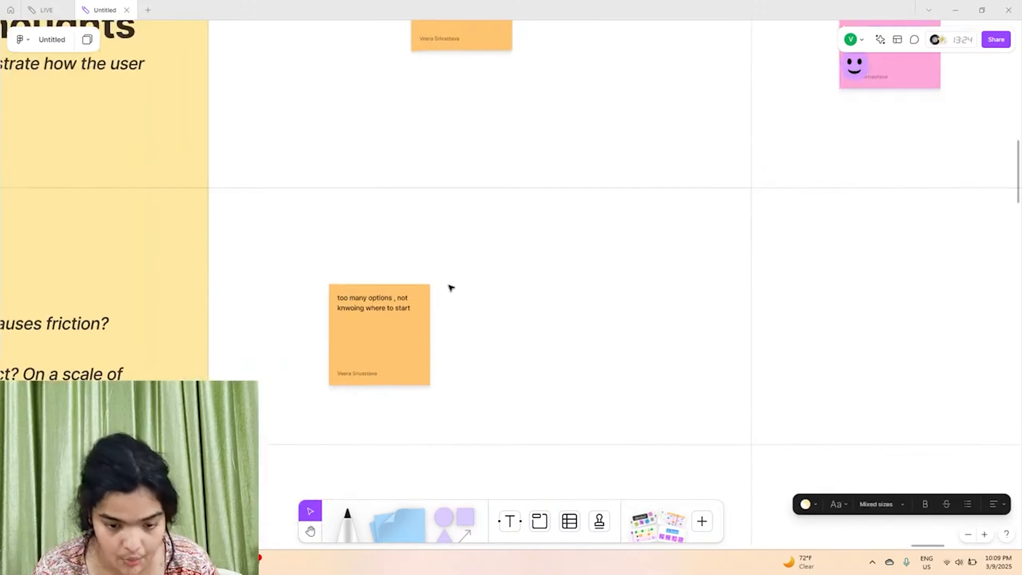
pyautogui.scroll(5, 449, 288)
pyautogui.scroll(-5, 449, 291)
pyautogui.scroll(2, 577, 102)
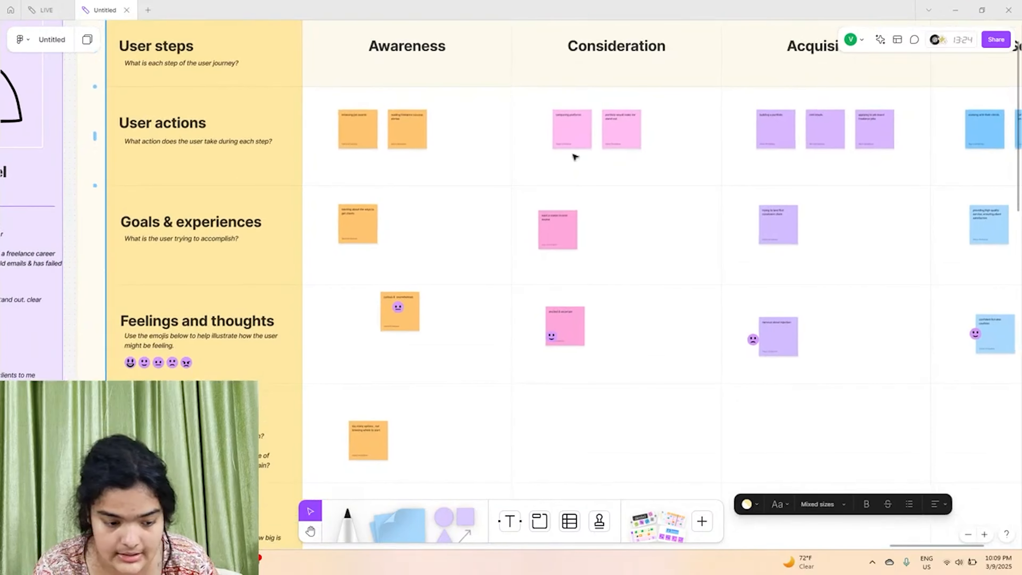
pyautogui.click(570, 332)
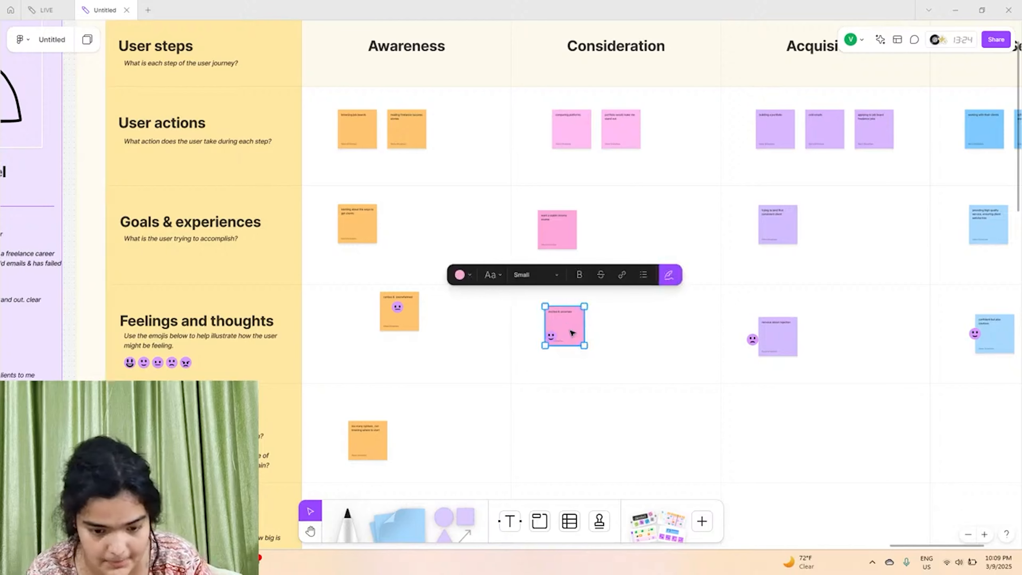
pyautogui.keyDown('alt'); pyautogui.moveTo(570, 331); pyautogui.dragTo(567, 424); pyautogui.keyUp('alt')
# Replace the text of the pink Pain points note under Consideration with "unsure about which strategy is best suited"
pyautogui.scroll(8, 567, 424)
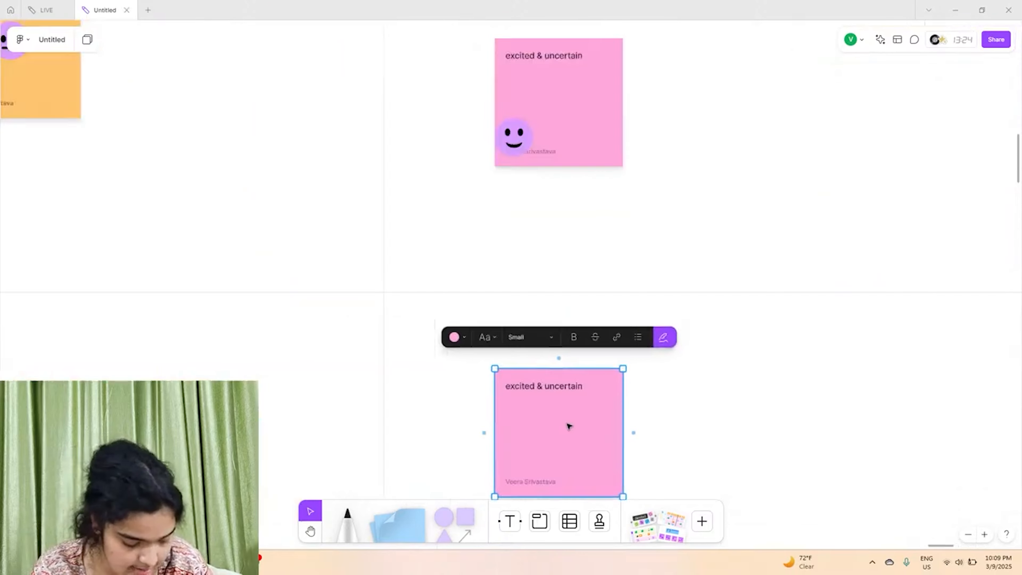
pyautogui.doubleClick(573, 418)
pyautogui.click(544, 351)
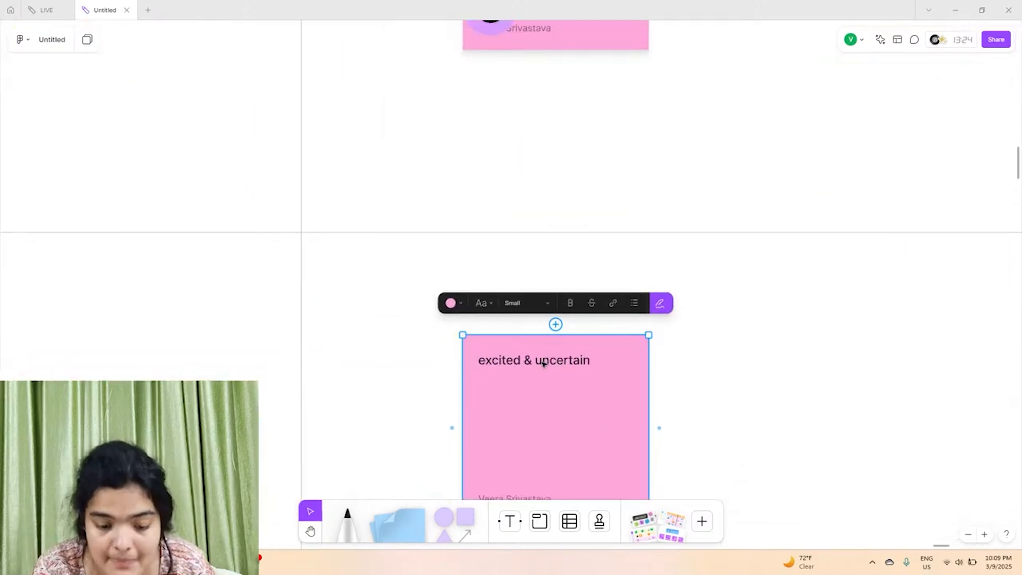
pyautogui.tripleClick(543, 362)
pyautogui.write('unsure ')
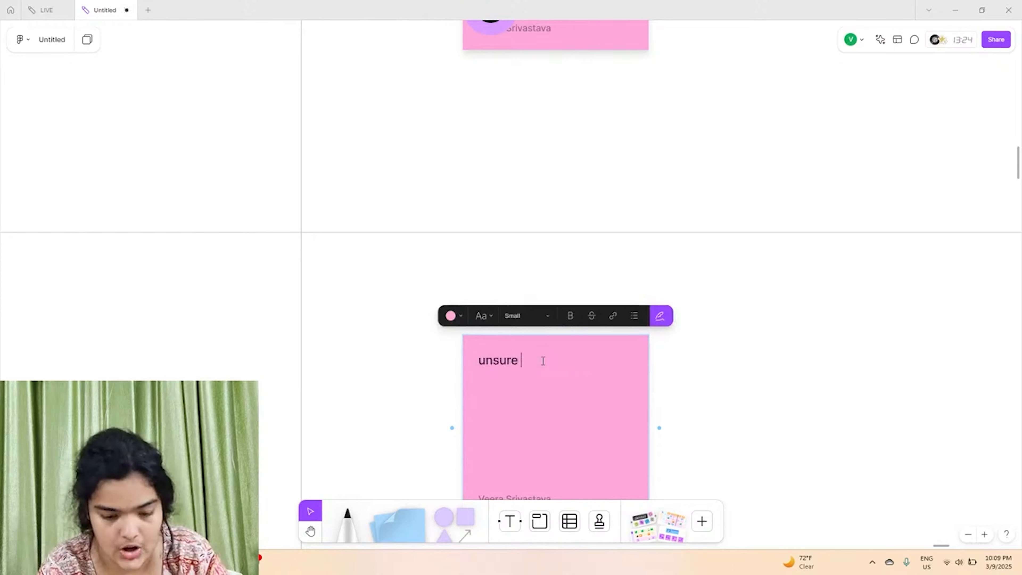
pyautogui.write('about th')
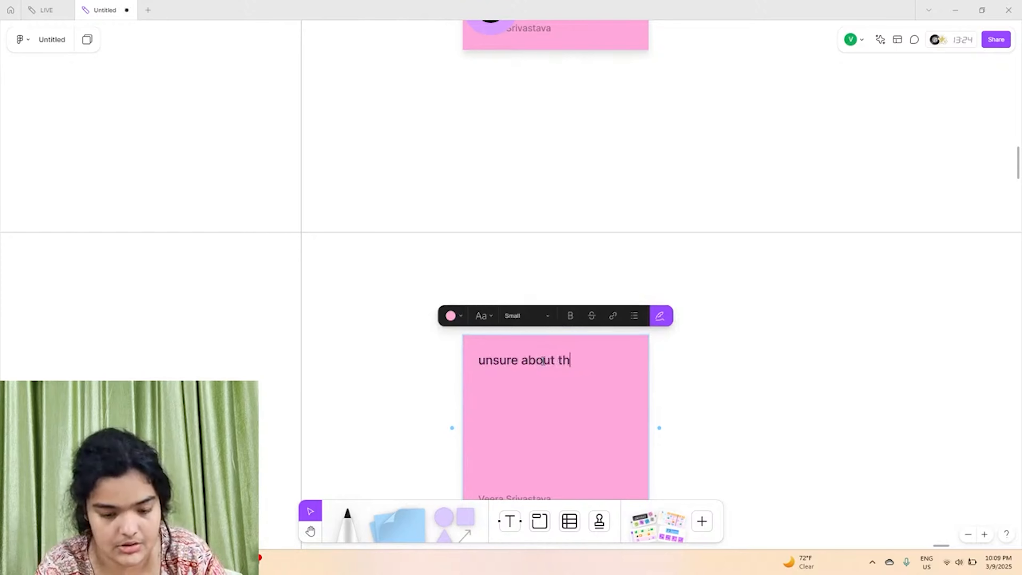
pyautogui.press('BackSpace')
pyautogui.press('BackSpace')
pyautogui.write('which s')
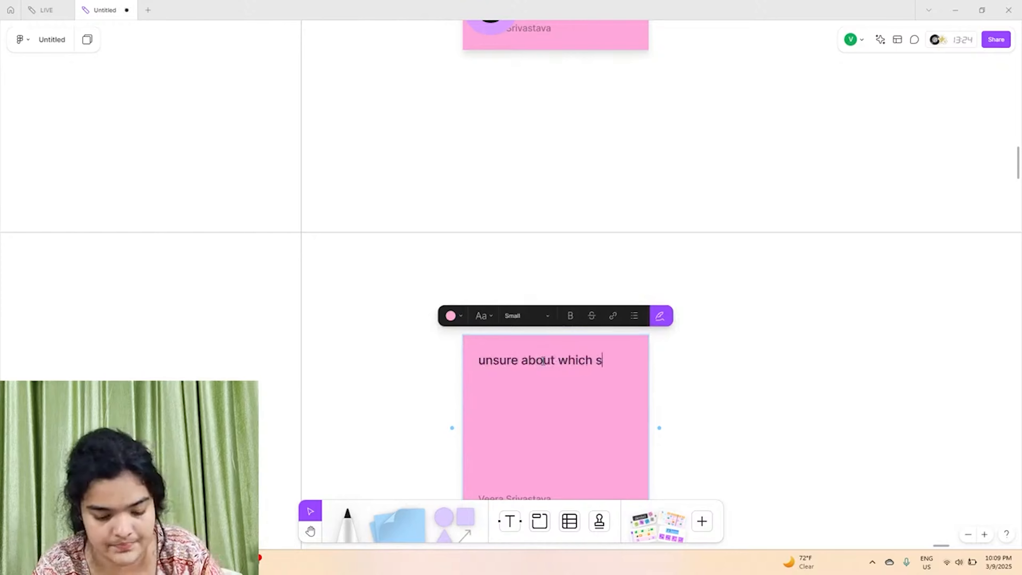
pyautogui.write('trategy is best')
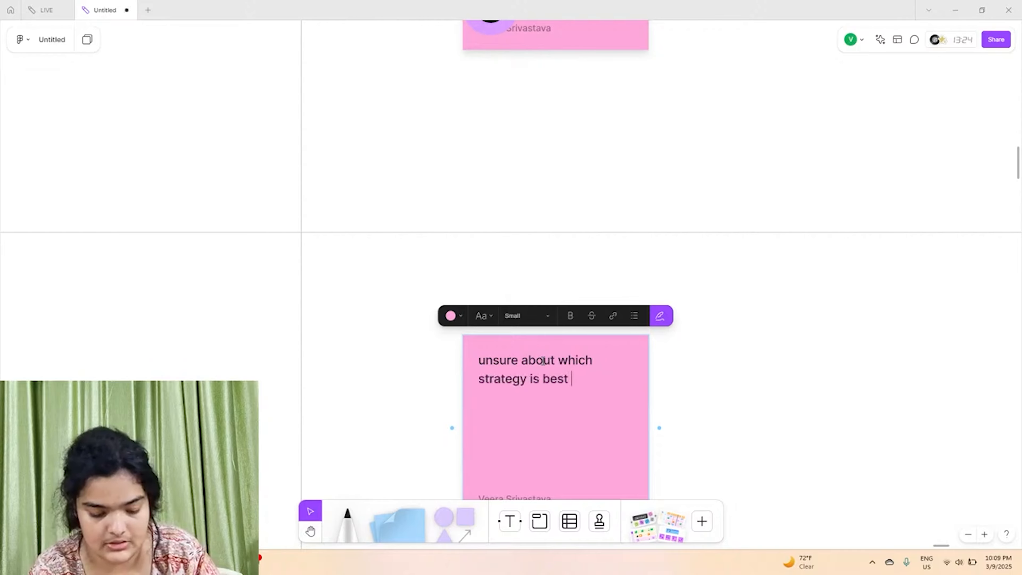
pyautogui.write(' suited')
# Duplicate the purple "nervous about rejection" note into the Pain points row under Acquisition
pyautogui.scroll(-5, 542, 360)
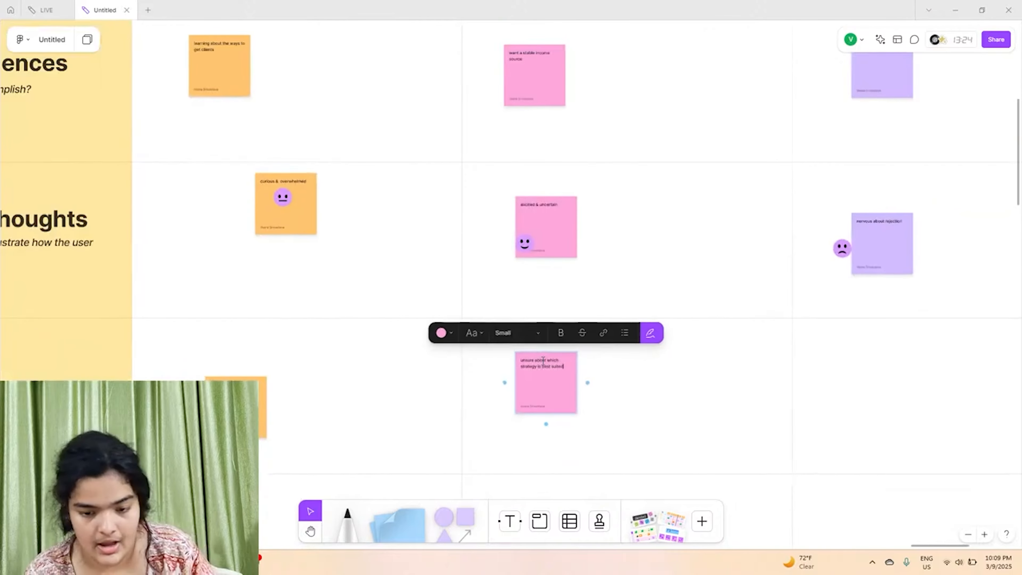
pyautogui.scroll(3, 480, 397)
pyautogui.scroll(1, 480, 396)
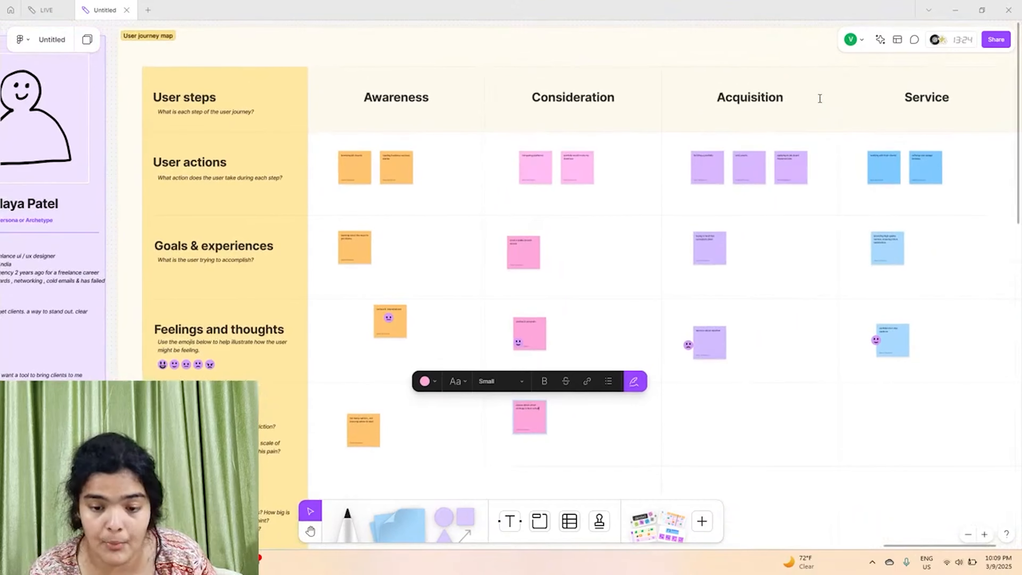
pyautogui.click(718, 356)
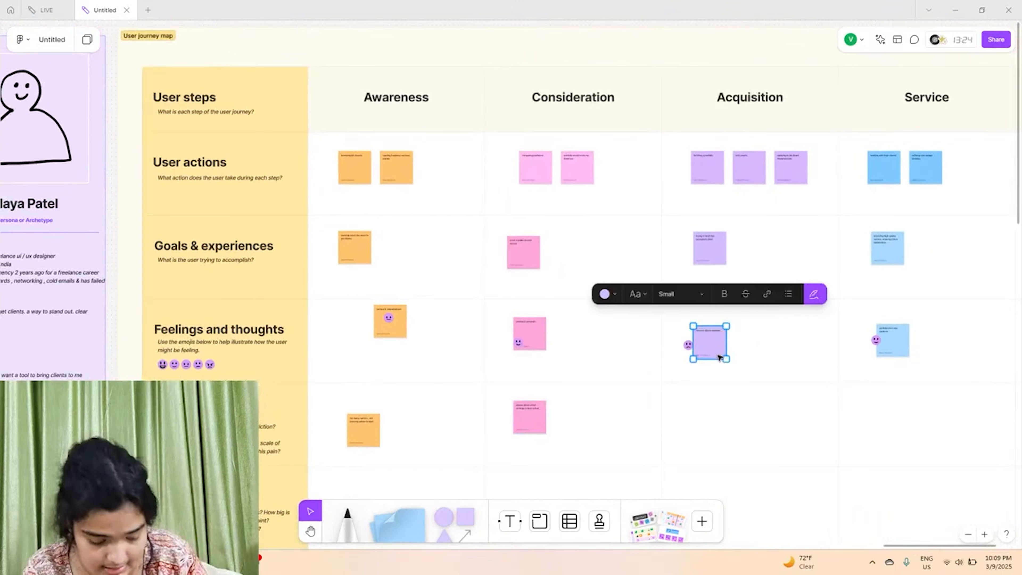
pyautogui.hotkey('ctrl', 'v')
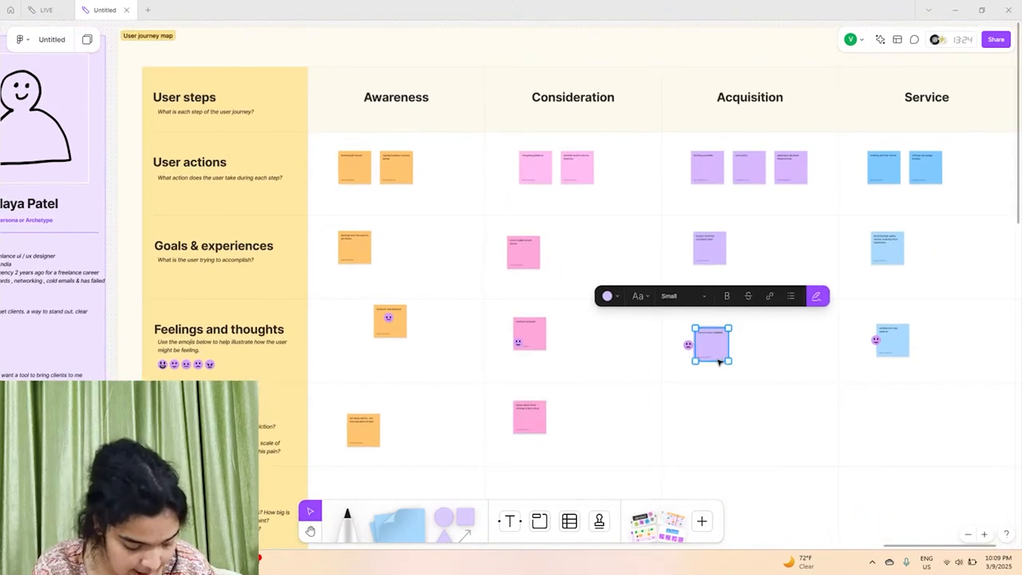
pyautogui.moveTo(718, 354); pyautogui.dragTo(722, 430)
# Replace the text of the purple Pain points note under Acquisition with "low response rates, pricing frustrations"
pyautogui.scroll(5, 718, 425)
pyautogui.doubleClick(707, 382)
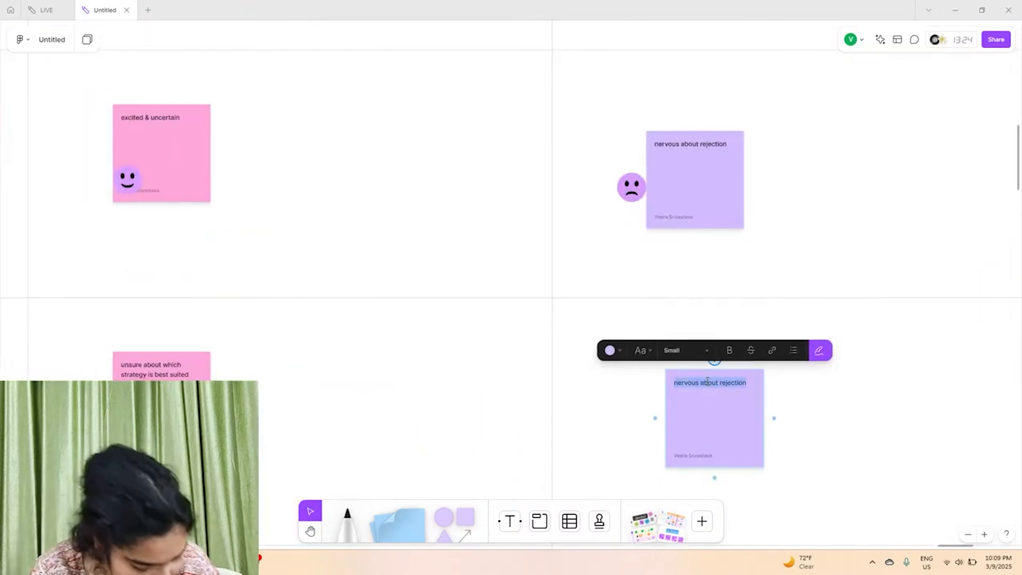
pyautogui.press('BackSpace')
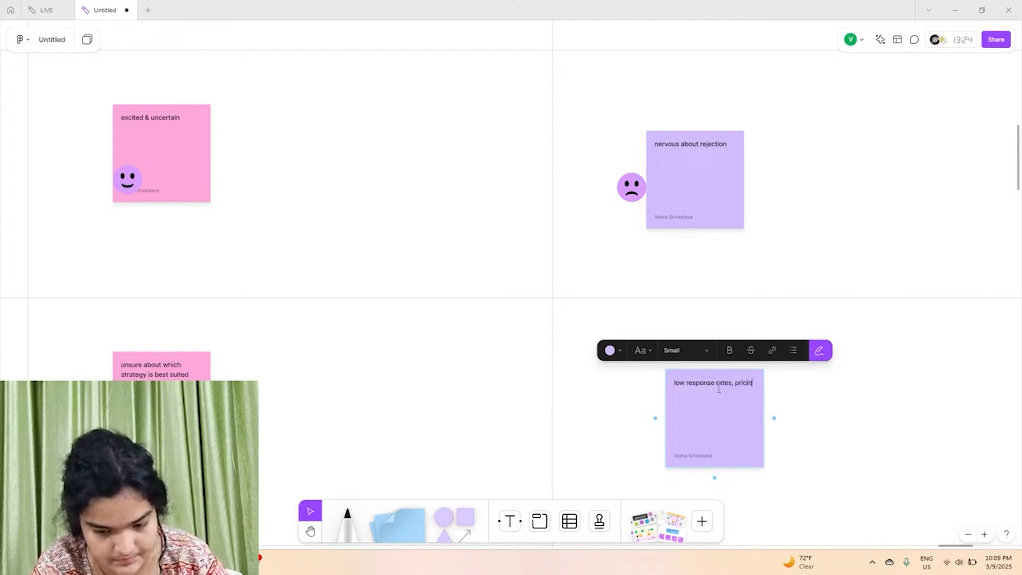
pyautogui.write('g frustrations')
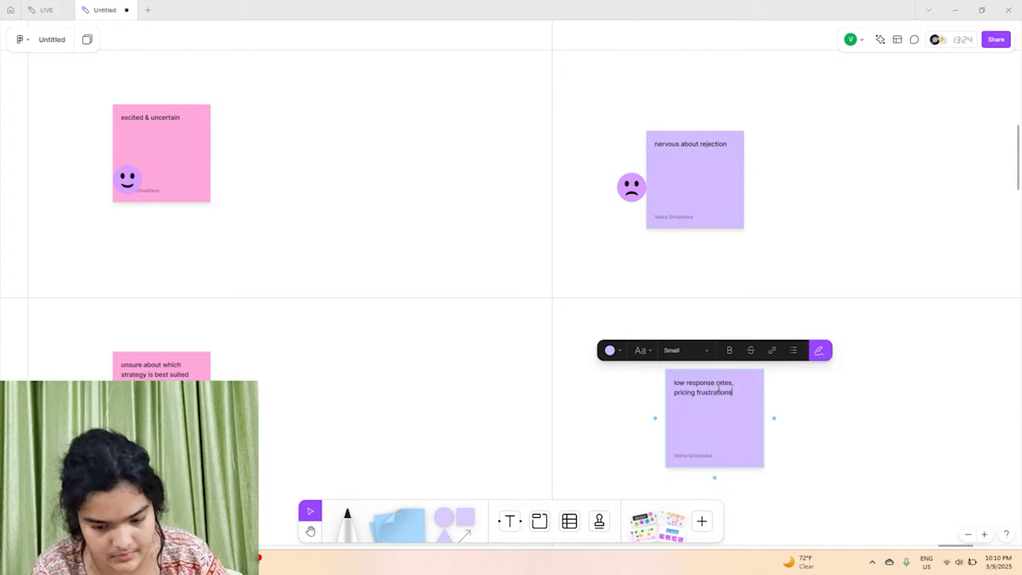
# Duplicate the purple "low response rates, pricing frustrations" note into the Pain points row under Service
pyautogui.hscroll(4, 718, 394)
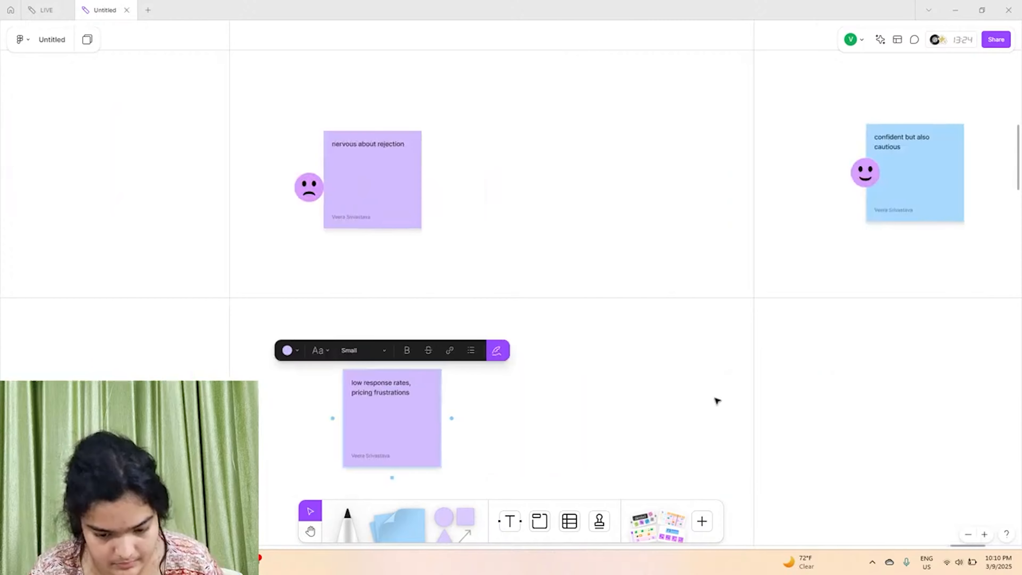
pyautogui.click(323, 403)
pyautogui.click(375, 418)
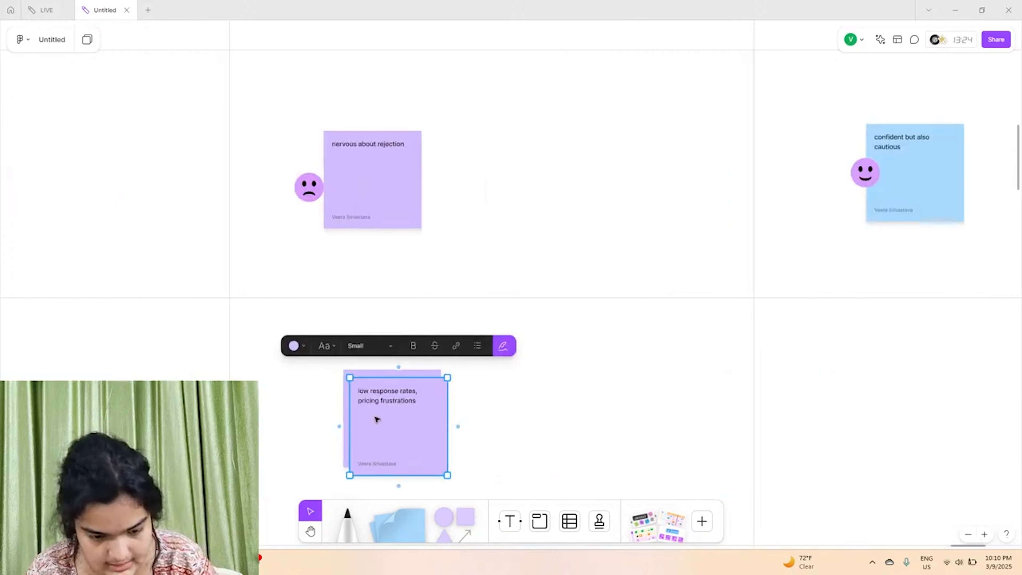
pyautogui.moveTo(376, 417); pyautogui.dragTo(850, 413)
pyautogui.hscroll(3, 860, 402)
pyautogui.scroll(-3, 644, 435)
pyautogui.scroll(-2, 645, 431)
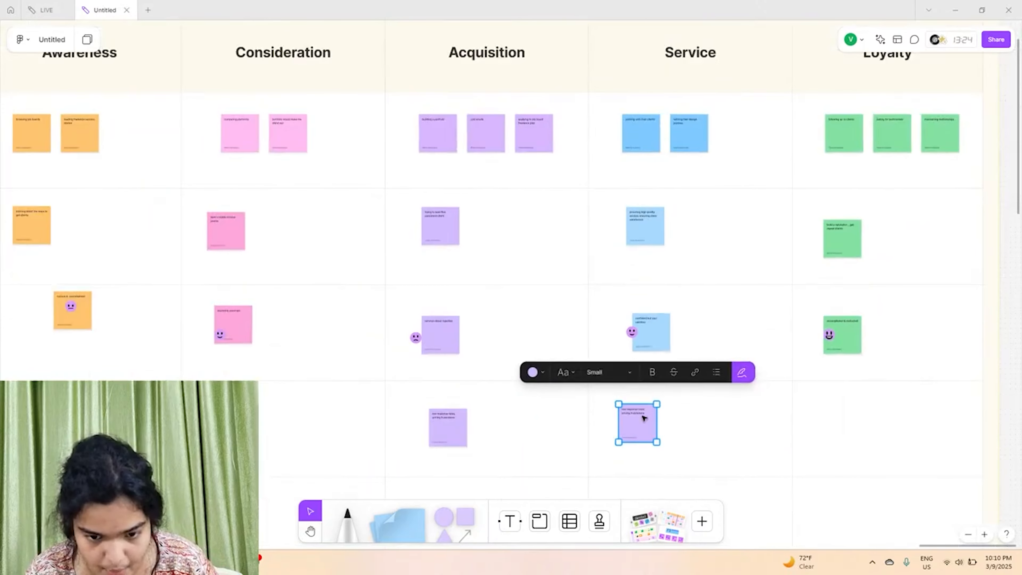
pyautogui.scroll(6, 626, 428)
pyautogui.hscroll(2, 648, 431)
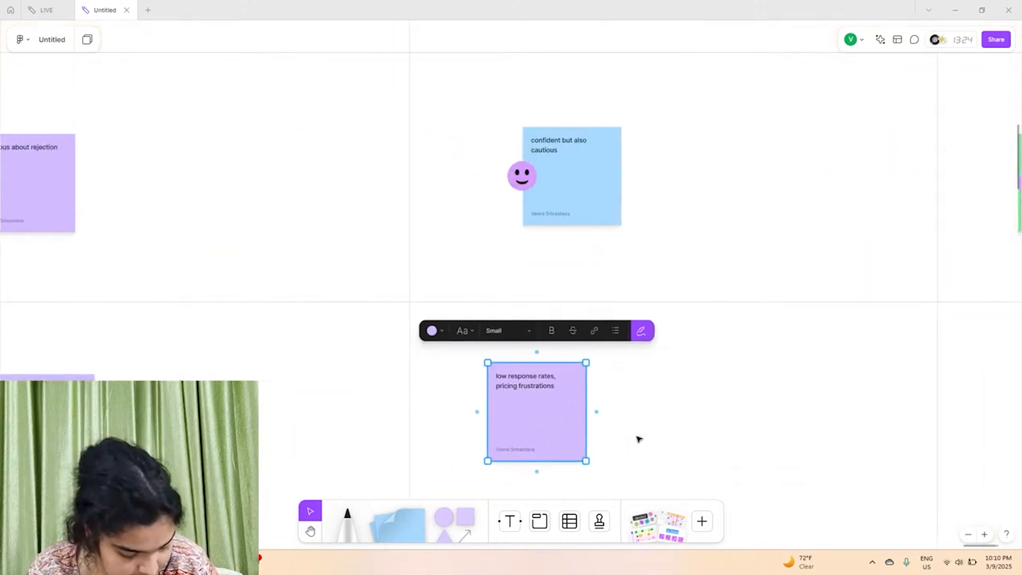
pyautogui.scroll(4, 639, 437)
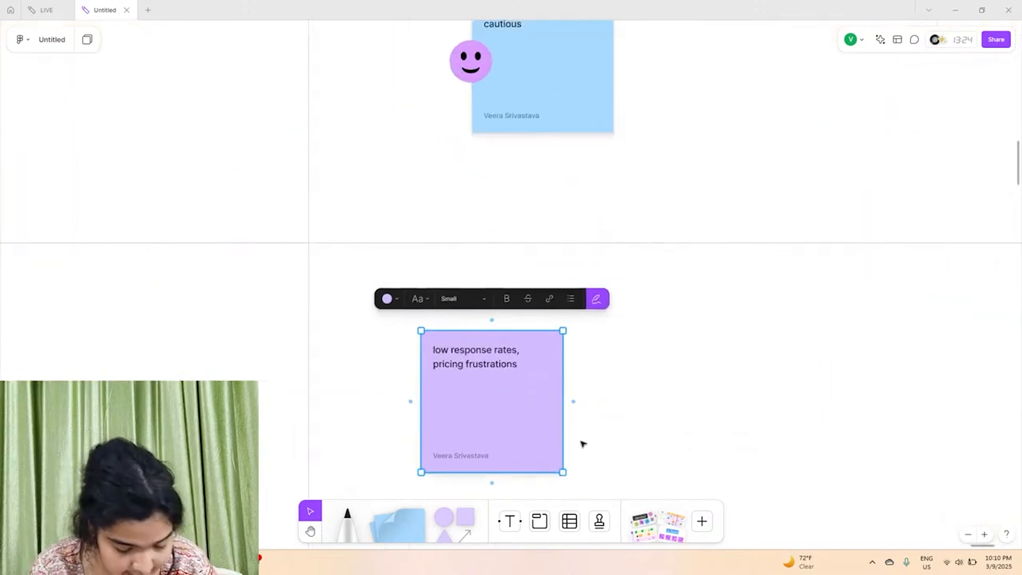
# Replace the text of the purple Pain points note under Service with "client communication issue, scope creep"
pyautogui.doubleClick(437, 315)
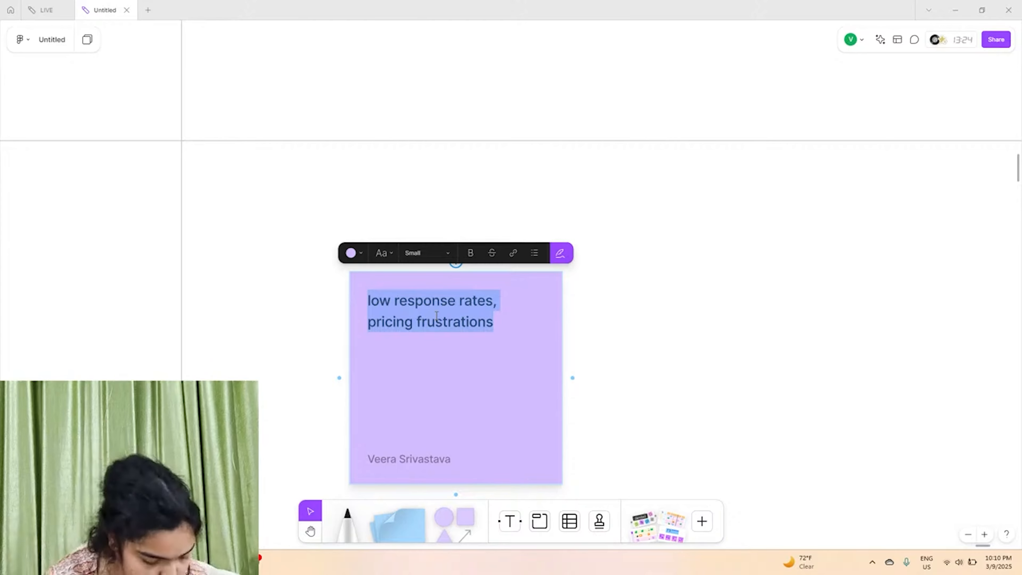
pyautogui.write('clie')
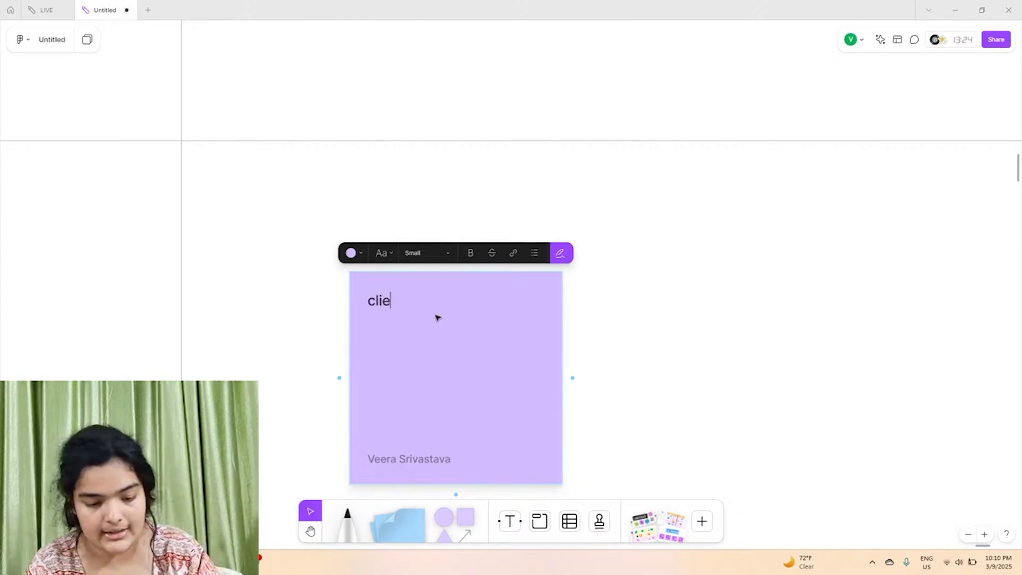
pyautogui.write('nt')
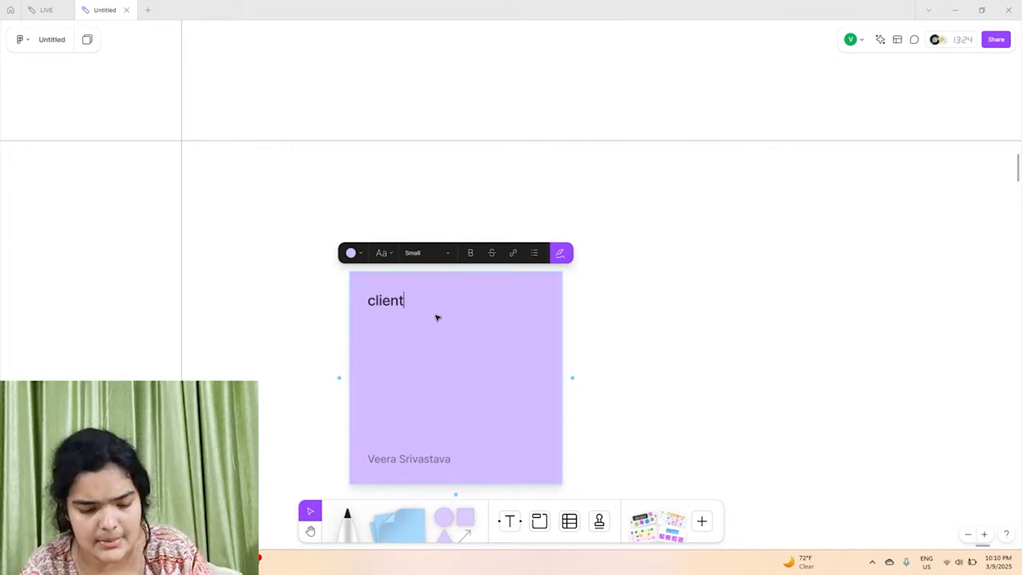
pyautogui.write(' communat')
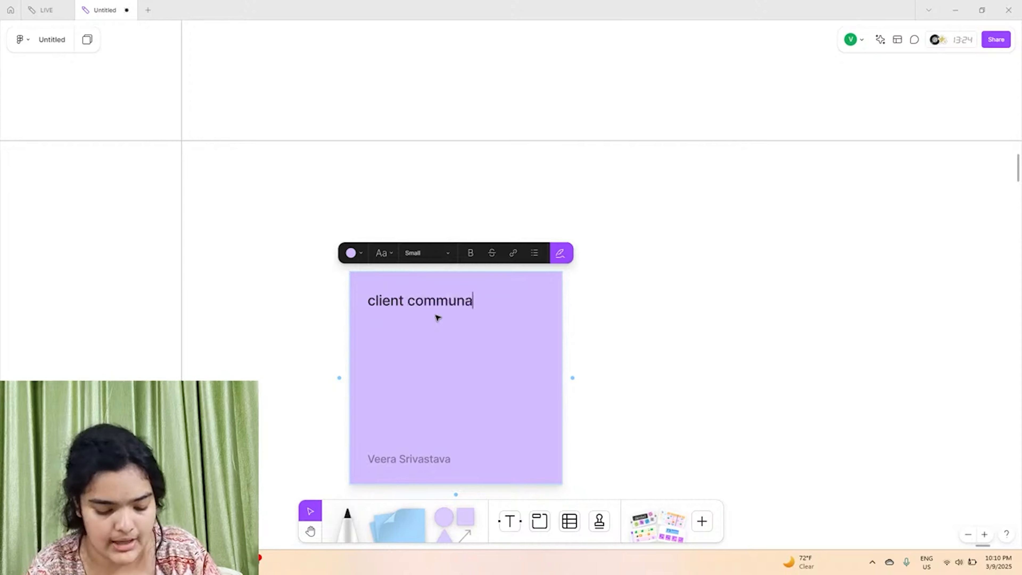
pyautogui.press('BackSpace')
pyautogui.press('BackSpace')
pyautogui.write('o')
pyautogui.press('BackSpace')
pyautogui.write('i')
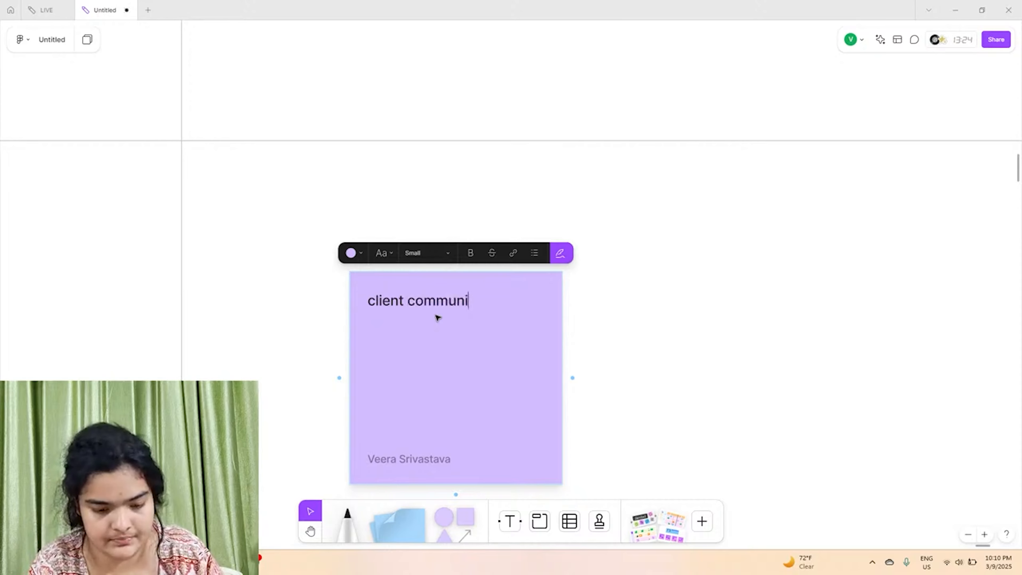
pyautogui.write('cation issu')
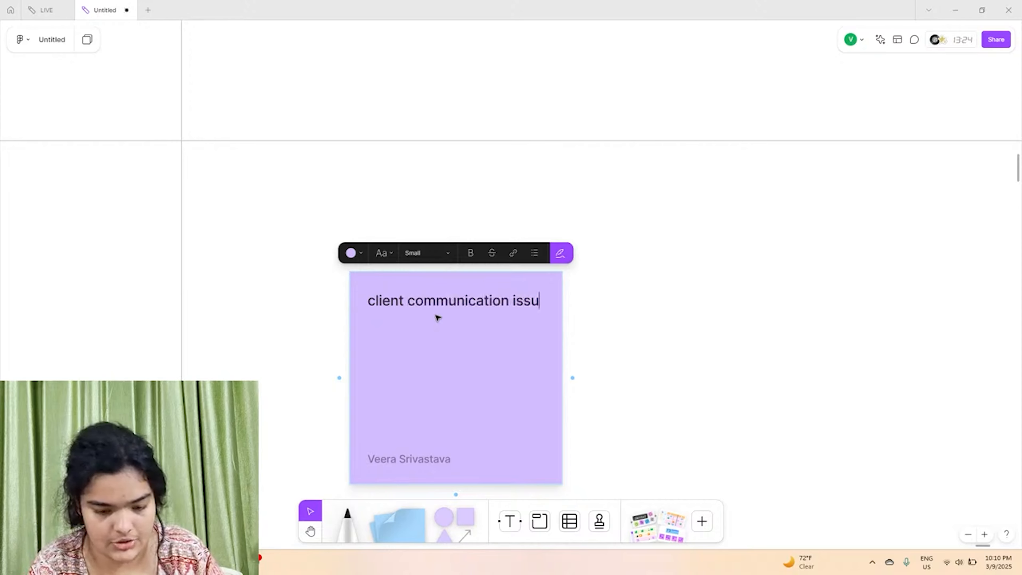
pyautogui.write('e, scope ')
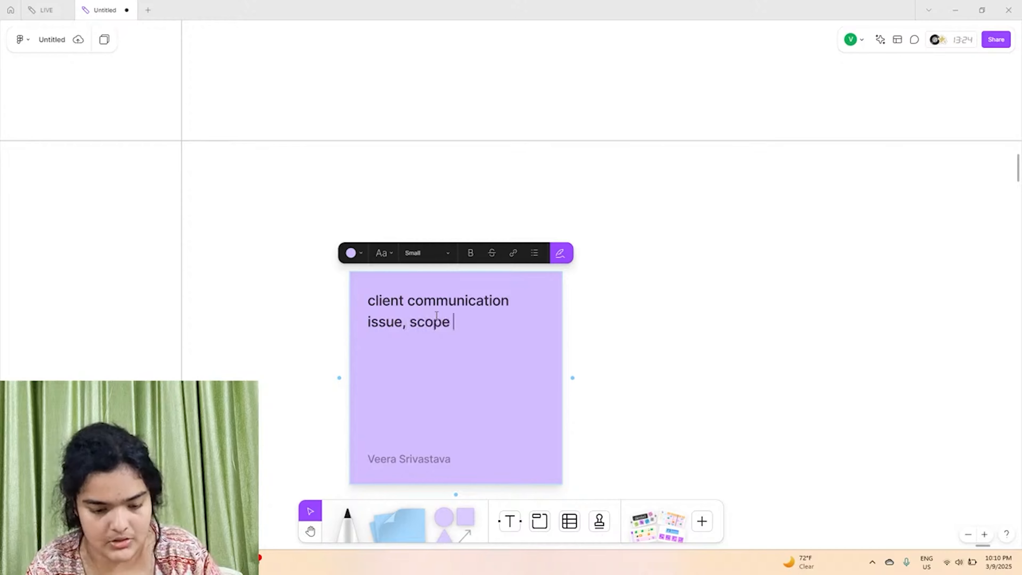
pyautogui.write('creep')
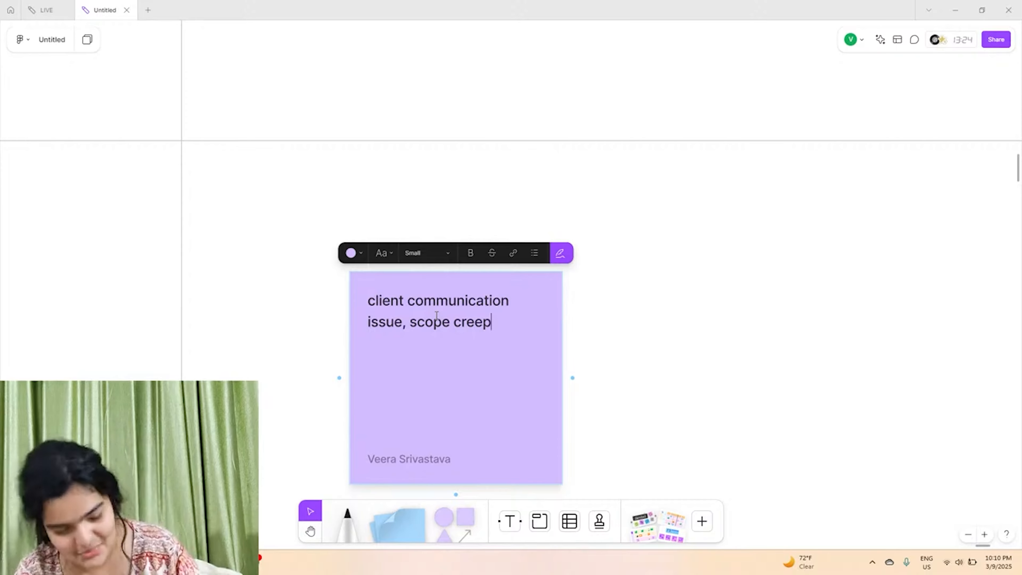
# Duplicate the purple "client communication issue, scope creep" note into the Pain points row under Loyalty
pyautogui.click(563, 347)
pyautogui.click(544, 341)
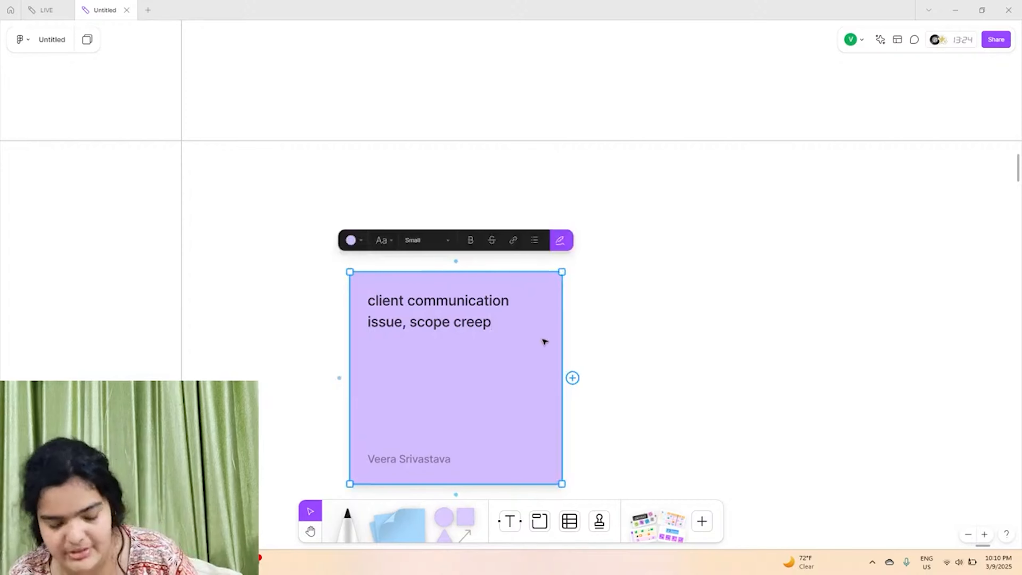
pyautogui.hotkey('ctrl', 'v')
pyautogui.scroll(-5, 522, 351)
pyautogui.moveTo(506, 365); pyautogui.dragTo(803, 355)
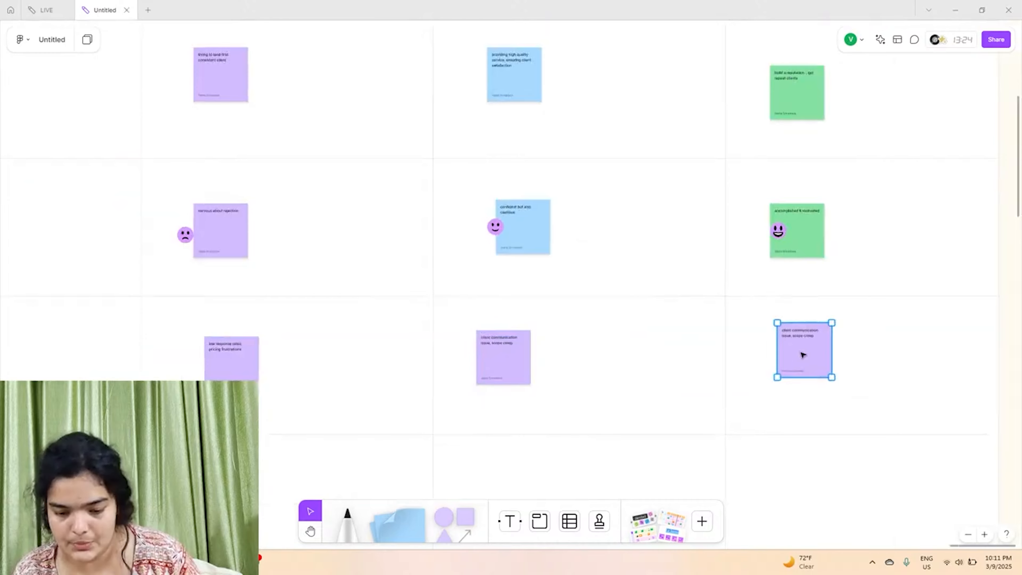
# Recolor the Pain points note under Service blue and the one under Loyalty light green
pyautogui.click(519, 355)
pyautogui.click(397, 300)
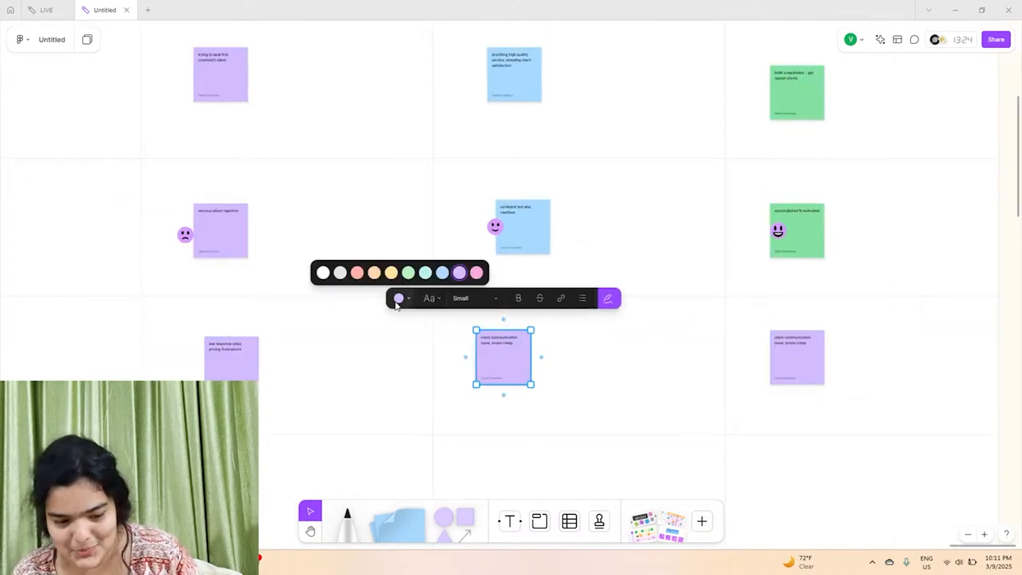
pyautogui.click(441, 273)
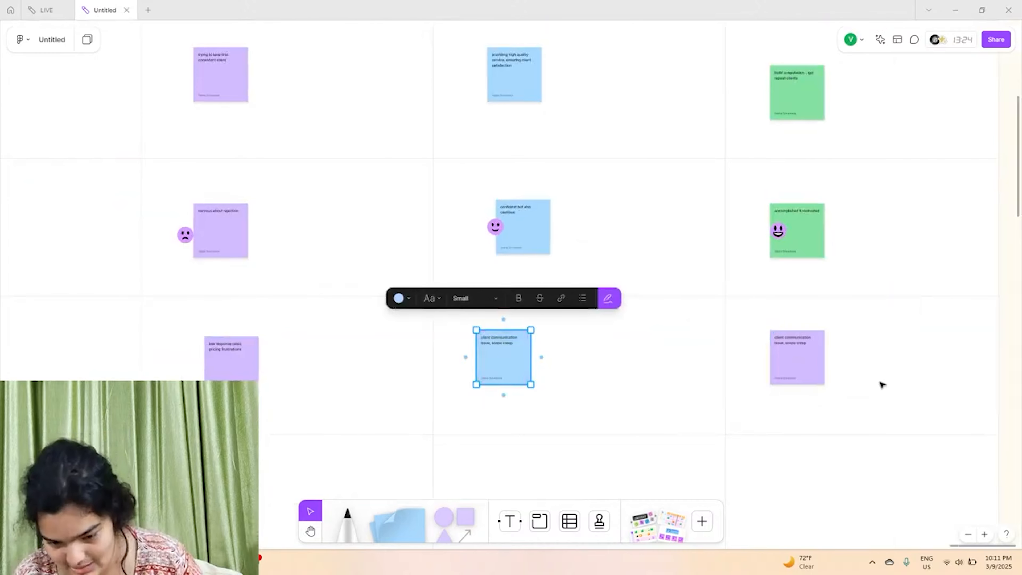
pyautogui.click(800, 357)
pyautogui.click(702, 297)
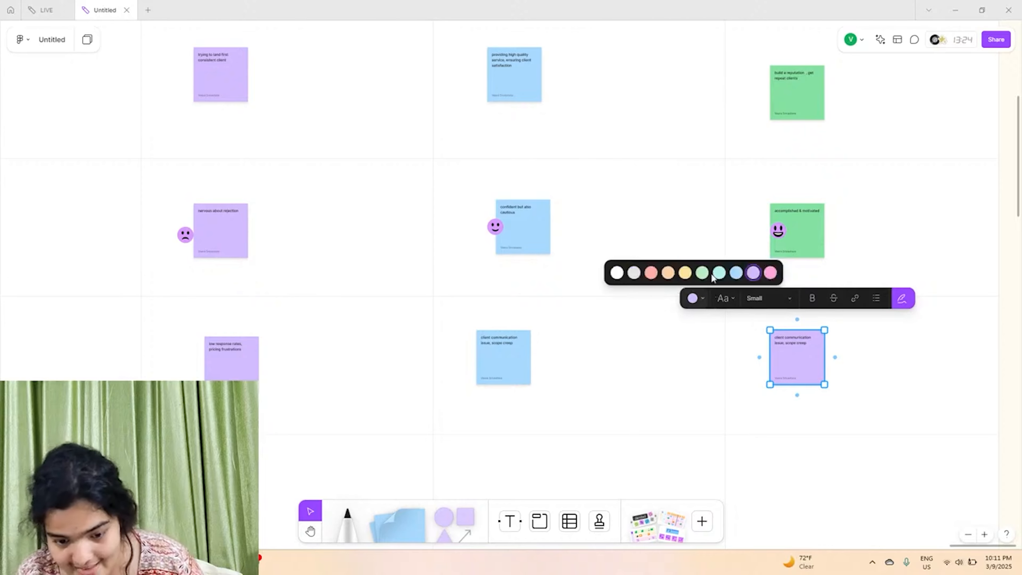
pyautogui.click(702, 271)
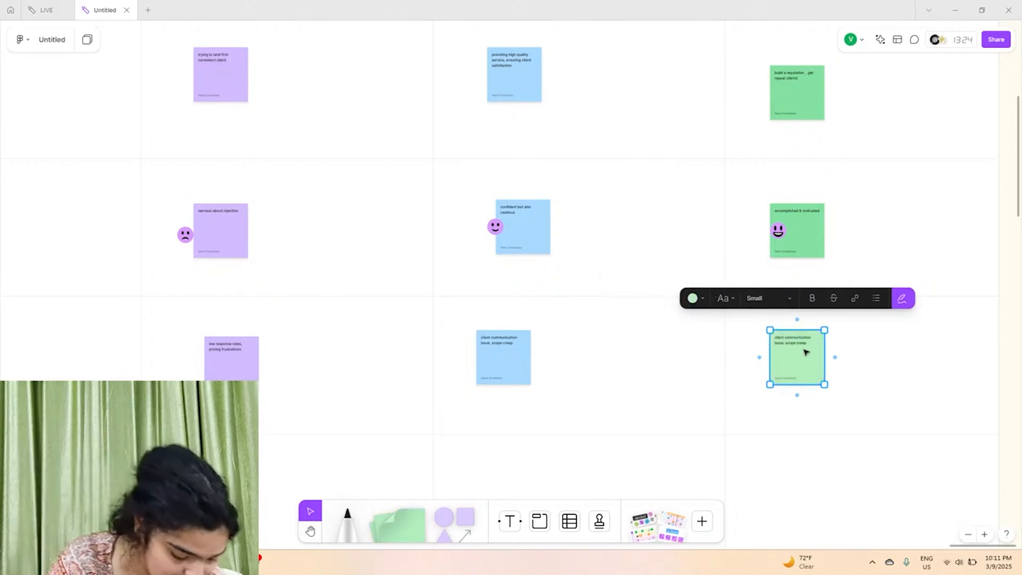
# Replace the text of the green Pain points note under Loyalty with "struggle with long - term client retention"
pyautogui.hotkey('ctrl', 'l')
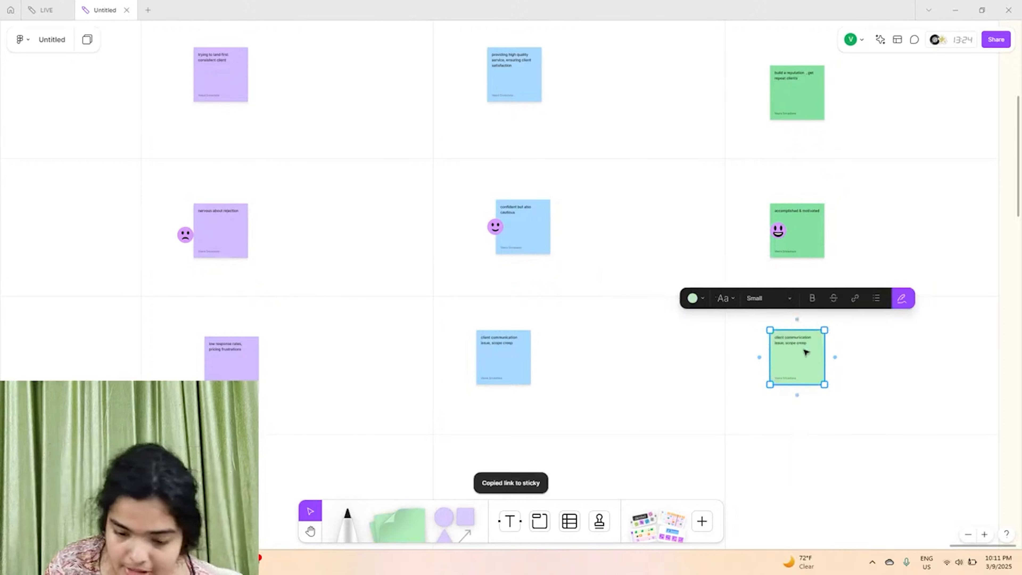
pyautogui.doubleClick(792, 344)
pyautogui.hotkey('ctrl', 'a')
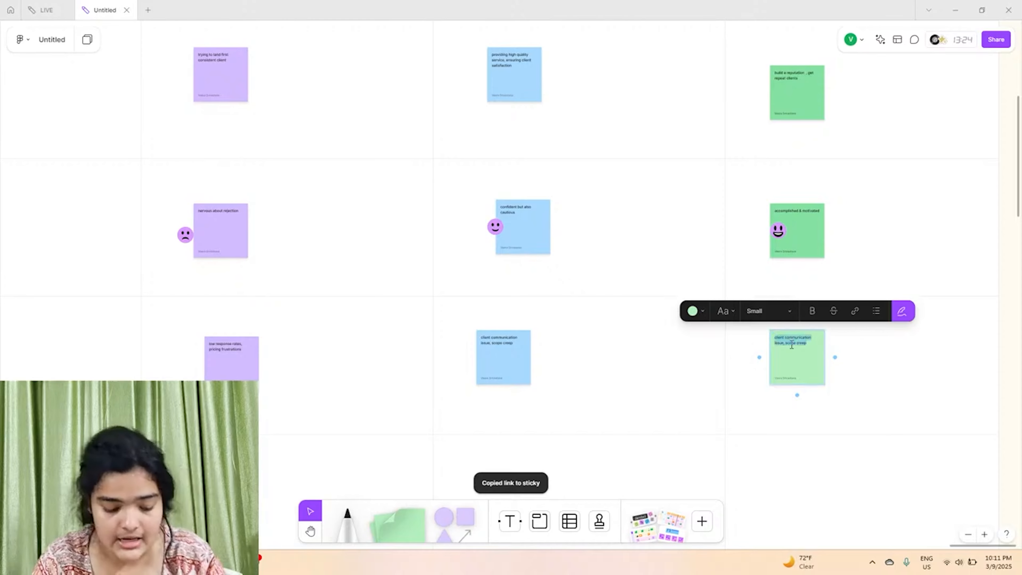
pyautogui.write('clru')
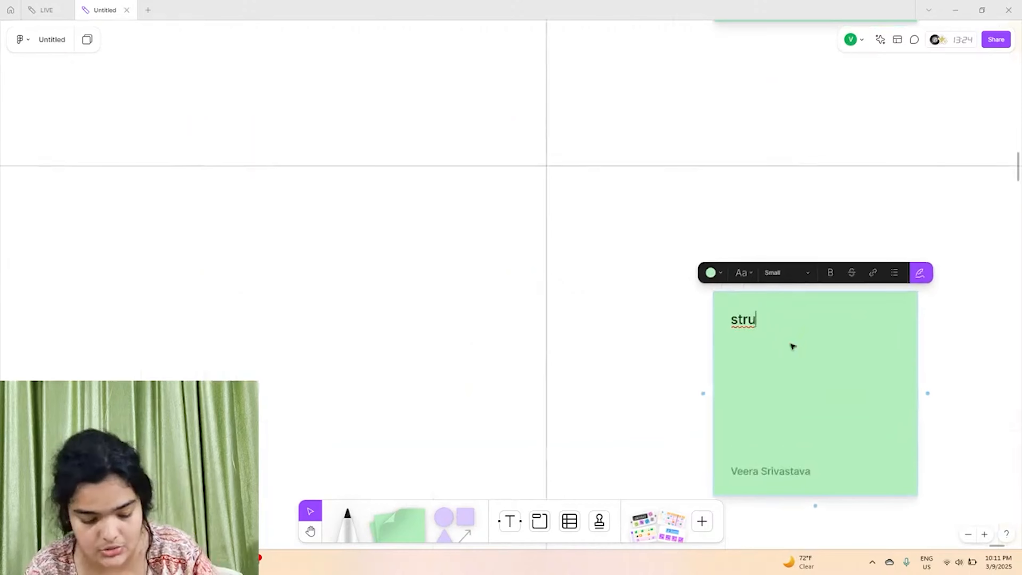
pyautogui.write('ggle with lo')
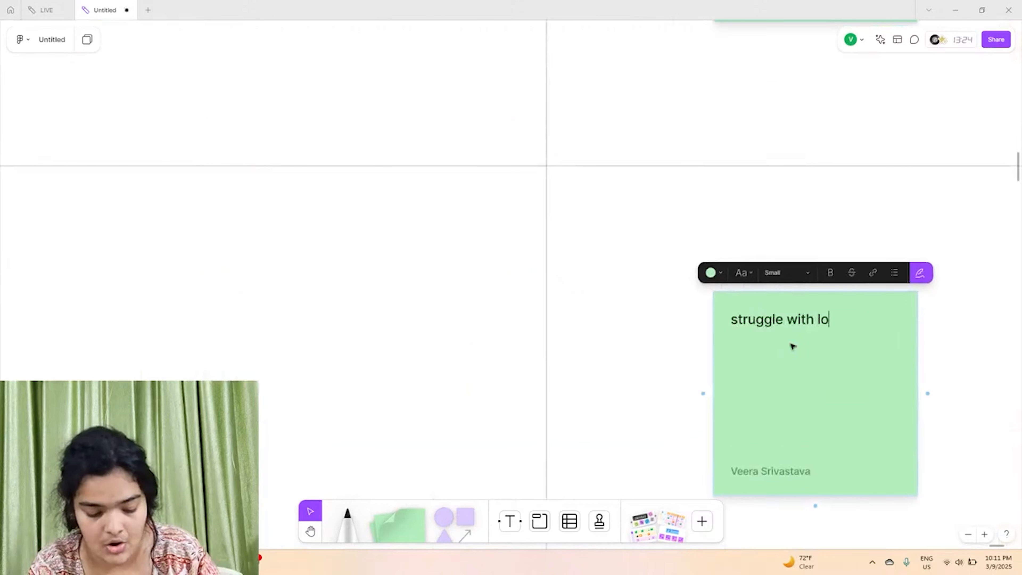
pyautogui.write('ng - terrm')
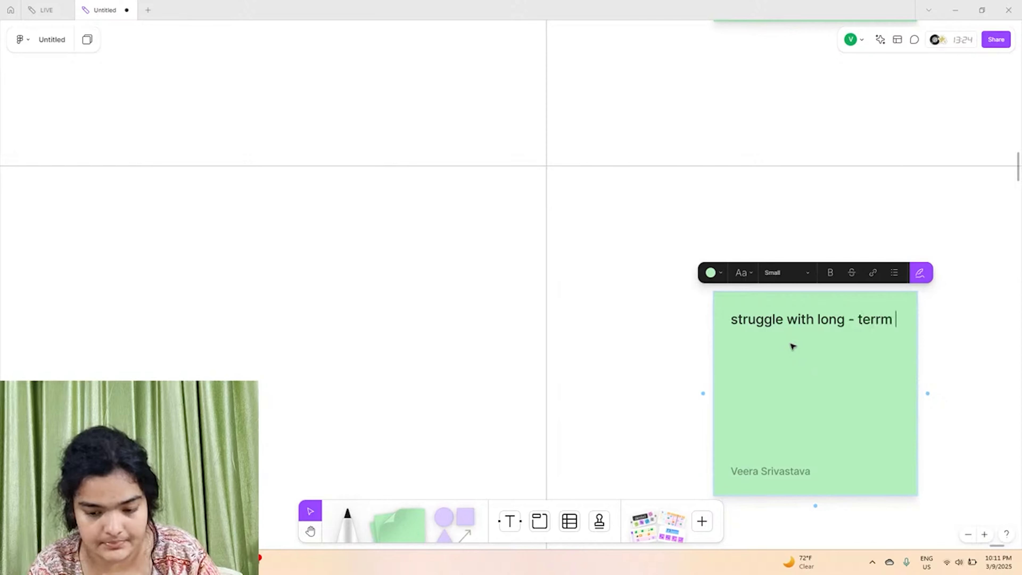
pyautogui.press('BackSpace')
pyautogui.press('BackSpace')
pyautogui.write('m client')
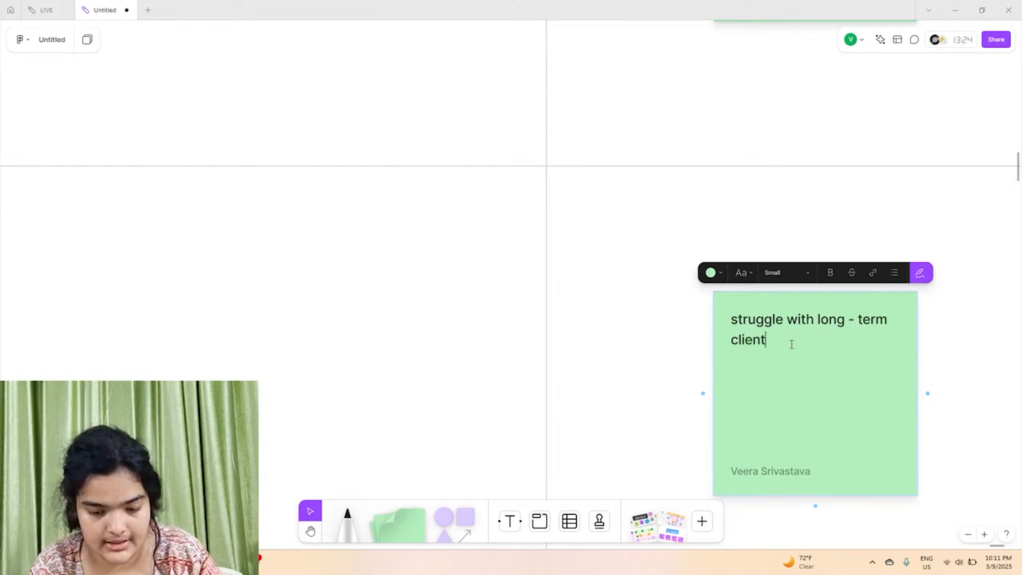
pyautogui.write(' retention')
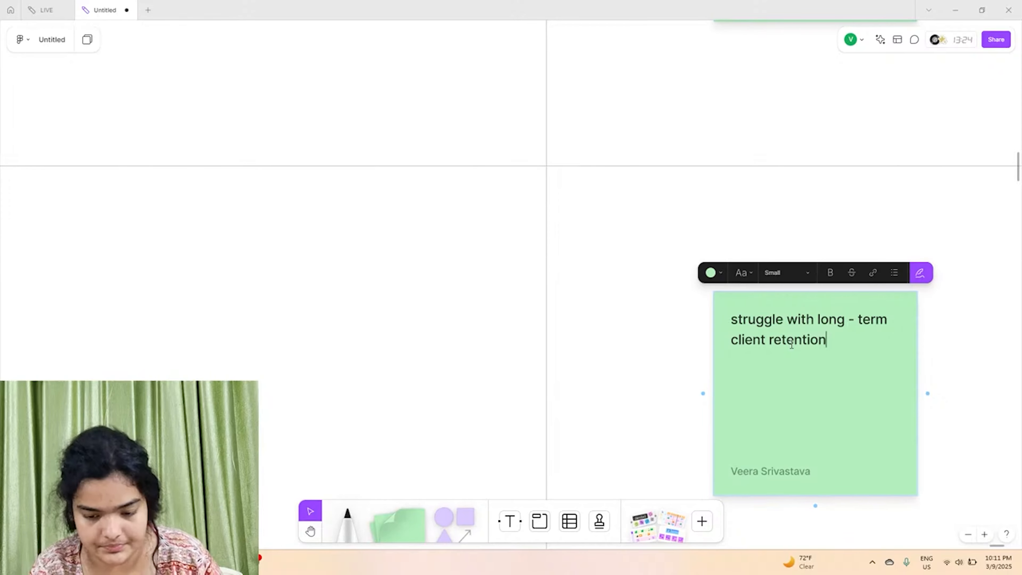
# Duplicate the orange Pain points note under Awareness into the Opportunities row of the same column
pyautogui.scroll(-10, 791, 344)
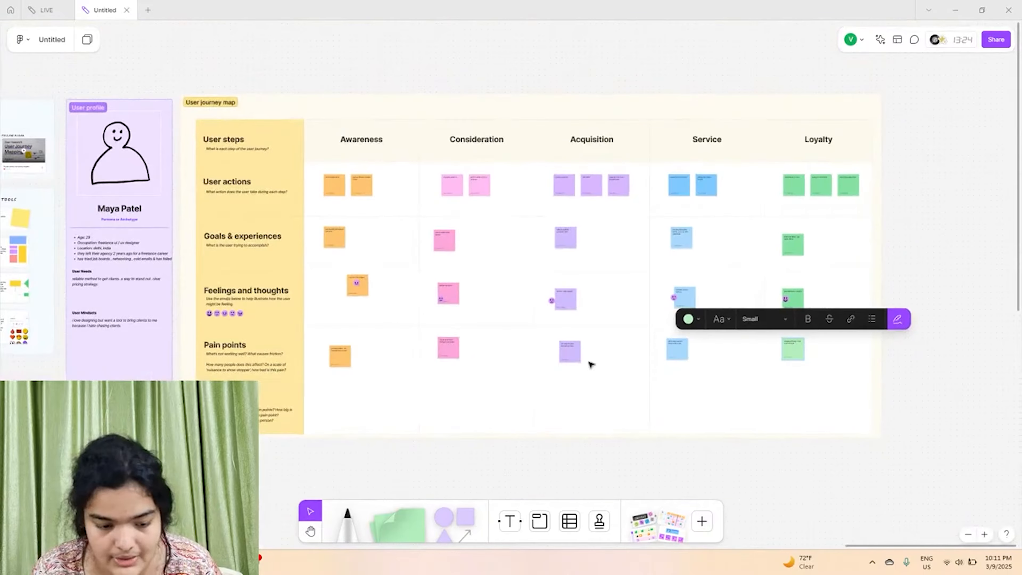
pyautogui.hscroll(-2, 591, 363)
pyautogui.scroll(-1, 591, 363)
pyautogui.click(469, 365)
pyautogui.scroll(5, 268, 375)
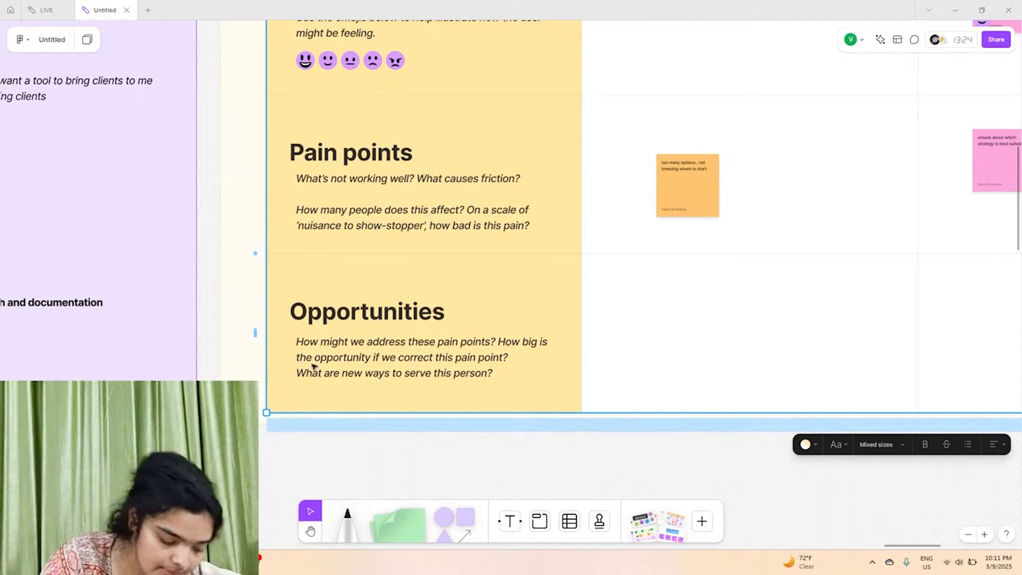
pyautogui.scroll(-5, 313, 366)
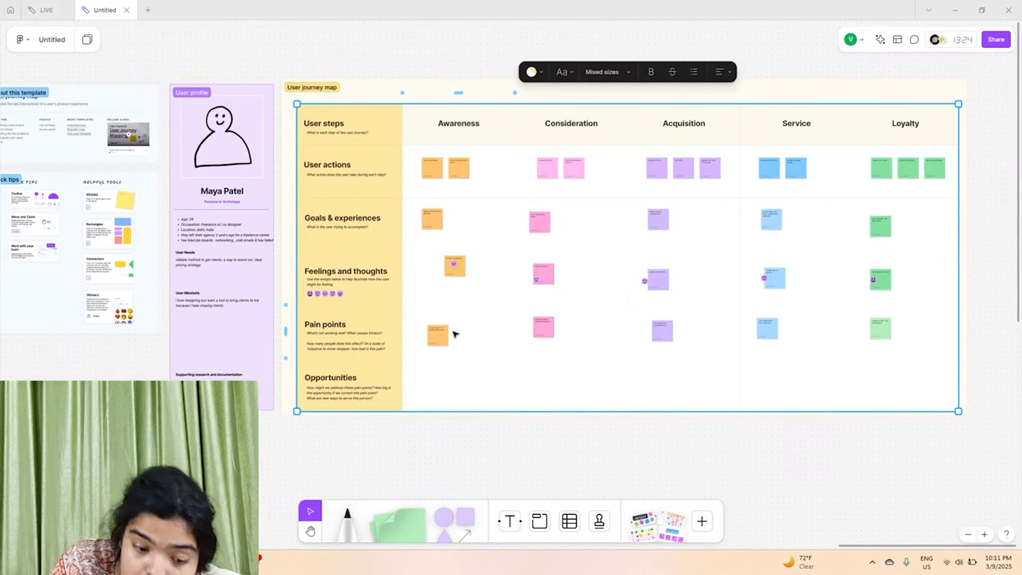
pyautogui.click(449, 338)
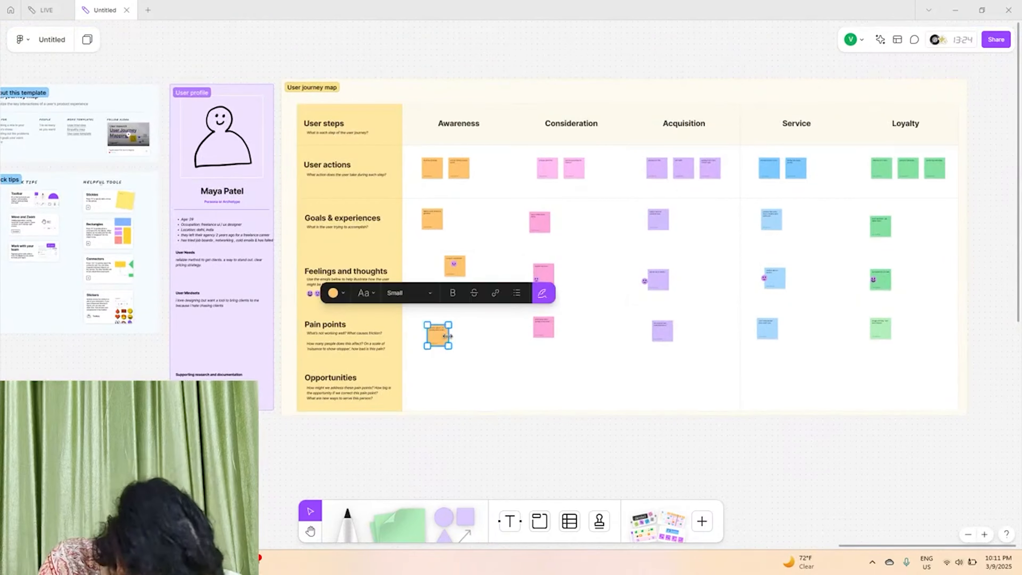
pyautogui.press('Delete')
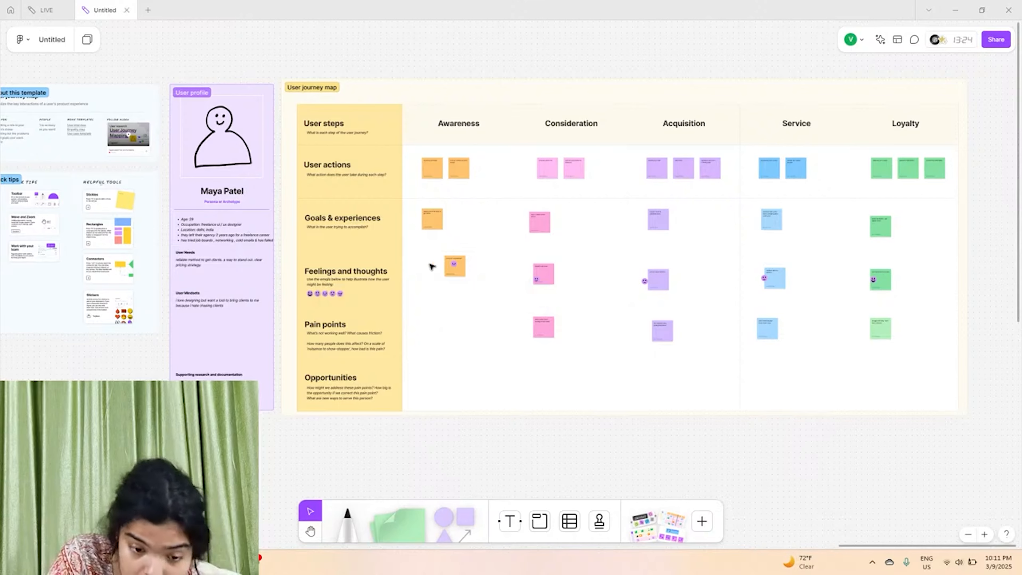
pyautogui.hotkey('ctrl', 'z')
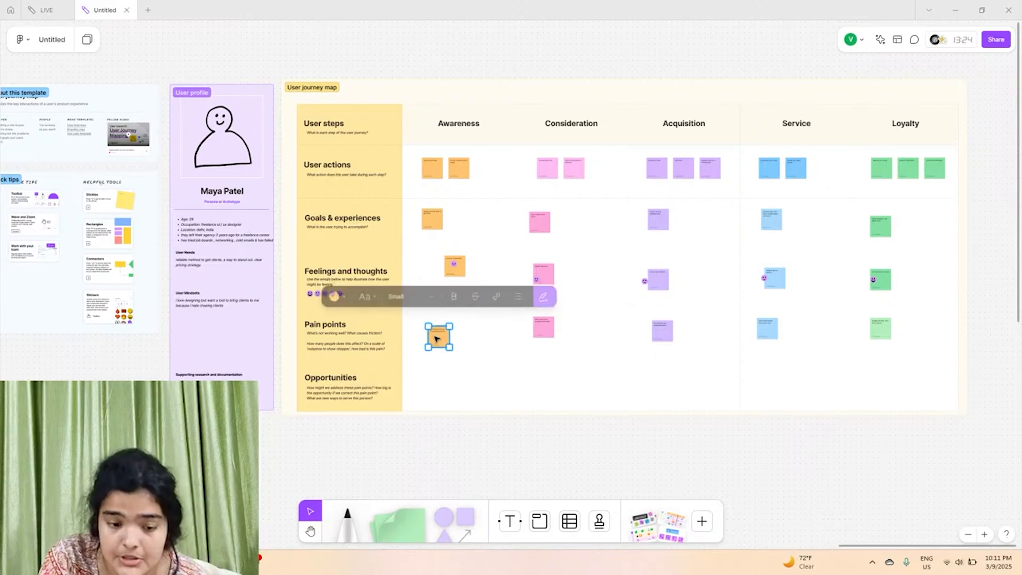
pyautogui.moveTo(437, 341); pyautogui.dragTo(431, 396)
# Replace the text of the orange Opportunities note under Awareness with "provide a clear oadmap for clietn acquisition"
pyautogui.scroll(8, 431, 396)
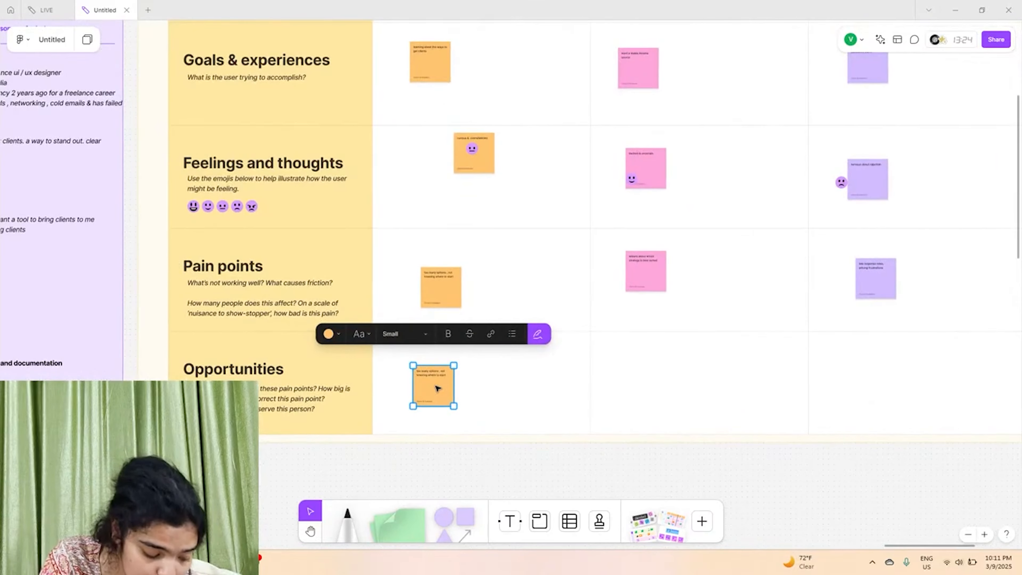
pyautogui.tripleClick(433, 356)
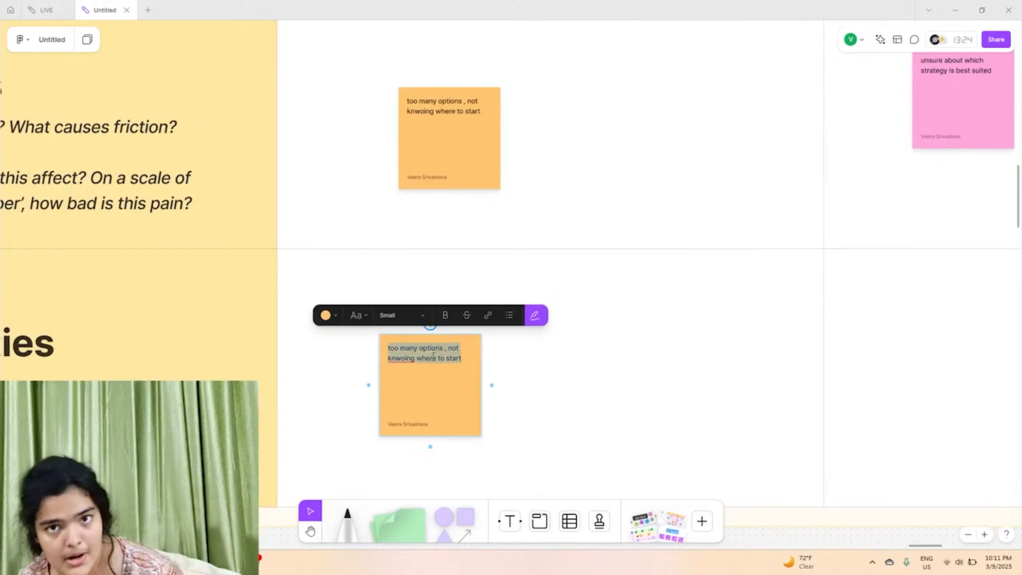
pyautogui.write('pro')
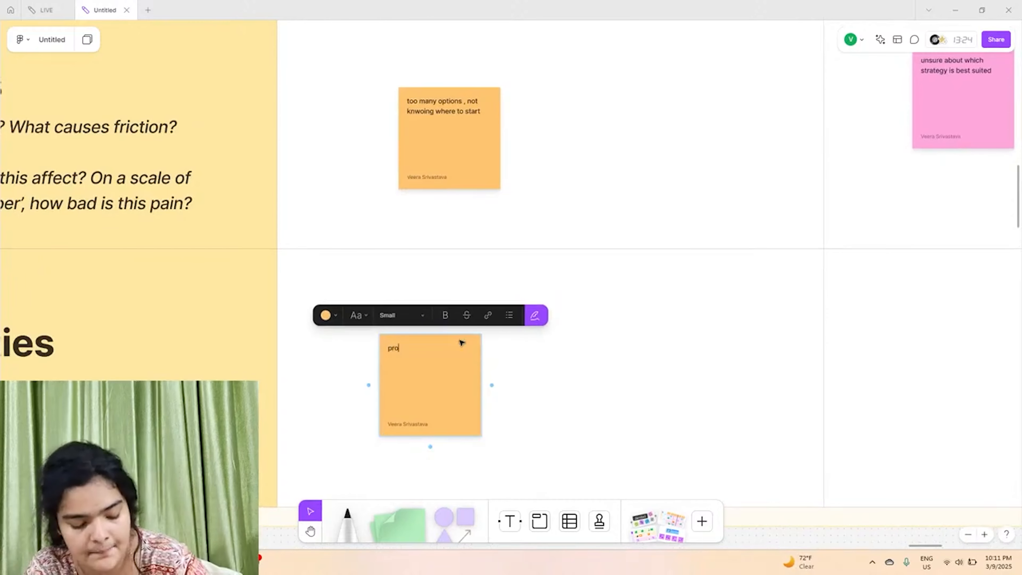
pyautogui.write('vide a clear')
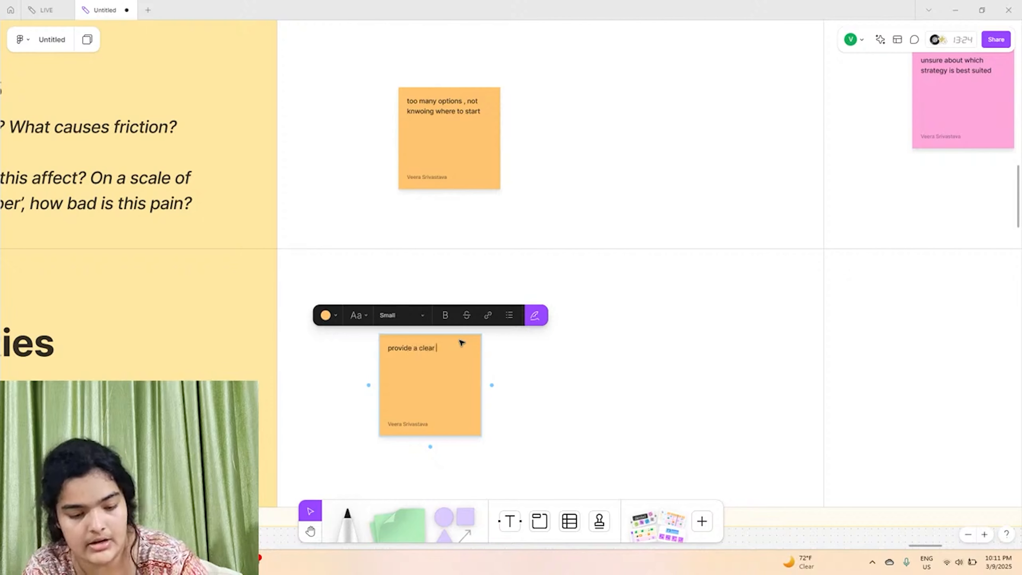
pyautogui.write(' oadmap f')
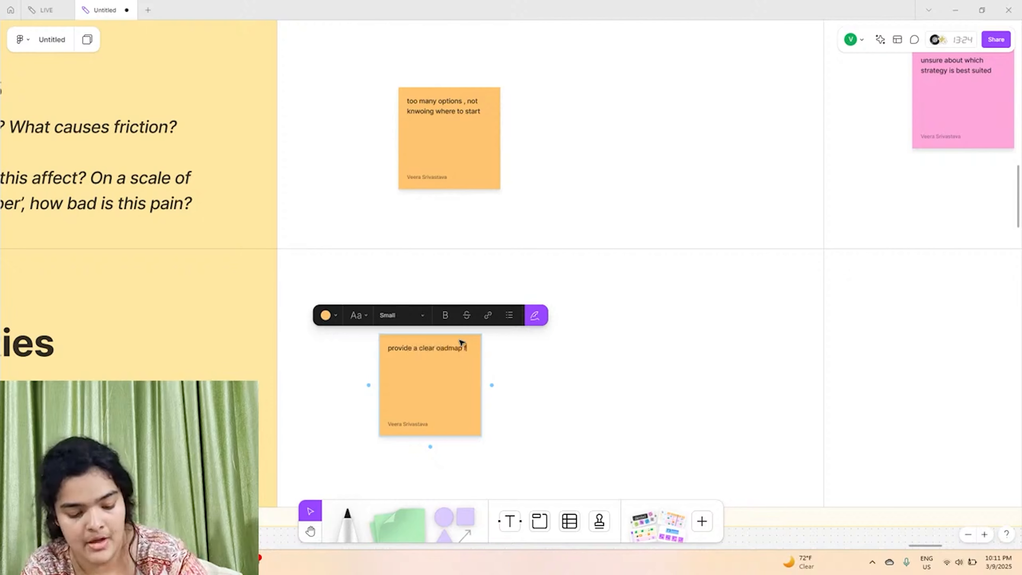
pyautogui.write('or clietn acquisit')
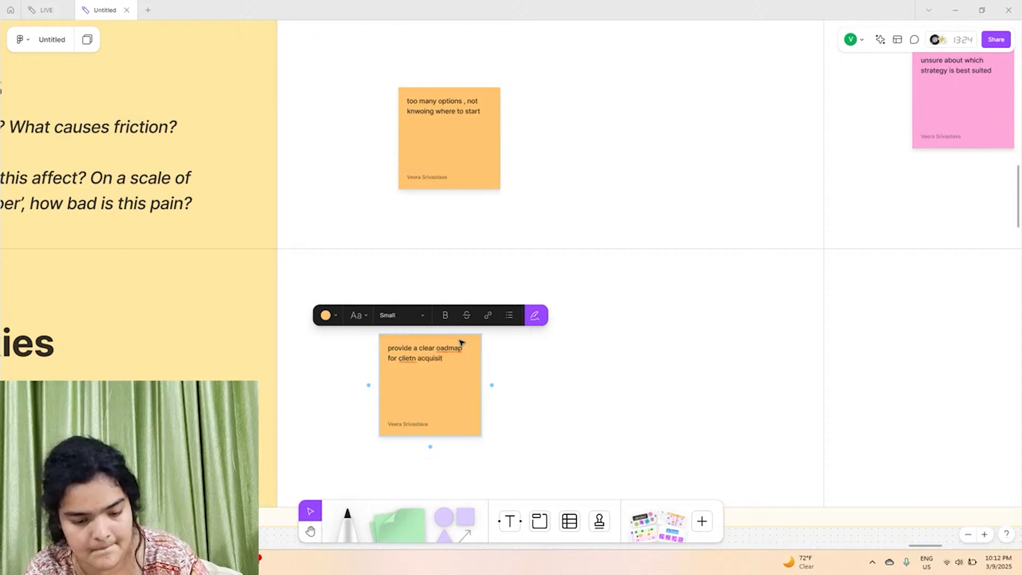
pyautogui.write('n')
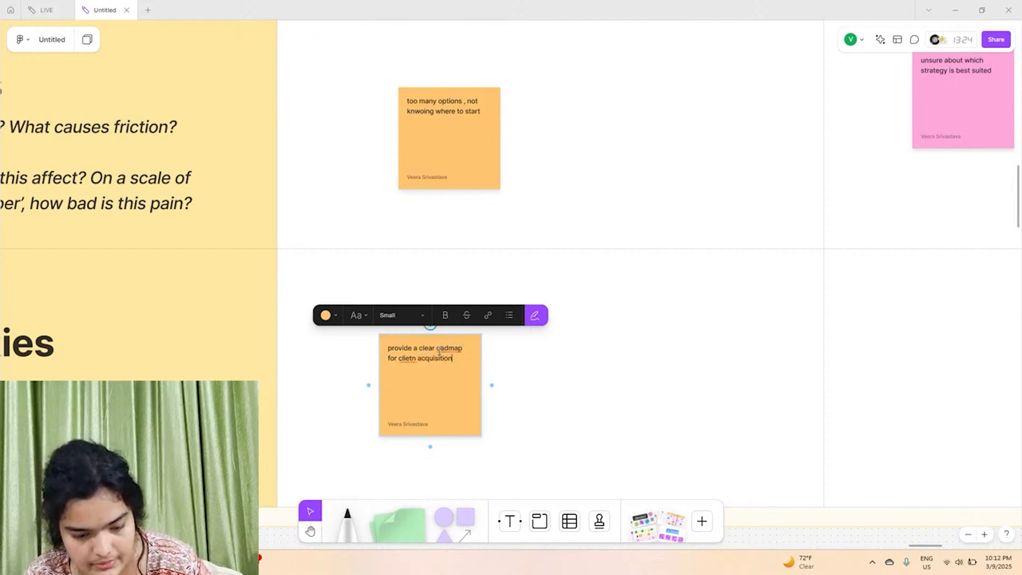
# Correct the spelling of "roadmap" and "client" in the orange Opportunities note under Awareness
pyautogui.write('r')
pyautogui.press('BackSpace')
pyautogui.press('BackSpace')
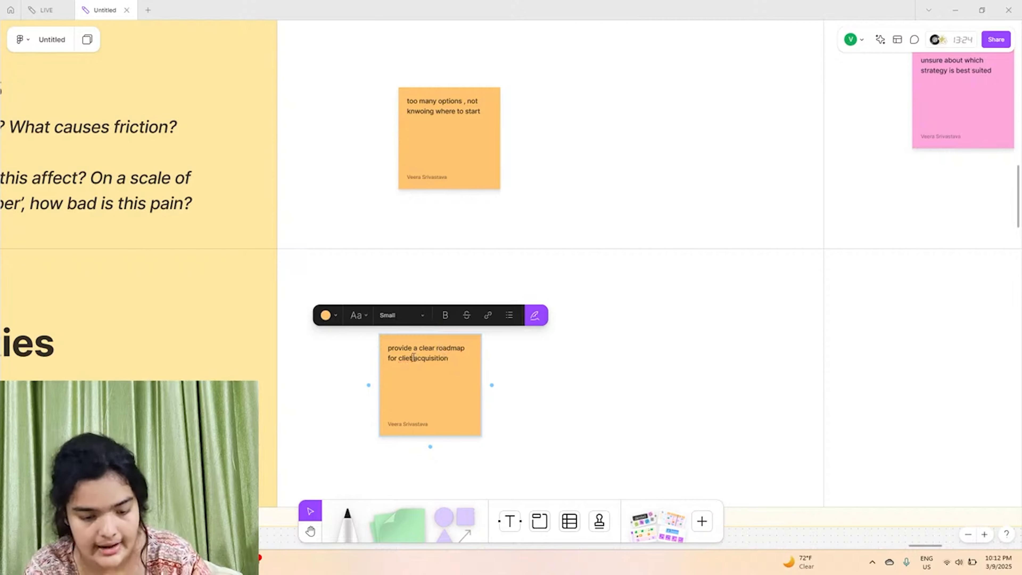
pyautogui.write('nt')
pyautogui.click(613, 319)
pyautogui.click(440, 388)
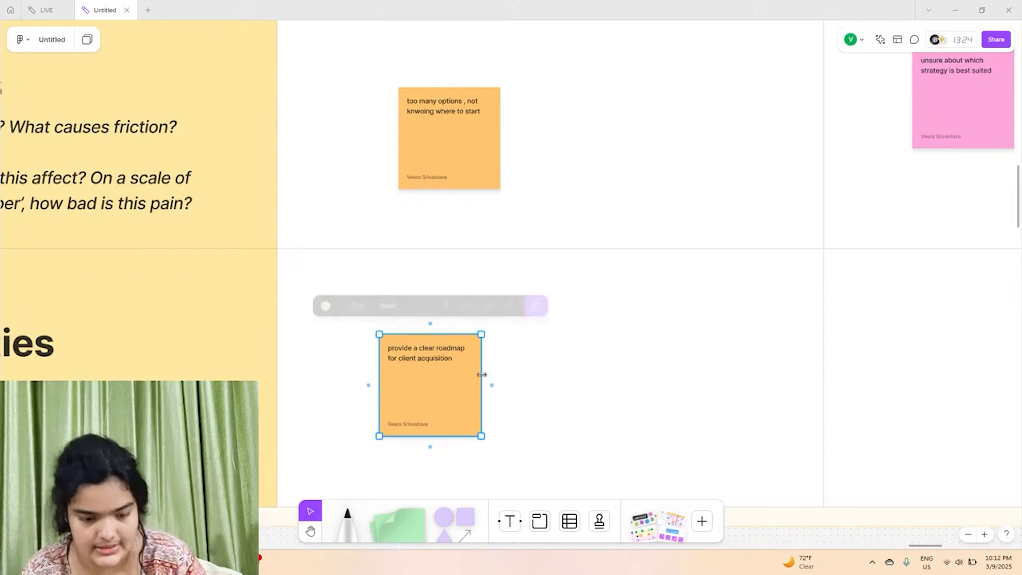
# Duplicate the pink Pain points note under Consideration into the Opportunities row of the same column
pyautogui.hscroll(5, 587, 386)
pyautogui.hscroll(5, 586, 386)
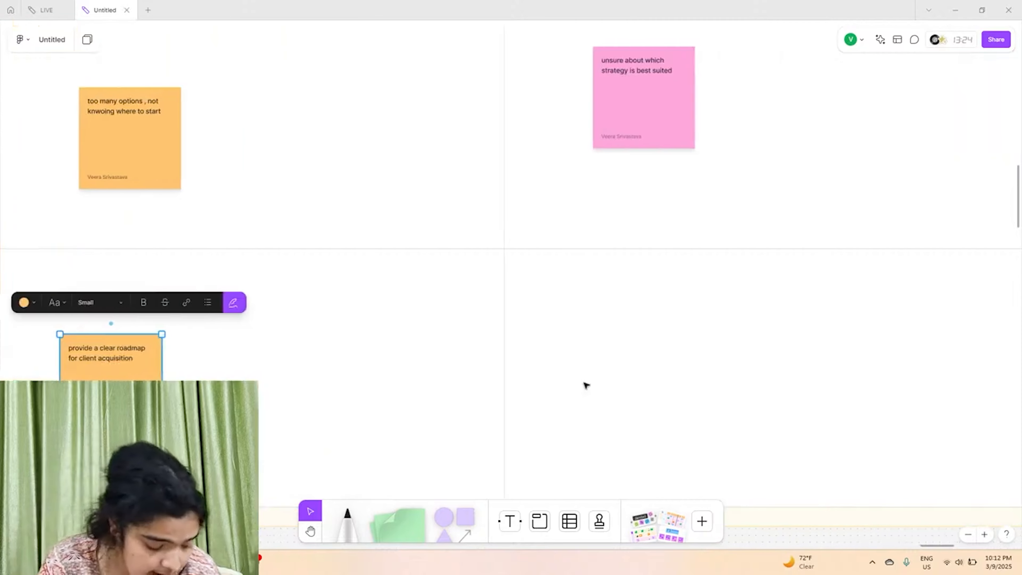
pyautogui.scroll(3, 586, 385)
pyautogui.scroll(-5, 586, 385)
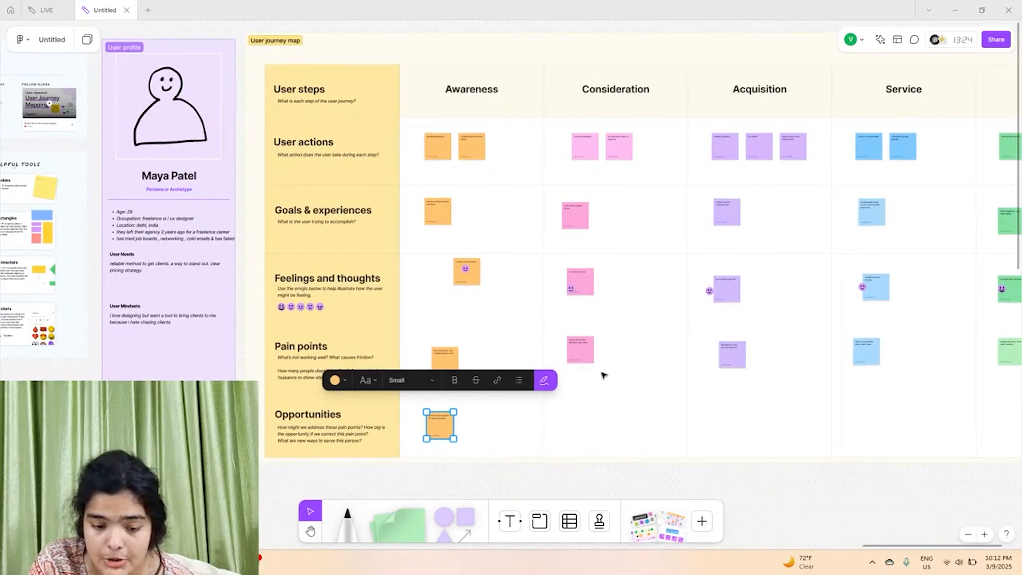
pyautogui.scroll(10, 579, 358)
pyautogui.click(579, 358)
pyautogui.scroll(-3, 580, 359)
pyautogui.hscroll(4, 579, 359)
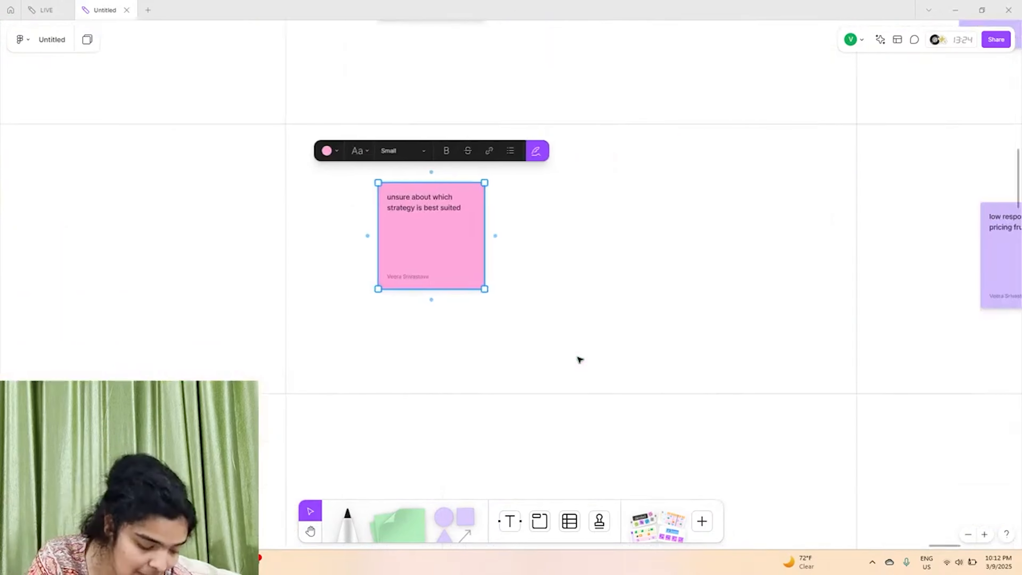
pyautogui.scroll(-3, 579, 359)
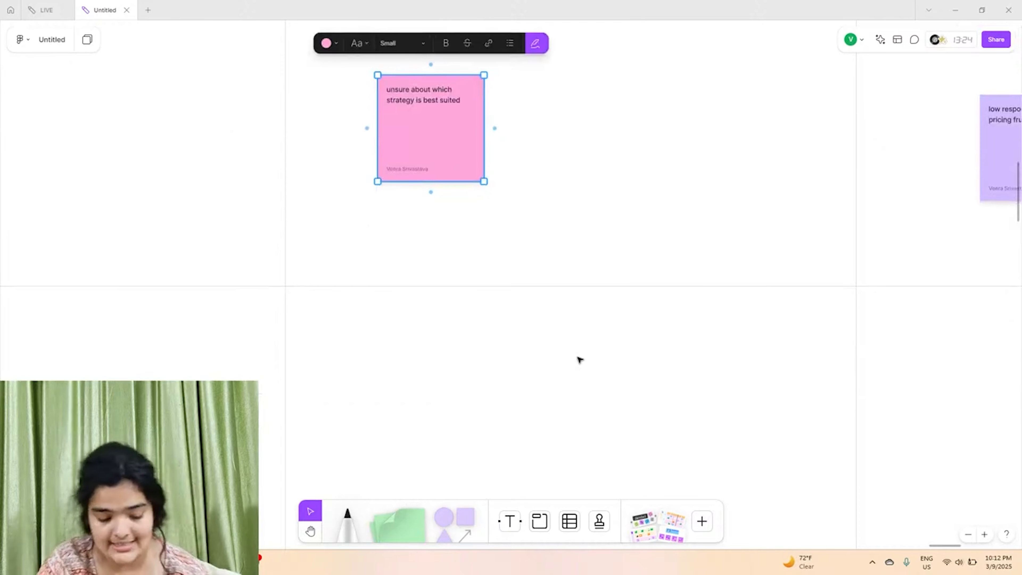
pyautogui.moveTo(418, 137); pyautogui.dragTo(435, 426)
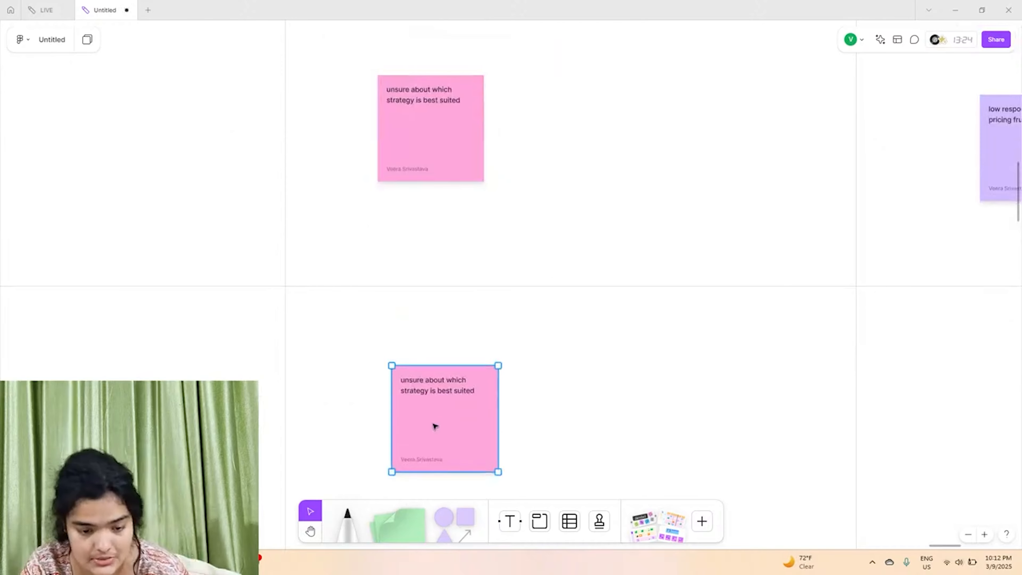
# Replace the text of the pink Opportunities note under Consideration with "provide trustworthy case studies"
pyautogui.doubleClick(429, 380)
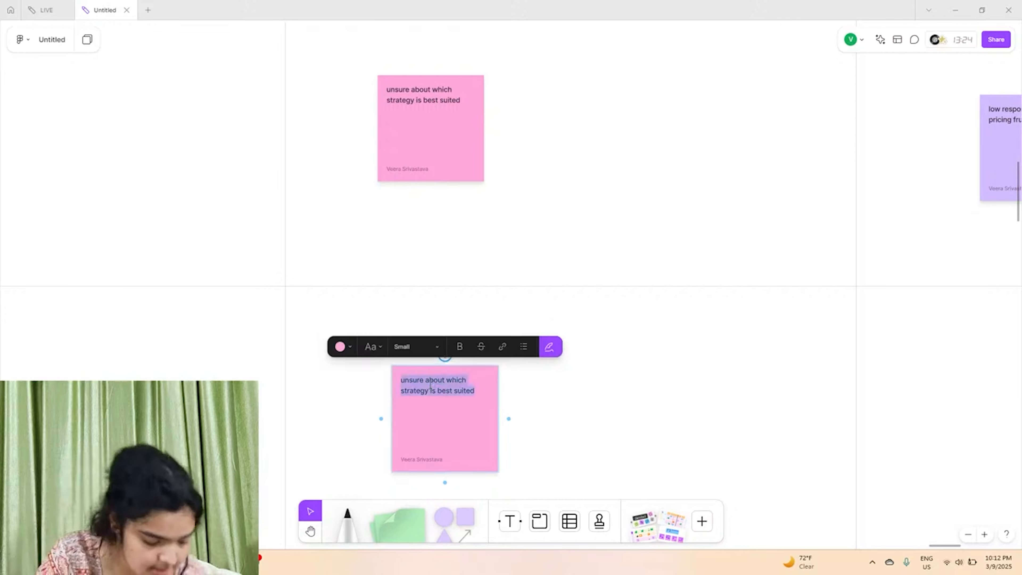
pyautogui.write('provide trustworthy')
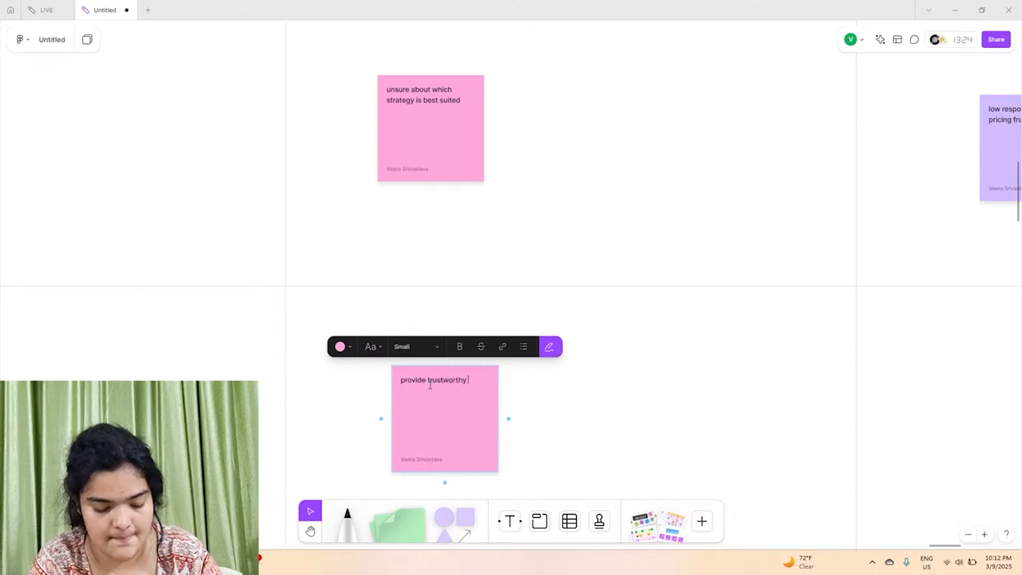
pyautogui.write('case studies')
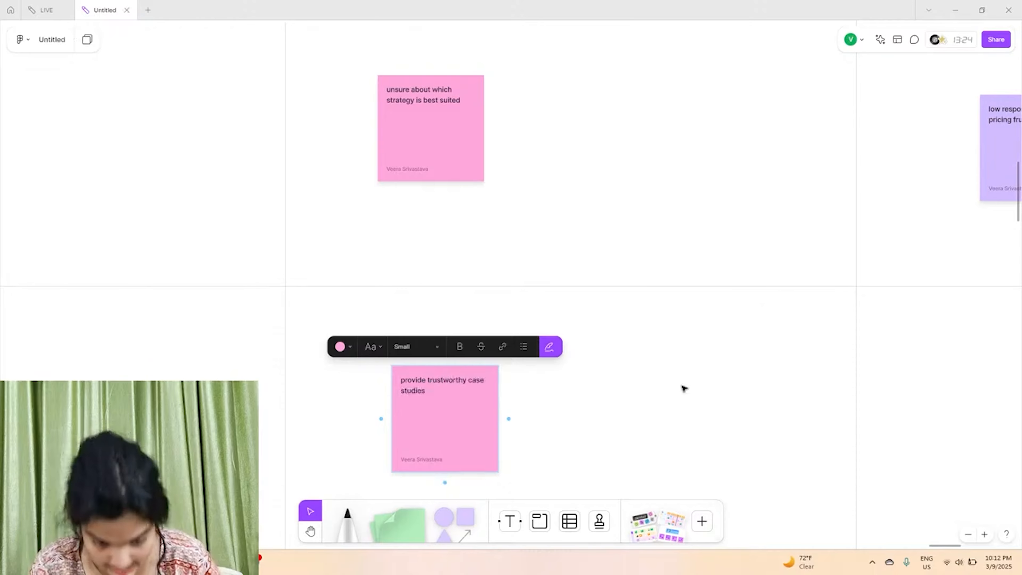
# Duplicate the purple Pain points note under Acquisition into the Opportunities row of the same column
pyautogui.scroll(-10, 682, 388)
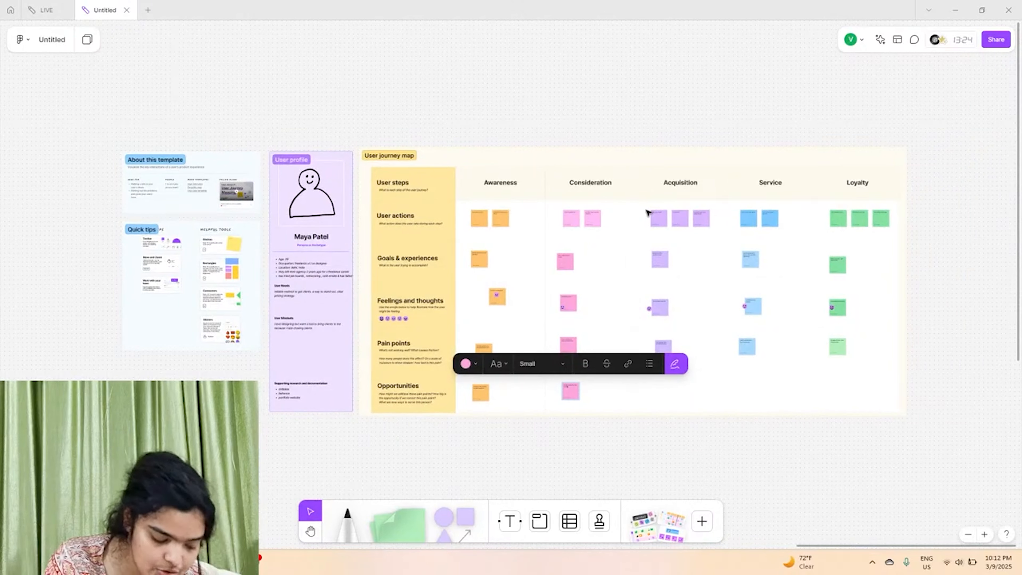
pyautogui.scroll(5, 646, 212)
pyautogui.scroll(-3, 648, 212)
pyautogui.click(645, 393)
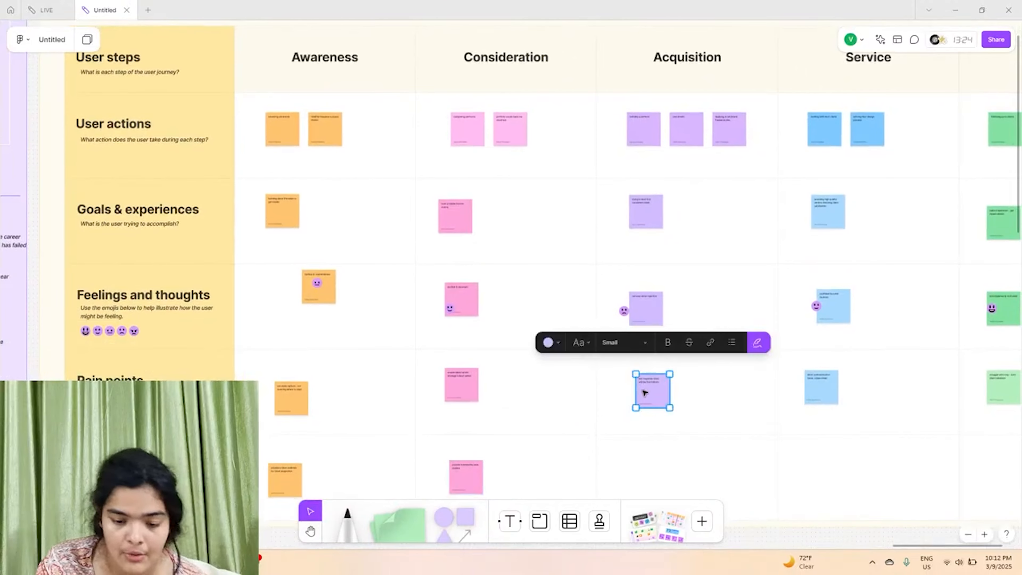
pyautogui.keyDown('alt'); pyautogui.moveTo(645, 392); pyautogui.dragTo(647, 473); pyautogui.keyUp('alt')
# Replace the text of the purple Opportunities note under Acquisition with "create templatees adn quides for outraech and pricing"
pyautogui.scroll(-1, 648, 472)
pyautogui.scroll(7, 654, 469)
pyautogui.doubleClick(649, 420)
pyautogui.hotkey('ctrl', 'a')
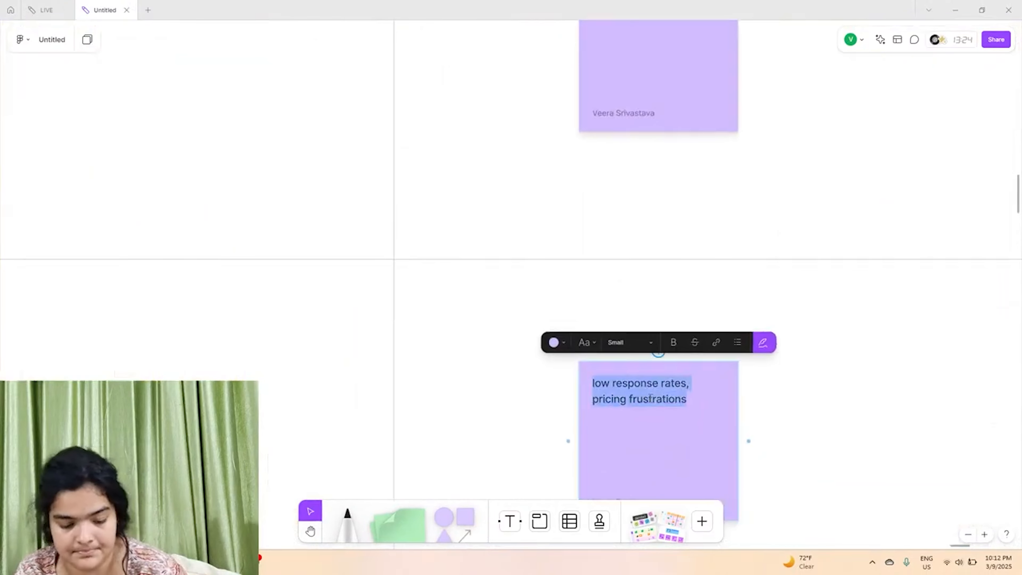
pyautogui.write('create te')
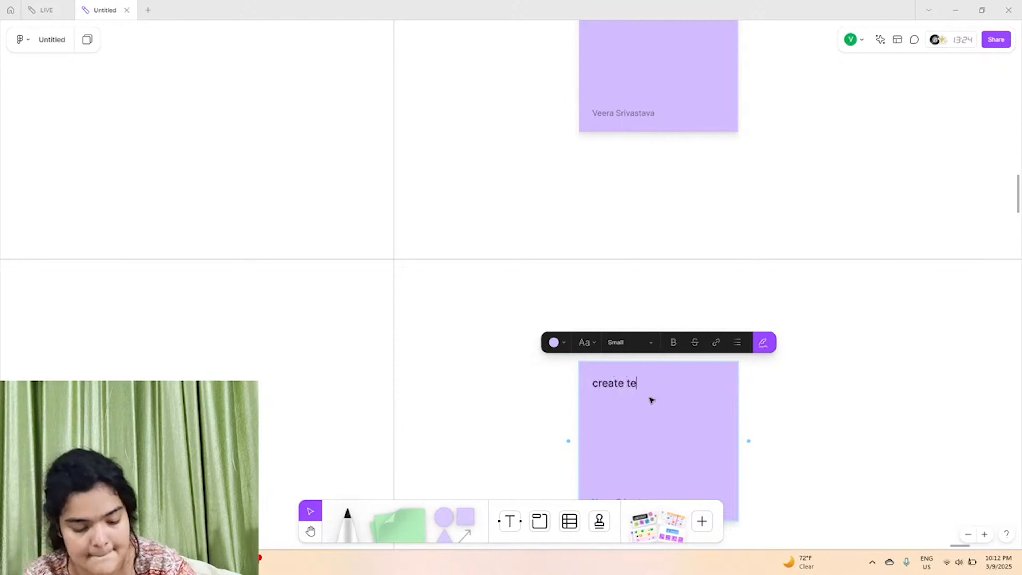
pyautogui.write('mplatees a')
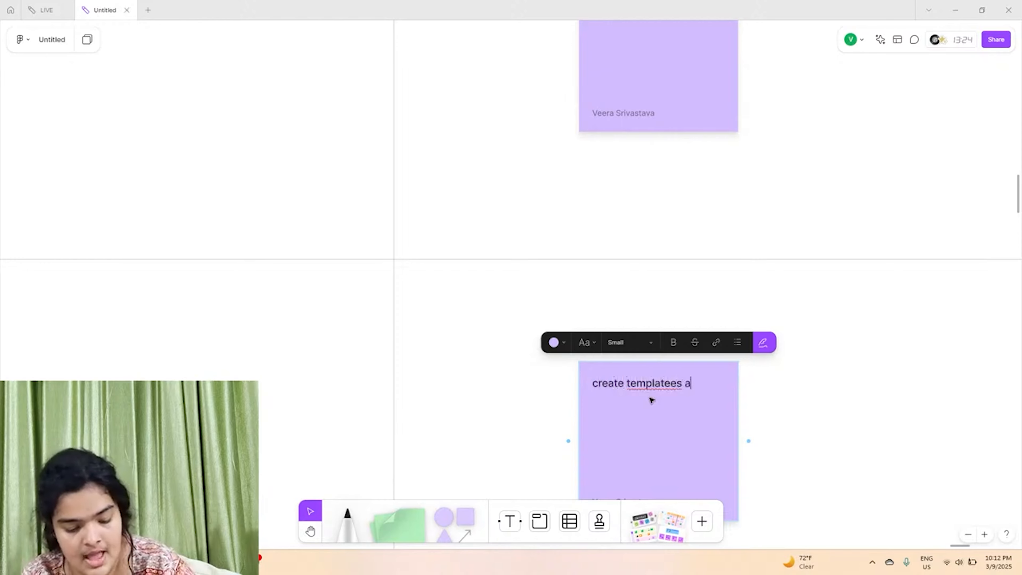
pyautogui.write('dn qui')
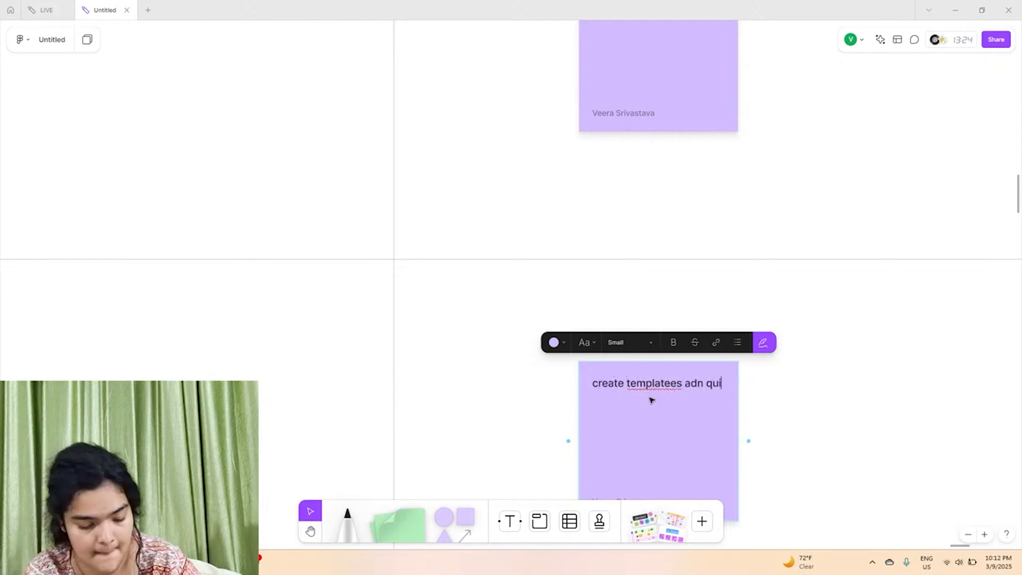
pyautogui.write('des for')
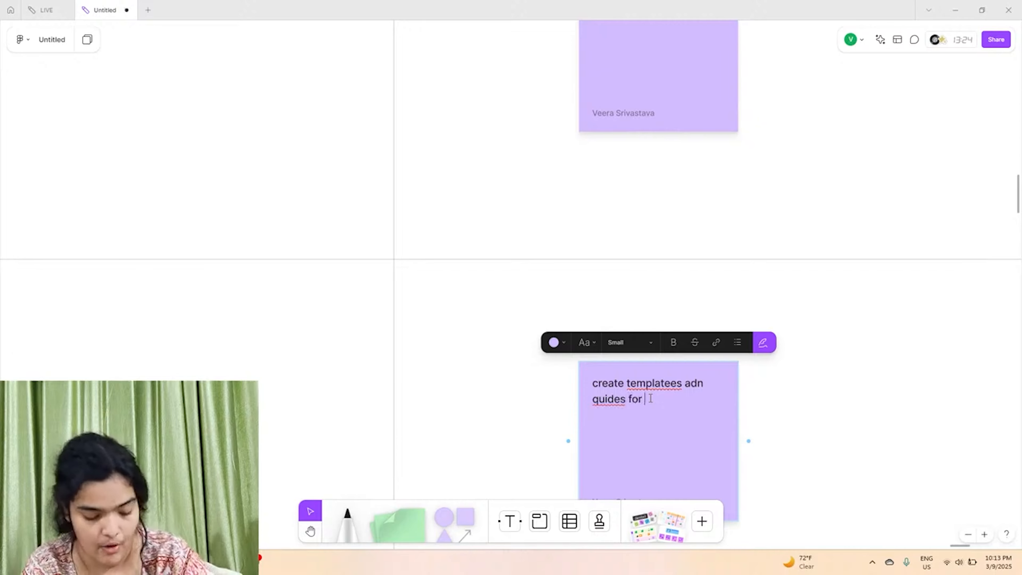
pyautogui.write(' outraech and rp')
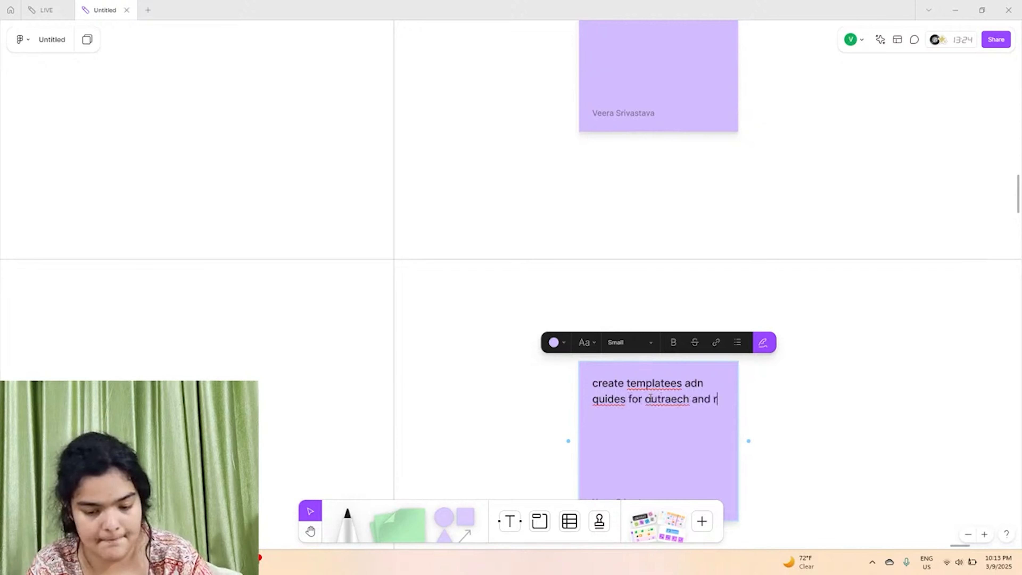
pyautogui.press('BackSpace')
pyautogui.write('procing')
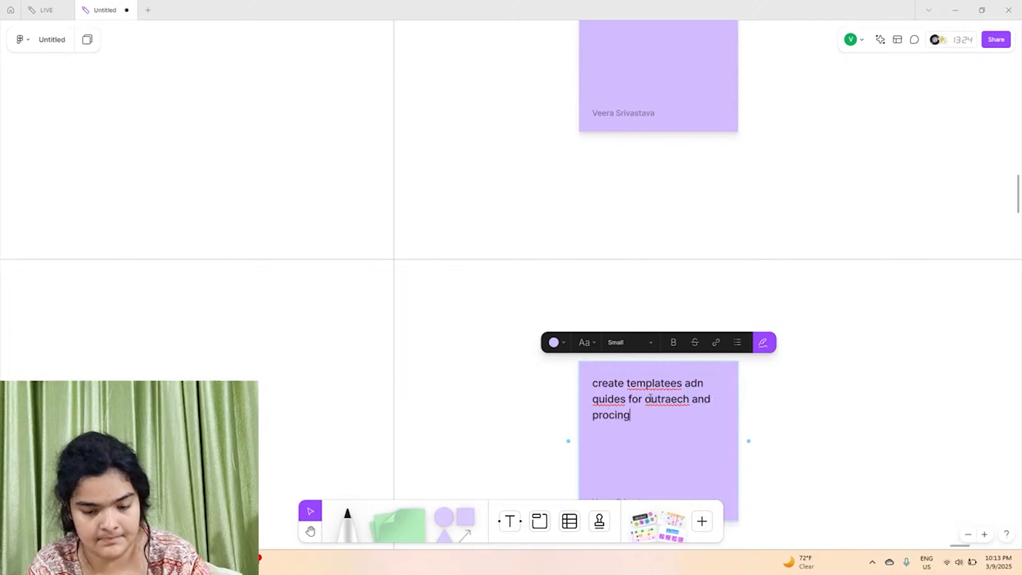
pyautogui.press('BackSpace')
pyautogui.press('BackSpace')
pyautogui.press('BackSpace')
pyautogui.write('icing')
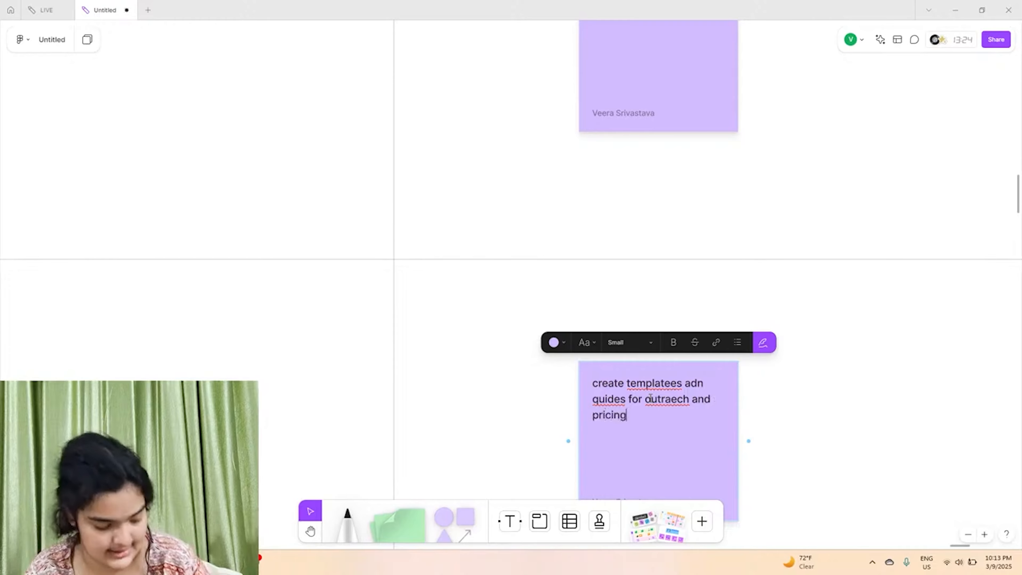
# Duplicate the blue Pain points note under Service into the Opportunities row of the same column
pyautogui.scroll(-5, 650, 399)
pyautogui.scroll(-1, 651, 398)
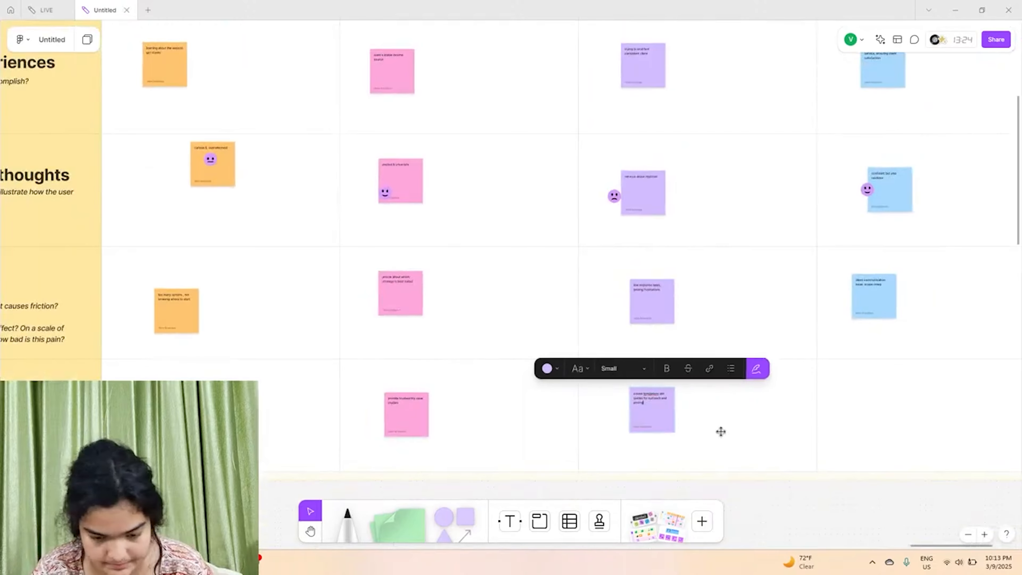
pyautogui.click(721, 432)
pyautogui.scroll(-5, 722, 433)
pyautogui.hscroll(1, 723, 431)
pyautogui.hscroll(-1, 723, 397)
pyautogui.hscroll(2, 774, 220)
pyautogui.scroll(-1, 764, 209)
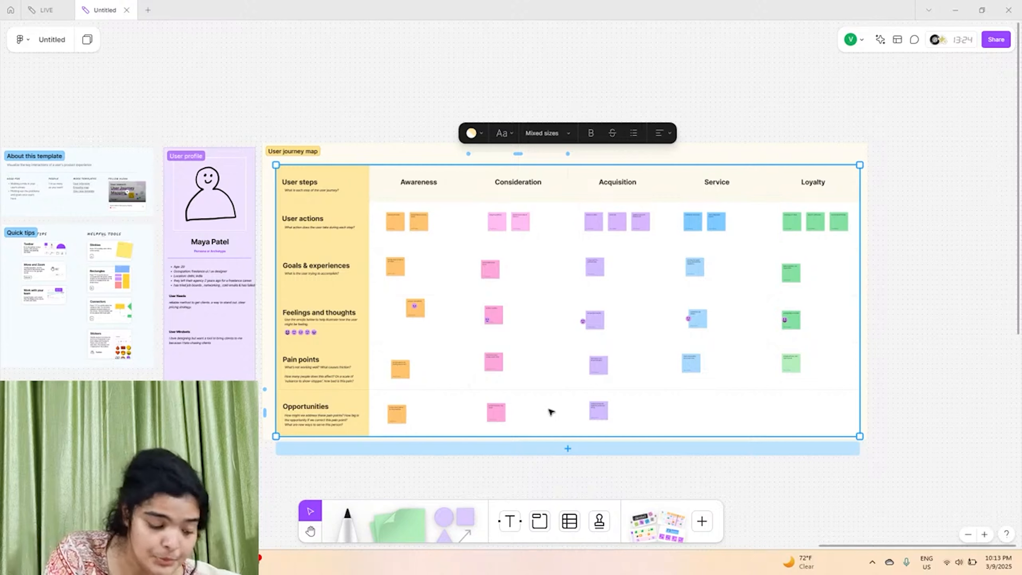
pyautogui.click(697, 375)
pyautogui.click(691, 365)
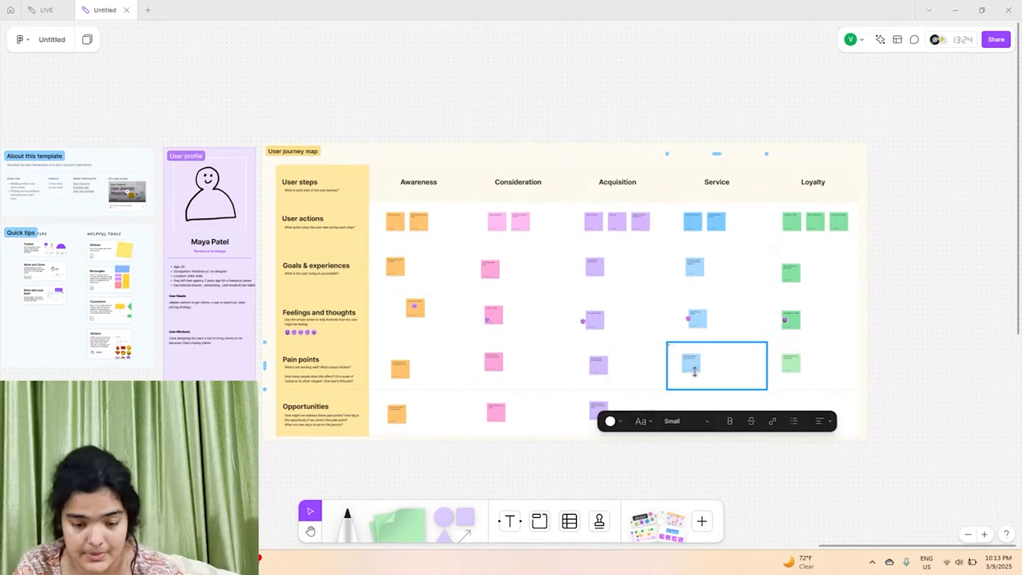
pyautogui.moveTo(695, 373); pyautogui.dragTo(698, 426)
pyautogui.scroll(5, 697, 426)
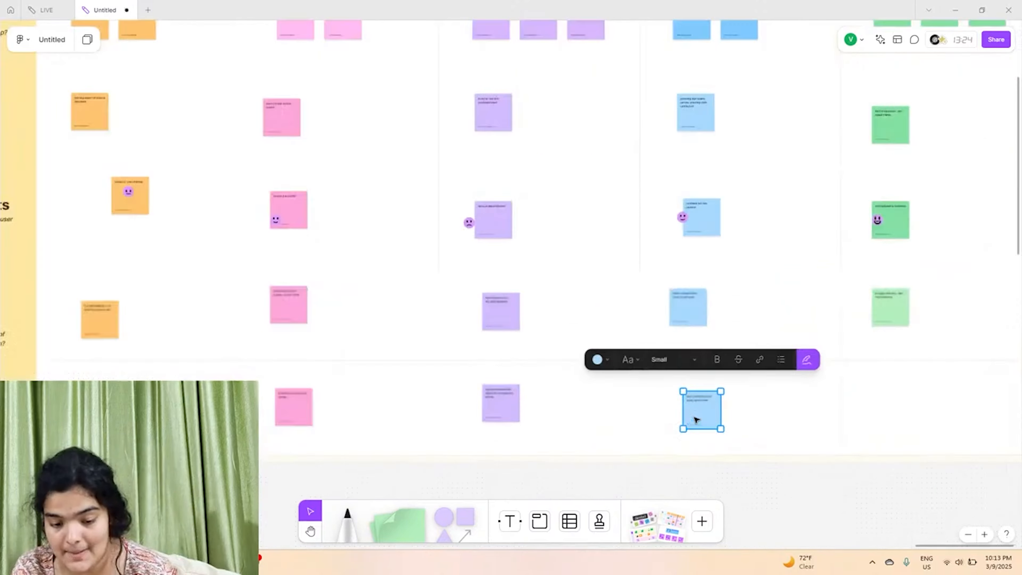
# Replace the text of the blue Opportunities note under Service with "teach them effective communitcaiton and project management"
pyautogui.doubleClick(697, 377)
pyautogui.scroll(5, 698, 380)
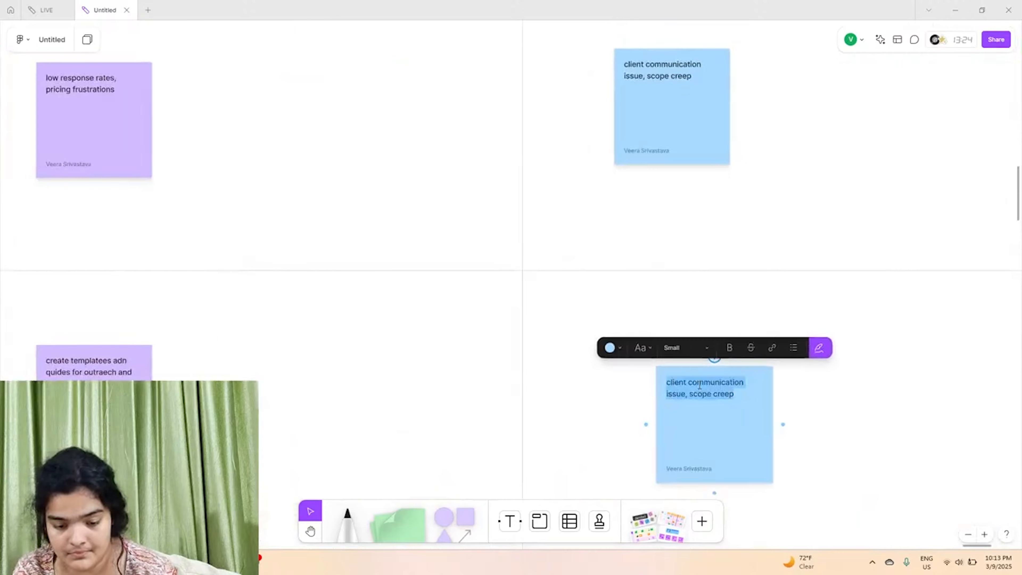
pyautogui.write('talore')
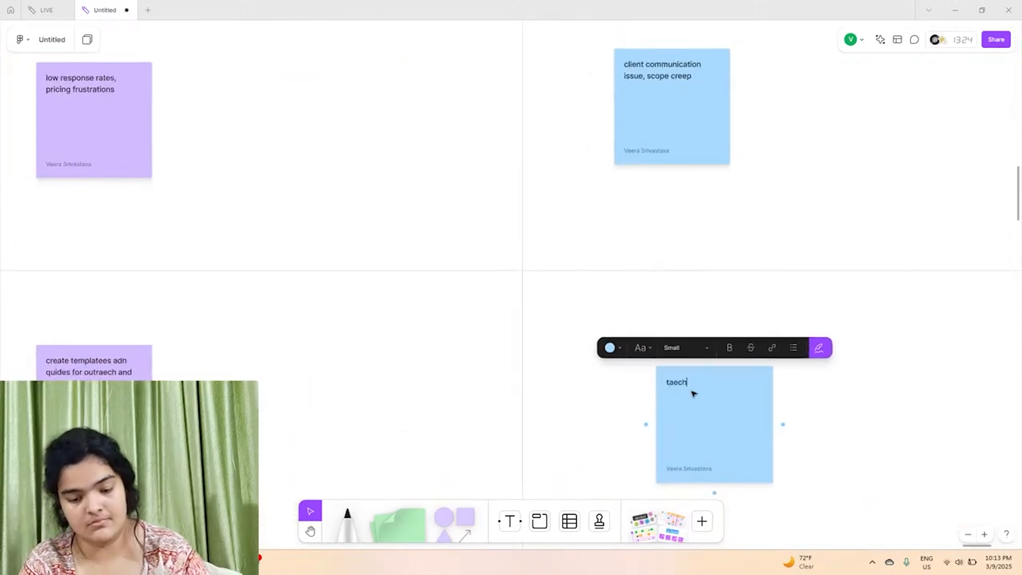
pyautogui.press('BackSpace')
pyautogui.press('BackSpace')
pyautogui.press('BackSpace')
pyautogui.press('BackSpace')
pyautogui.press('BackSpace')
pyautogui.write('each')
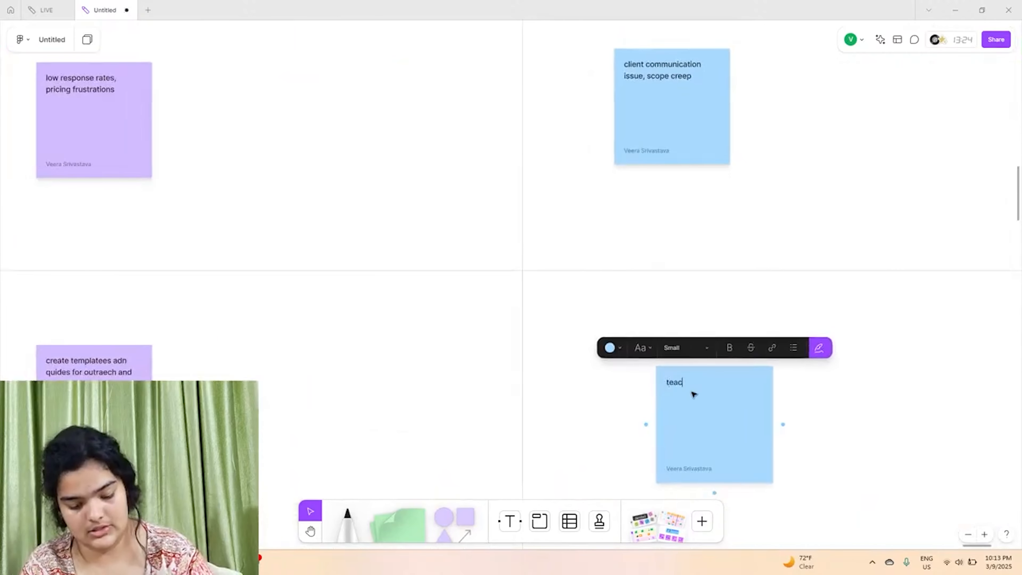
pyautogui.scroll(-1, 626, 387)
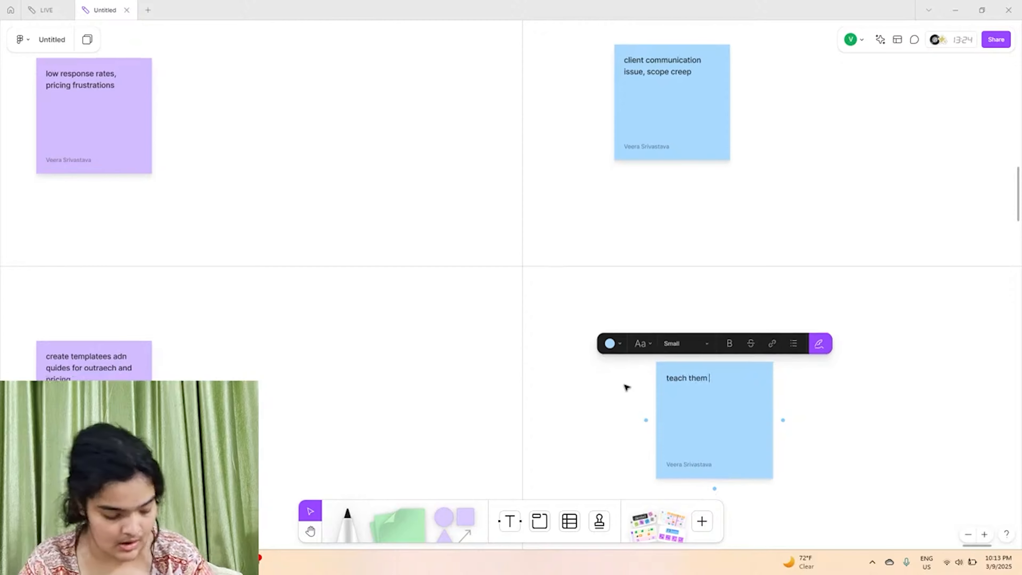
pyautogui.write('them effectiv')
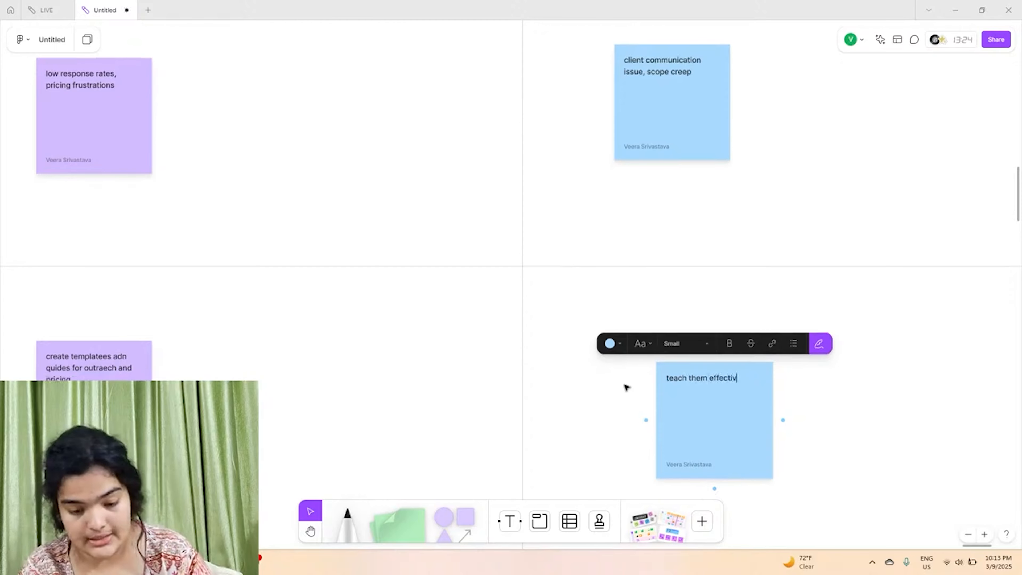
pyautogui.write('e')
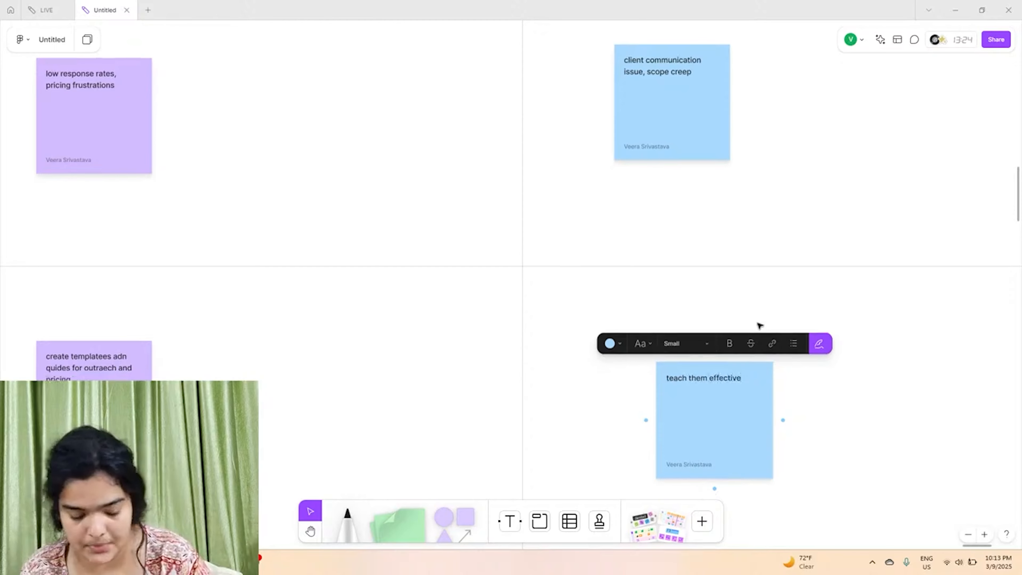
pyautogui.write(' communit')
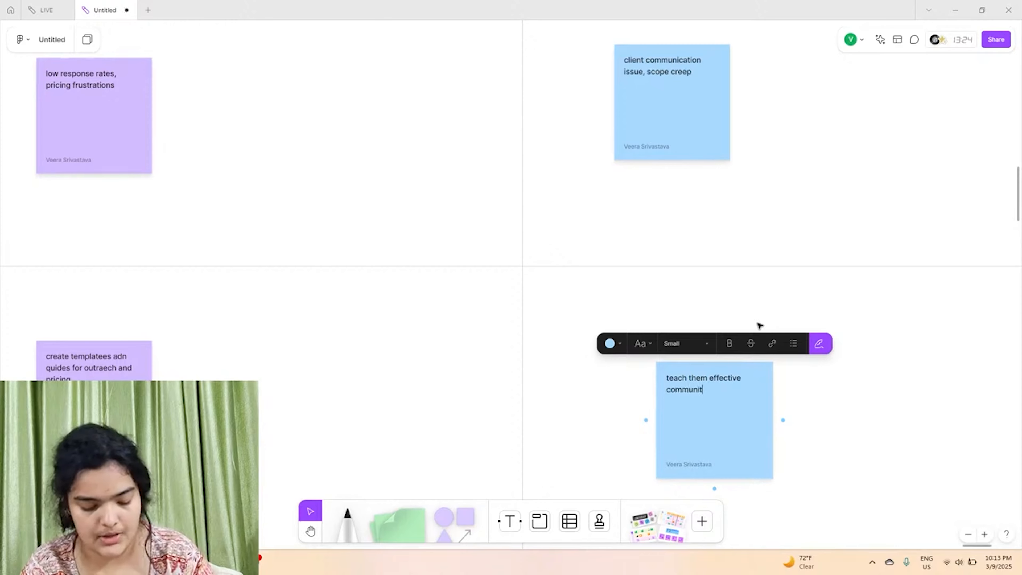
pyautogui.write('caiton ')
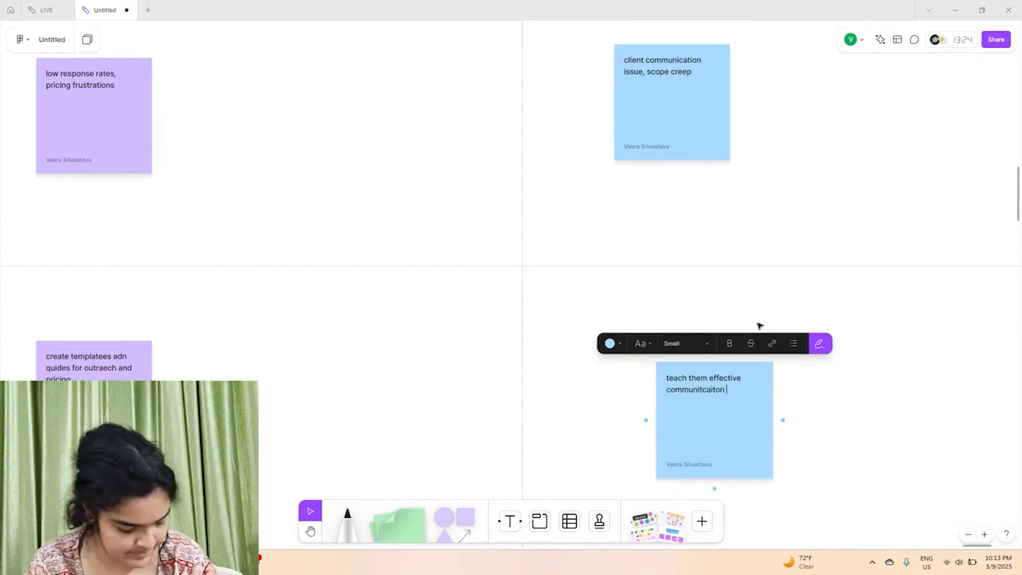
pyautogui.write('and project')
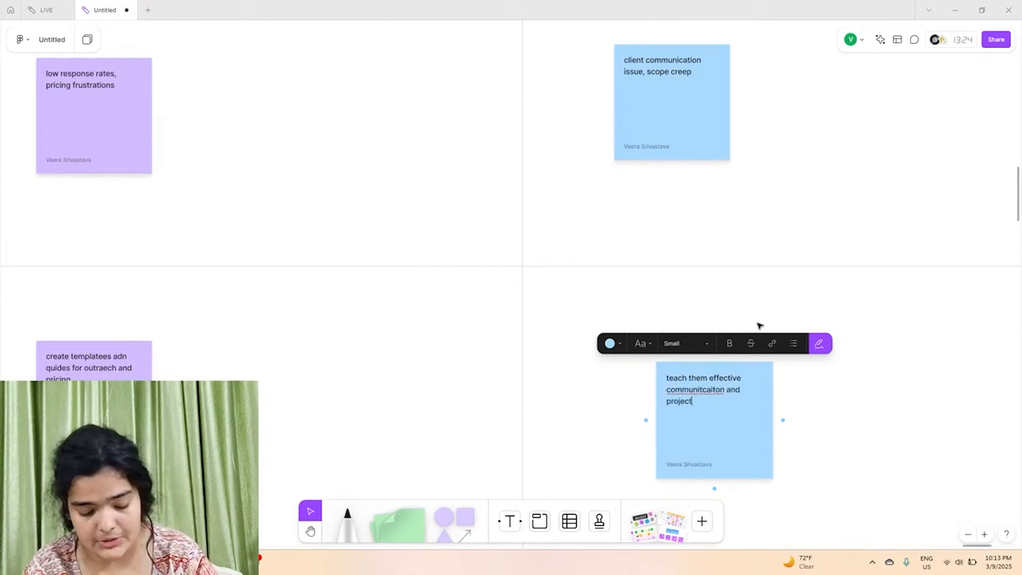
pyautogui.write(' management')
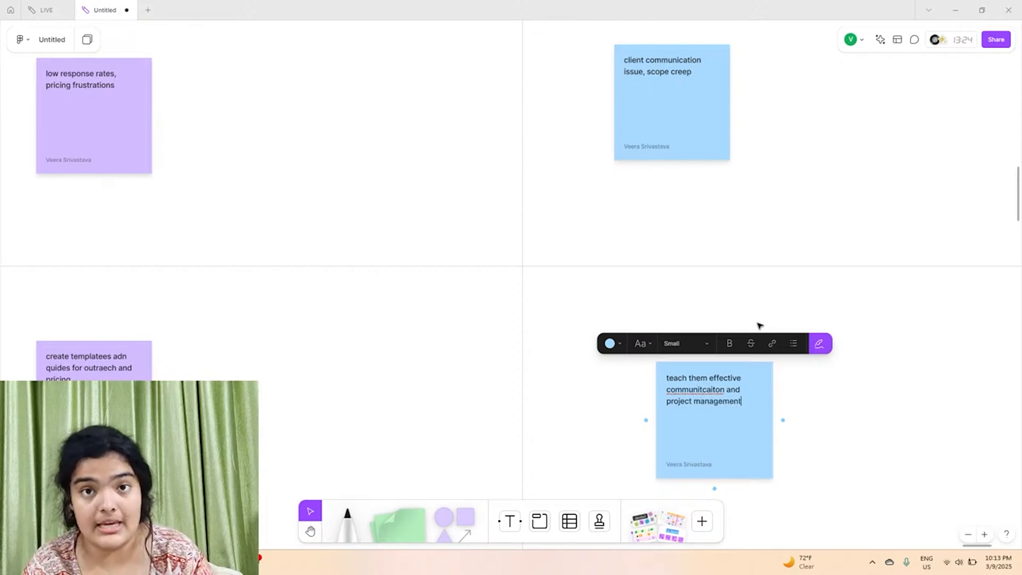
# Duplicate the green Pain points note under Loyalty into the Opportunities row of the same column
pyautogui.scroll(-5, 759, 326)
pyautogui.hscroll(7, 759, 327)
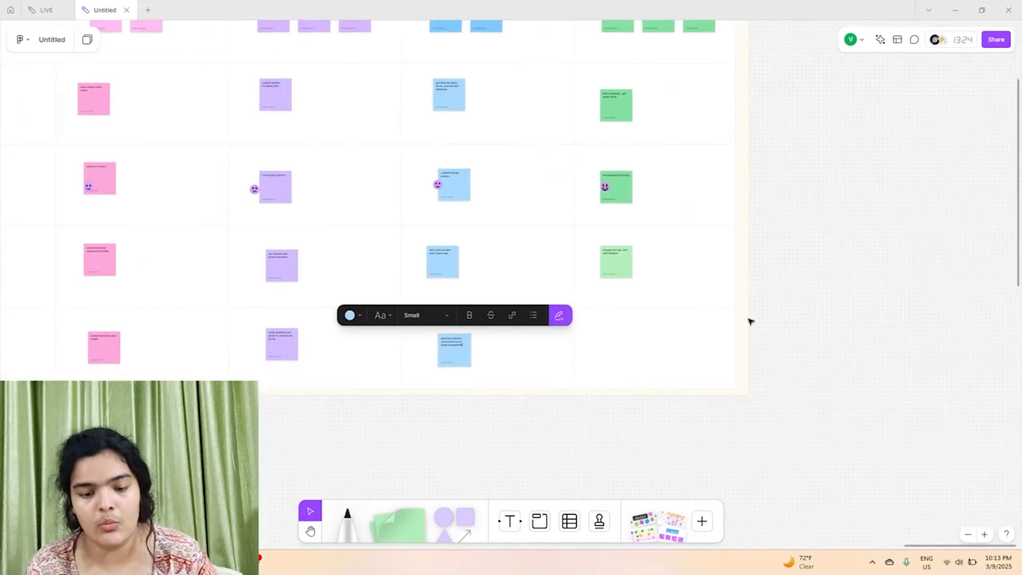
pyautogui.scroll(1, 750, 322)
pyautogui.click(622, 330)
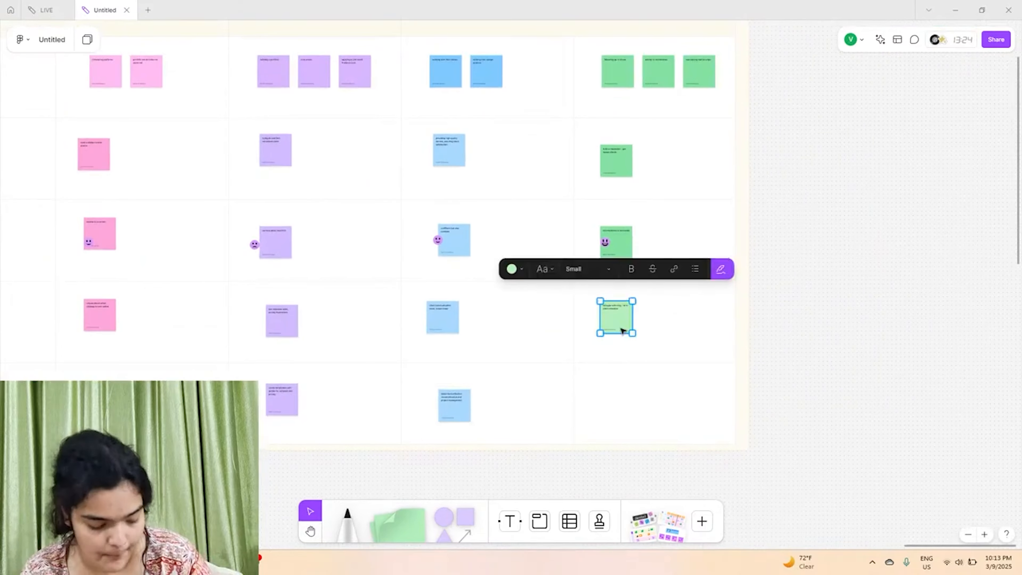
pyautogui.moveTo(622, 331); pyautogui.dragTo(632, 404)
pyautogui.hscroll(1, 629, 406)
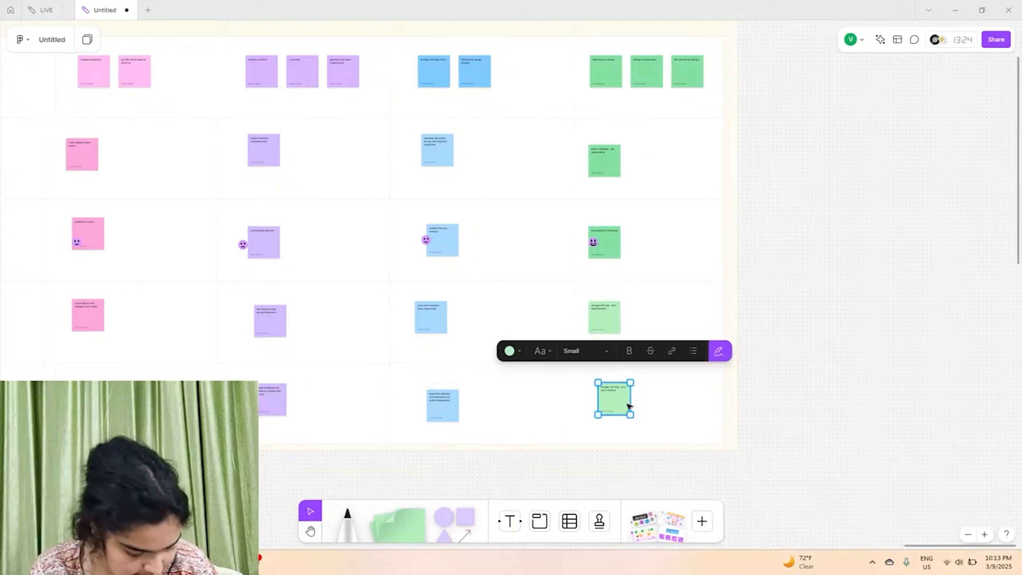
# Replace the text of the green Opportunities note under Loyalty with "encourage referrals and community building"
pyautogui.hscroll(1, 629, 405)
pyautogui.scroll(5, 629, 405)
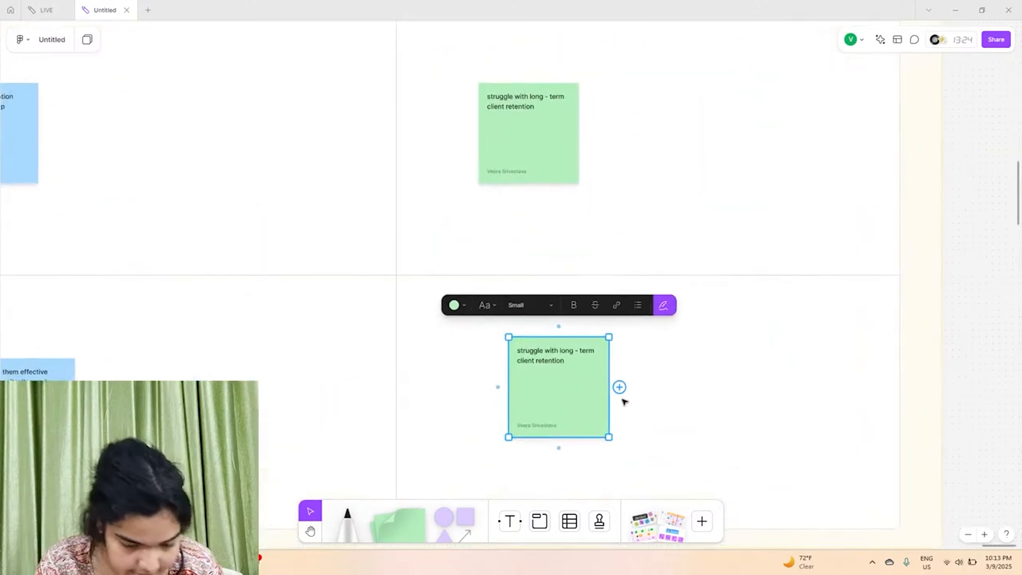
pyautogui.doubleClick(549, 367)
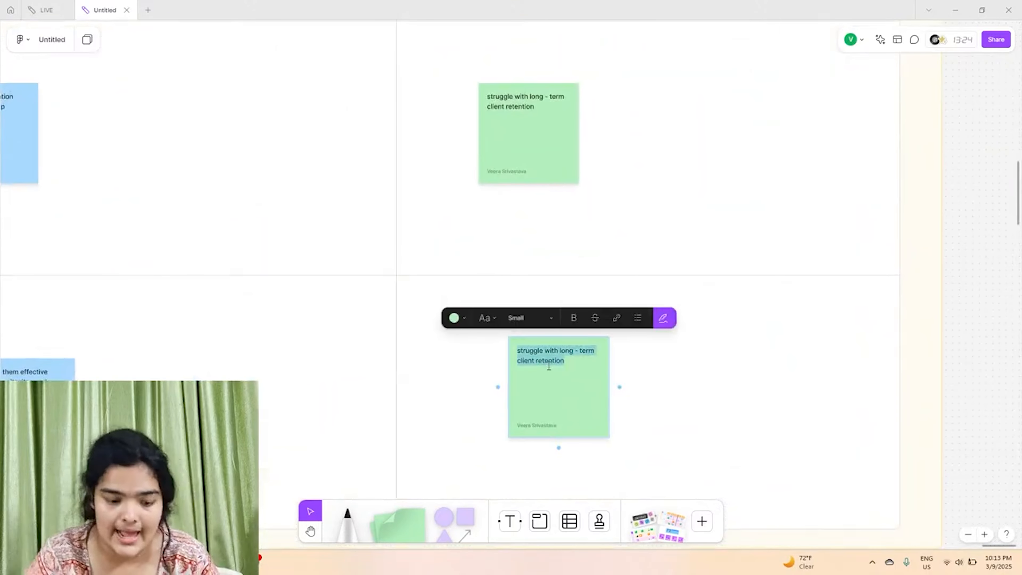
pyautogui.write('encourage referrals')
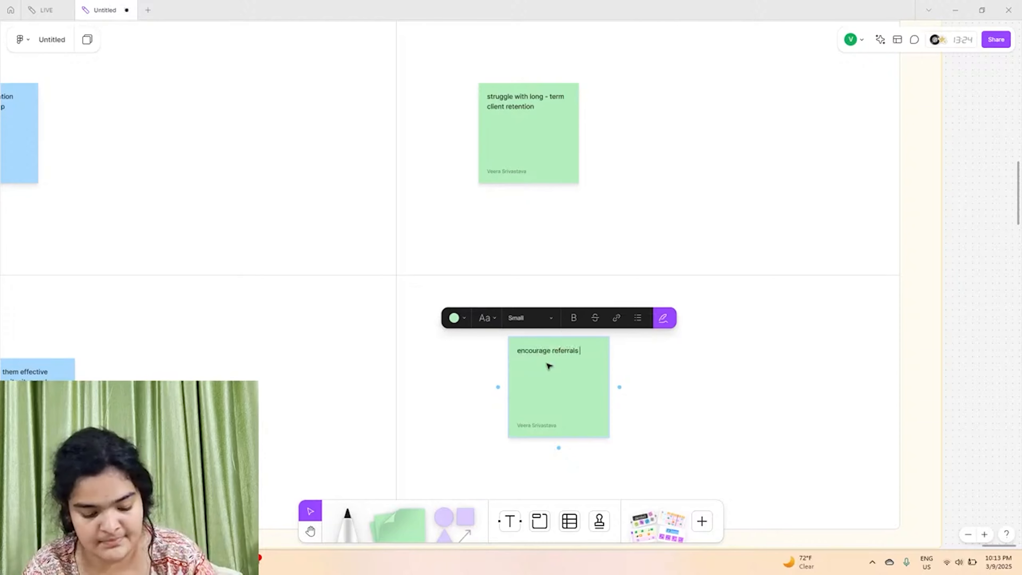
pyautogui.write(' and commu')
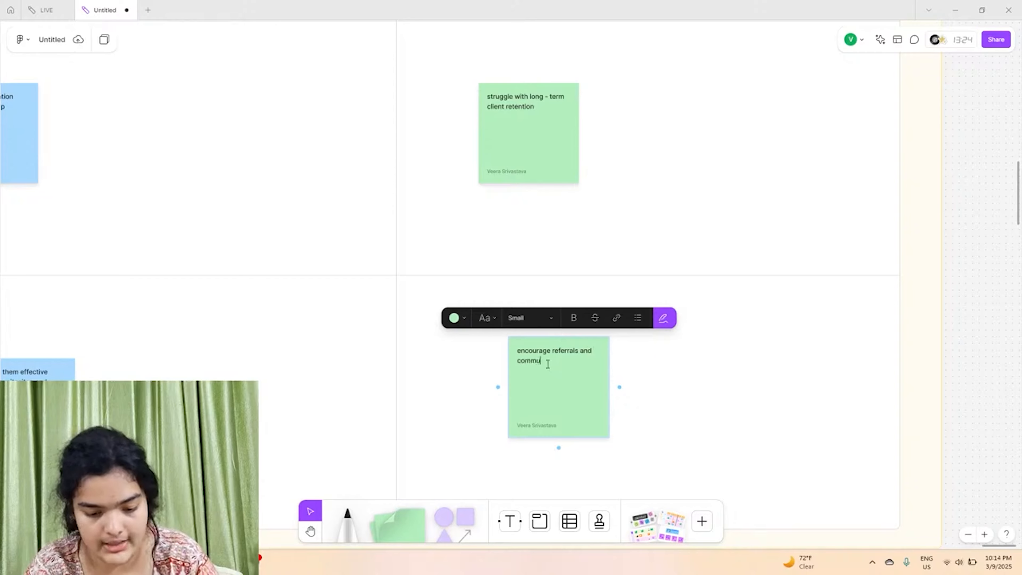
pyautogui.write('nity building')
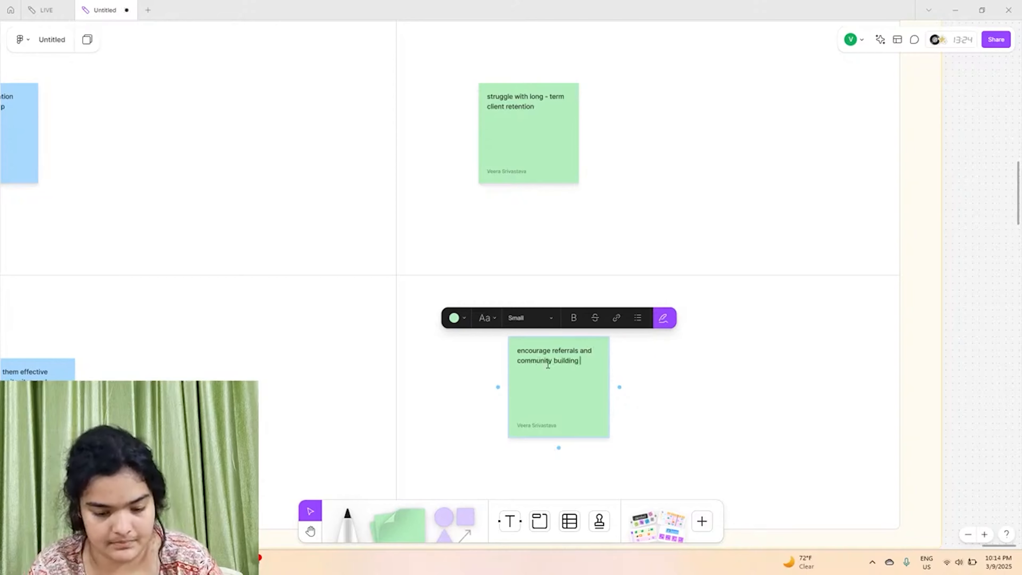
# Review the whole user journey map from Awareness to Loyalty, together with the user profile card beside it
pyautogui.scroll(-10, 548, 365)
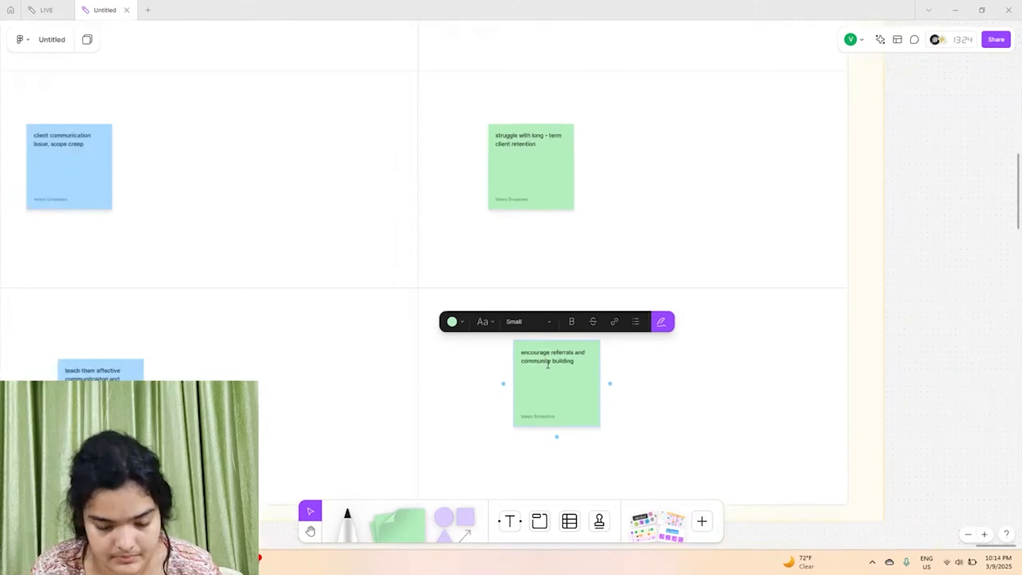
pyautogui.hscroll(-4, 382, 349)
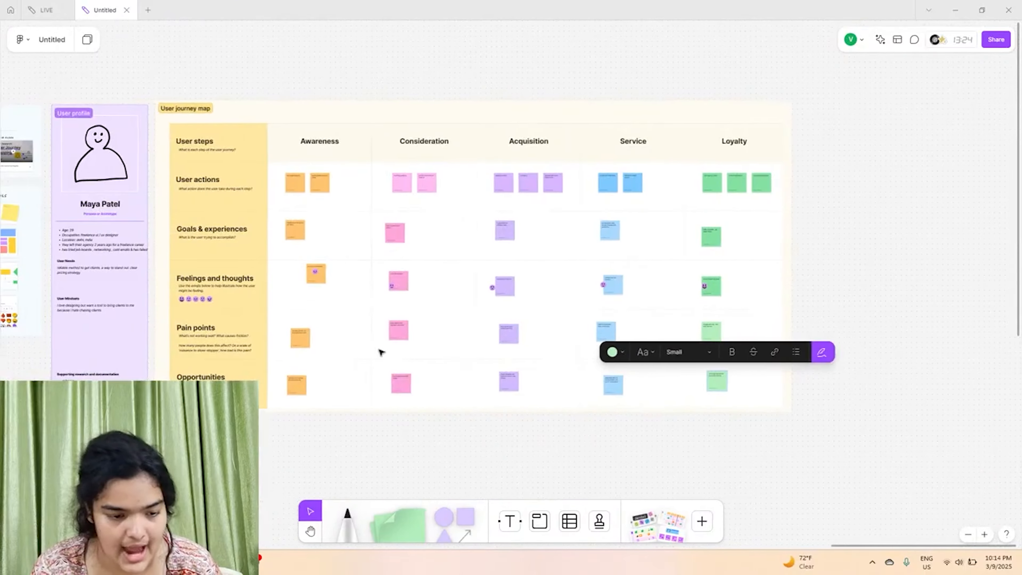
pyautogui.scroll(5, 359, 224)
pyautogui.hscroll(2, 359, 224)
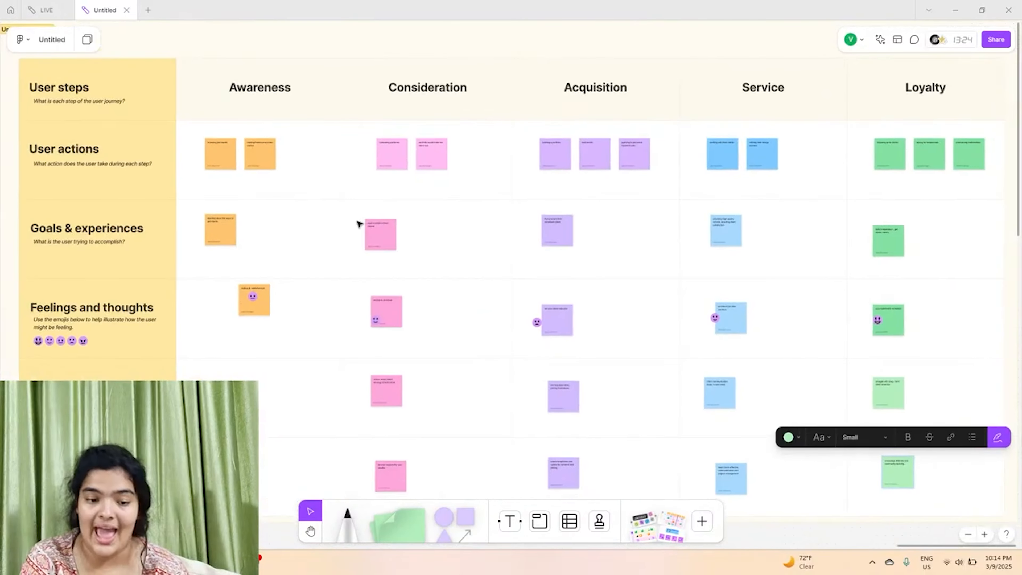
pyautogui.scroll(-1, 359, 224)
pyautogui.hscroll(1, 359, 224)
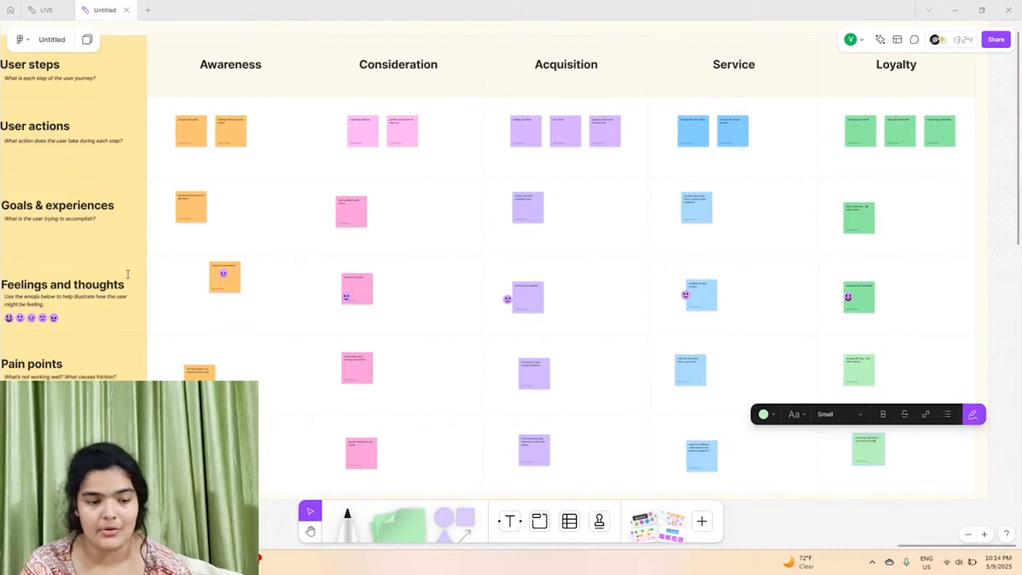
pyautogui.scroll(-5, 98, 177)
pyautogui.scroll(2, 82, 185)
pyautogui.scroll(5, 308, 249)
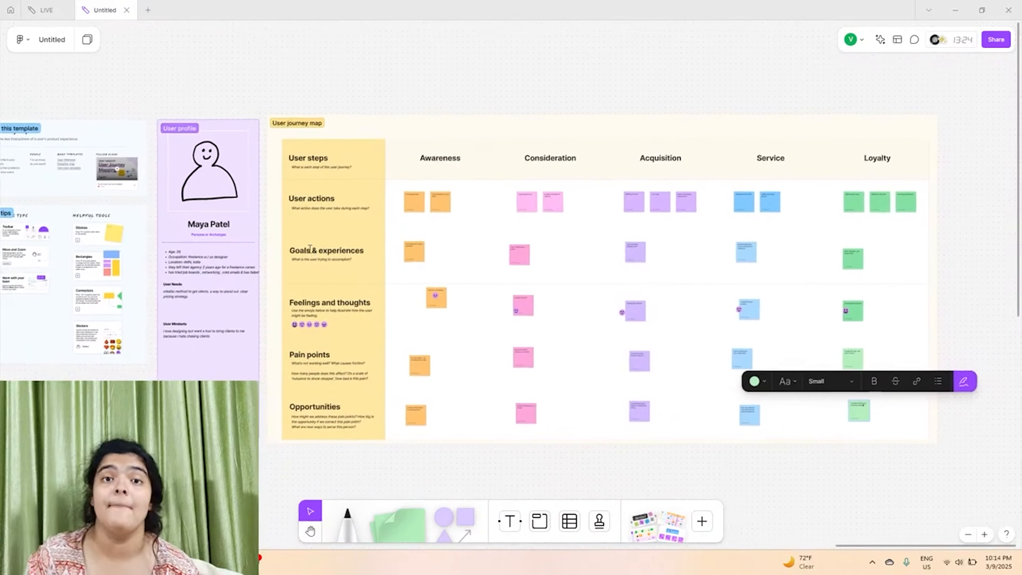
pyautogui.scroll(-3, 309, 249)
pyautogui.scroll(-3, 310, 249)
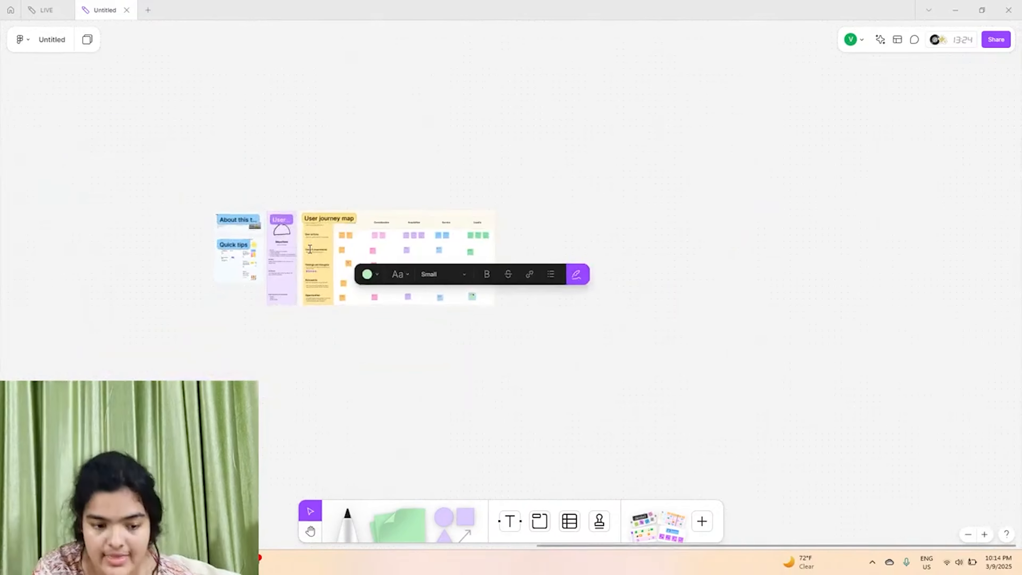
pyautogui.scroll(5, 310, 249)
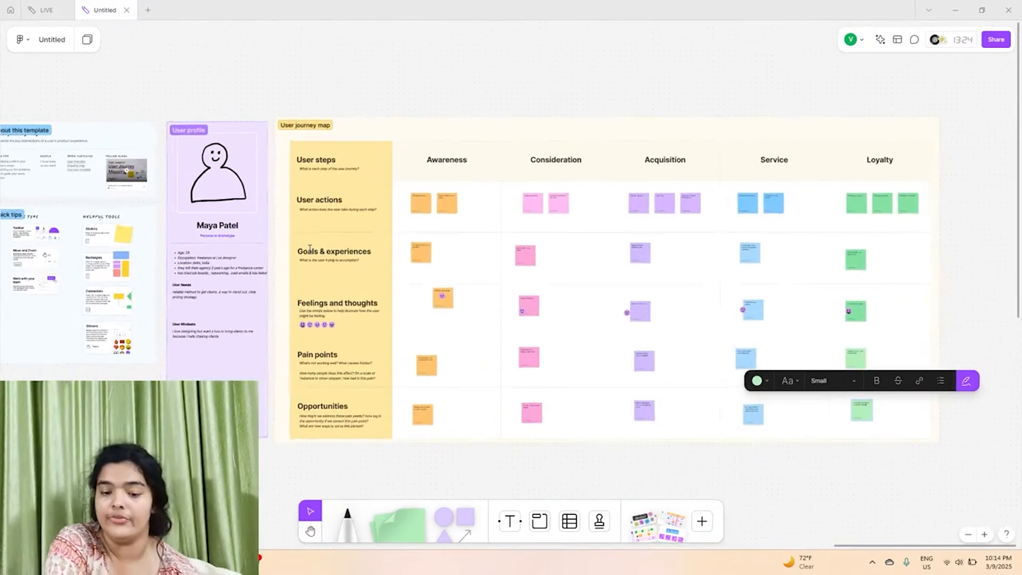